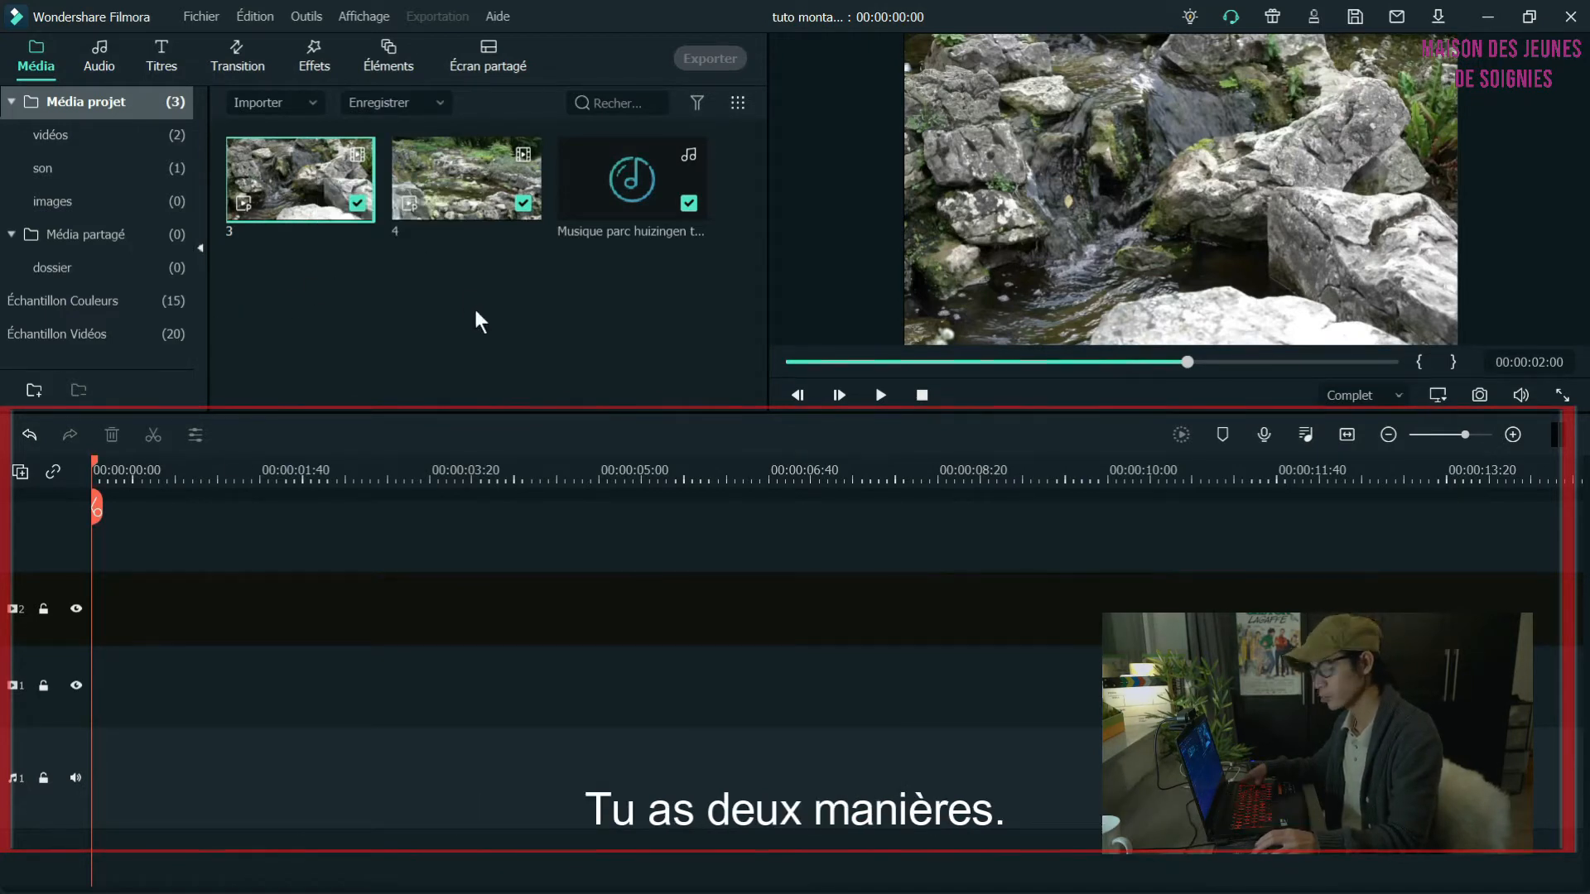
Place clip 3 at the start of video track 1 and scrub the playhead along the timeline
{"action": "left_click", "coordinate": [356, 204]}
{"action": "key", "text": "ctrl+z"}
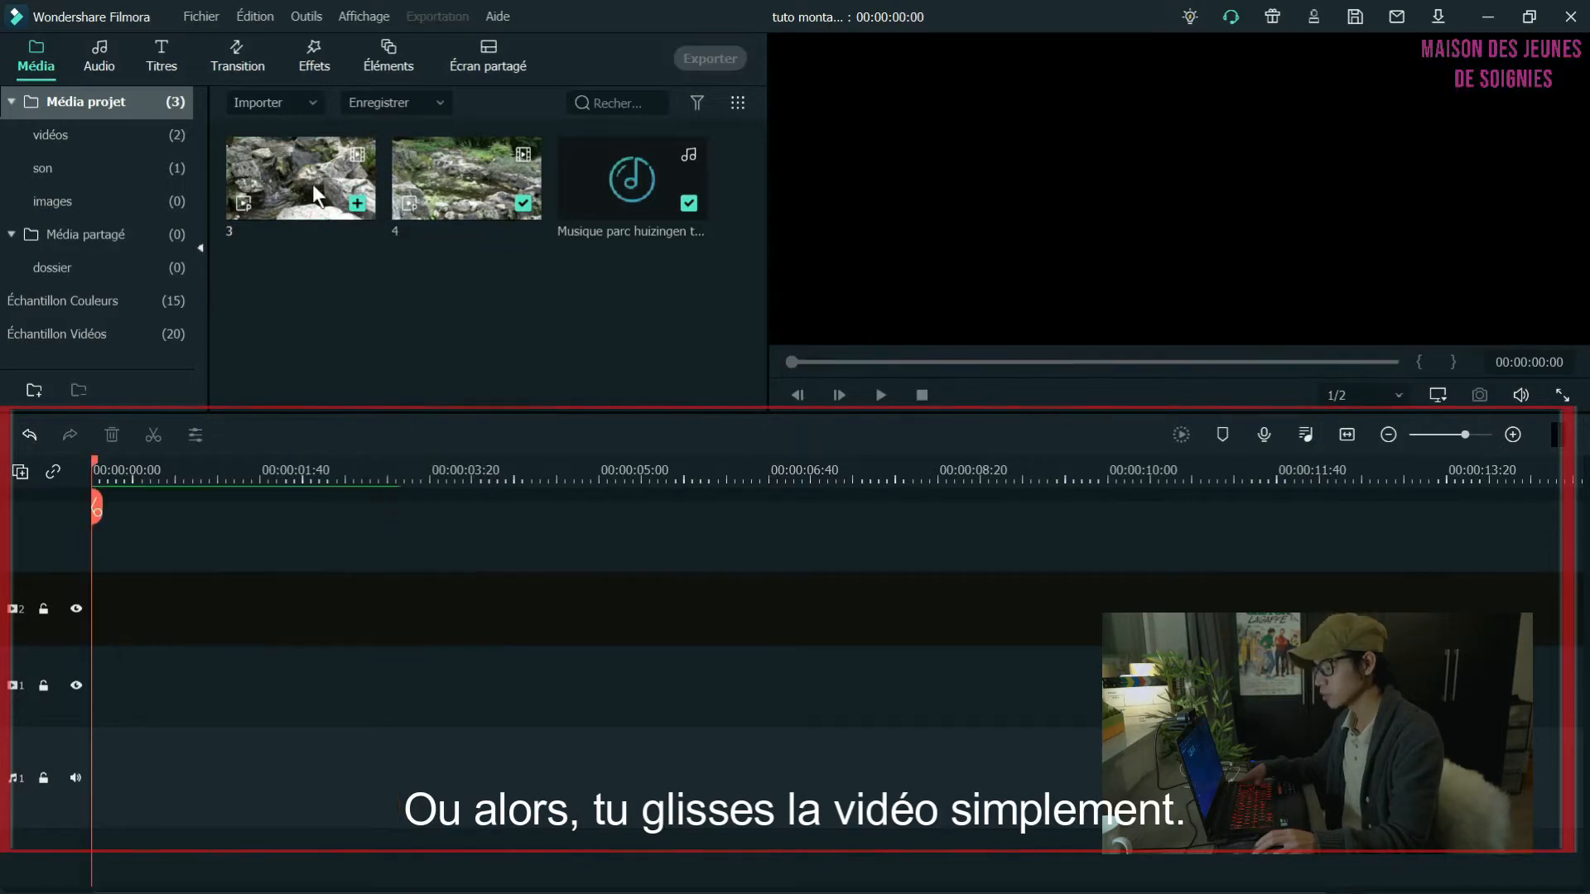
{"action": "left_click_drag", "start_coordinate": [299, 178], "coordinate": [100, 669]}
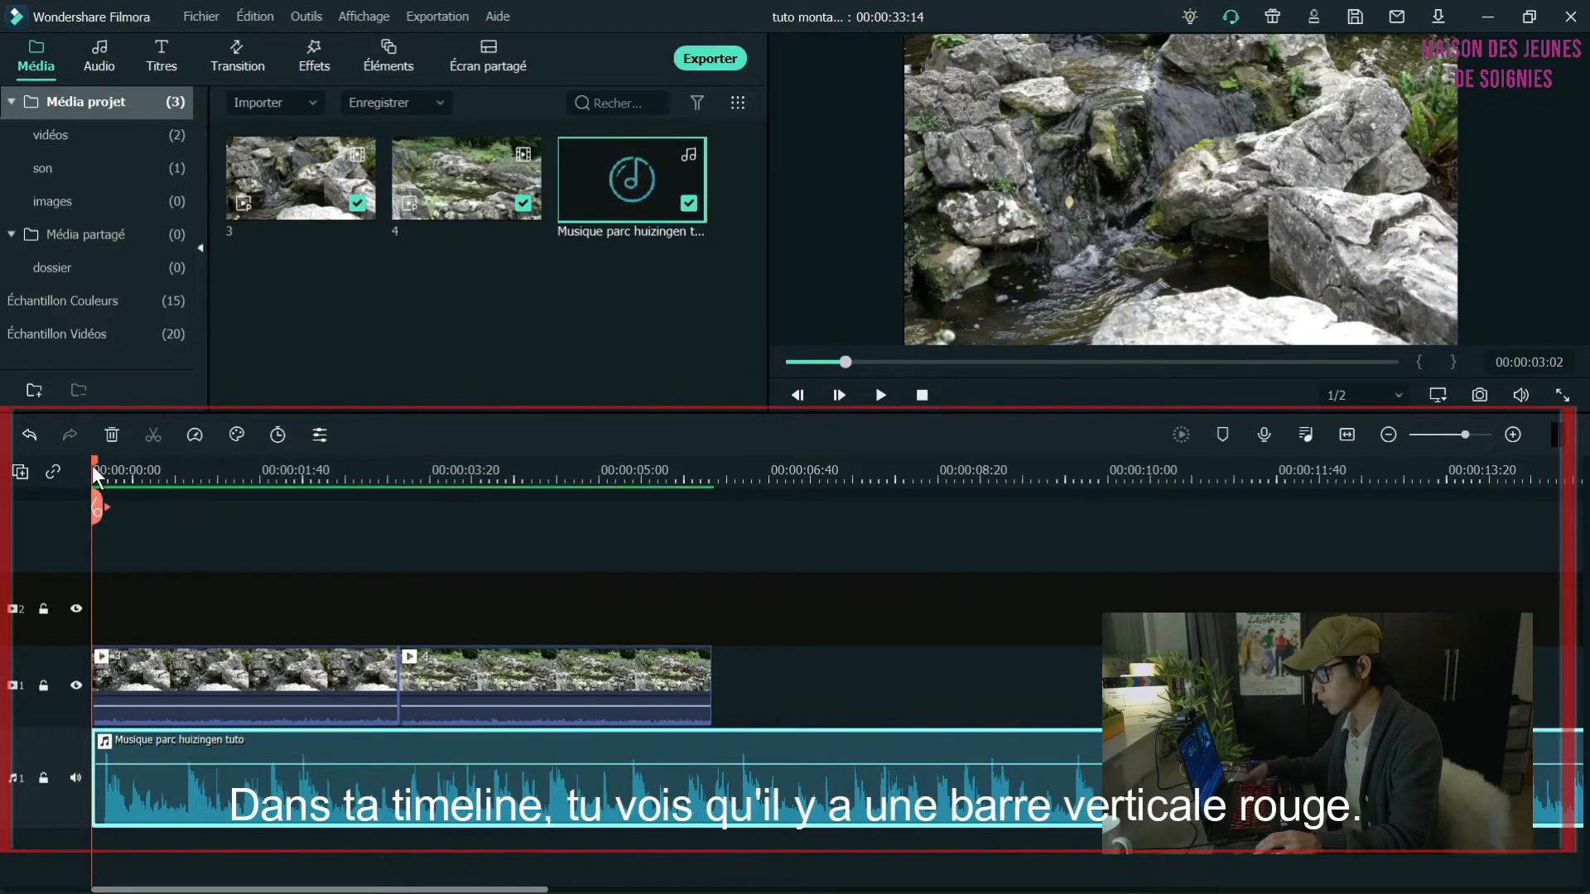
{"action": "left_click_drag", "start_coordinate": [92, 459], "coordinate": [359, 484]}
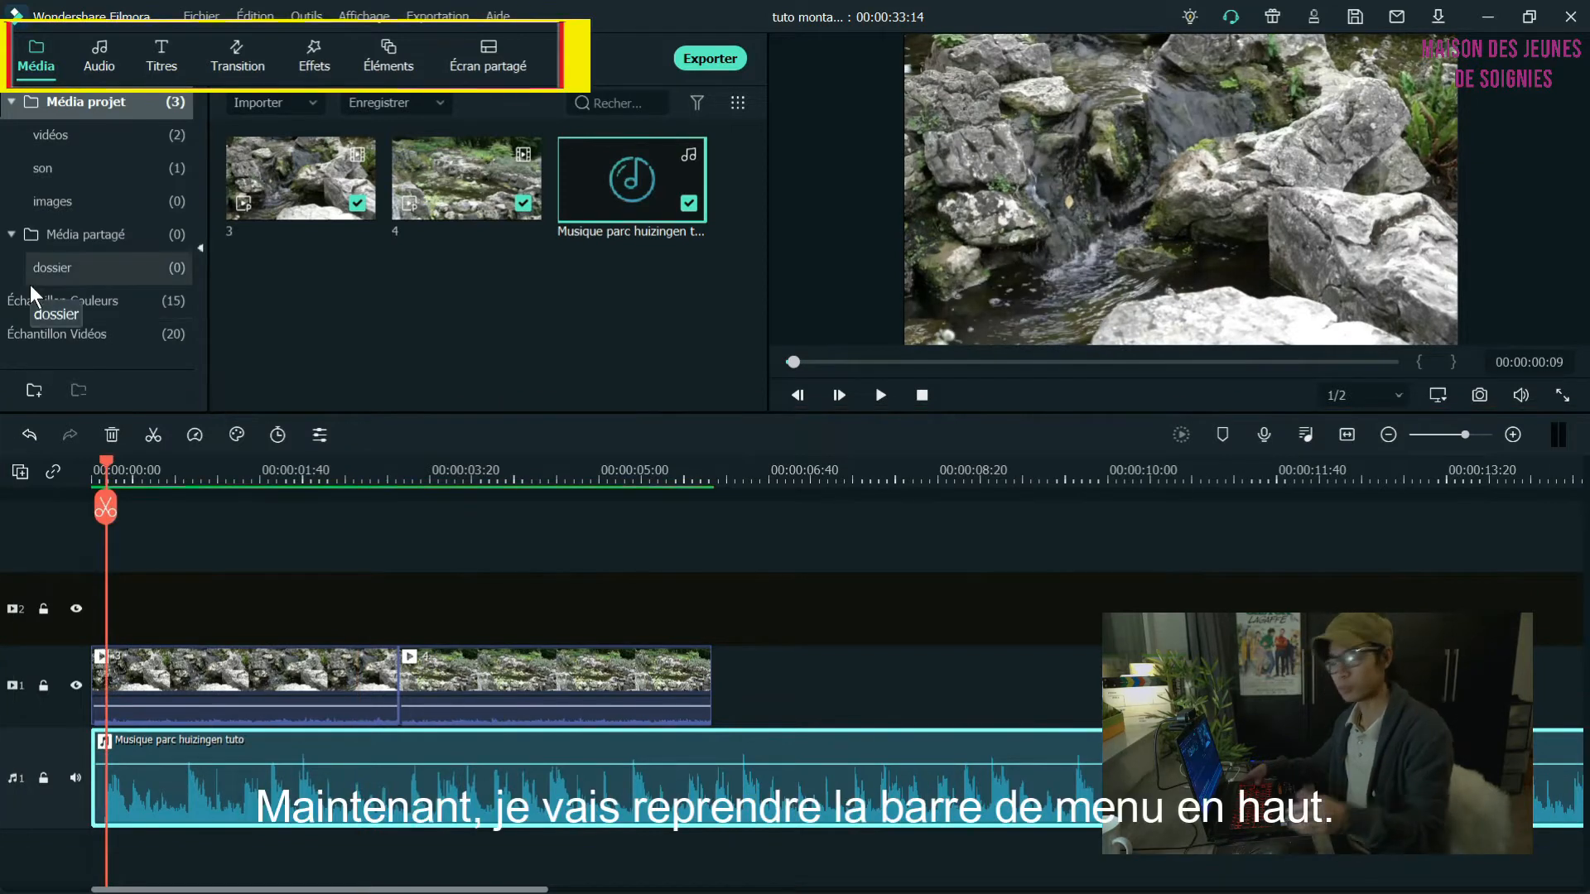
Look through the audio library and the title categories Ouverture, Titres, tiers inférieur, Sous-titre and Crédits Fin
{"action": "left_click", "coordinate": [97, 58]}
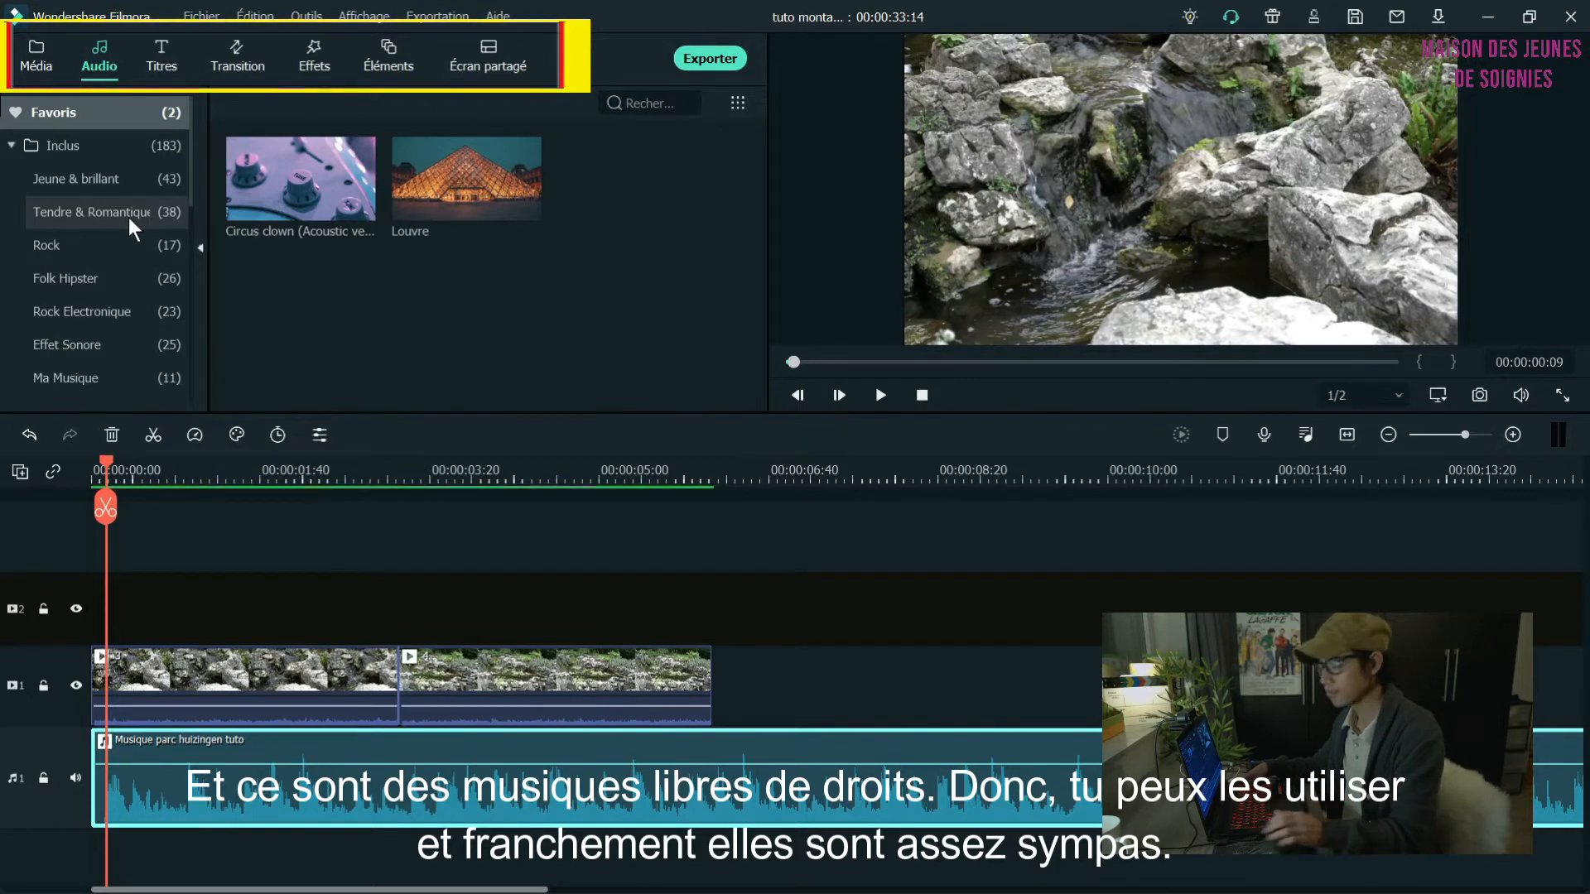
{"action": "left_click", "coordinate": [169, 62]}
{"action": "left_click", "coordinate": [91, 141]}
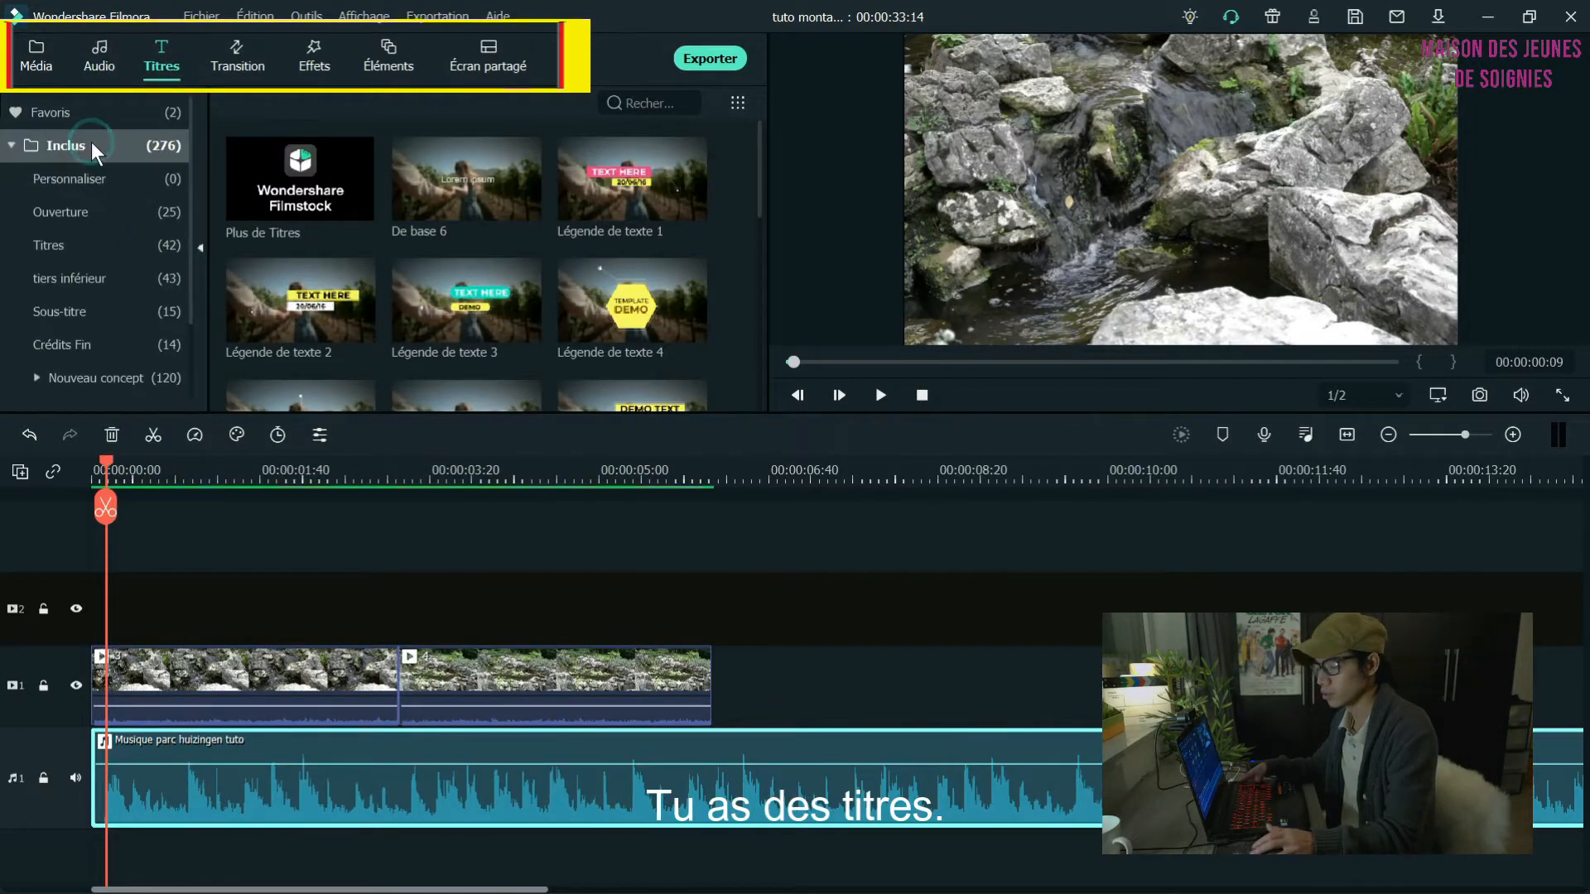
{"action": "left_click", "coordinate": [97, 207]}
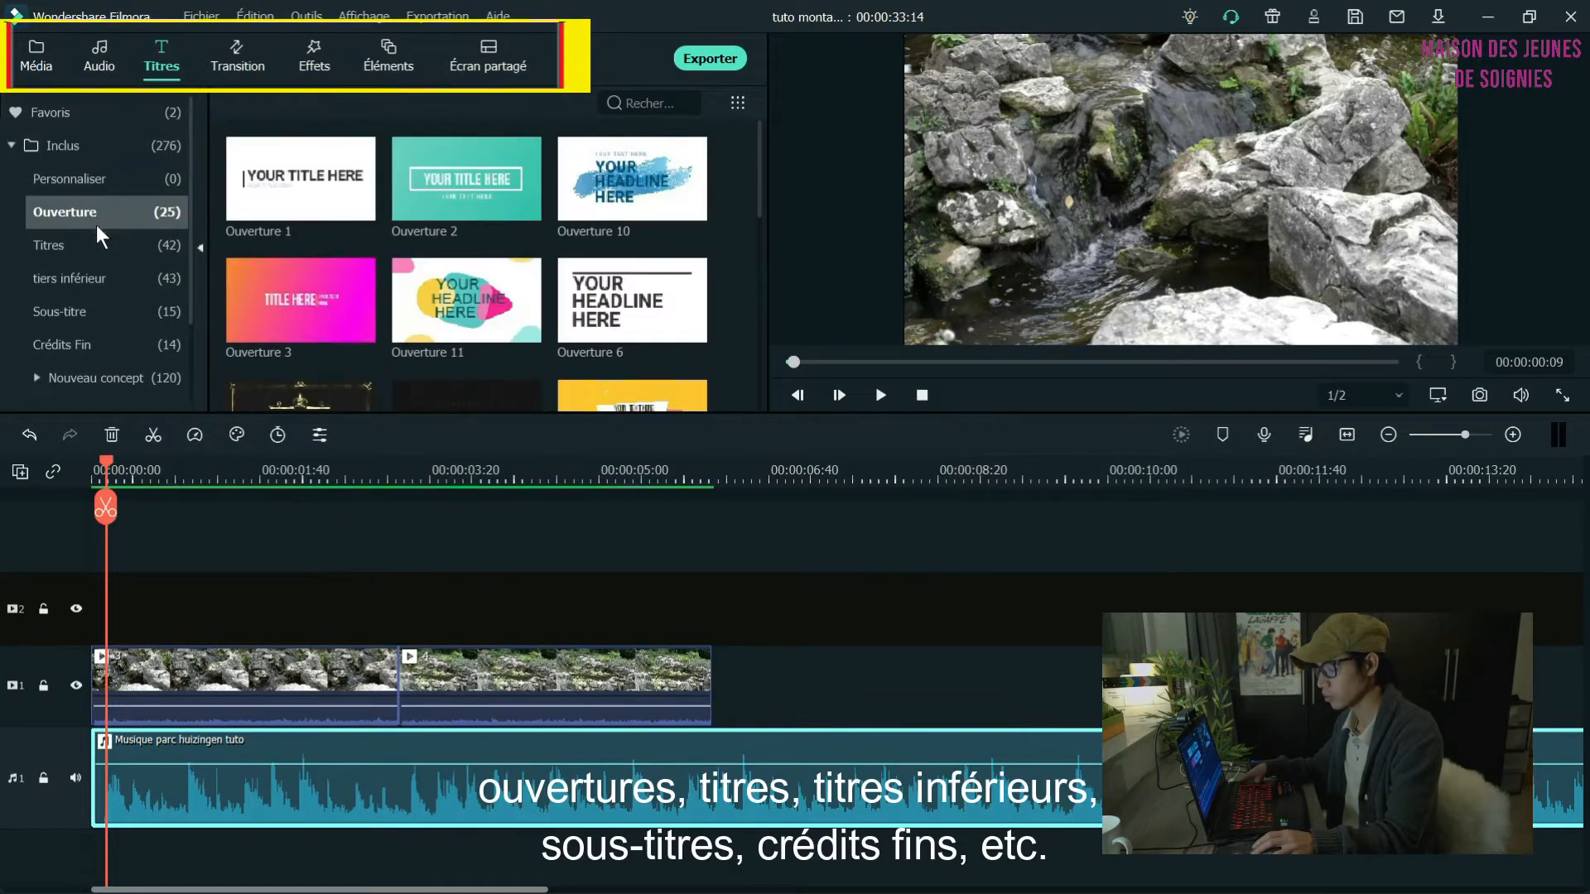
{"action": "left_click", "coordinate": [106, 243]}
{"action": "left_click", "coordinate": [107, 273]}
{"action": "left_click", "coordinate": [102, 302]}
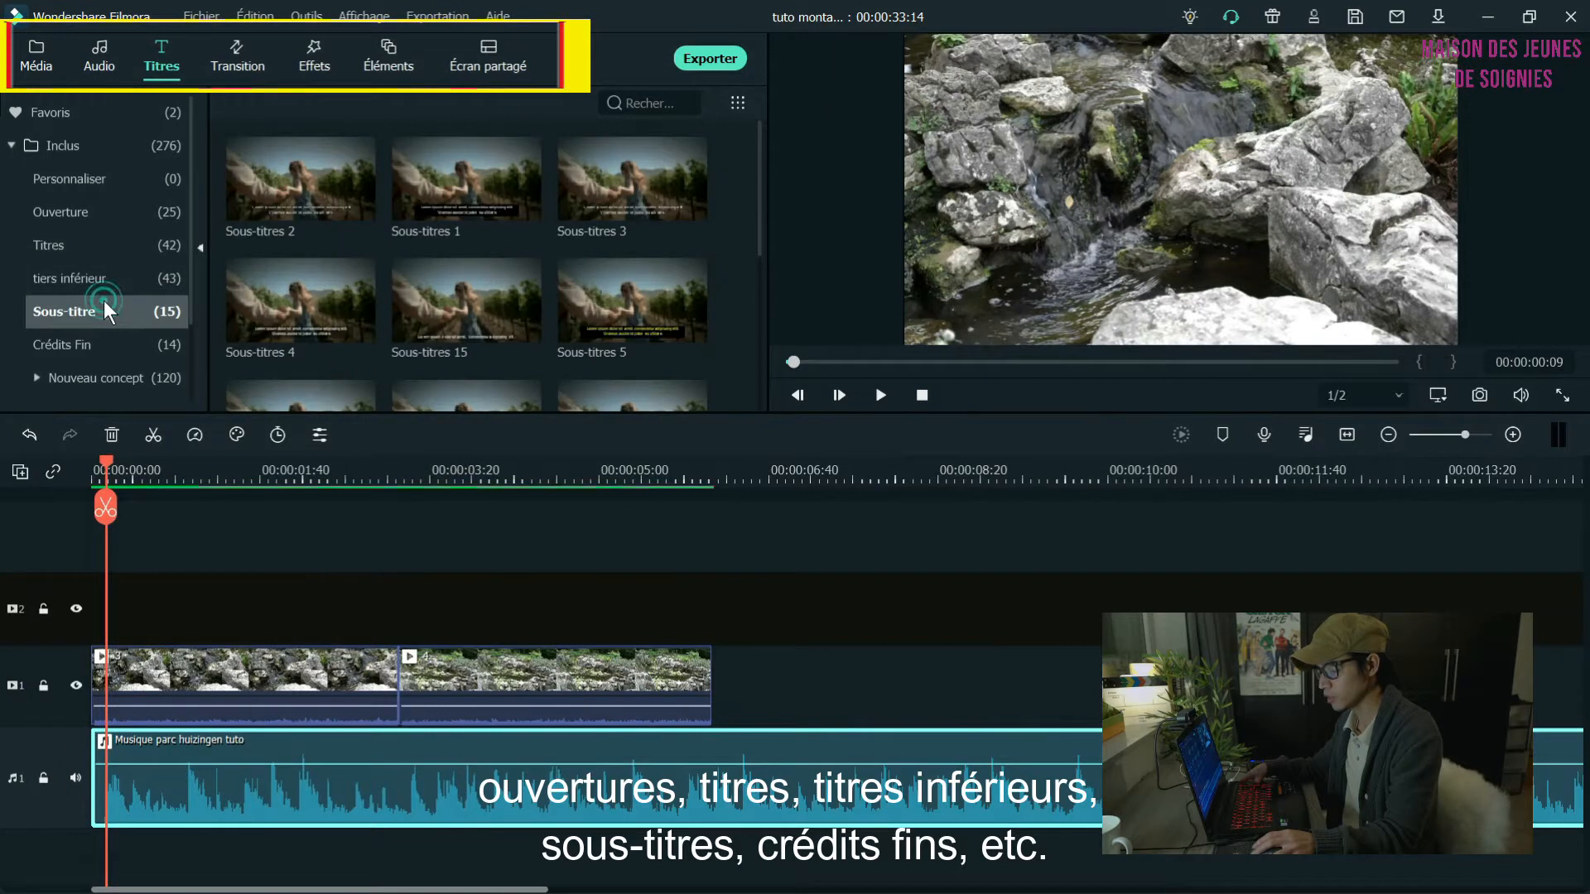
{"action": "left_click", "coordinate": [98, 341]}
{"action": "left_click", "coordinate": [66, 145]}
Apply the Dissoudre transition between clips 3 and 4 and play it back from 00:00:01:43
{"action": "left_click", "coordinate": [254, 53]}
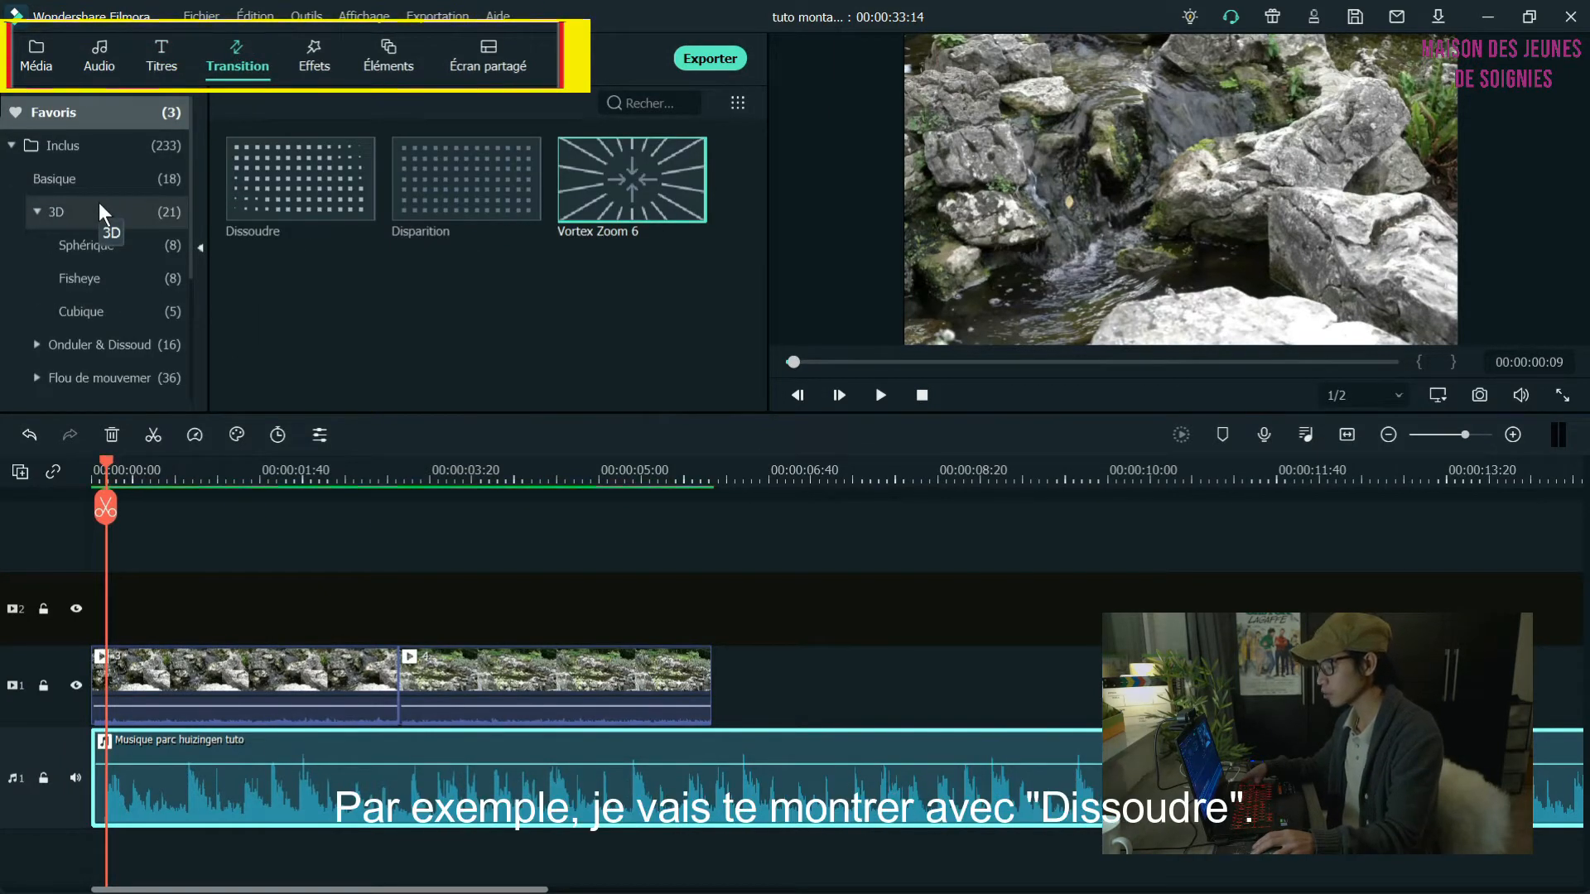
{"action": "left_click", "coordinate": [297, 168]}
{"action": "left_click_drag", "start_coordinate": [297, 165], "coordinate": [364, 662]}
{"action": "left_click", "coordinate": [264, 474]}
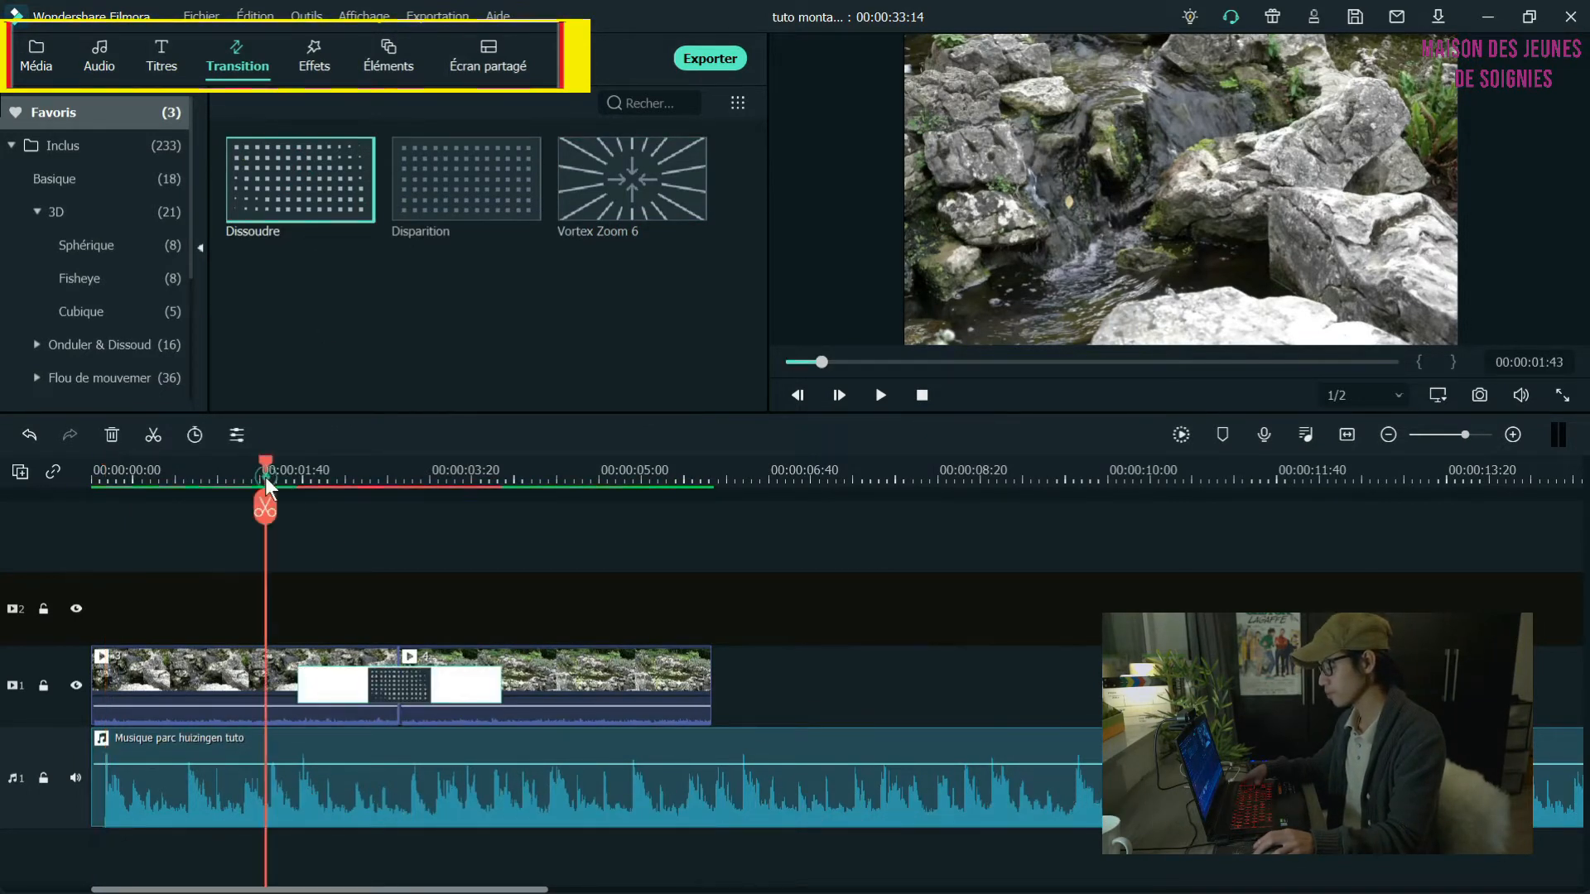
{"action": "left_click", "coordinate": [872, 396]}
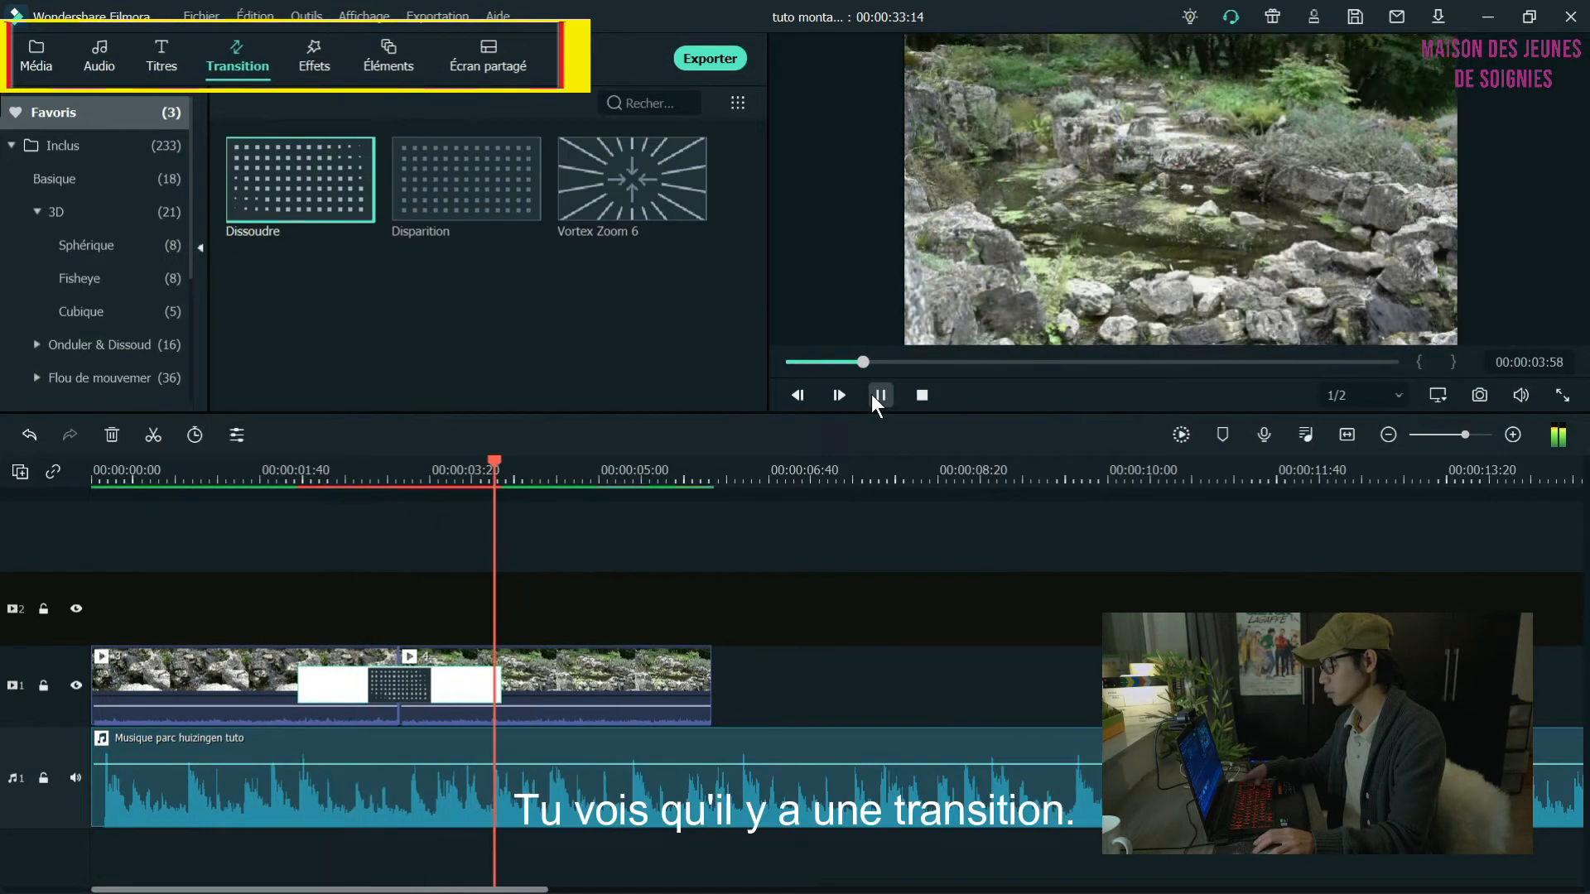
{"action": "left_click", "coordinate": [871, 395]}
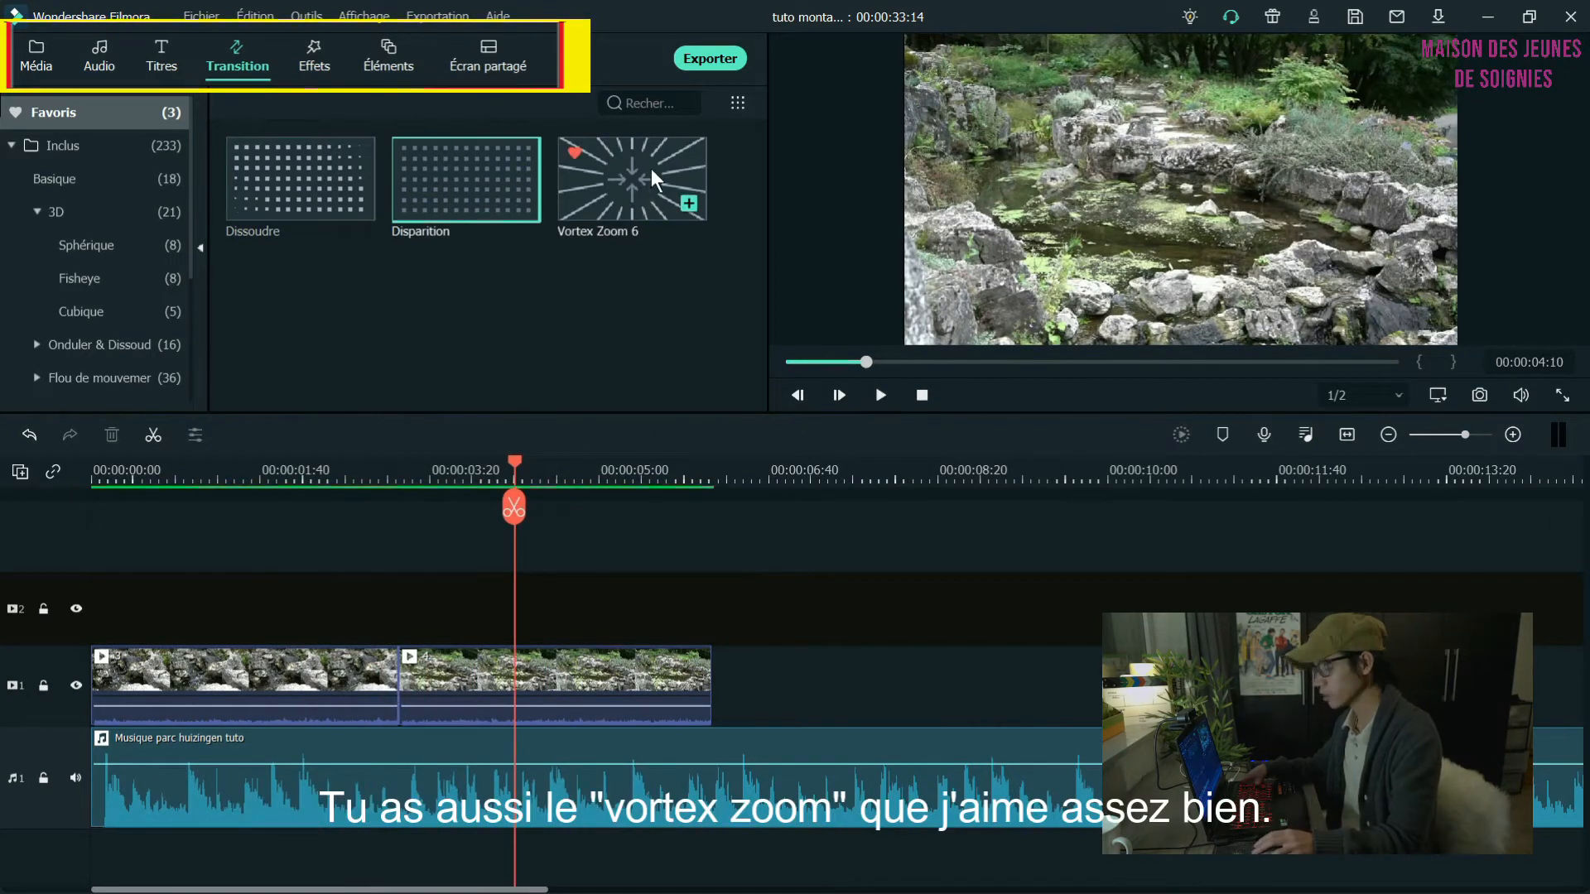
Apply the Vortex Zoom 6 transition between clips 3 and 4 and preview the cut
{"action": "left_click_drag", "start_coordinate": [651, 167], "coordinate": [400, 683]}
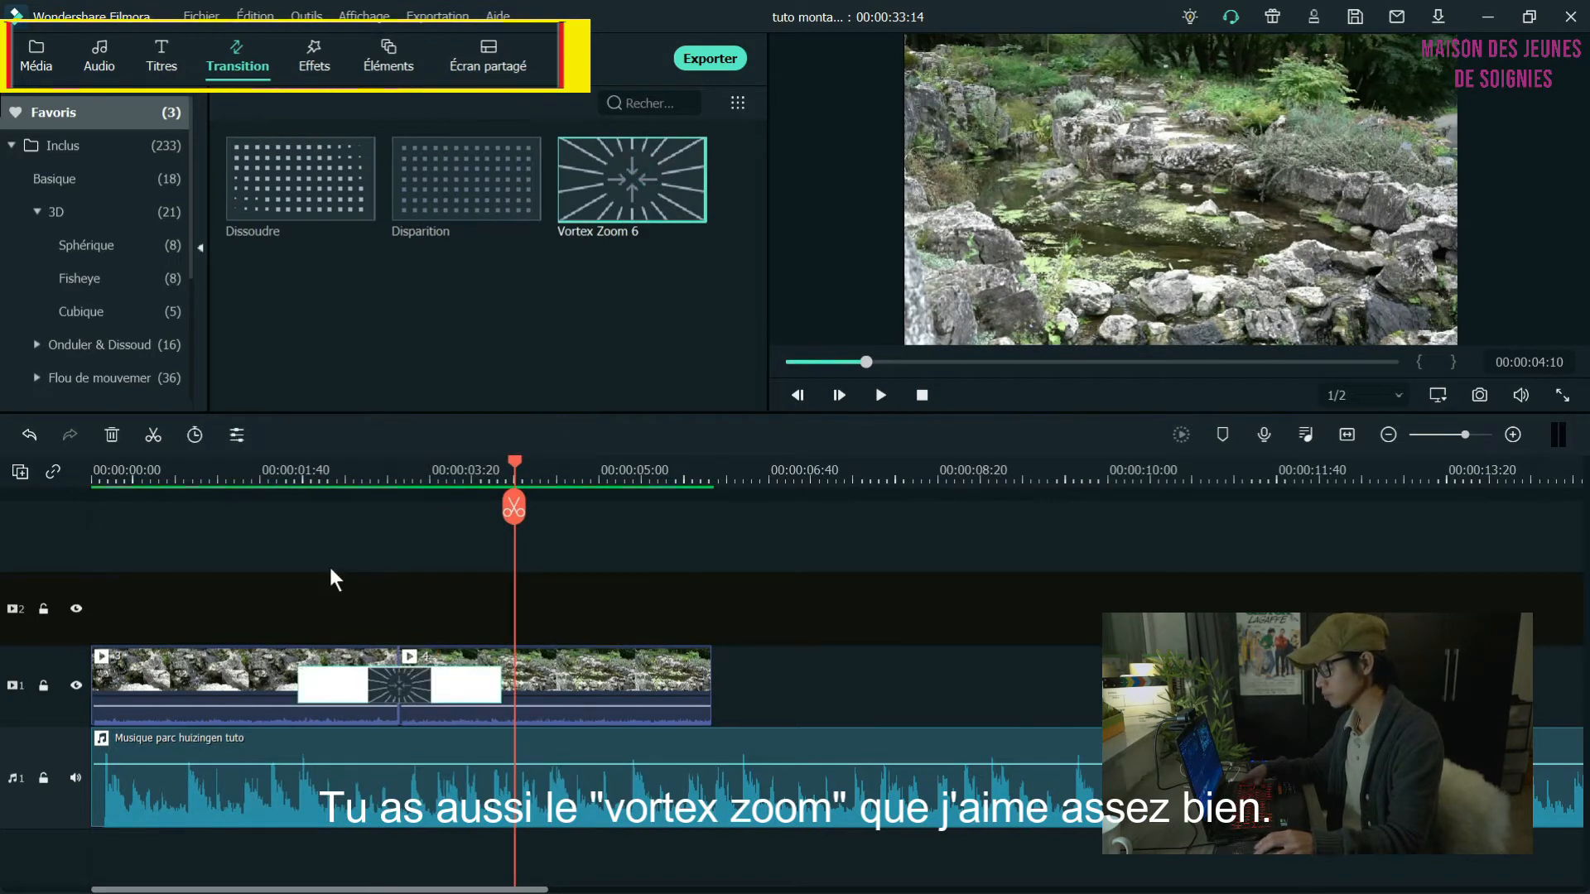
{"action": "left_click", "coordinate": [291, 470]}
{"action": "left_click", "coordinate": [875, 394]}
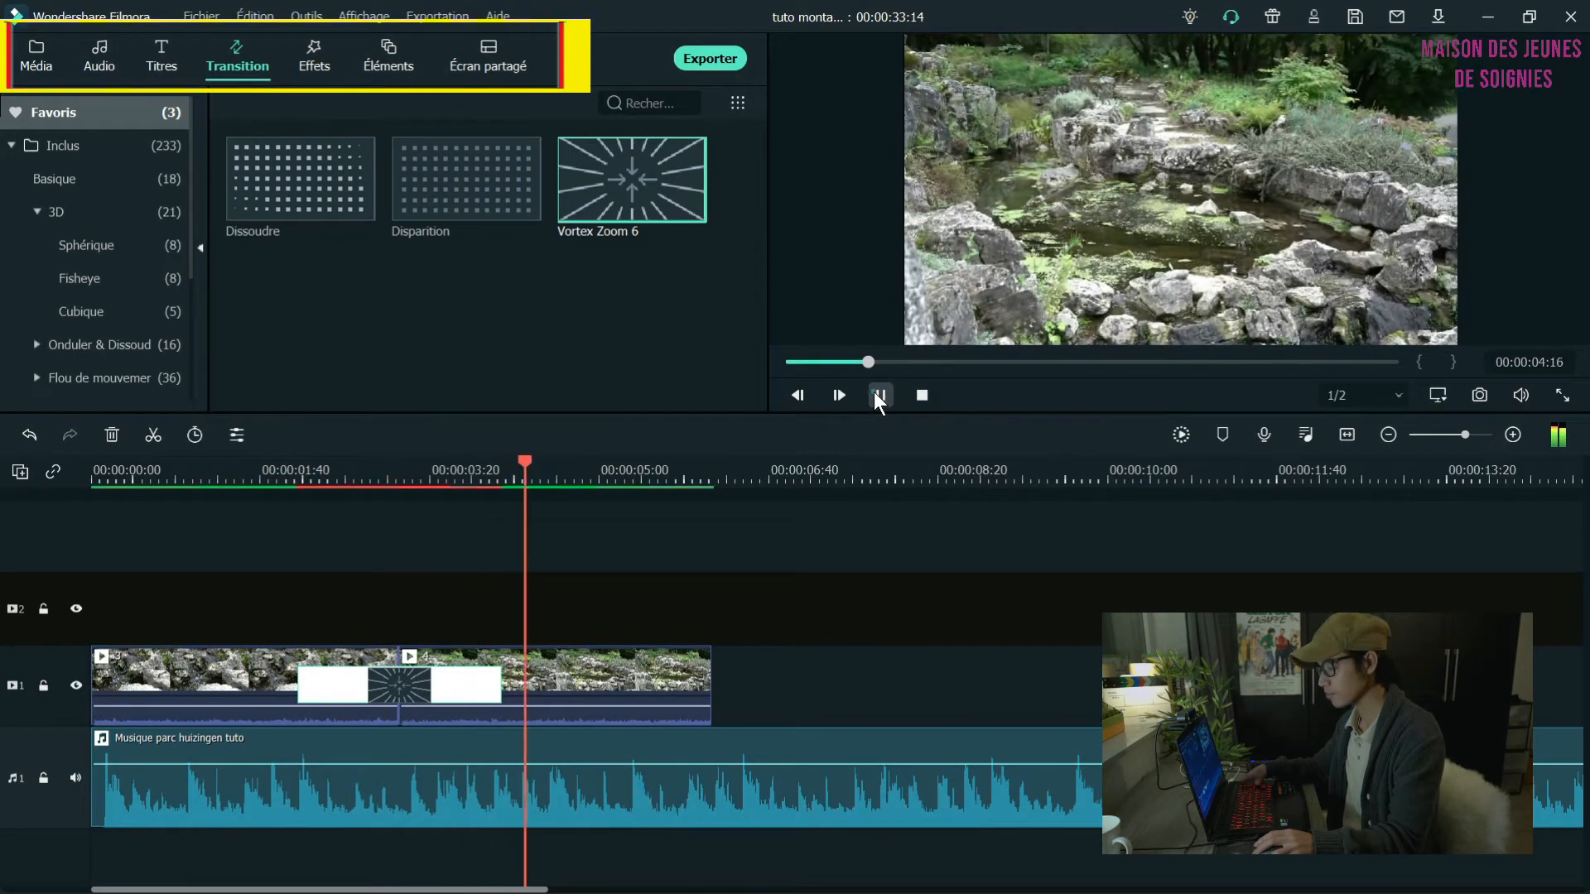
{"action": "left_click", "coordinate": [877, 395]}
Add the favourite Cinema 21 9 effect above clip 3 on video track 2 and play it from the beginning
{"action": "left_click", "coordinate": [314, 58]}
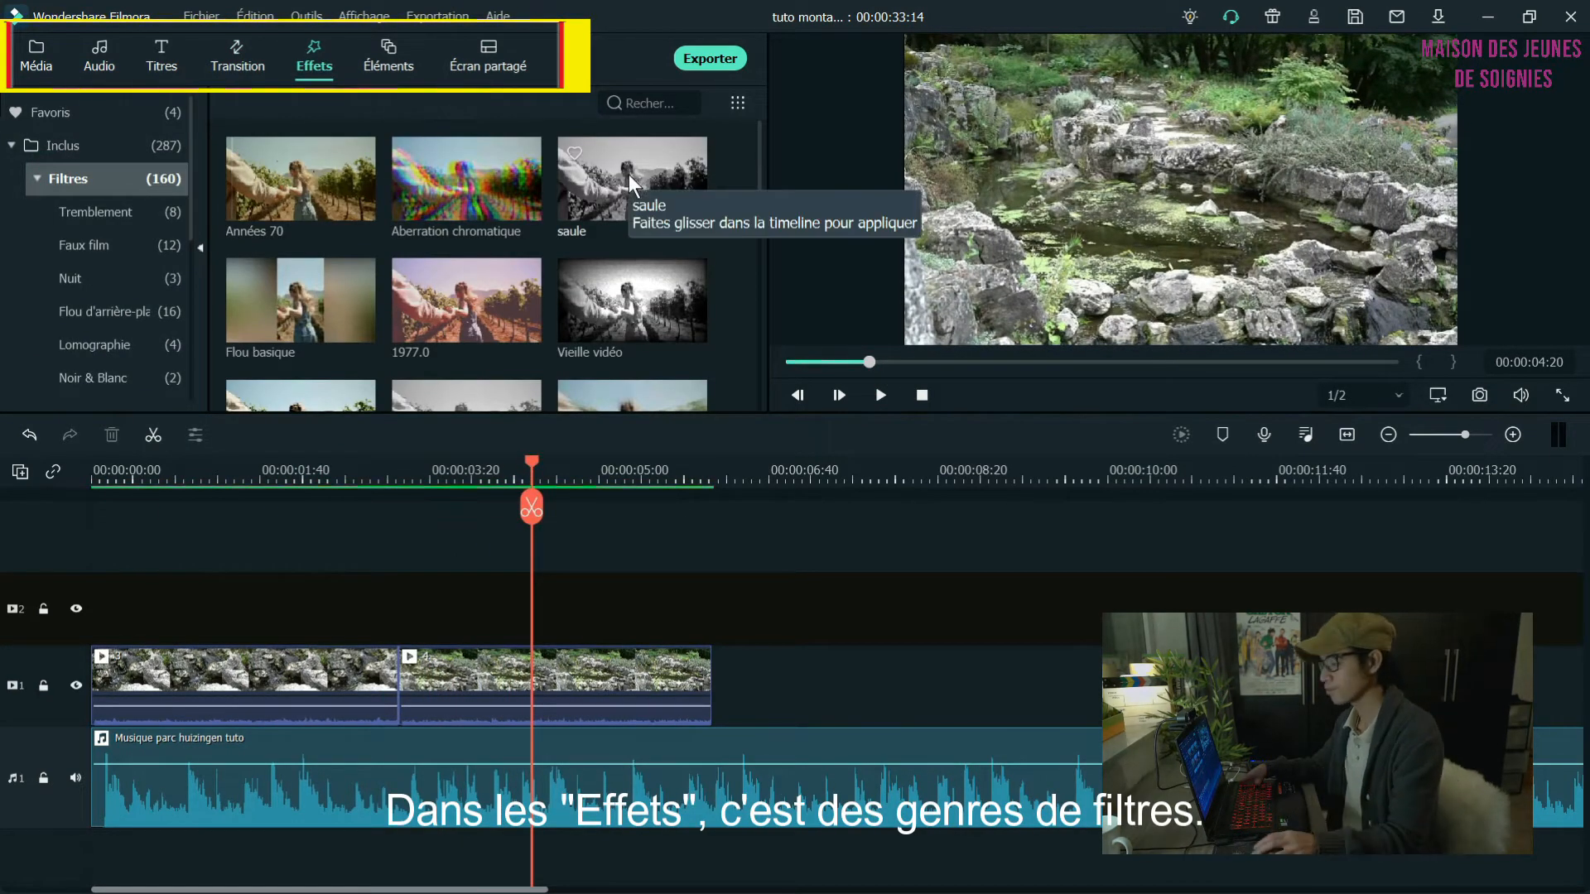
{"action": "left_click", "coordinate": [31, 177]}
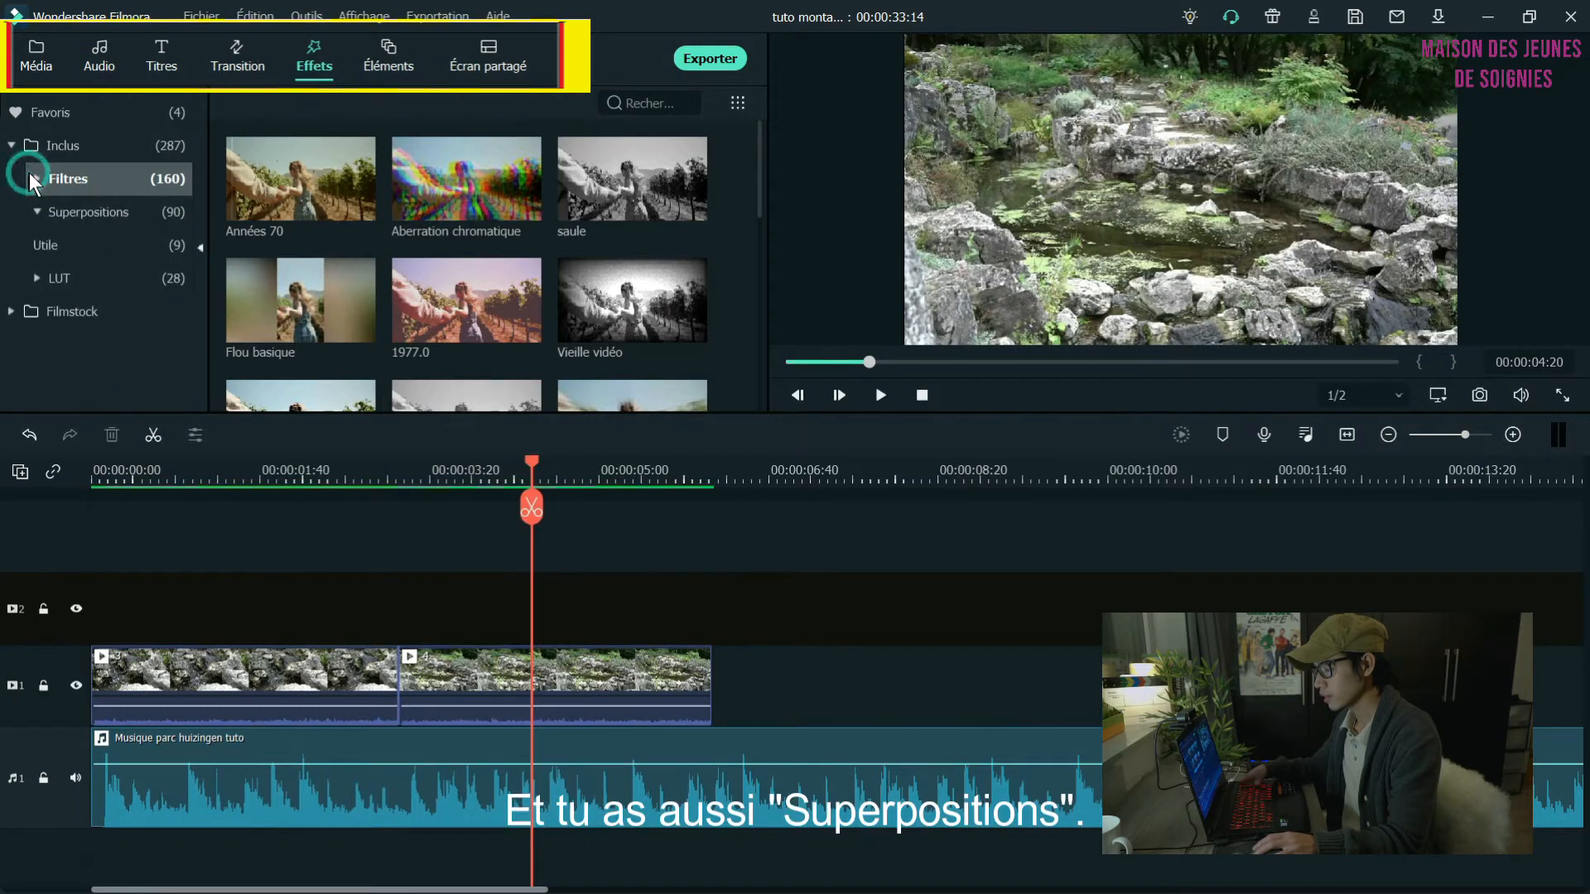
{"action": "left_click", "coordinate": [38, 206]}
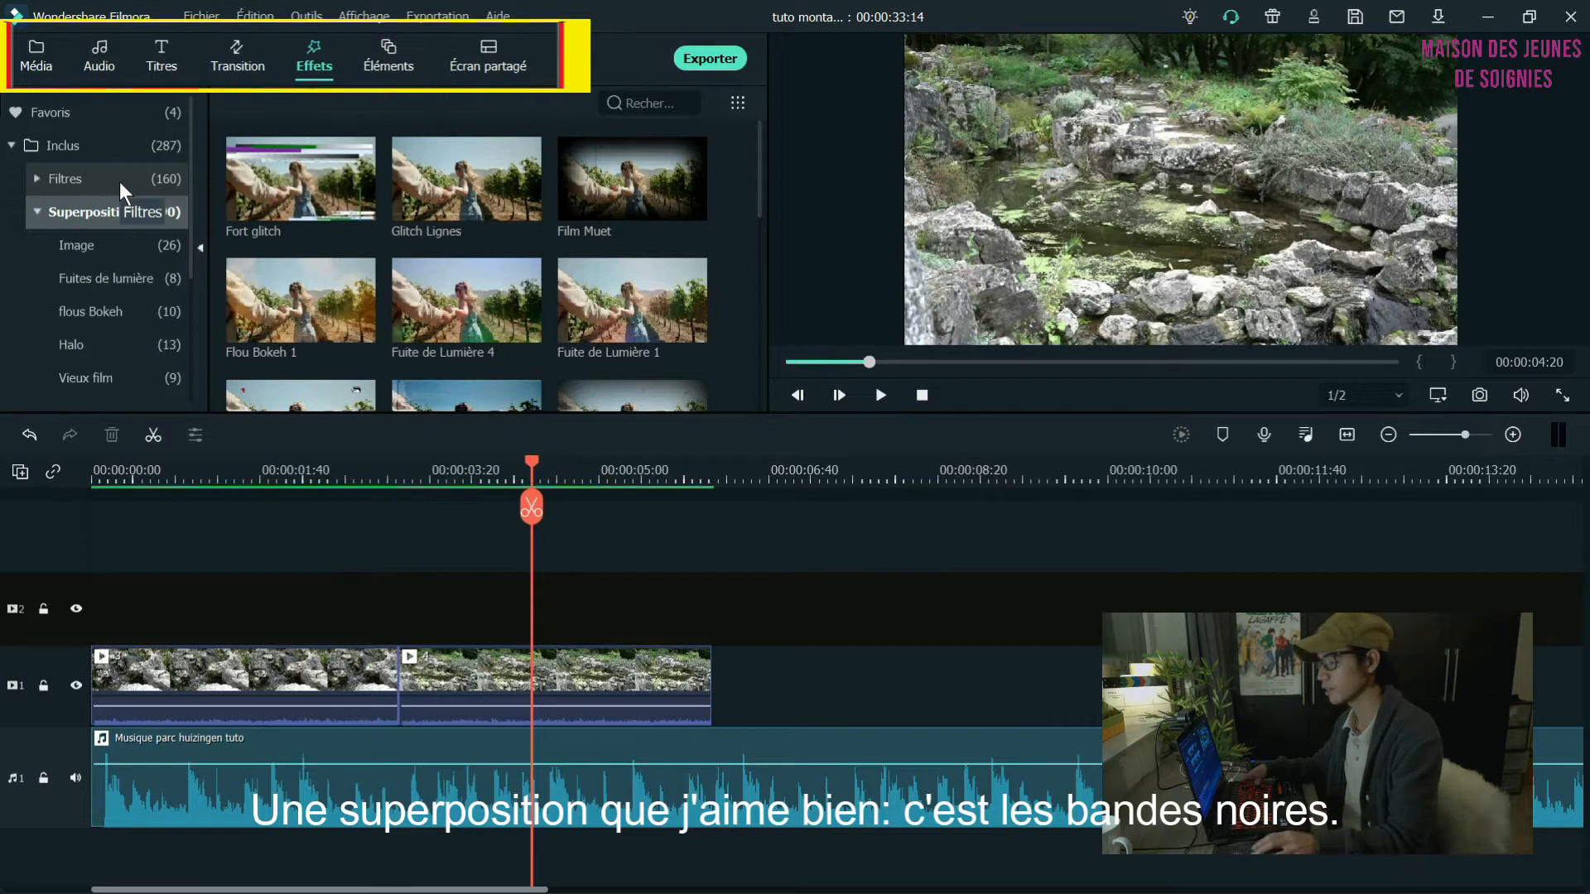
{"action": "left_click", "coordinate": [80, 119]}
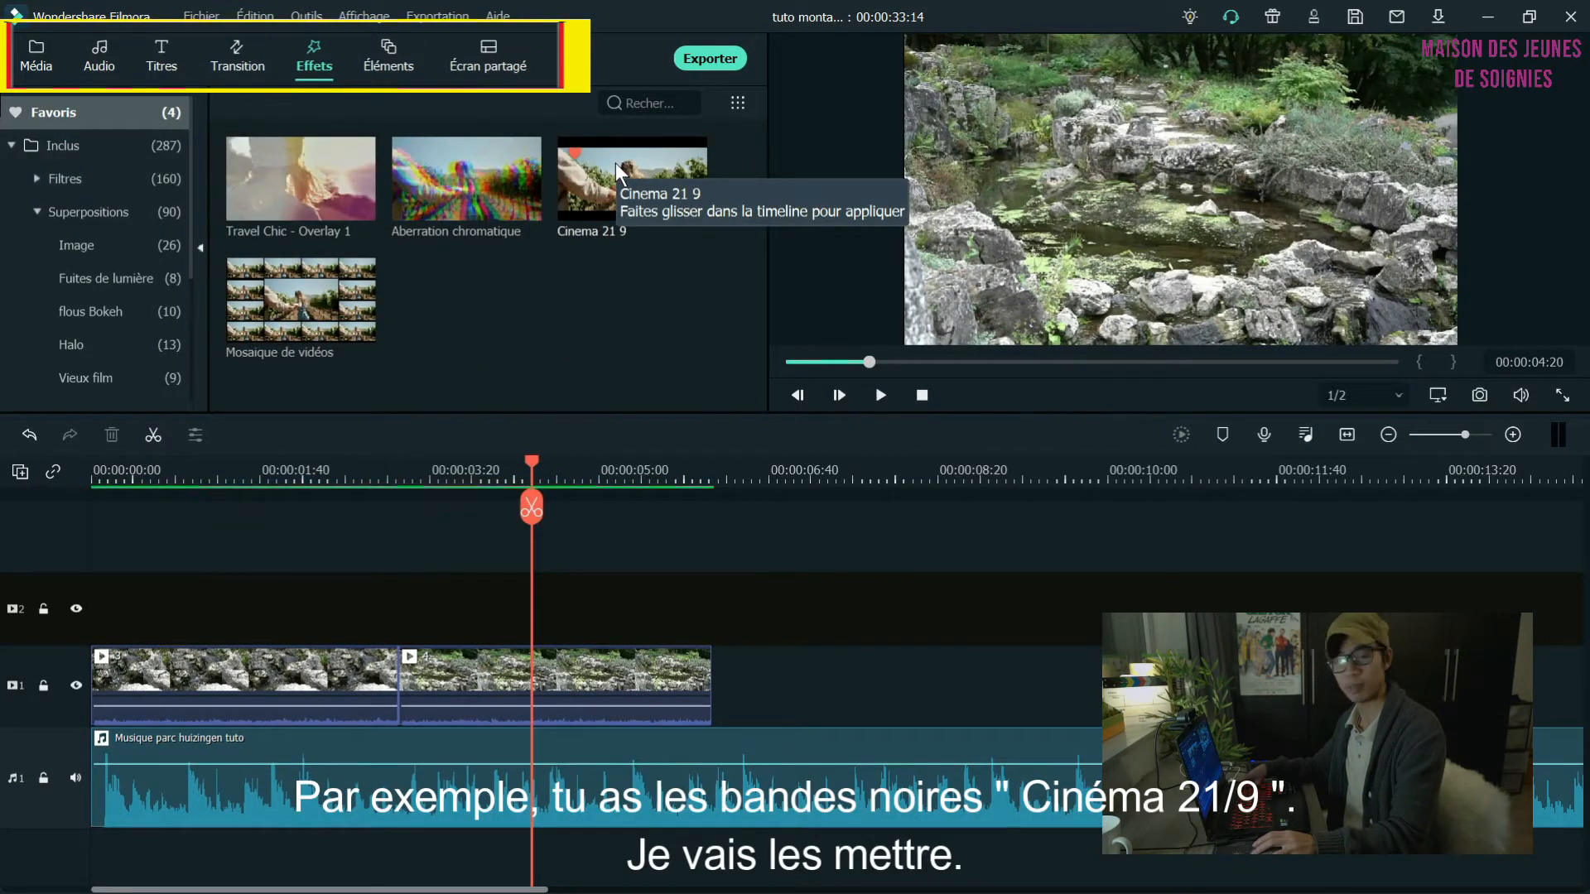
{"action": "left_click_drag", "start_coordinate": [617, 170], "coordinate": [73, 606]}
{"action": "left_click", "coordinate": [919, 395]}
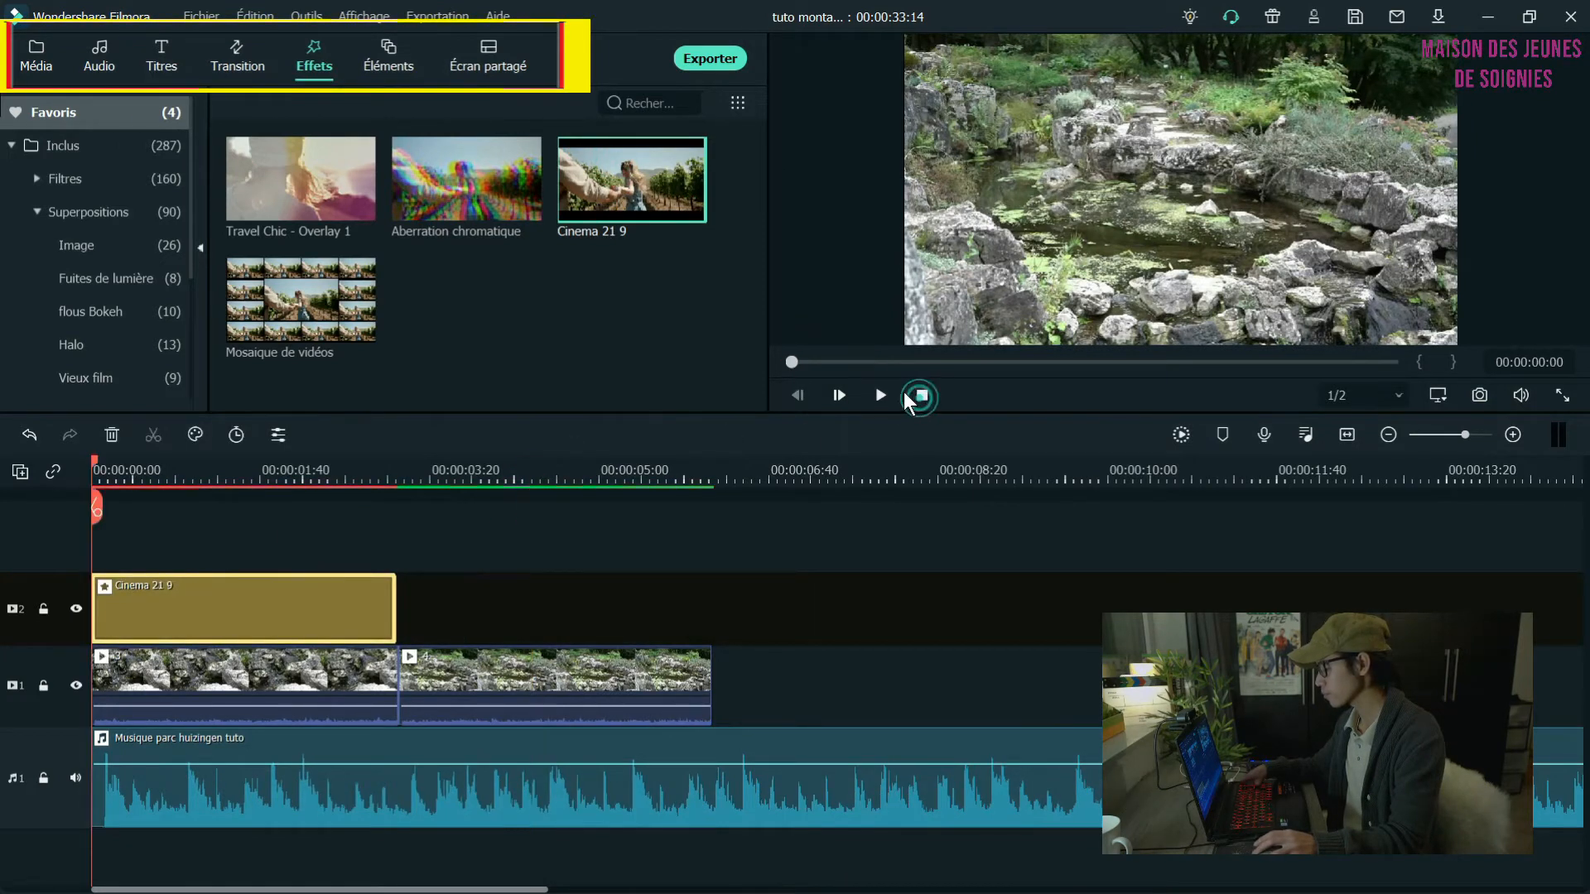
{"action": "left_click", "coordinate": [881, 395]}
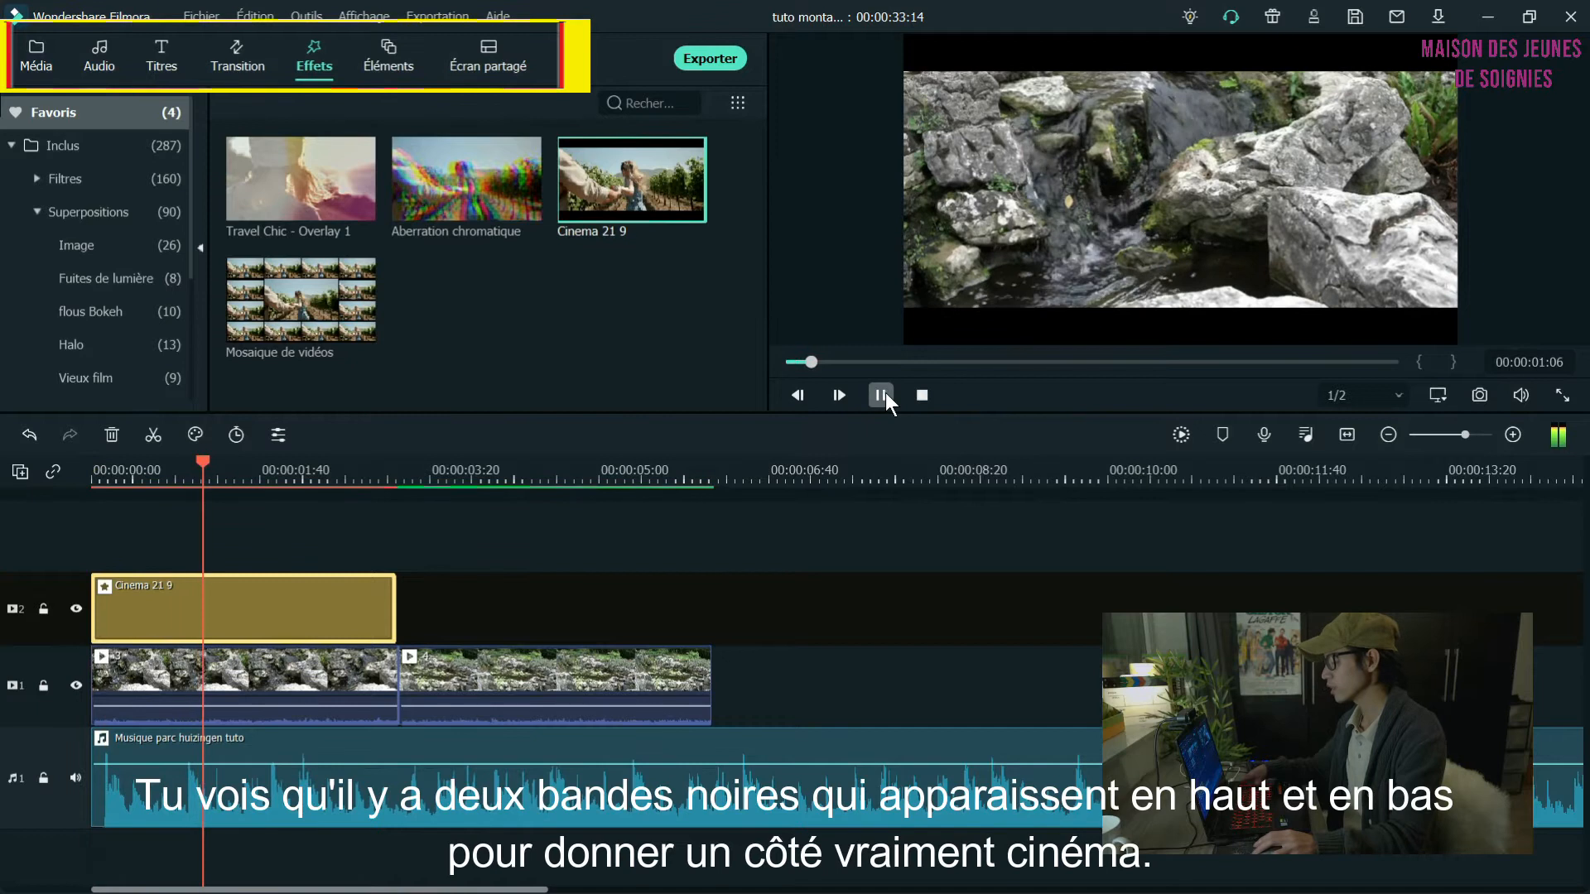
{"action": "left_click", "coordinate": [885, 395]}
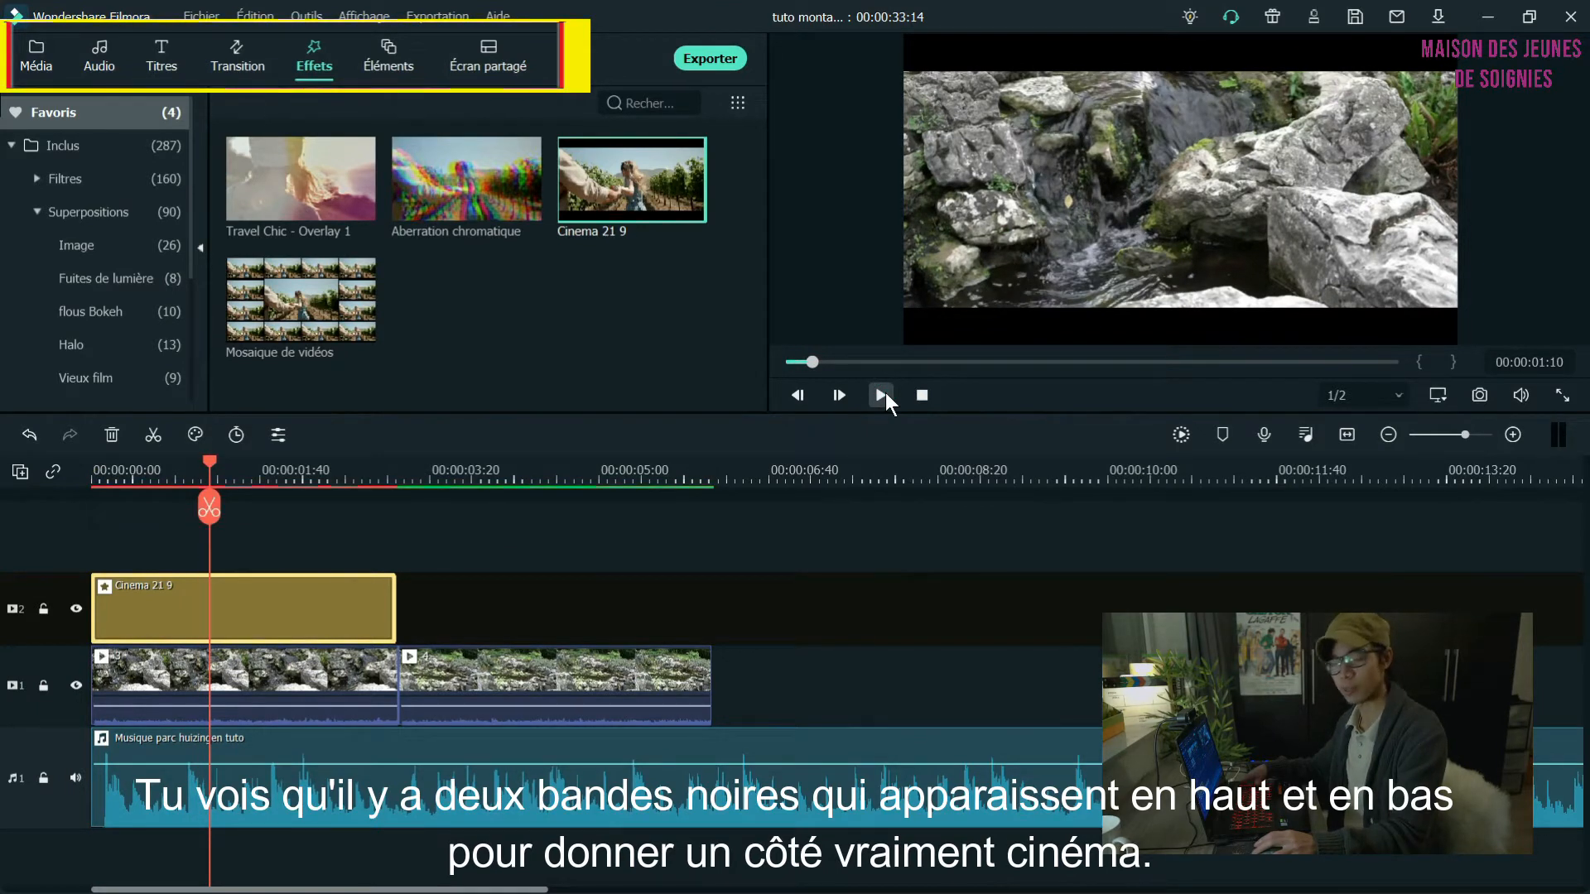
{"action": "left_click", "coordinate": [881, 395]}
{"action": "left_click", "coordinate": [881, 394]}
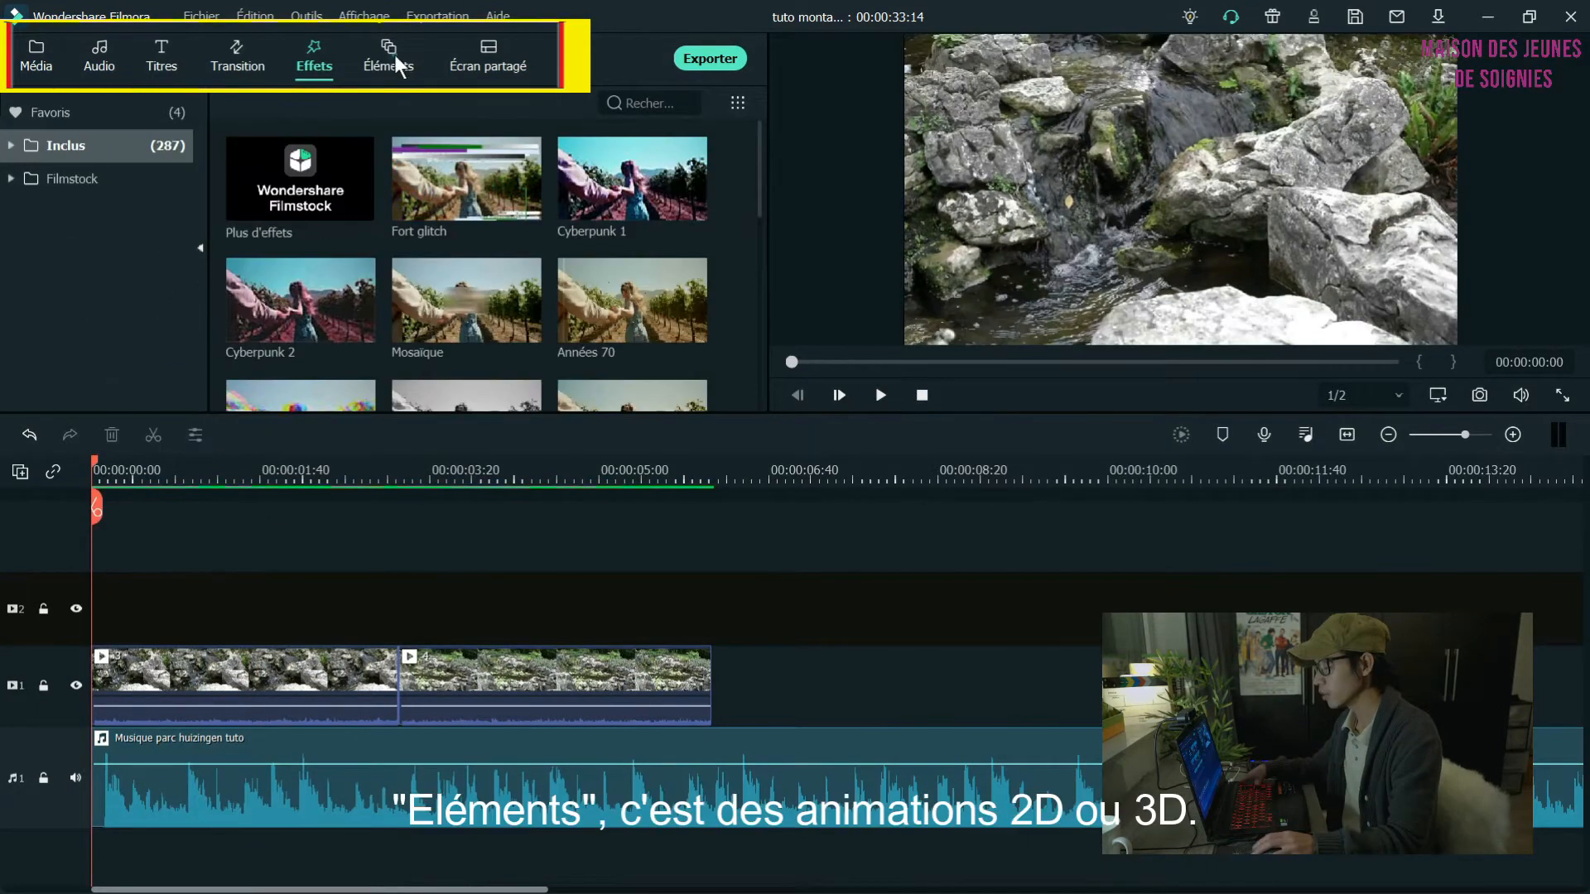
Add the Amour 3 element above clip 4 on video track 2 and play the timeline over it
{"action": "left_click", "coordinate": [388, 58]}
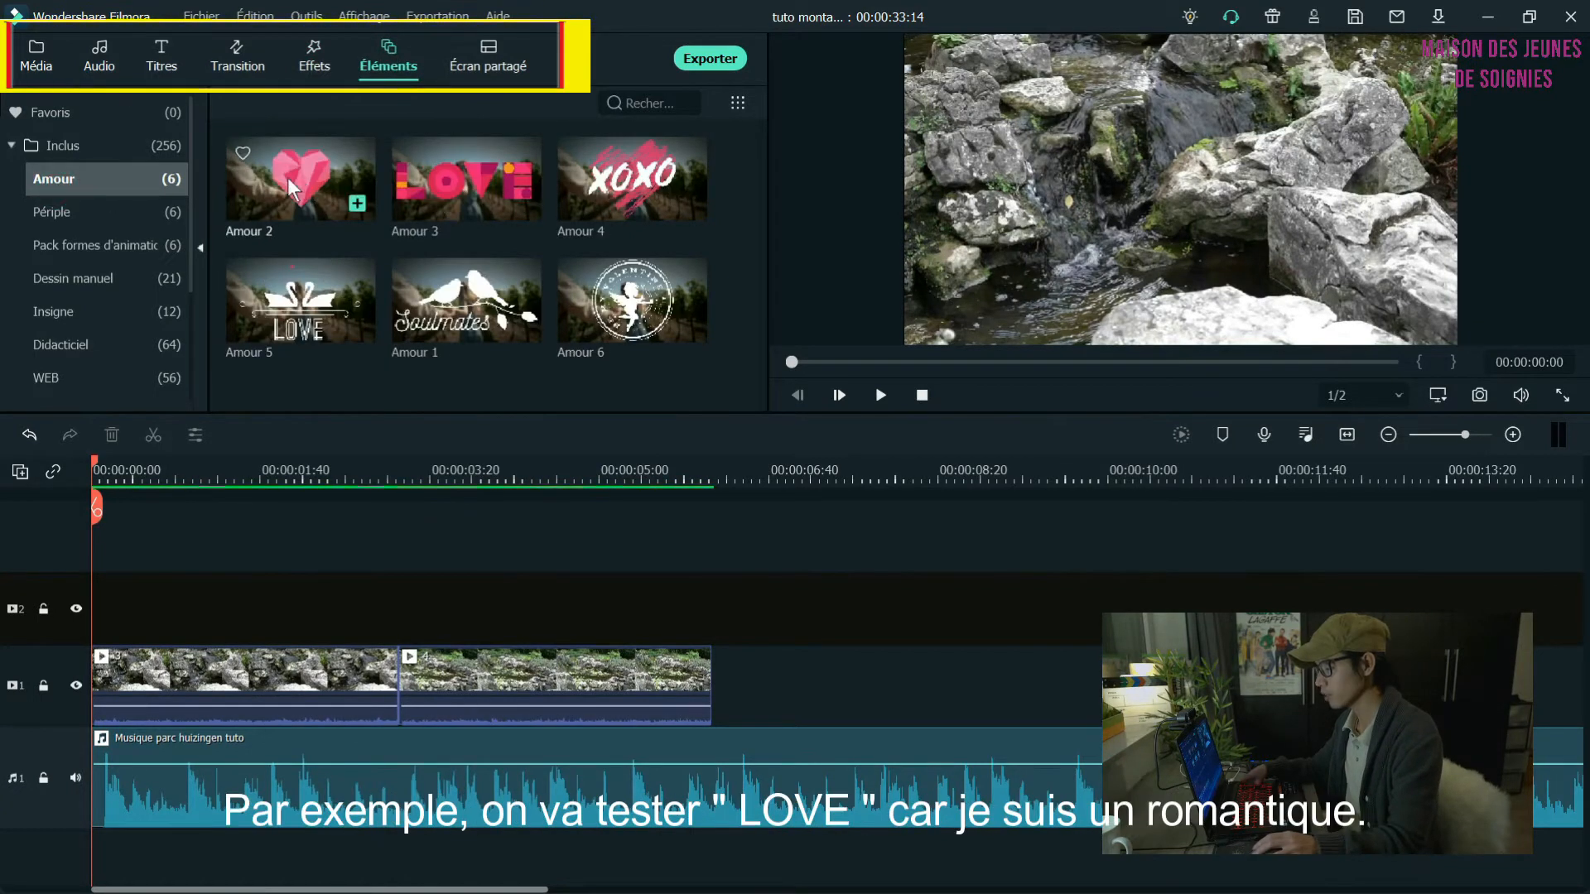
{"action": "left_click_drag", "start_coordinate": [466, 178], "coordinate": [414, 608]}
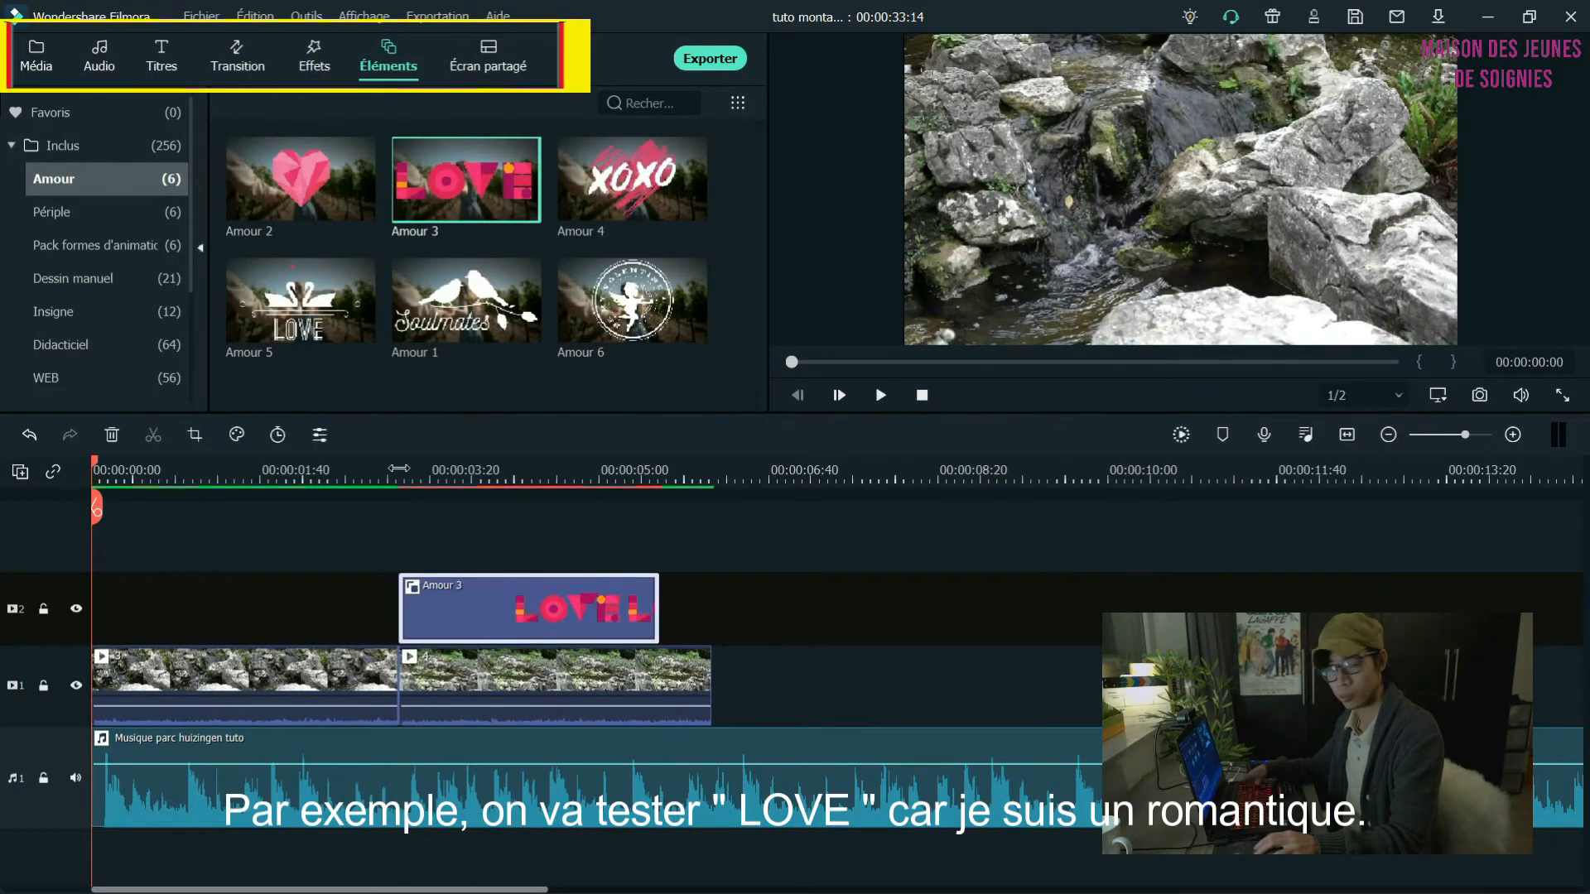
{"action": "left_click", "coordinate": [393, 477]}
{"action": "left_click", "coordinate": [880, 395]}
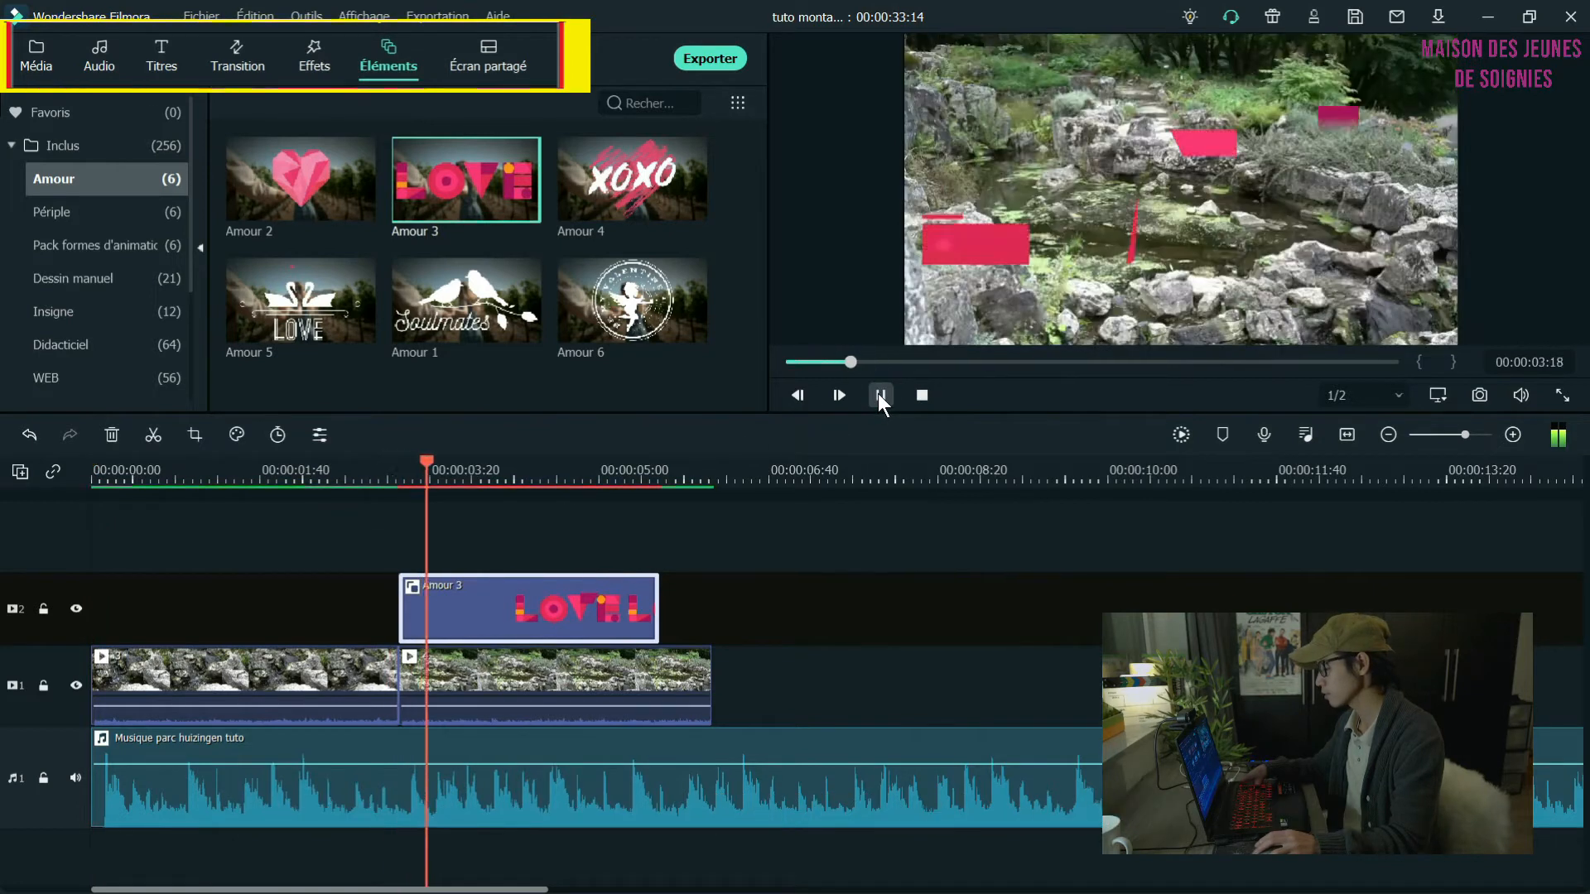
{"action": "left_click", "coordinate": [879, 394]}
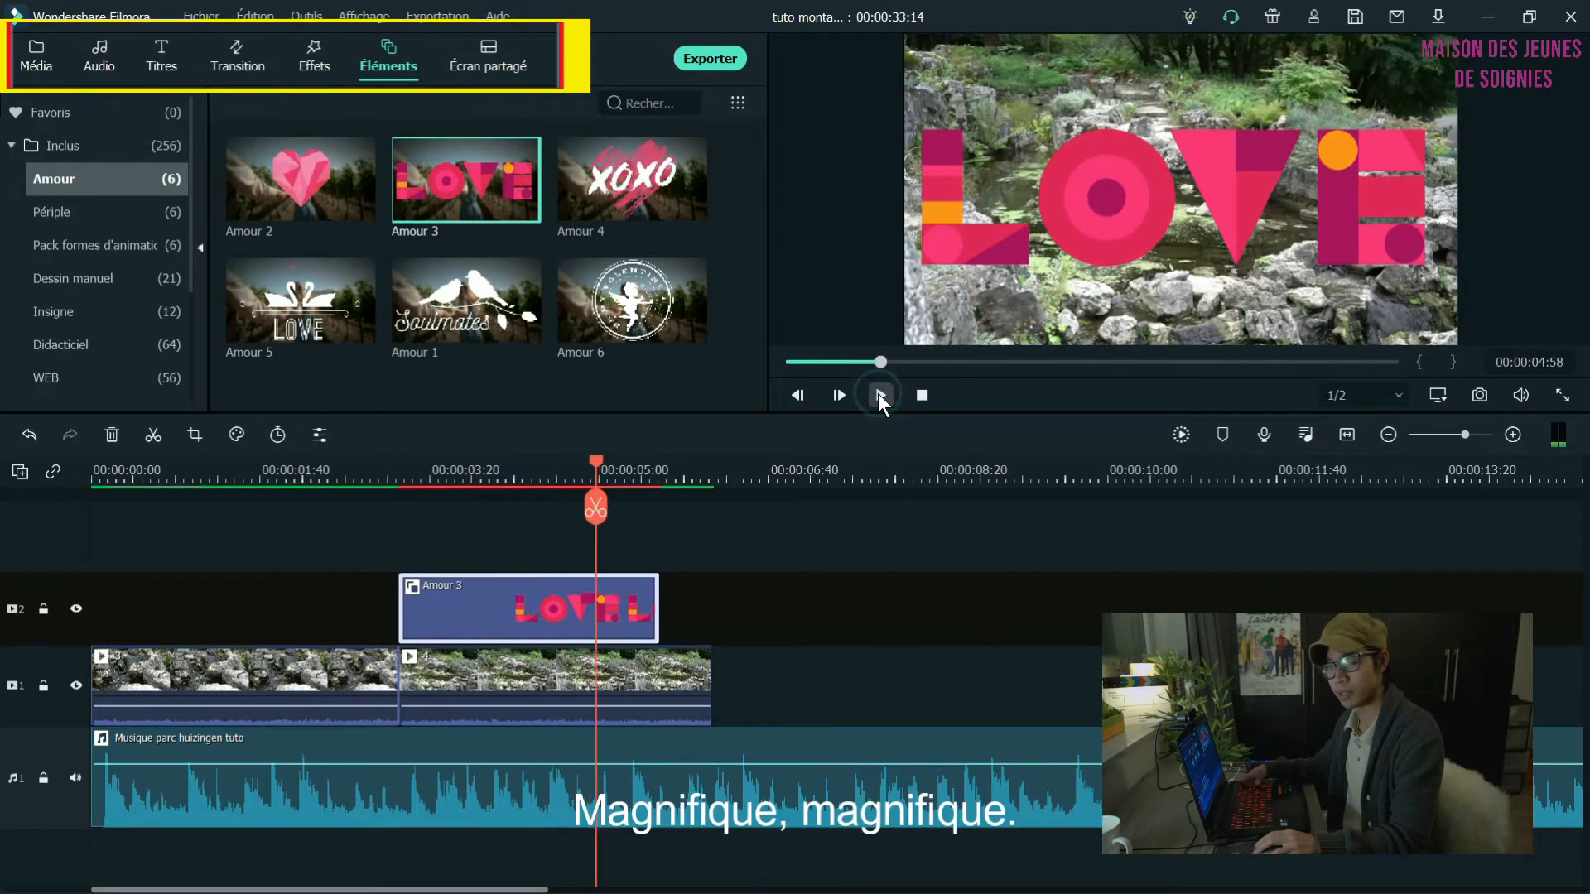
Insert the Écran partagé 1 layout after clip 4 on video track 1, with clip 3 in slot 1 and clip 4 in slot 2
{"action": "left_click", "coordinate": [488, 58]}
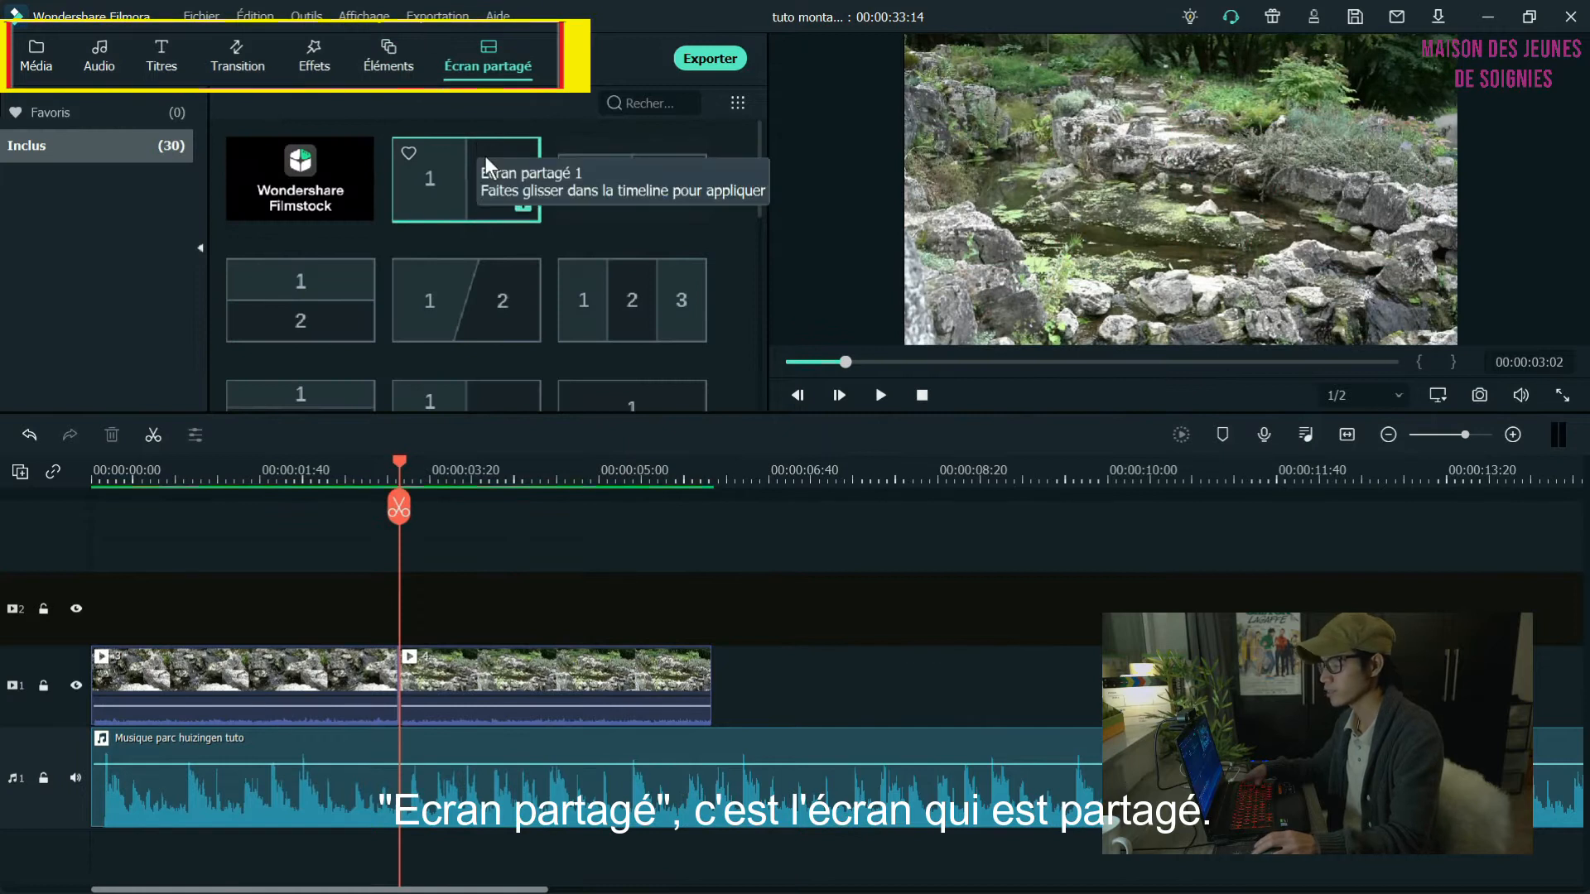
{"action": "left_click_drag", "start_coordinate": [485, 156], "coordinate": [713, 727]}
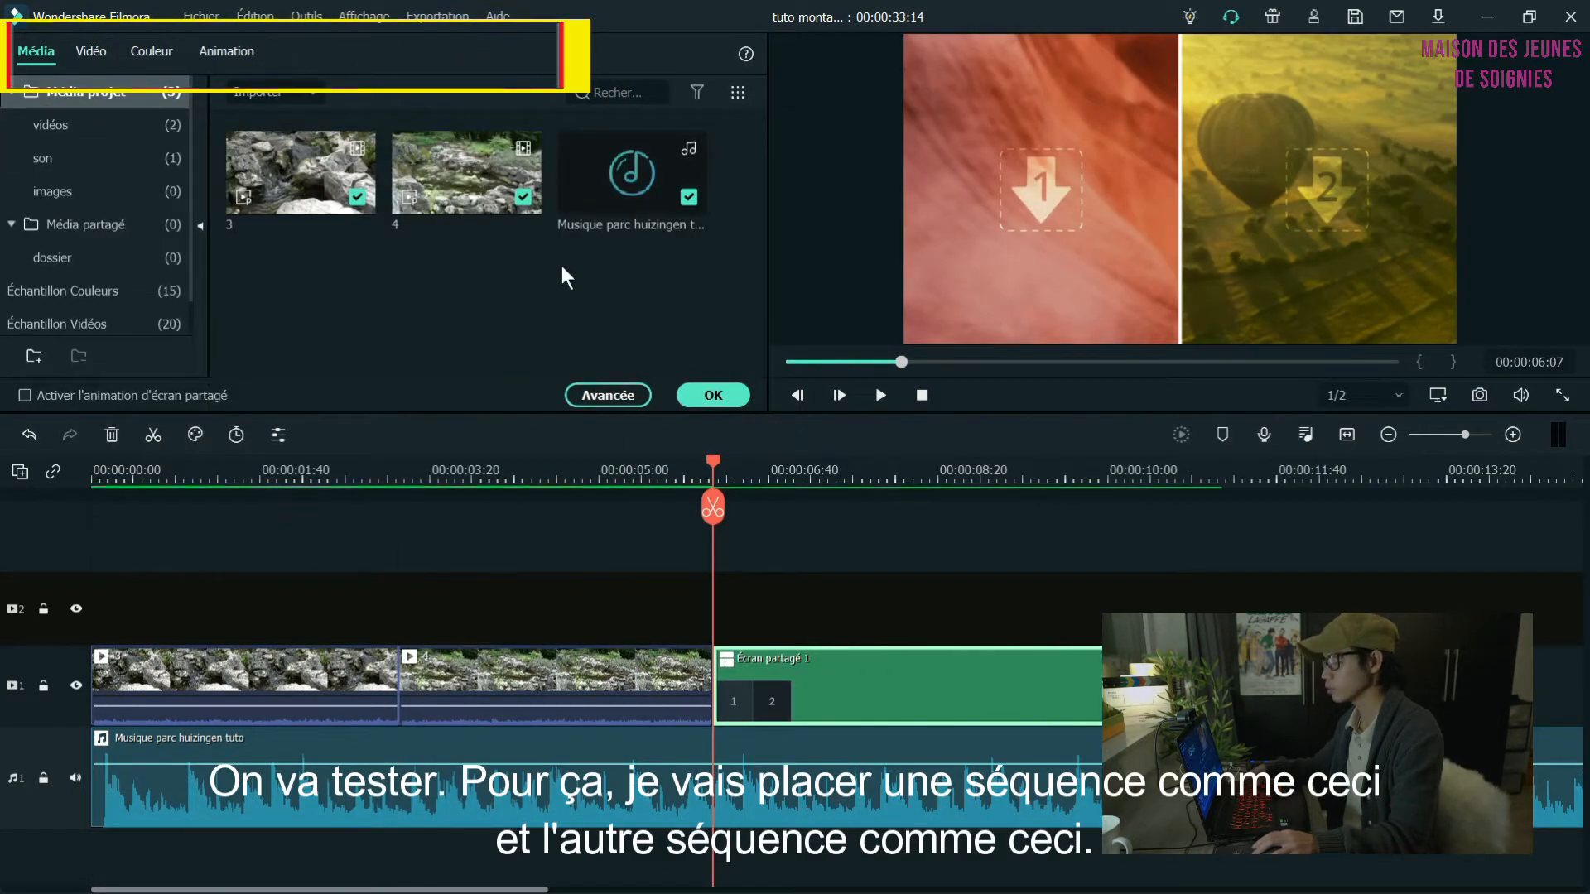
{"action": "left_click_drag", "start_coordinate": [312, 162], "coordinate": [979, 196]}
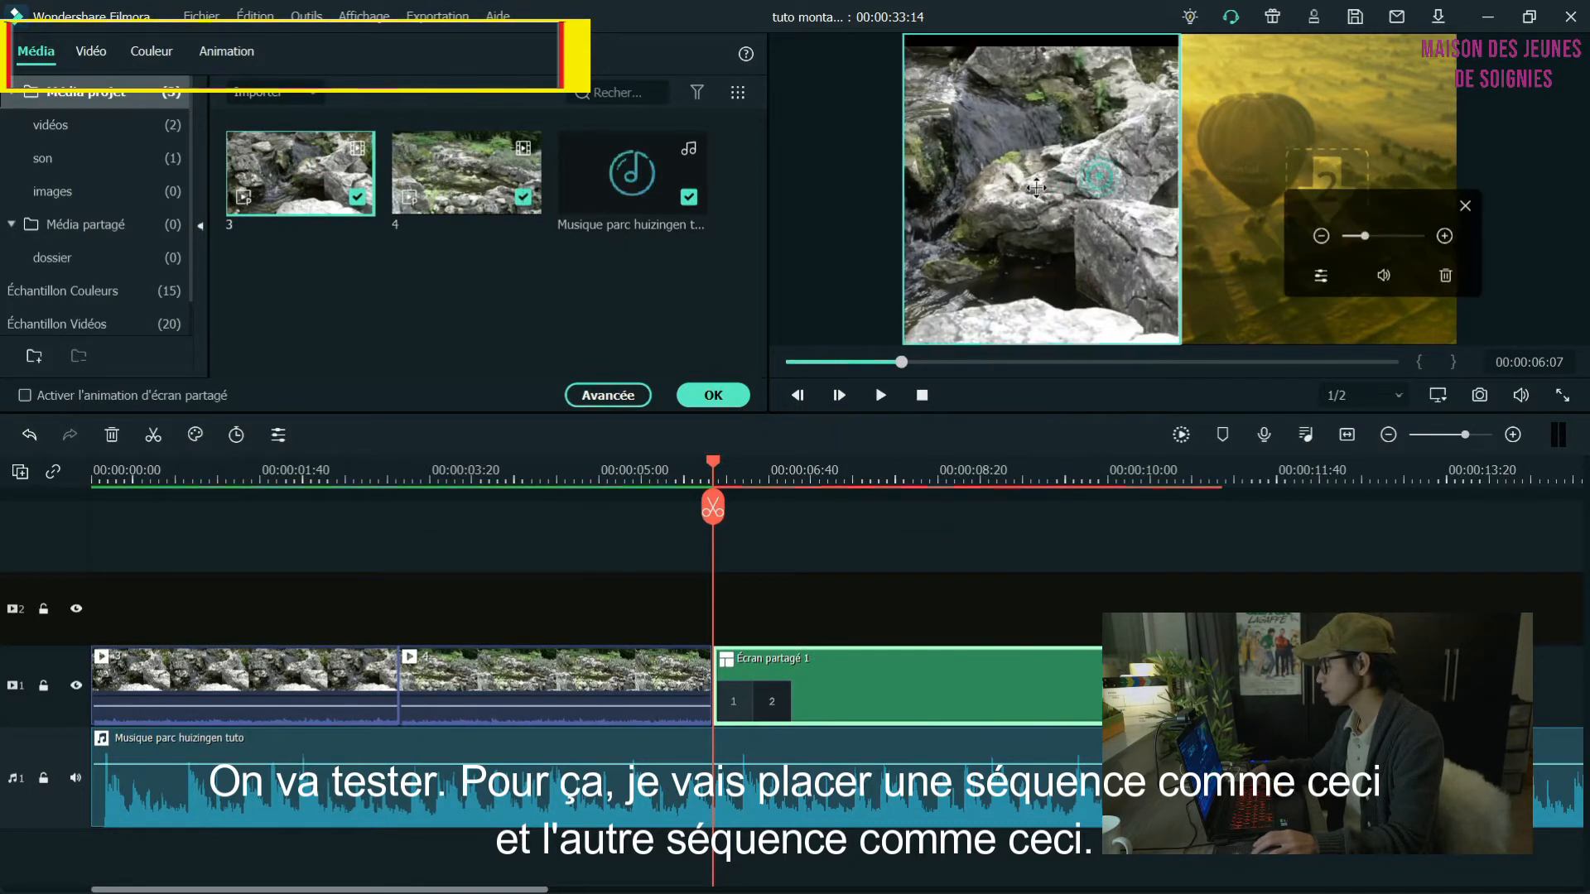
{"action": "left_click_drag", "start_coordinate": [495, 192], "coordinate": [1249, 224]}
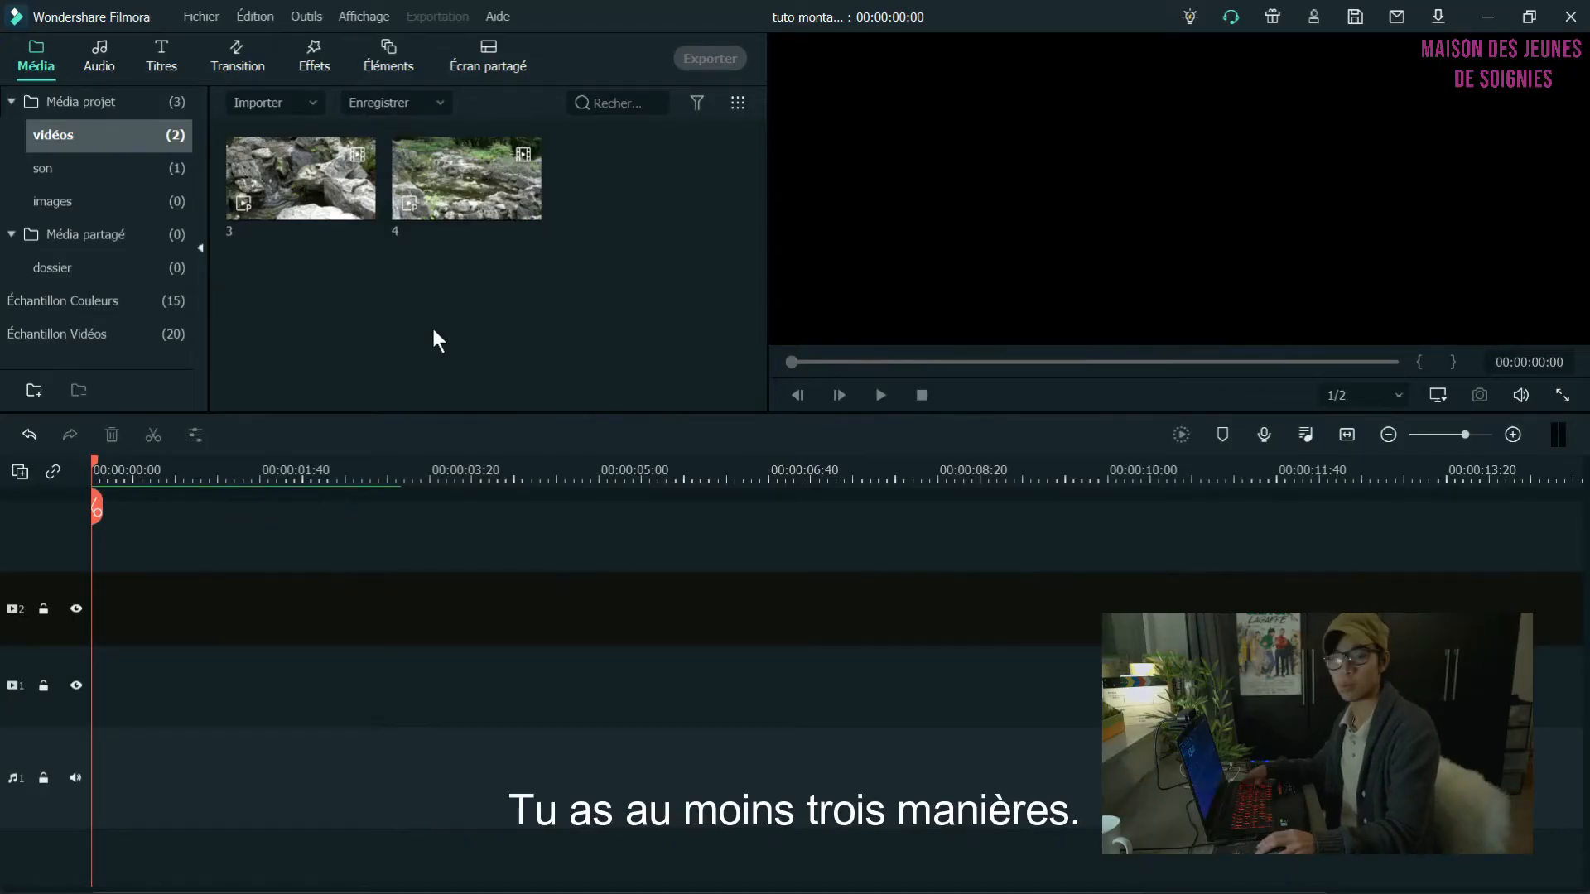
Examine the media file import dialog through both the application-wide and the media library import commands, closing it each time without importing anything
{"action": "left_click", "coordinate": [189, 17]}
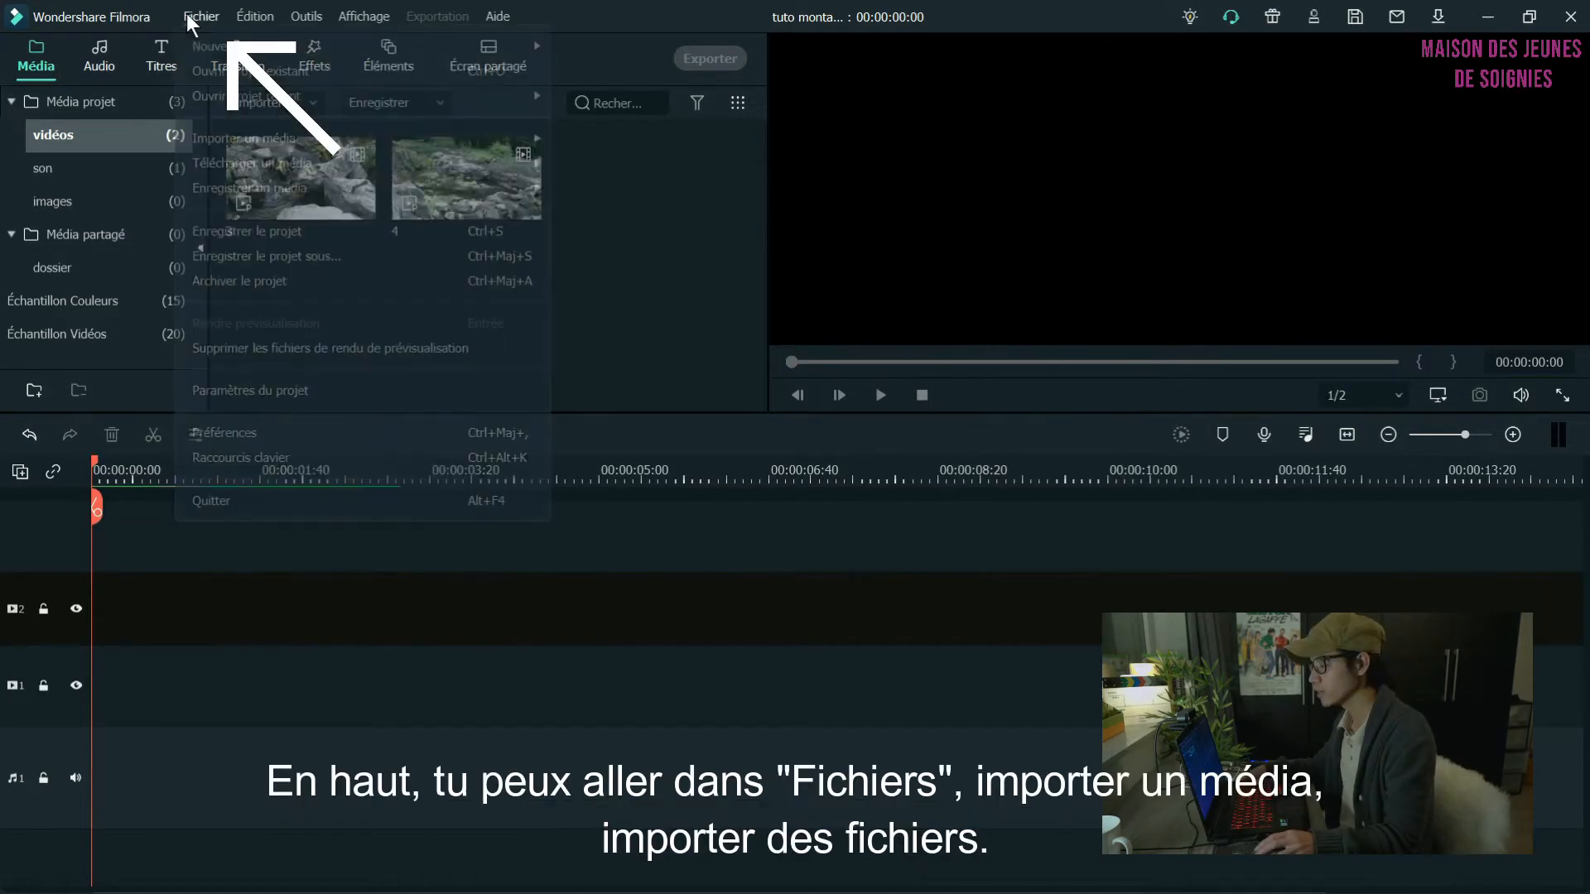
{"action": "mouse_move", "coordinate": [363, 137]}
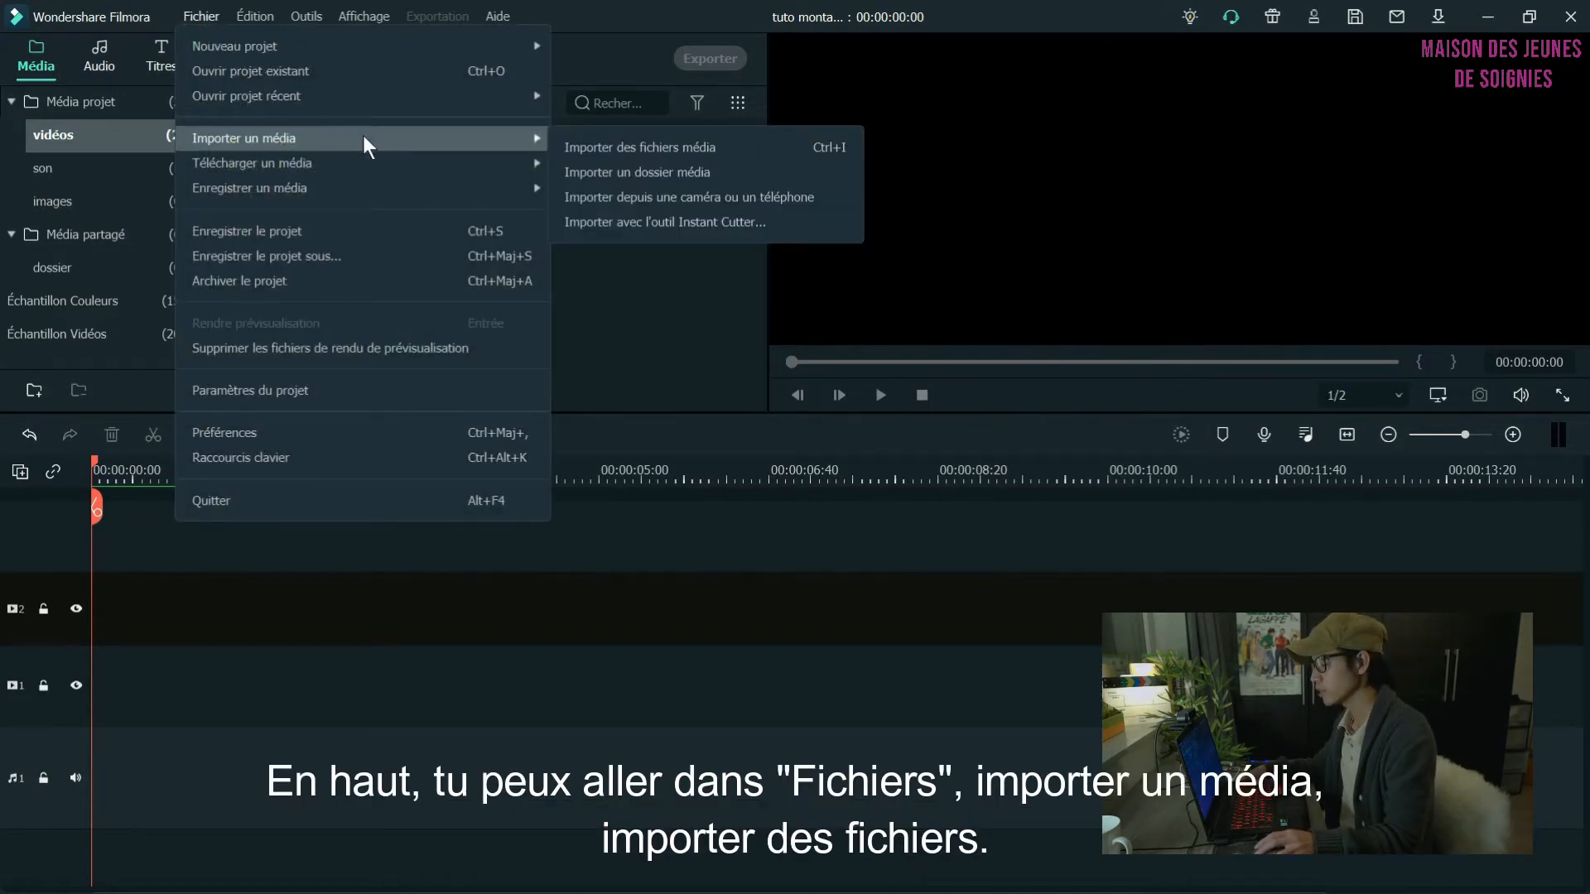
{"action": "left_click", "coordinate": [593, 143]}
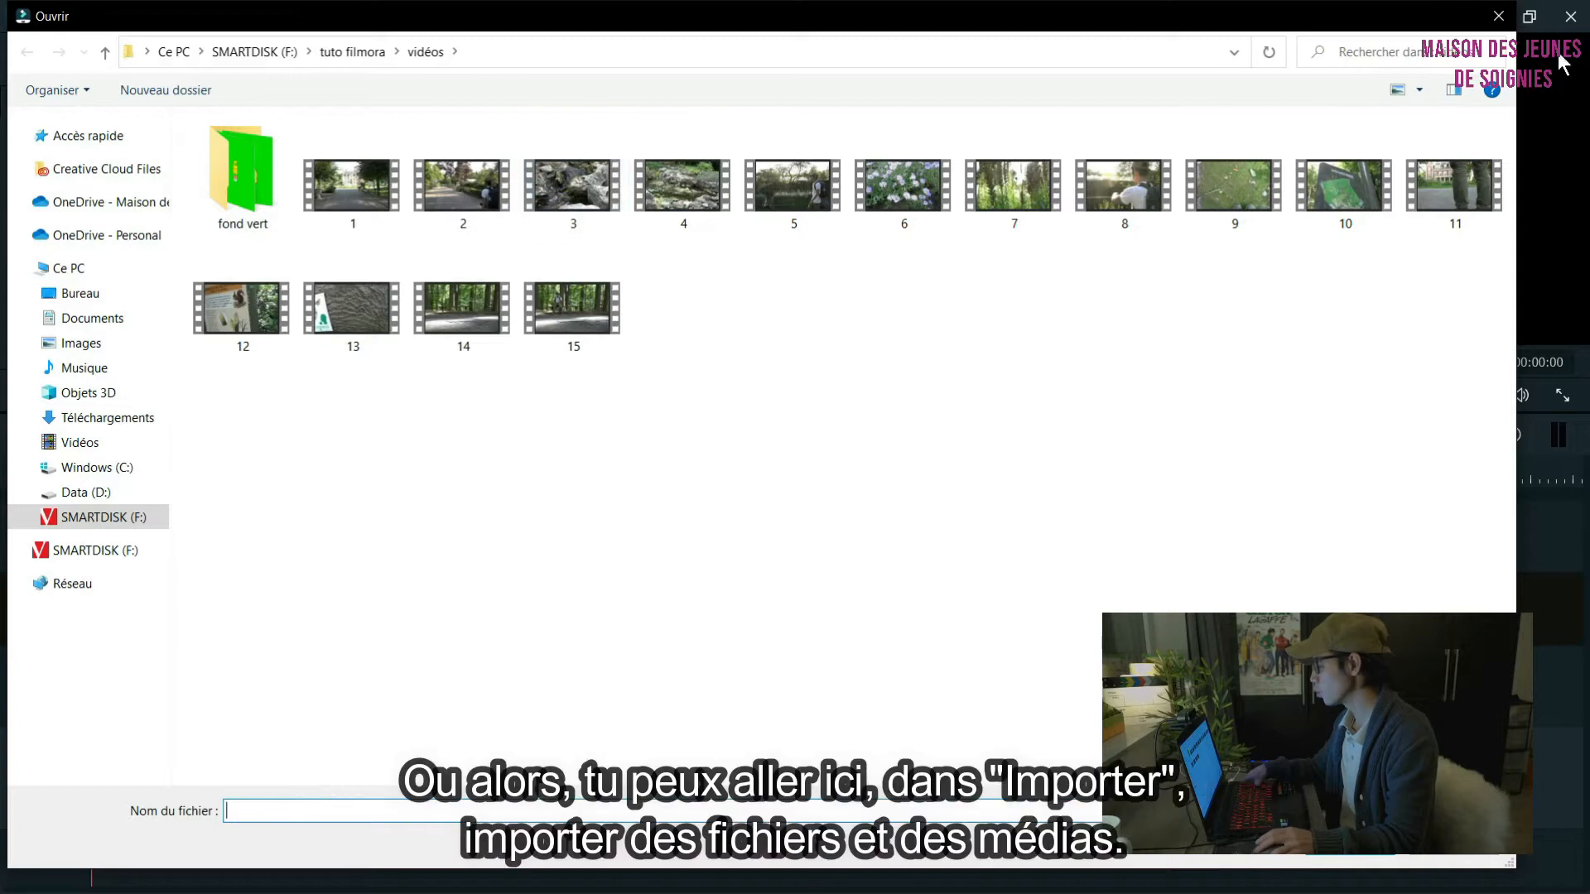
{"action": "left_click", "coordinate": [1498, 16]}
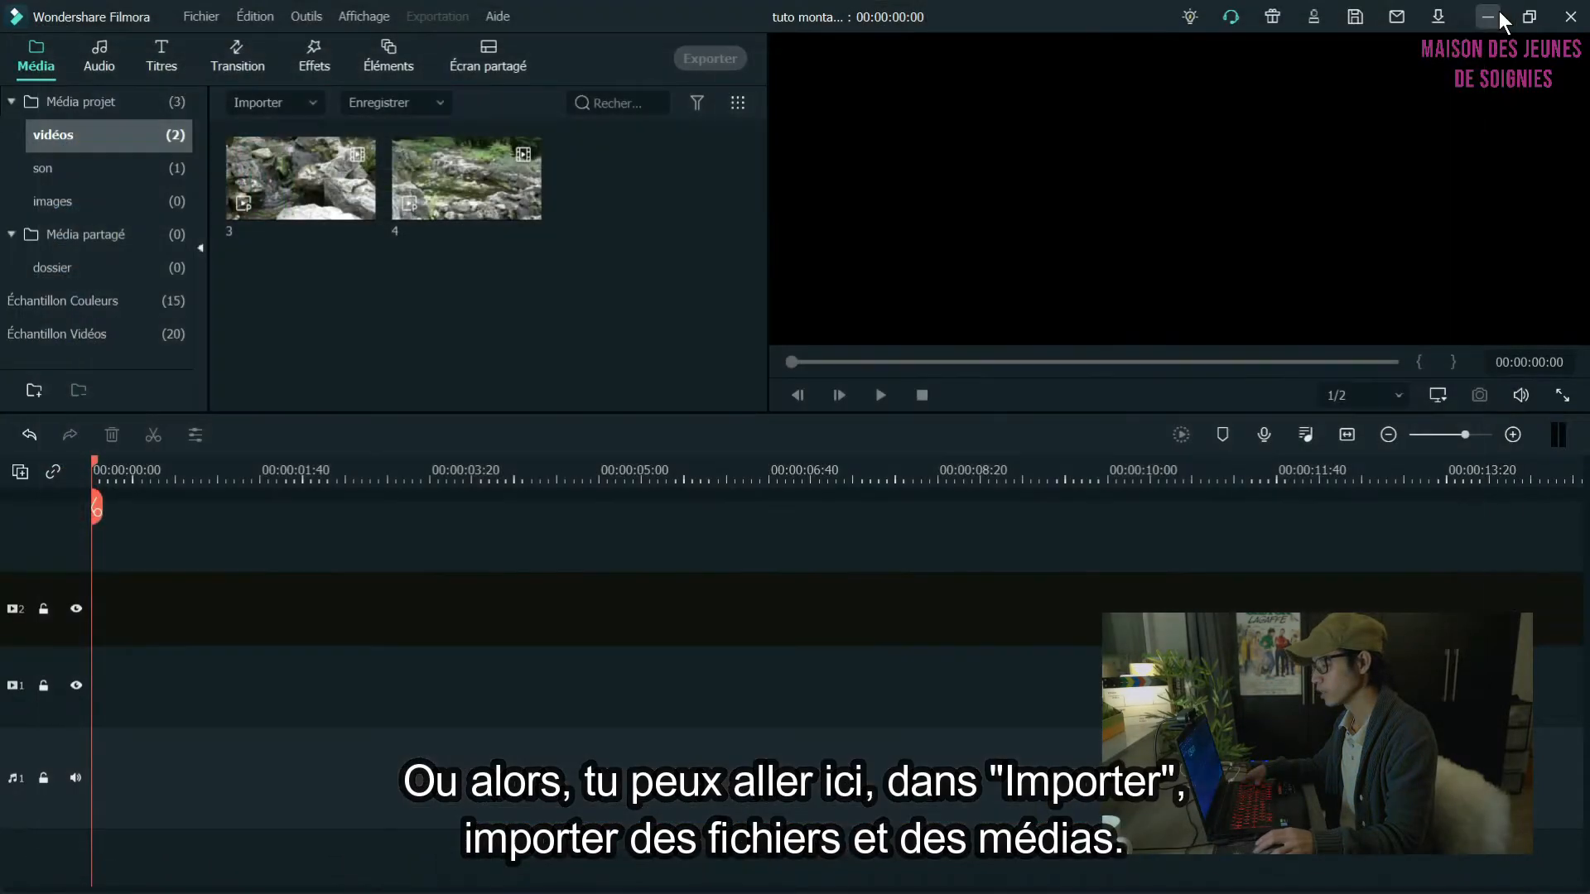
{"action": "left_click", "coordinate": [291, 101]}
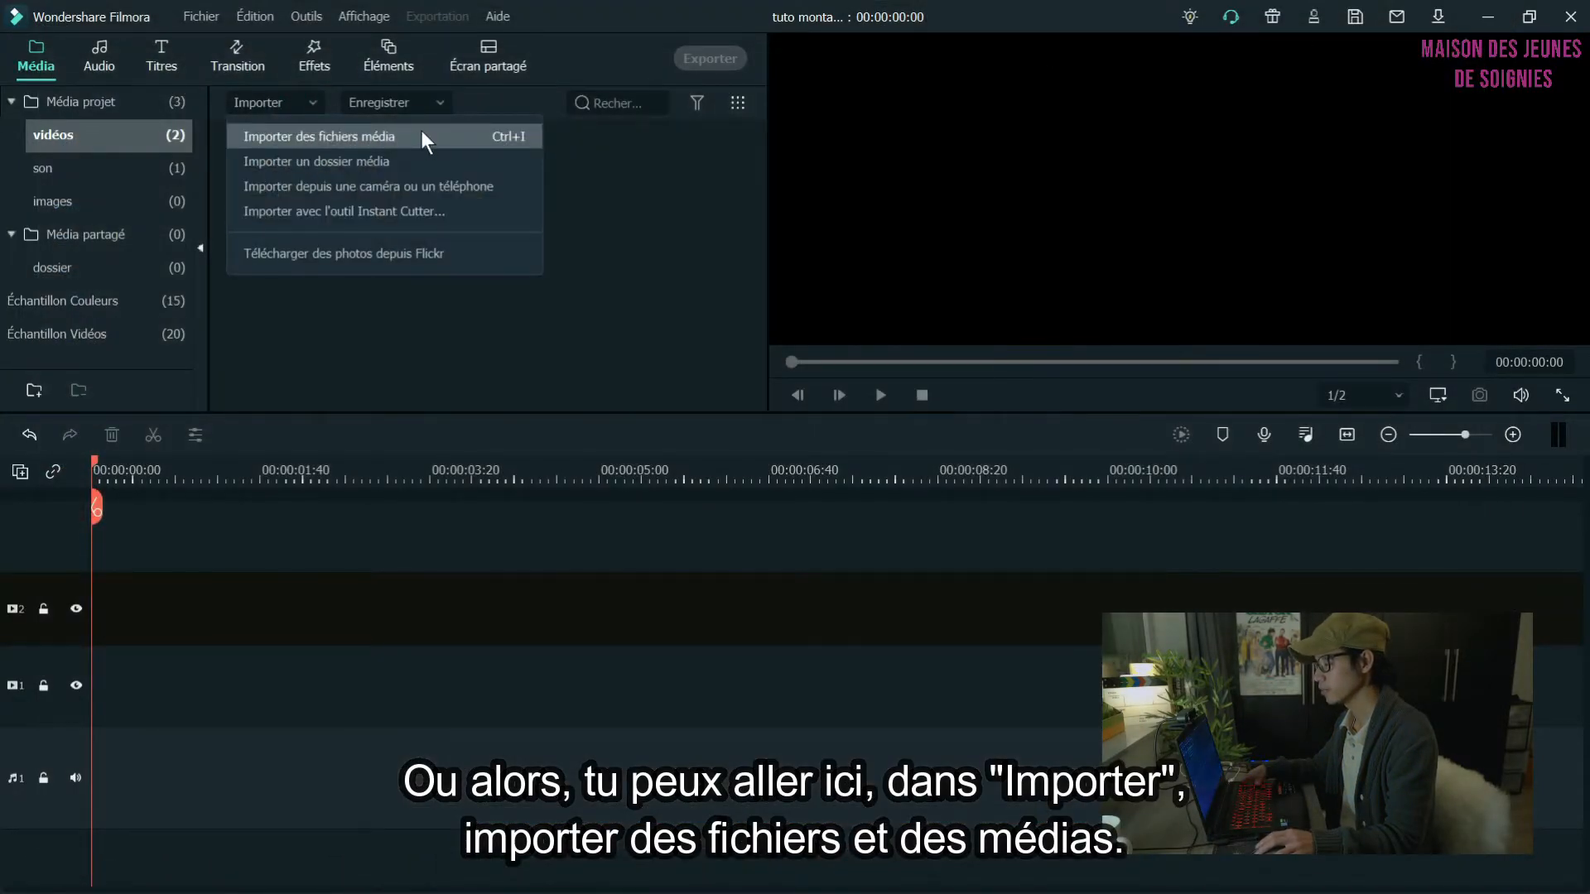
{"action": "left_click", "coordinate": [422, 138]}
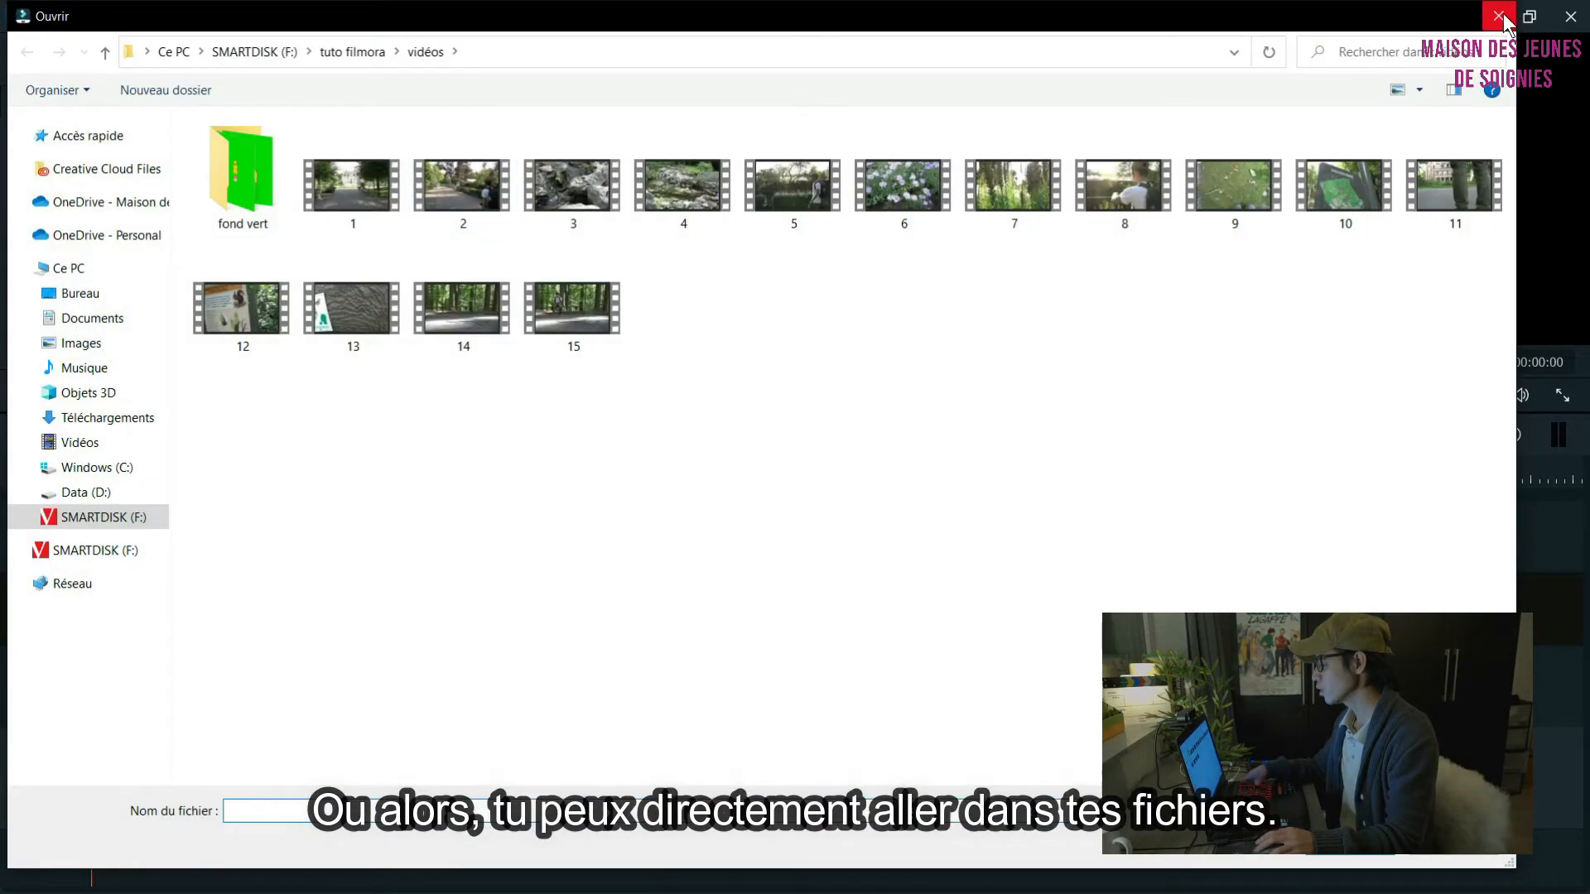
{"action": "left_click", "coordinate": [1498, 17]}
Switch to File Explorer and bring the remaining numbered clips from the vidéos folder into the project's vidéos media folder in Filmora
{"action": "left_click", "coordinate": [1480, 15]}
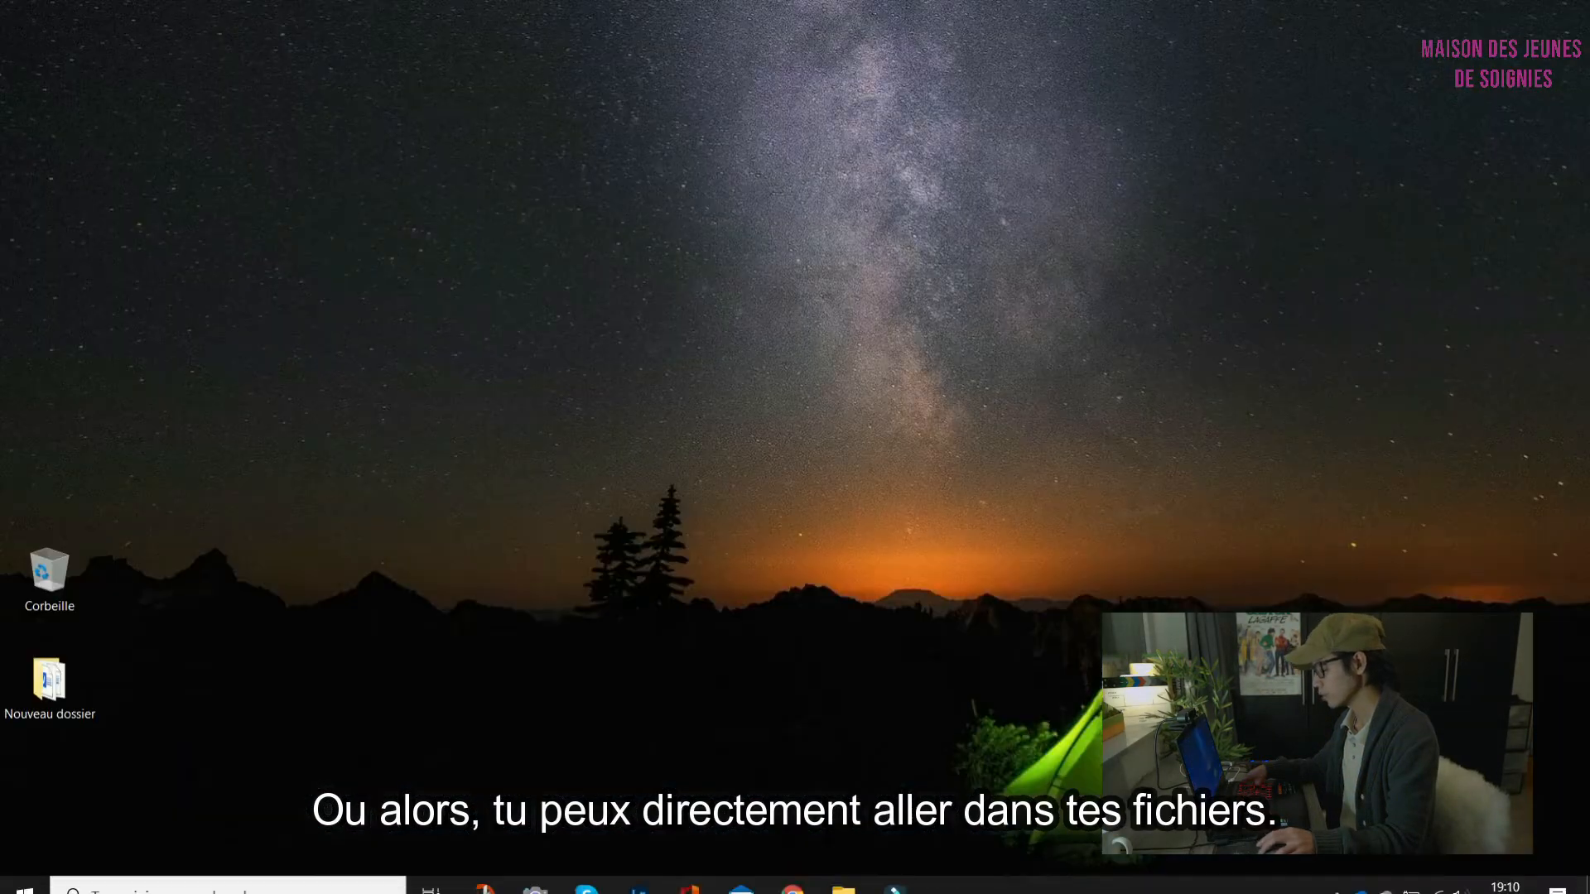
{"action": "mouse_move", "coordinate": [843, 875]}
{"action": "left_click", "coordinate": [932, 756]}
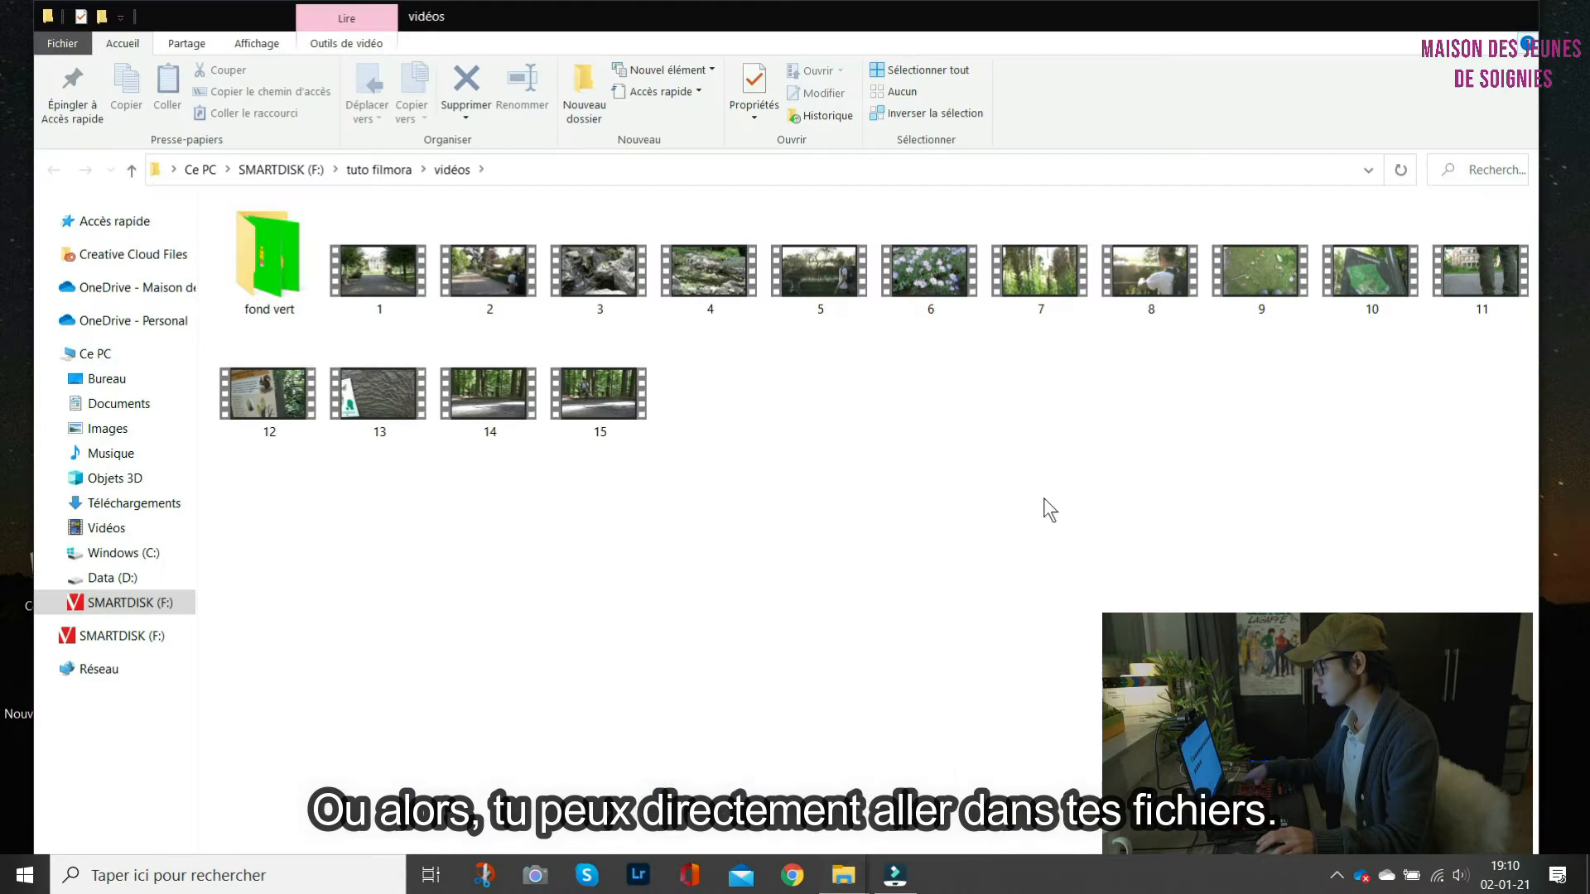
{"action": "mouse_move", "coordinate": [1470, 425]}
{"action": "left_mouse_down"}
{"action": "mouse_move", "coordinate": [897, 265]}
{"action": "mouse_move", "coordinate": [762, 865]}
{"action": "mouse_move", "coordinate": [890, 865]}
{"action": "mouse_move", "coordinate": [663, 469]}
{"action": "mouse_move", "coordinate": [663, 333]}
{"action": "left_mouse_up"}
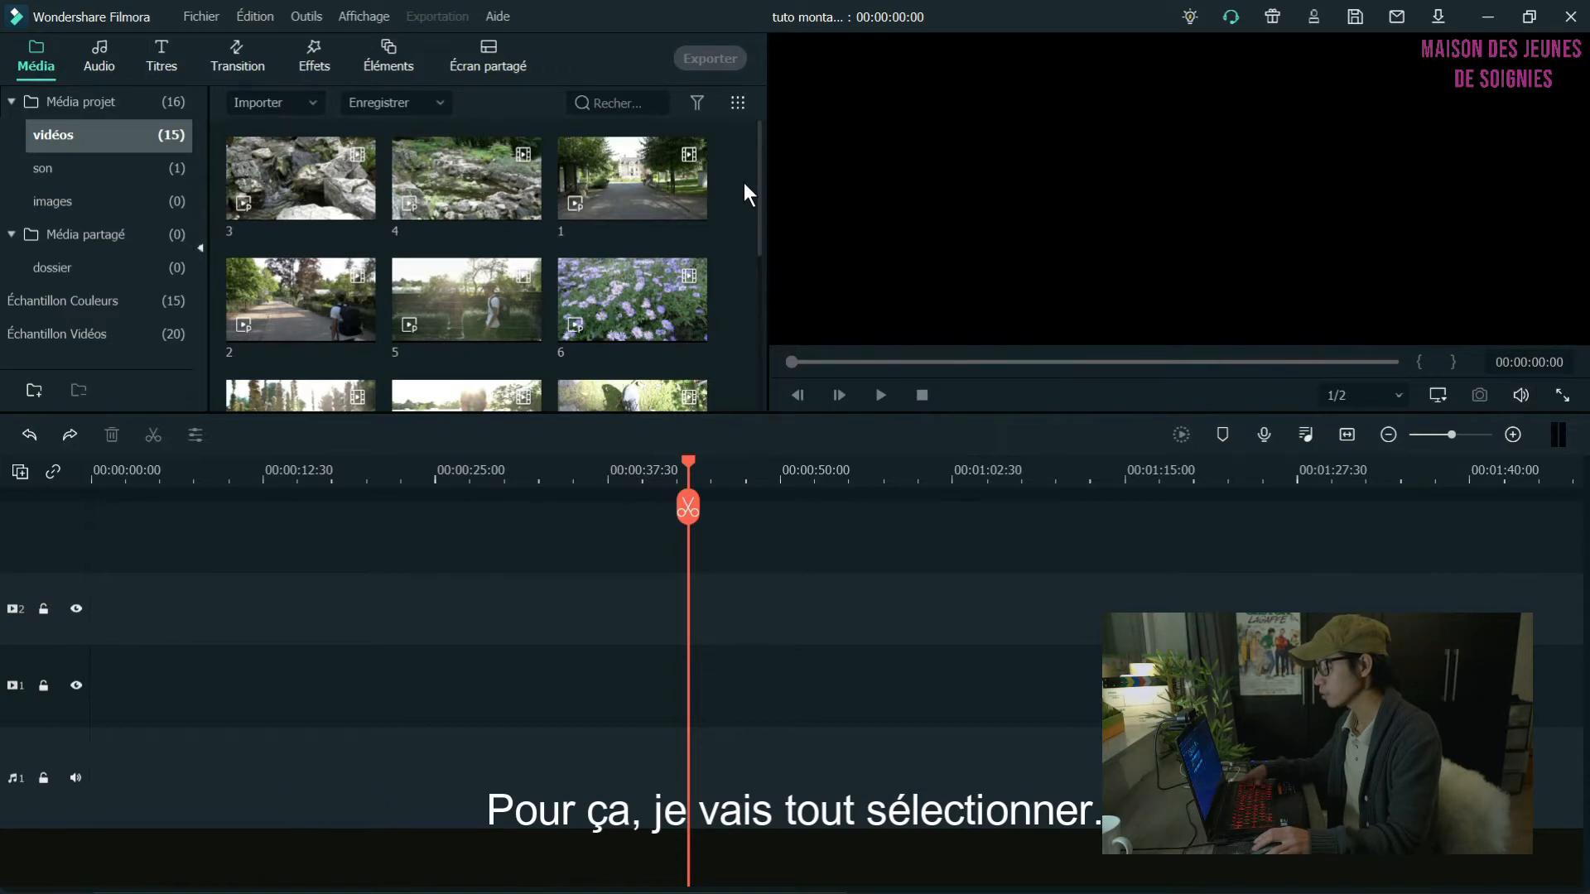
Place all the clips from the vidéos folder at the start of video track 1 and move clips 3 and 4 behind clip 2
{"action": "left_click_drag", "start_coordinate": [743, 182], "coordinate": [164, 544]}
{"action": "left_click_drag", "start_coordinate": [285, 315], "coordinate": [73, 694]}
{"action": "left_click", "coordinate": [111, 604]}
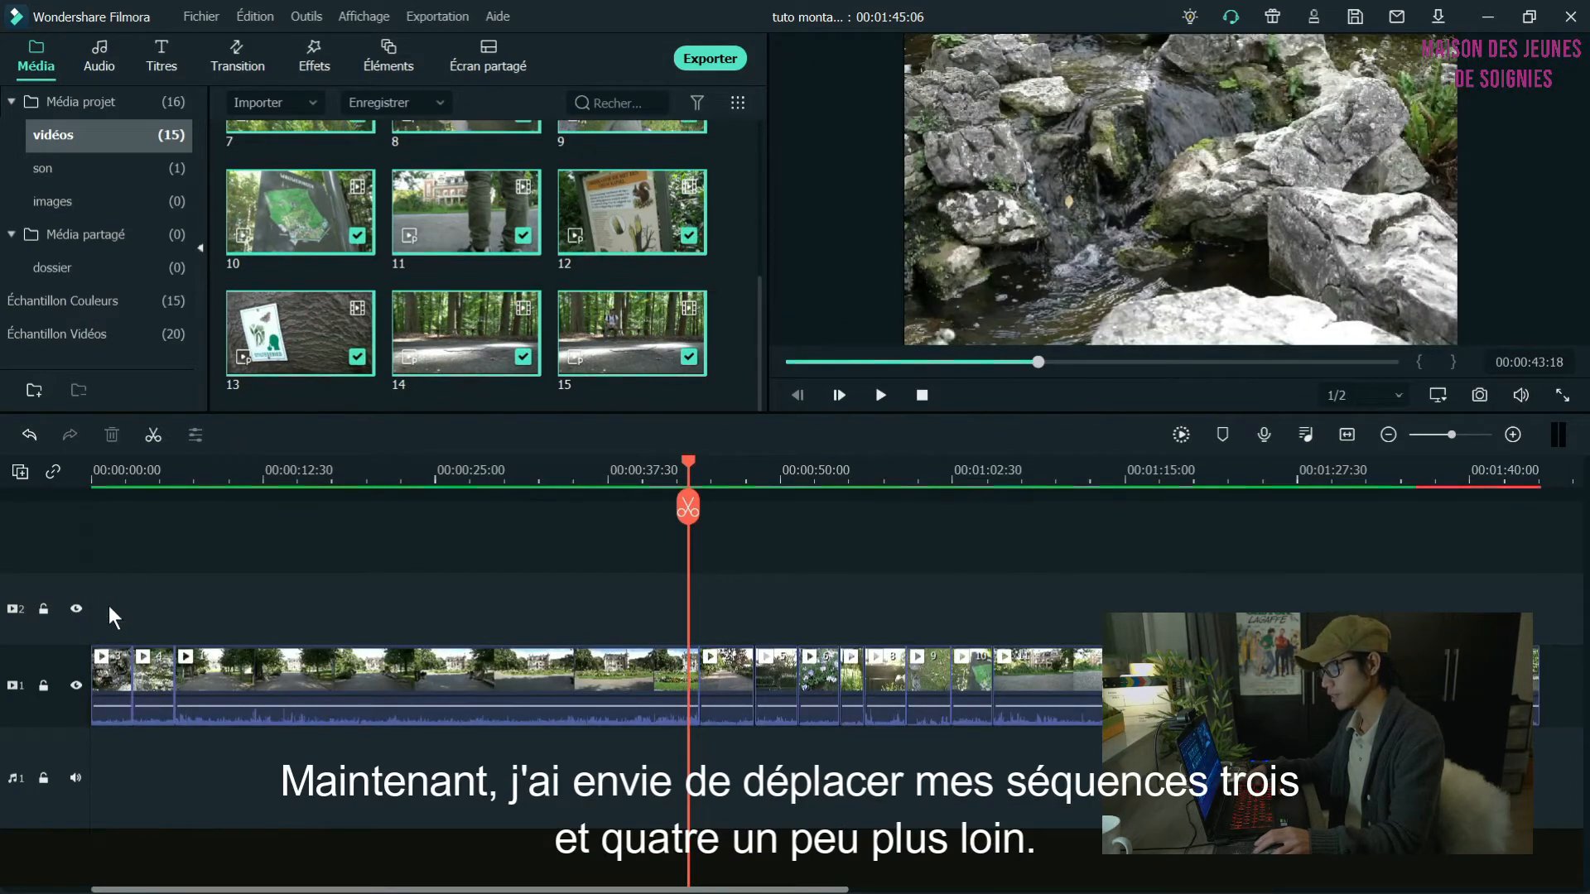
{"action": "left_click_drag", "start_coordinate": [110, 606], "coordinate": [771, 674]}
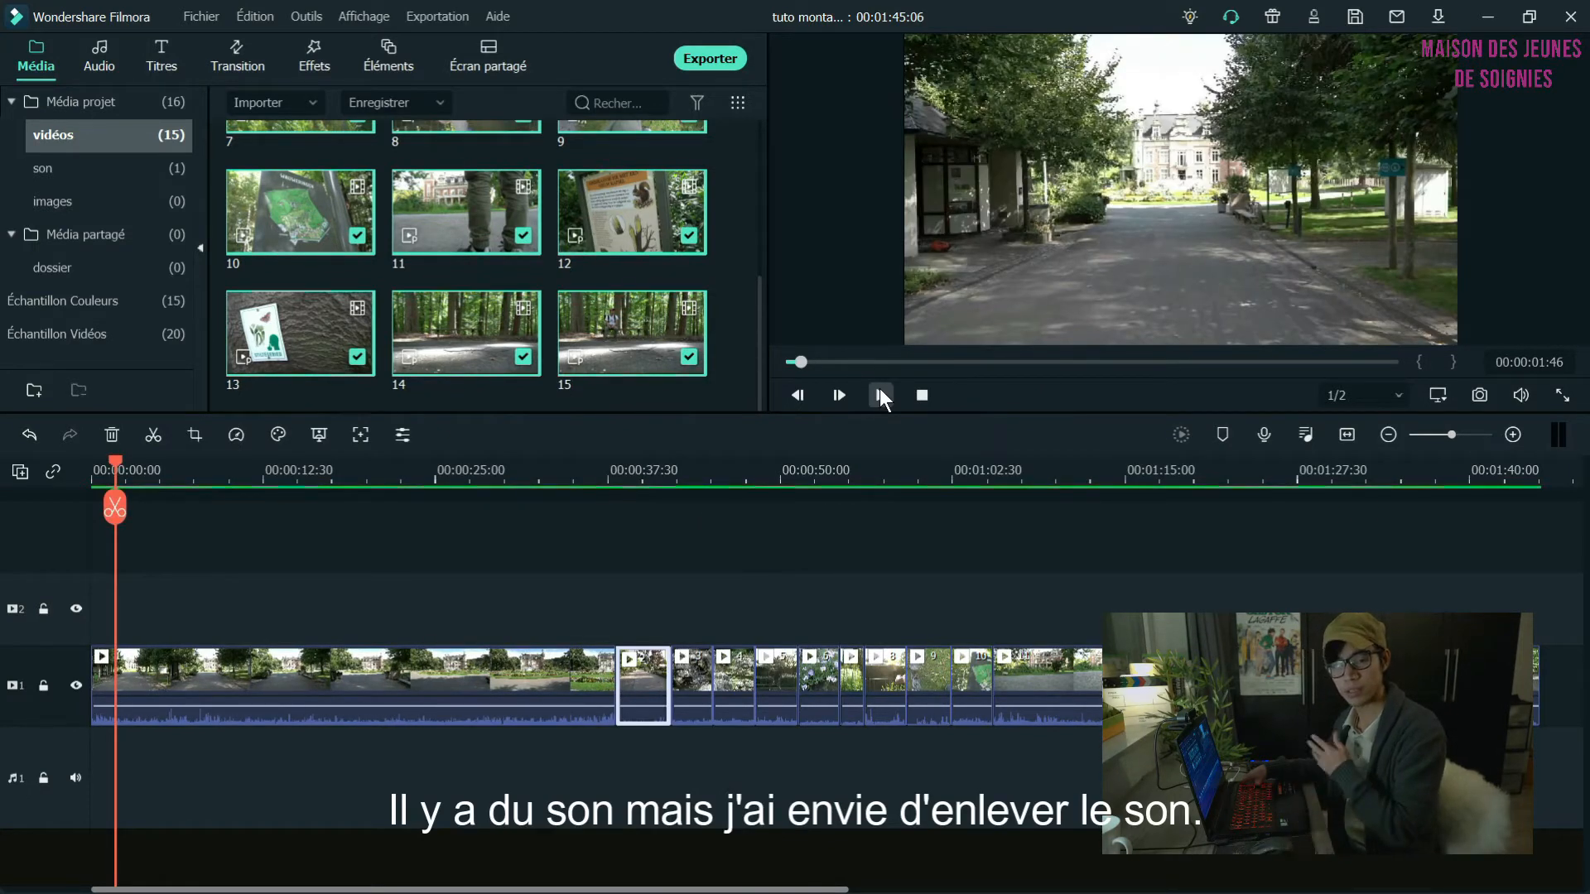
Mute the sound of all the clips on video track 1
{"action": "left_click_drag", "start_coordinate": [131, 581], "coordinate": [652, 719]}
{"action": "left_click_drag", "start_coordinate": [819, 889], "coordinate": [257, 889]}
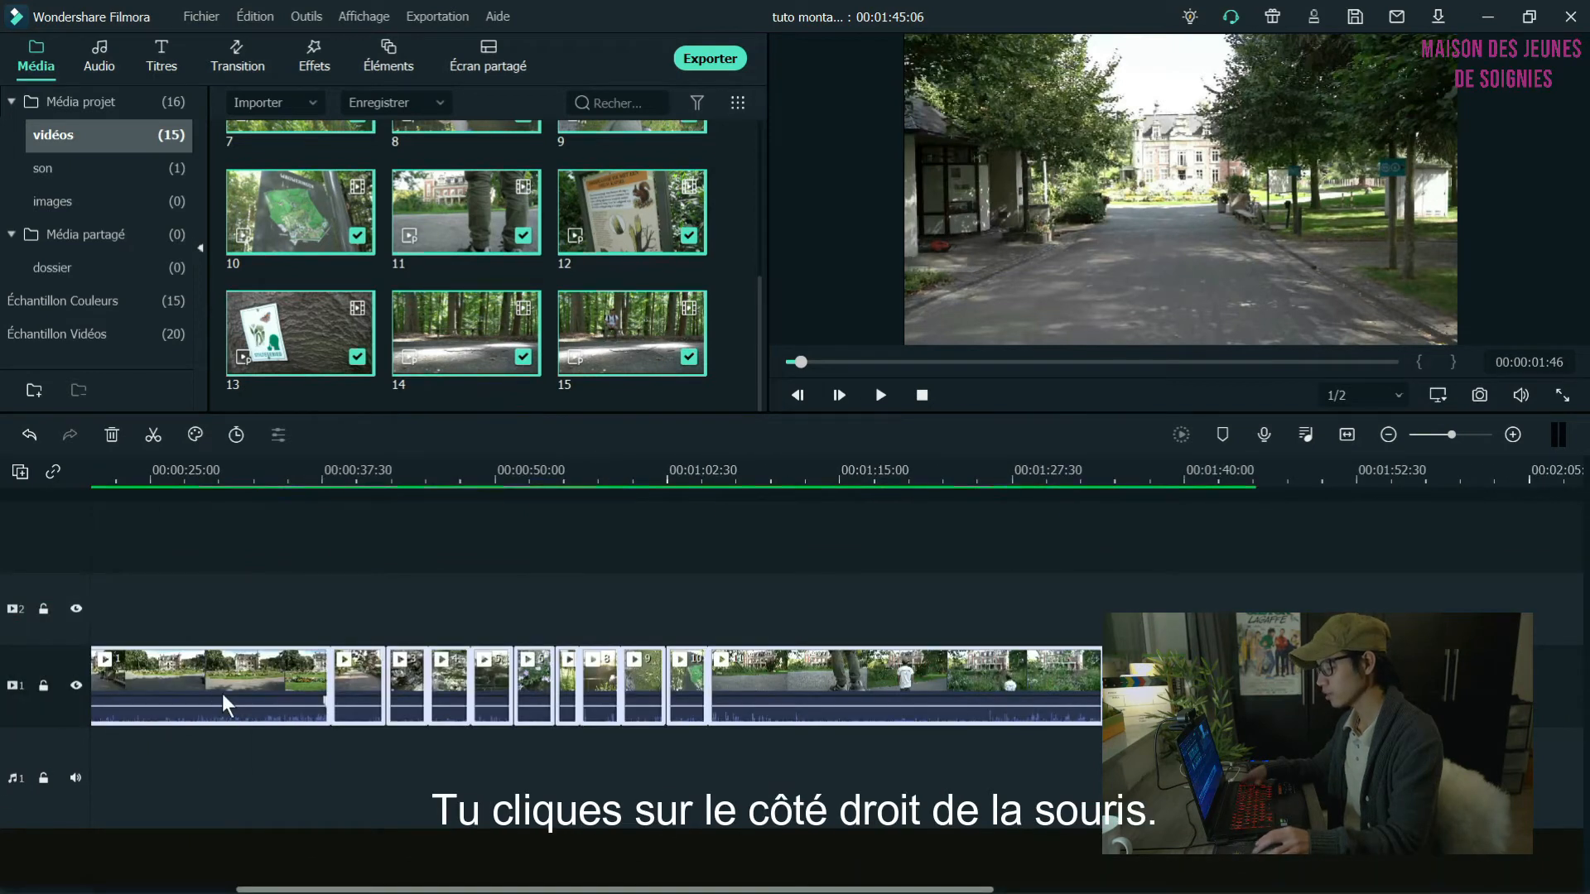
{"action": "right_click", "coordinate": [222, 694]}
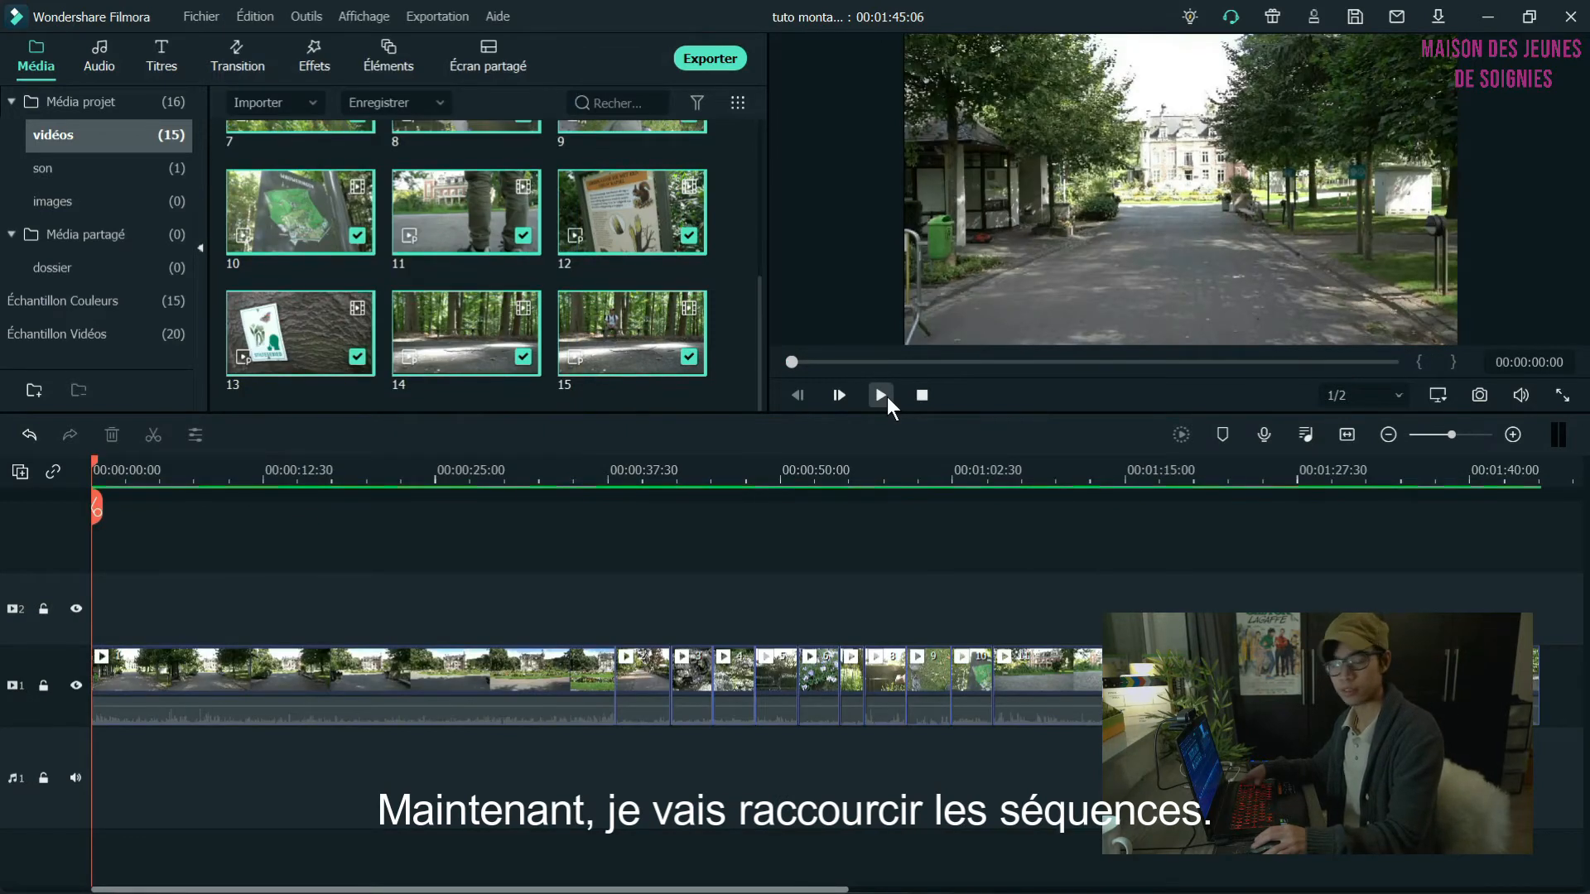
Preview the beginning of the first clip on video track 1 and check the clip's duration
{"action": "left_click", "coordinate": [304, 661]}
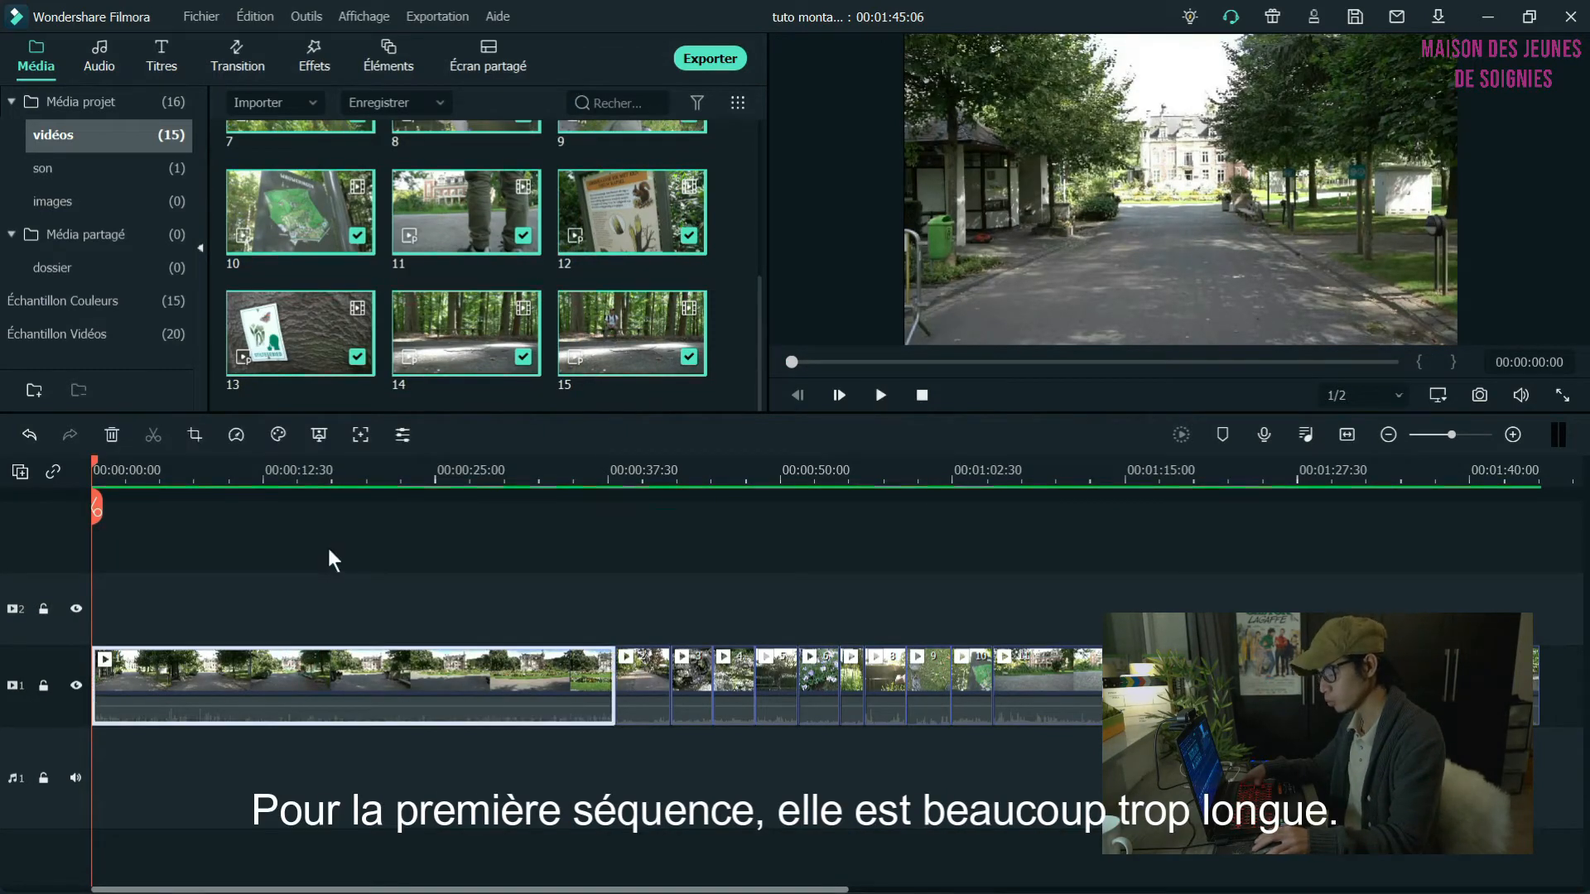
{"action": "left_click", "coordinate": [881, 395]}
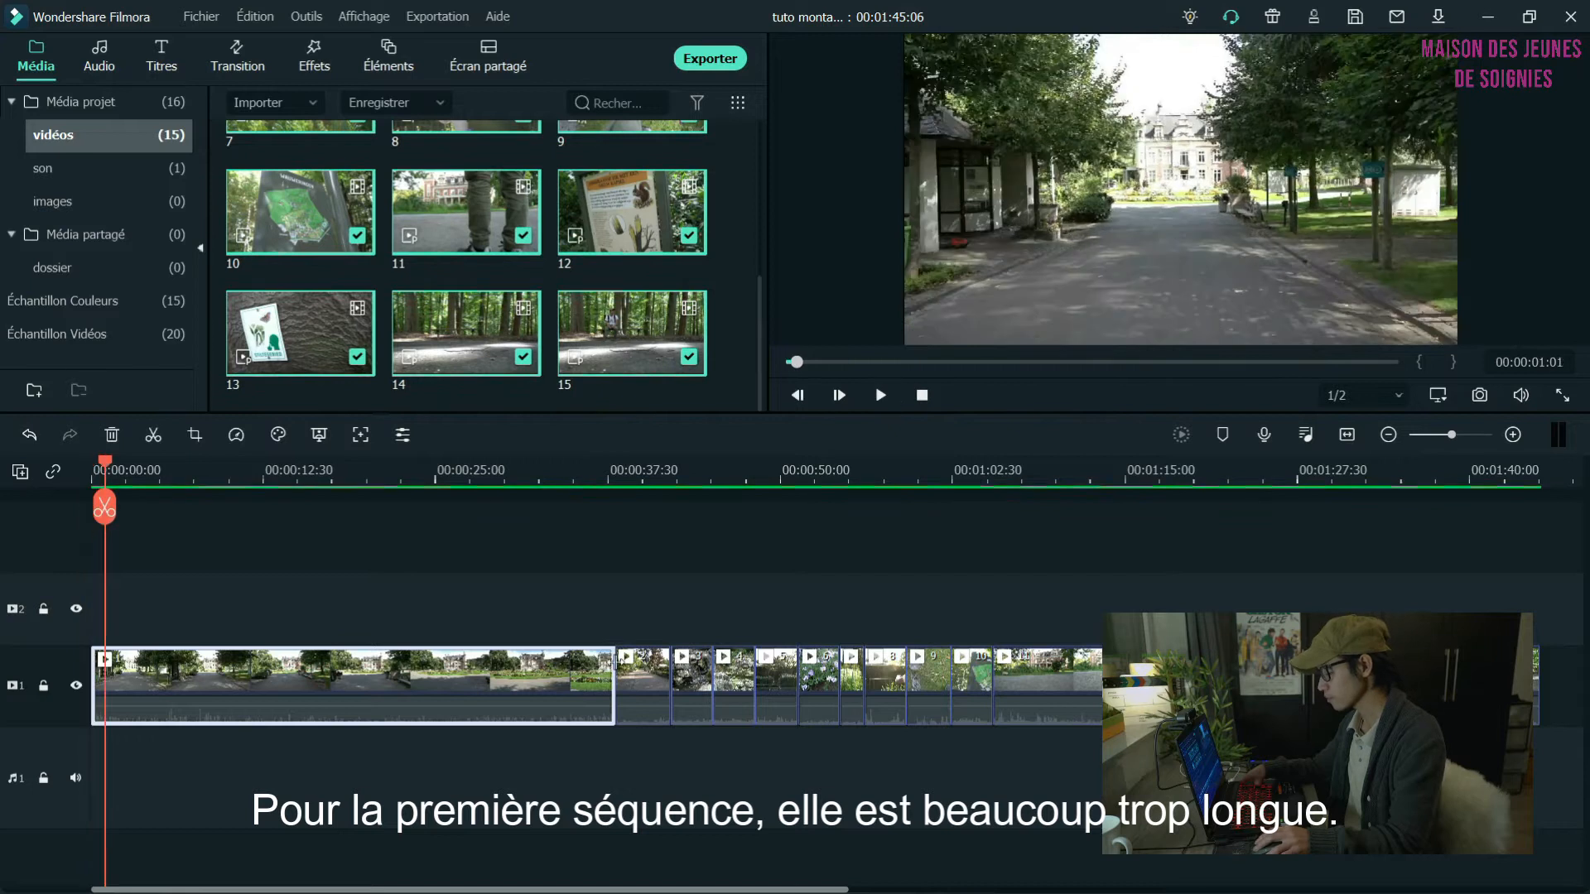
{"action": "mouse_move", "coordinate": [614, 661]}
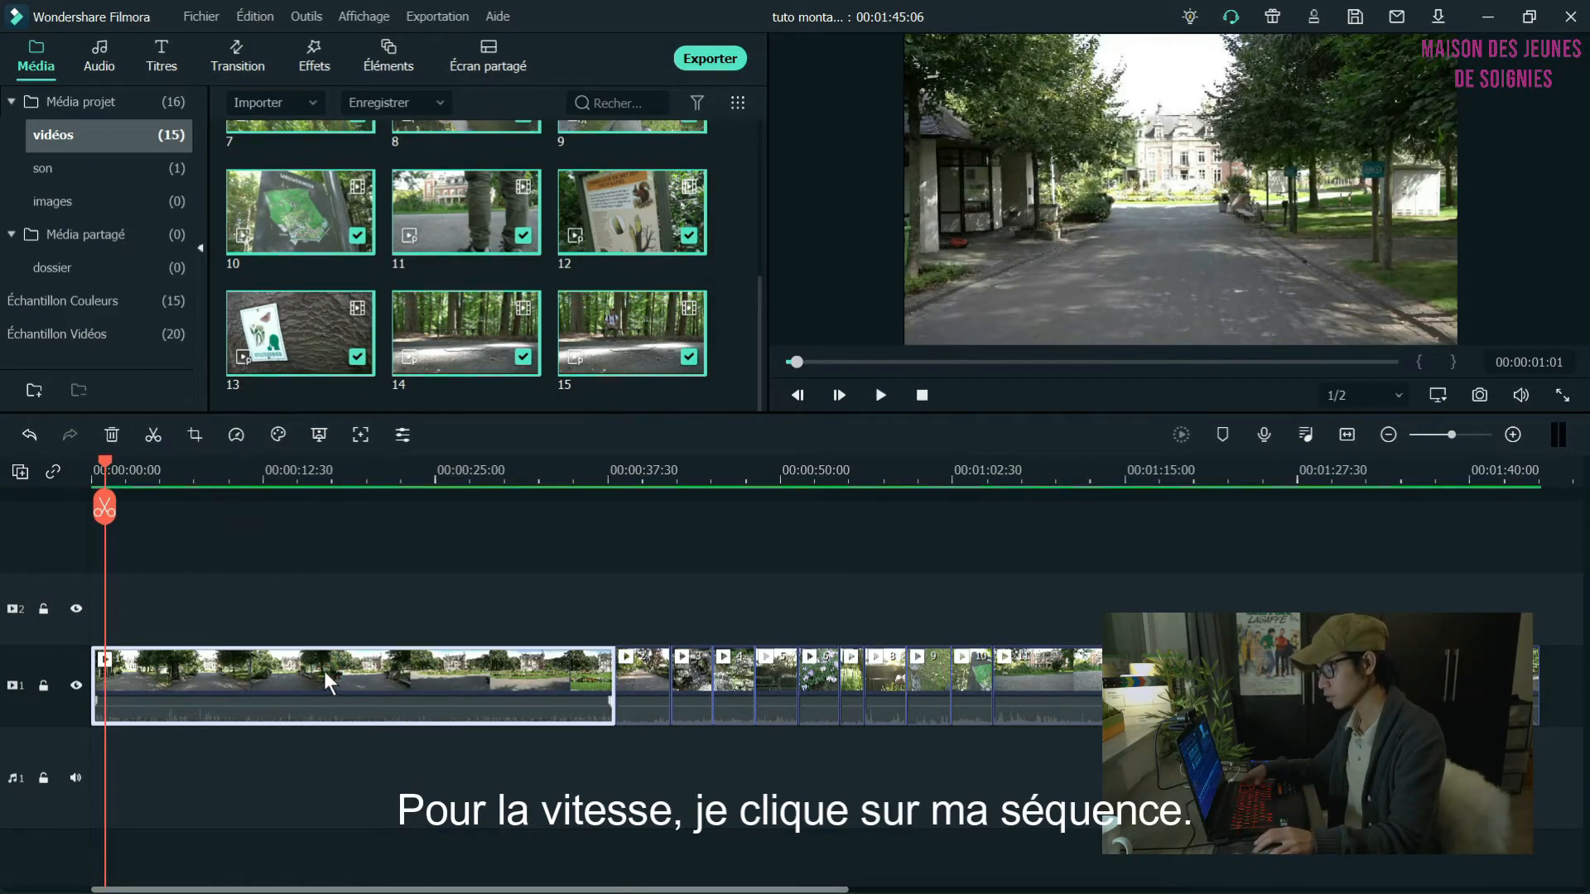
Try the Rapide 8x speed on the first clip, check the shortened duration, and undo the speed change
{"action": "left_click", "coordinate": [234, 433]}
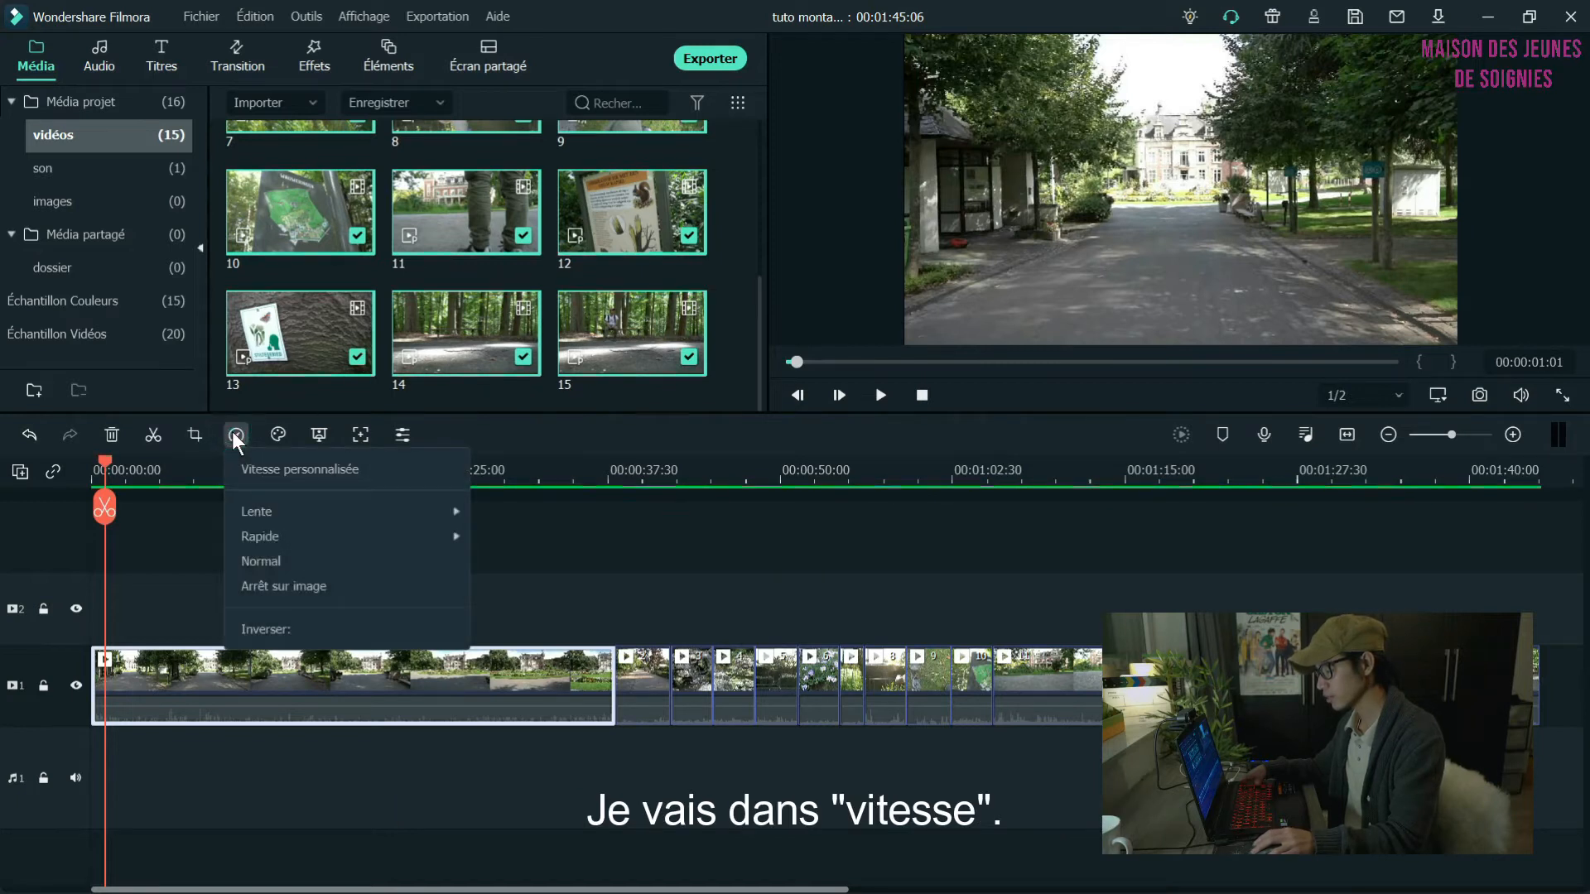
{"action": "mouse_move", "coordinate": [366, 538]}
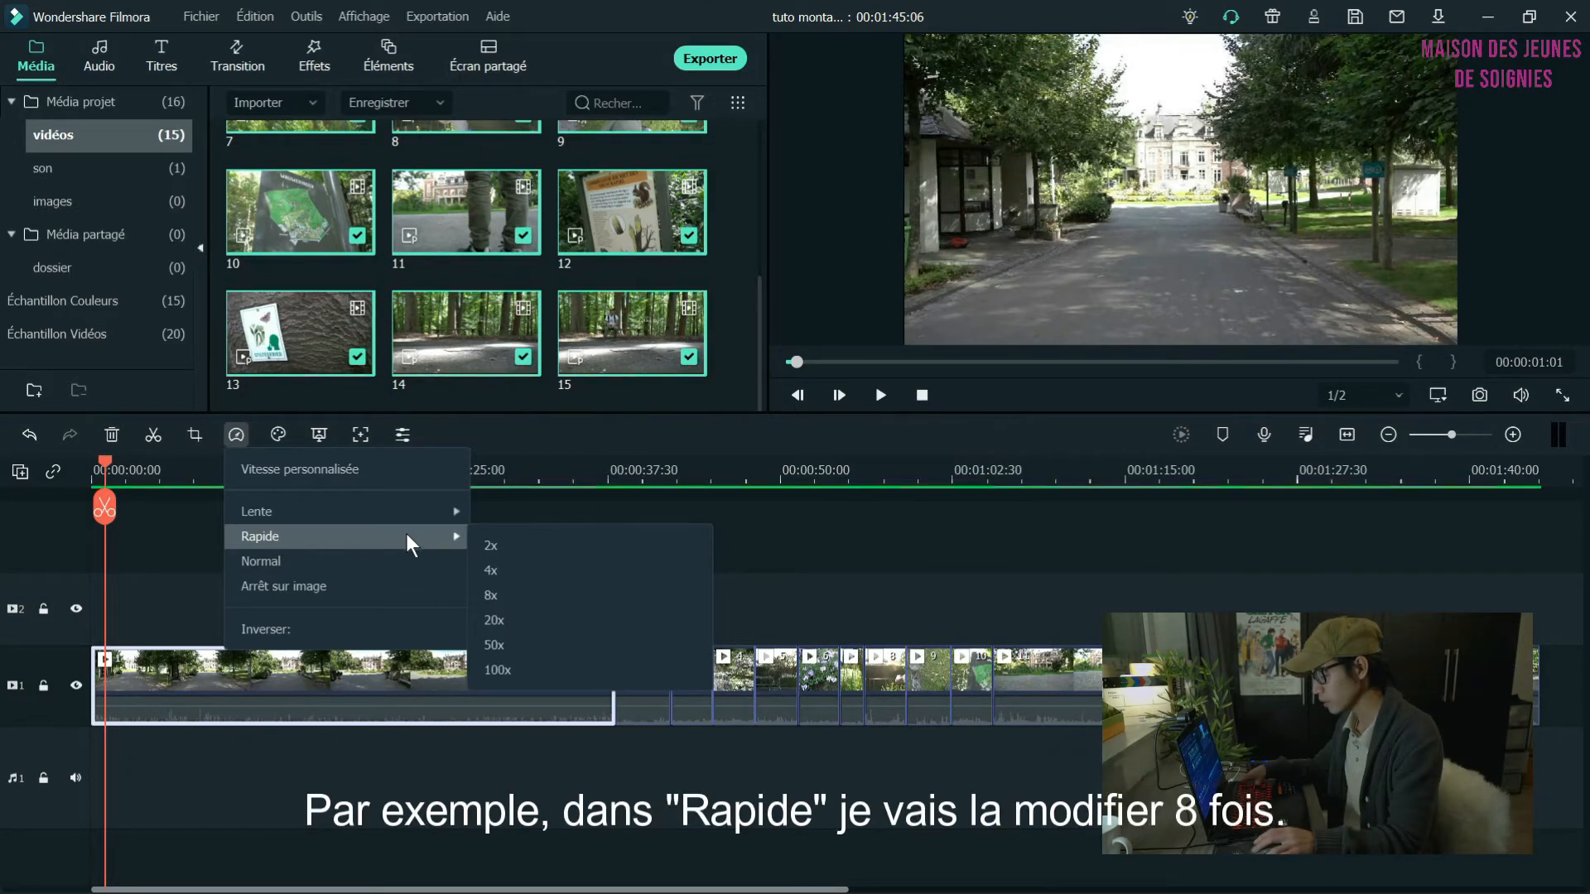
{"action": "left_click", "coordinate": [510, 595]}
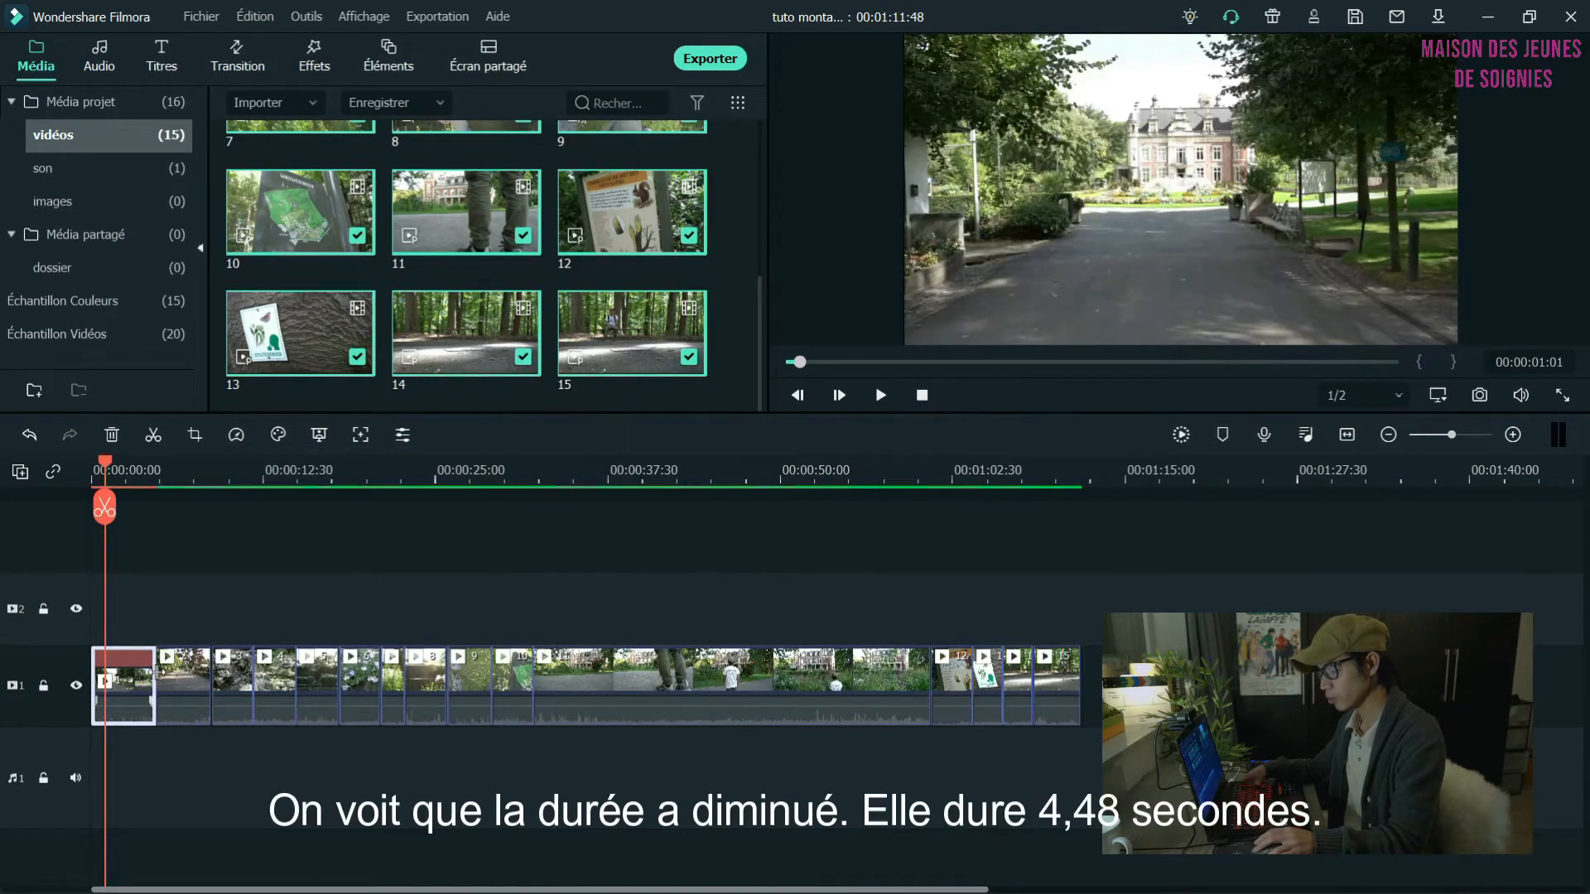
{"action": "mouse_move", "coordinate": [159, 673]}
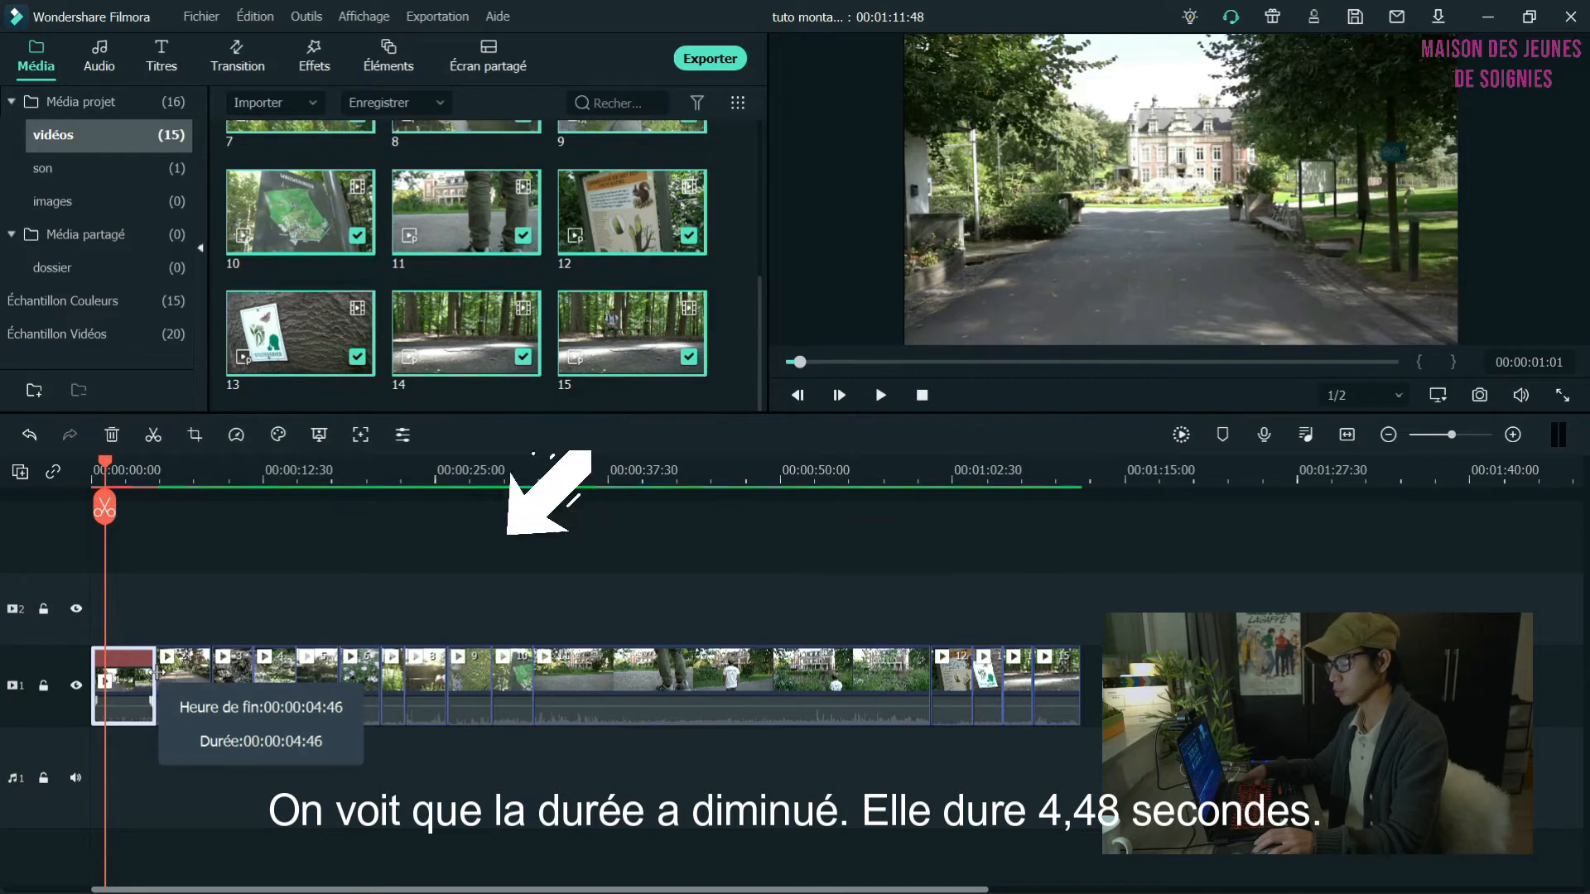
{"action": "left_click", "coordinate": [35, 434]}
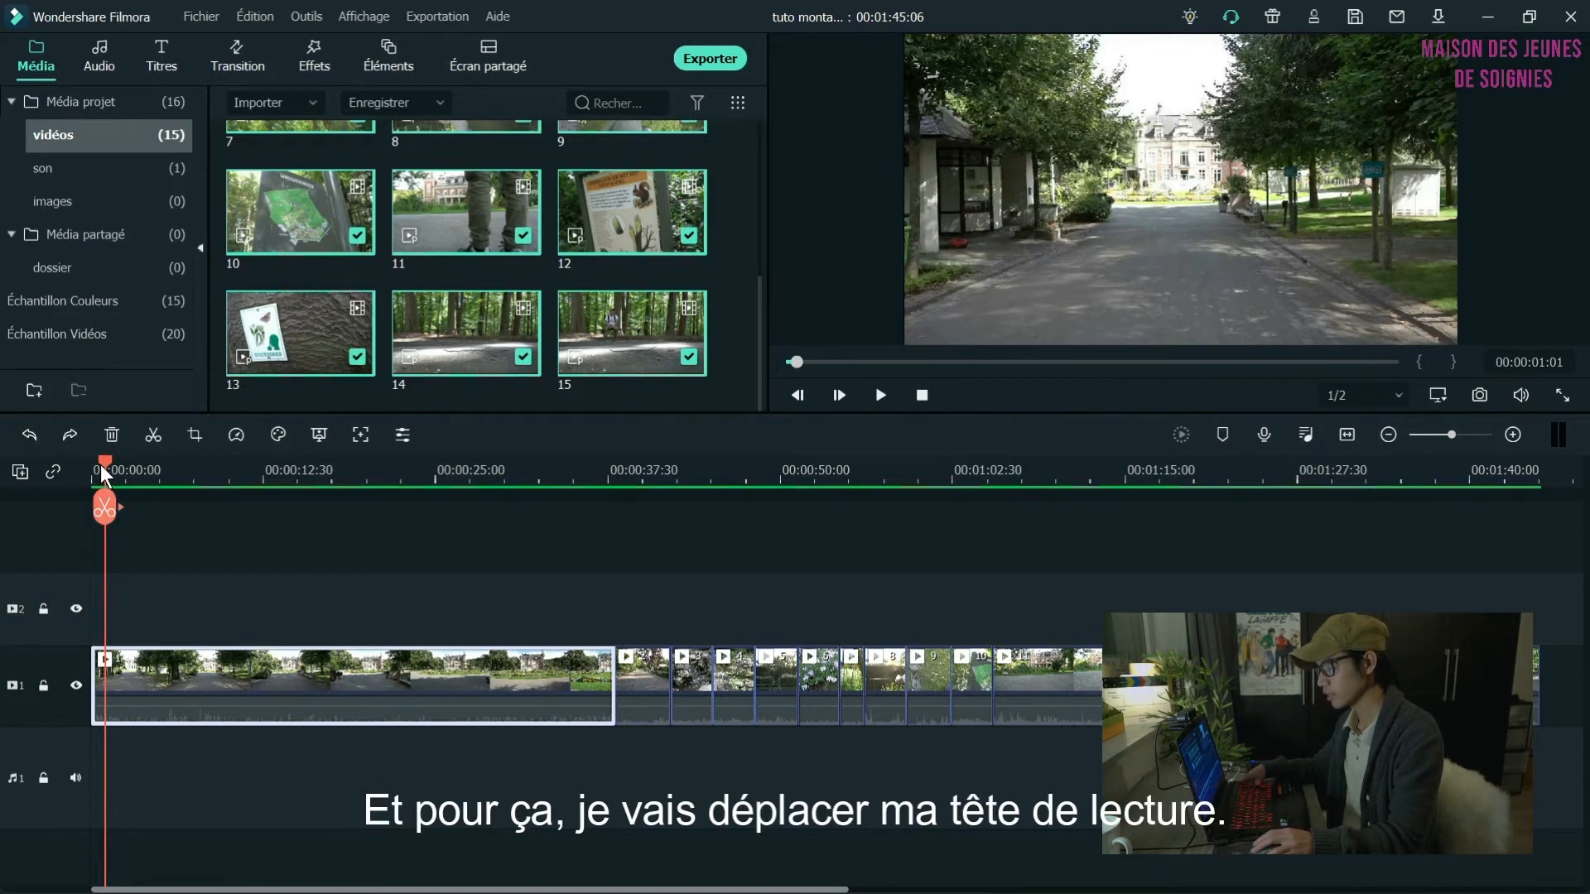
Split the first clip at 00:00:26:54 and delete the part before the cut
{"action": "left_click_drag", "start_coordinate": [101, 465], "coordinate": [464, 464]}
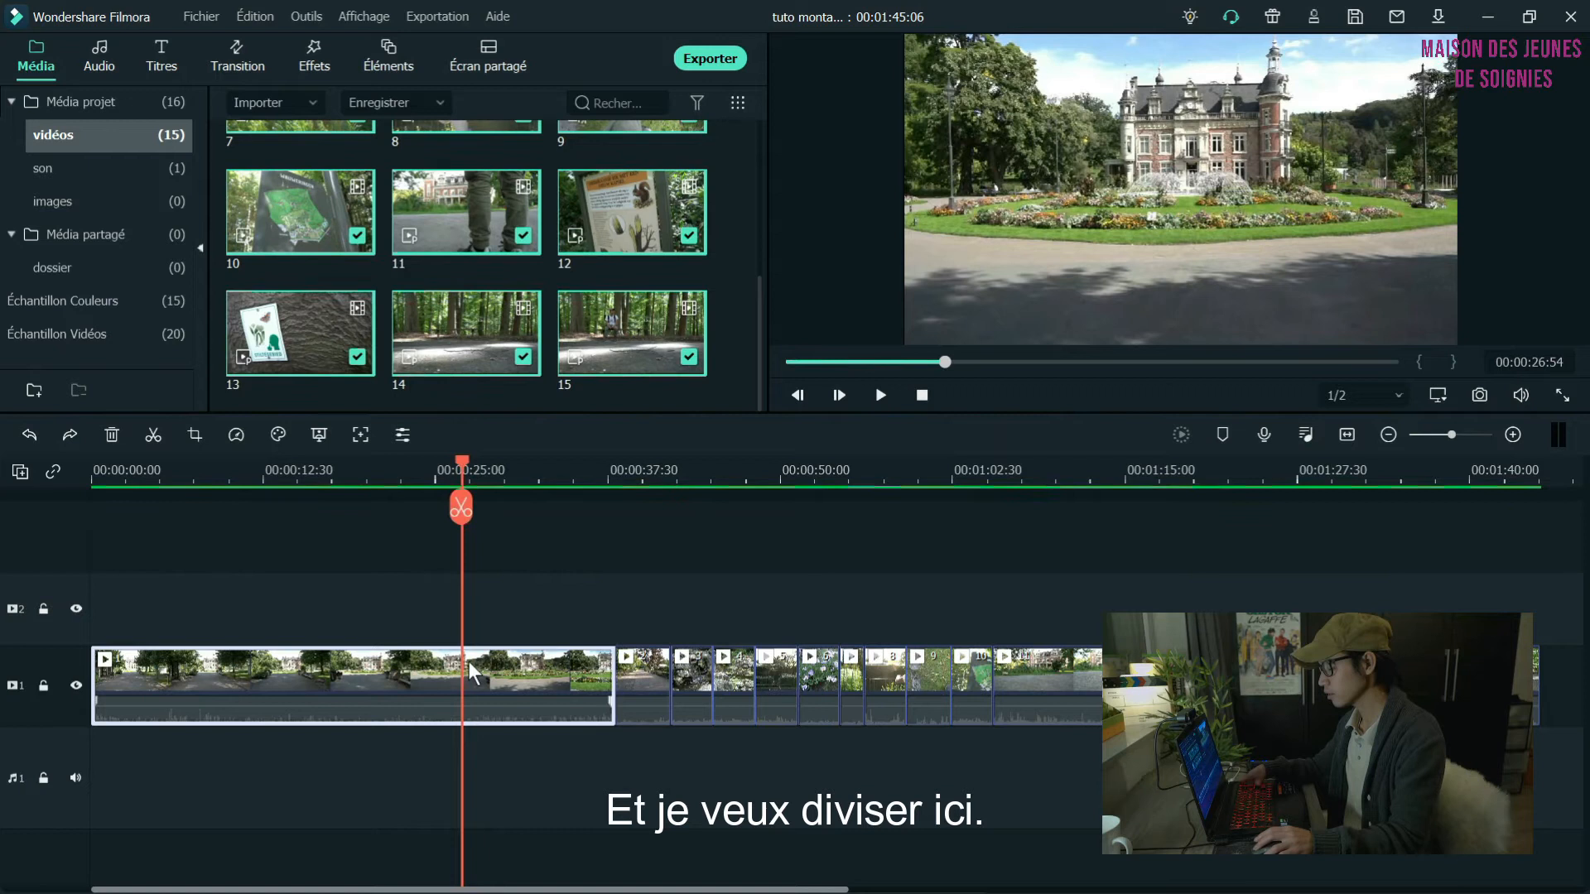
{"action": "left_click", "coordinate": [461, 511]}
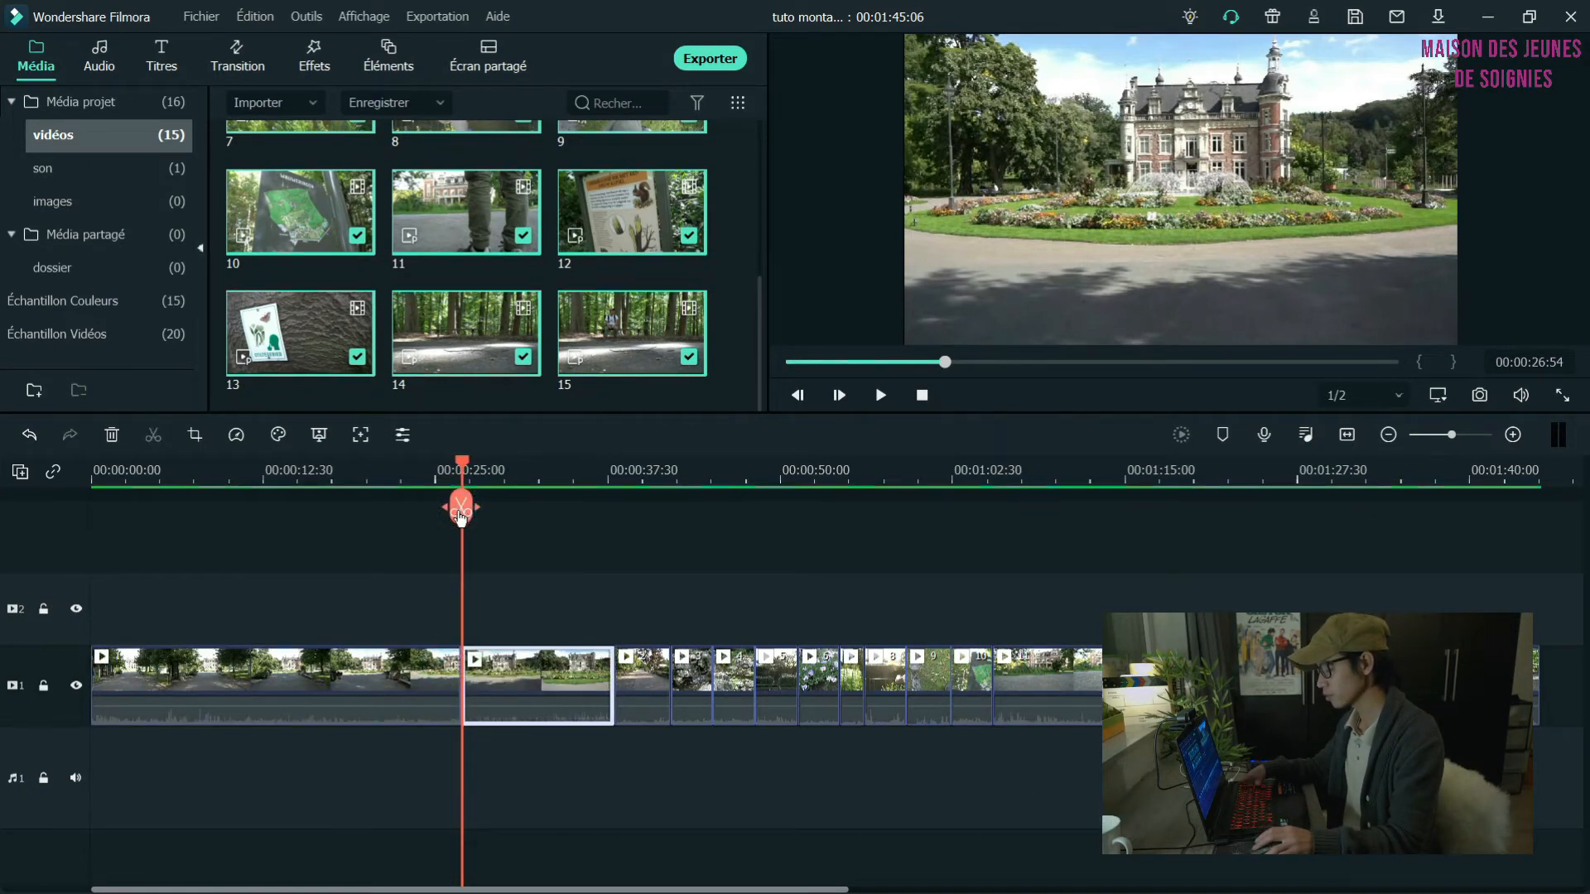
{"action": "left_click", "coordinate": [372, 681]}
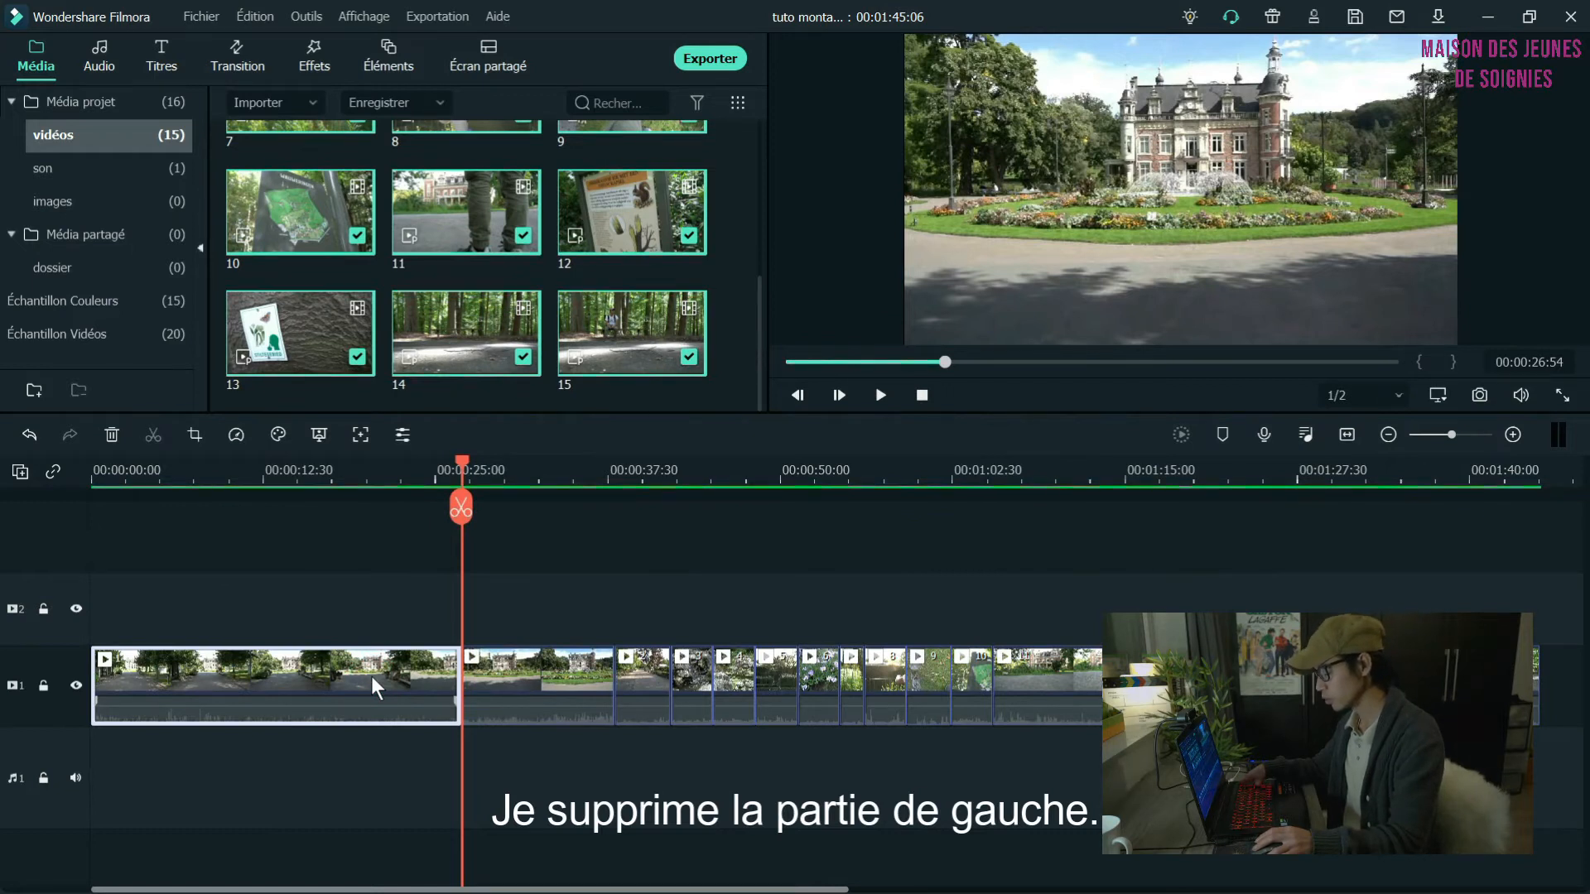
{"action": "key", "text": "Delete"}
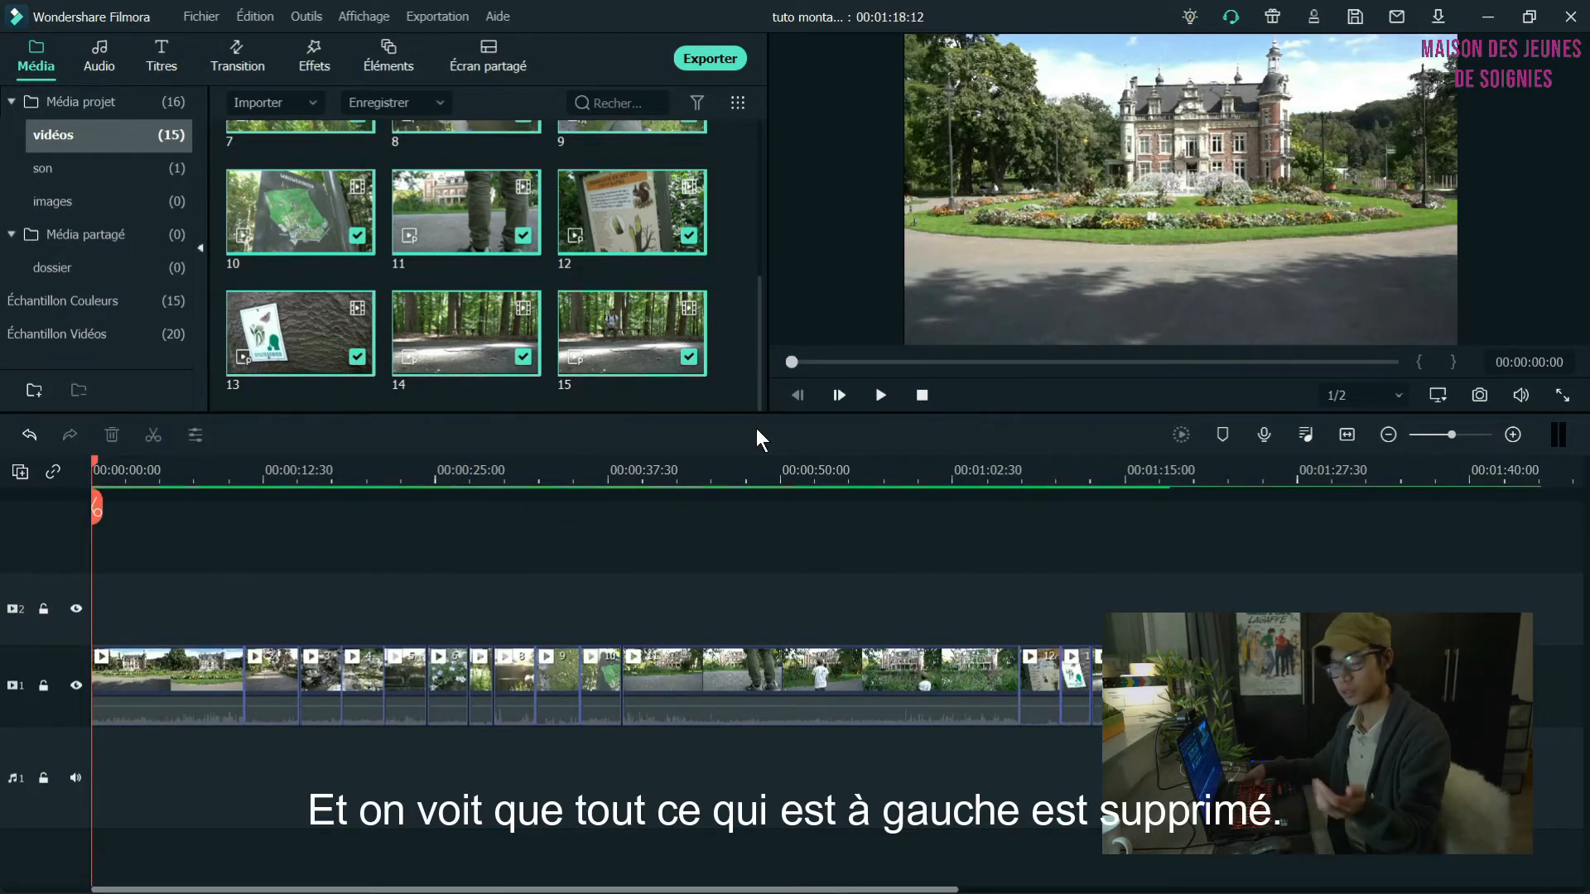
Trim the end of the first clip on video track 1 back to 00:00:07:44
{"action": "left_click", "coordinate": [199, 467]}
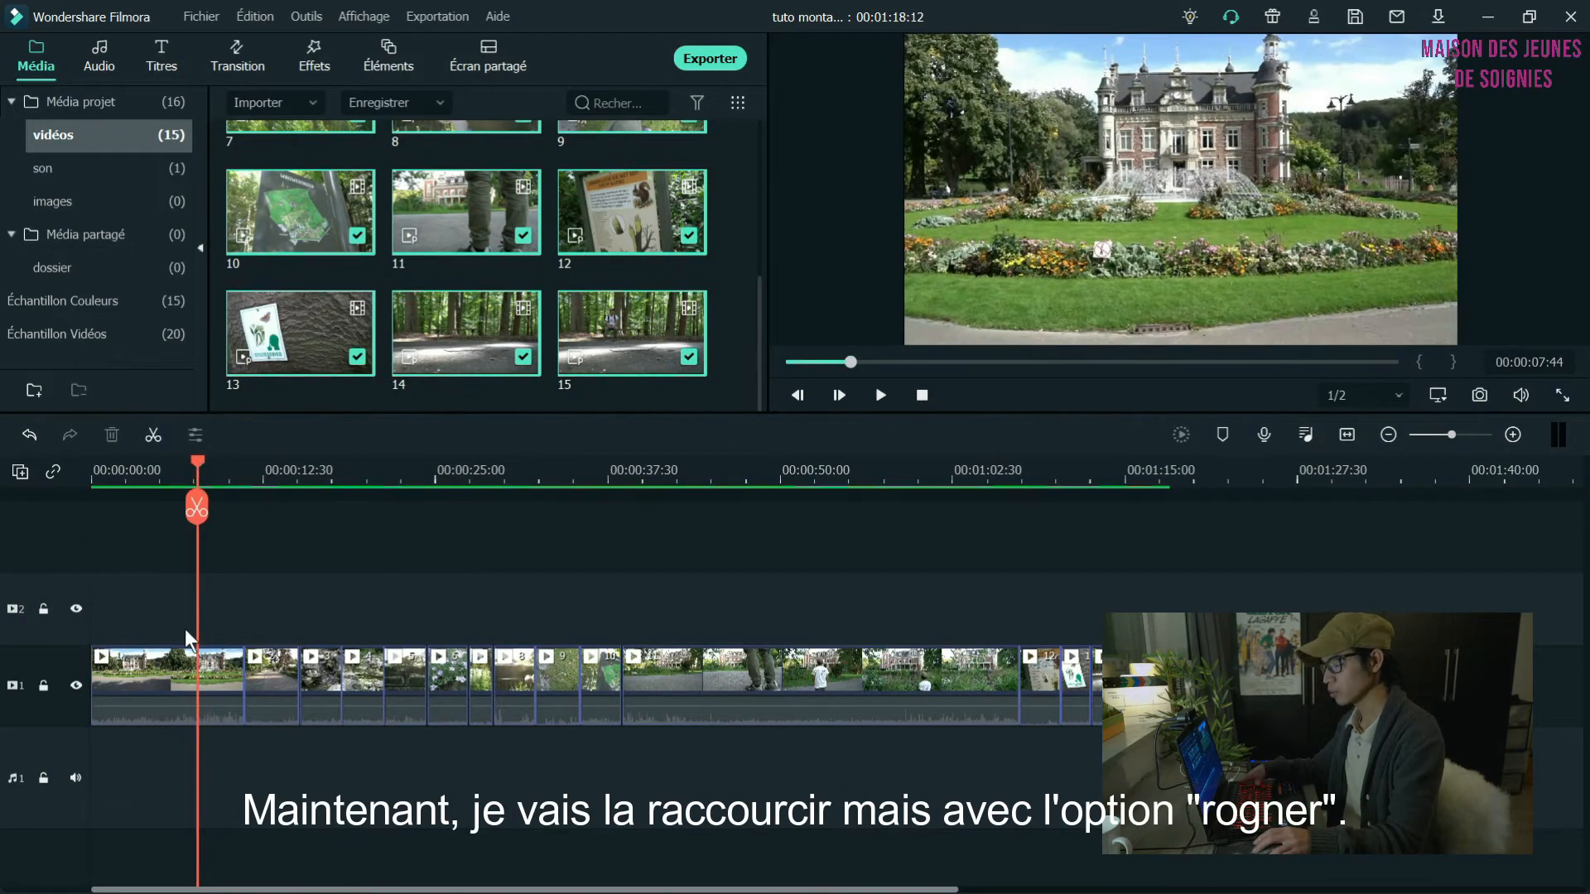
{"action": "left_click", "coordinate": [174, 668]}
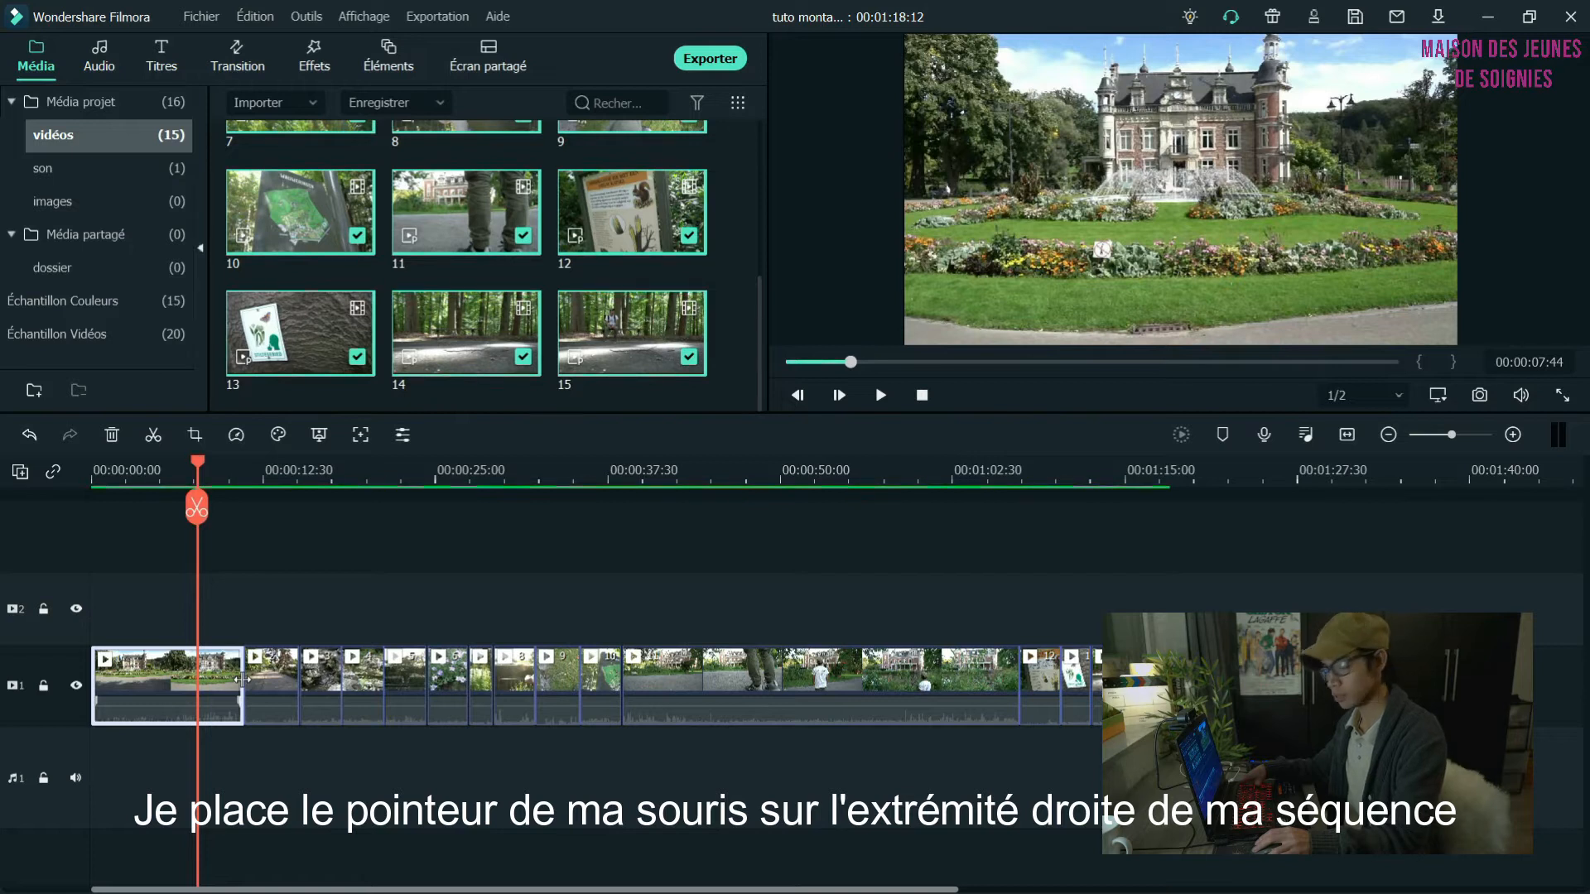
{"action": "left_click_drag", "start_coordinate": [242, 679], "coordinate": [199, 683]}
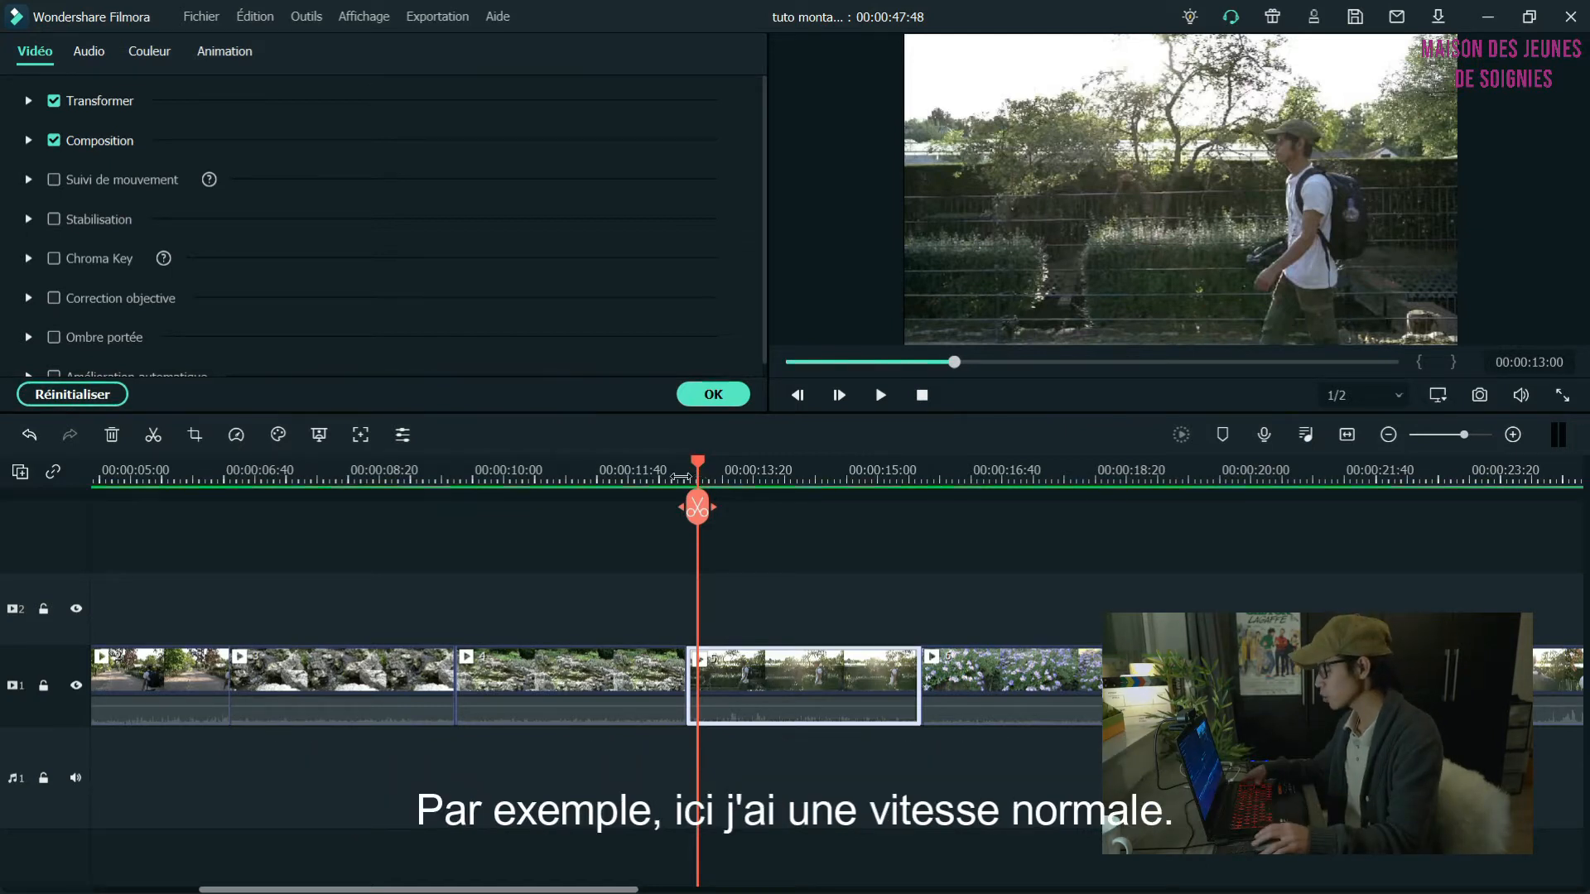
Slow clip 5 on video track 1 to 0.5x, playing it before and after the speed change
{"action": "left_click", "coordinate": [880, 395]}
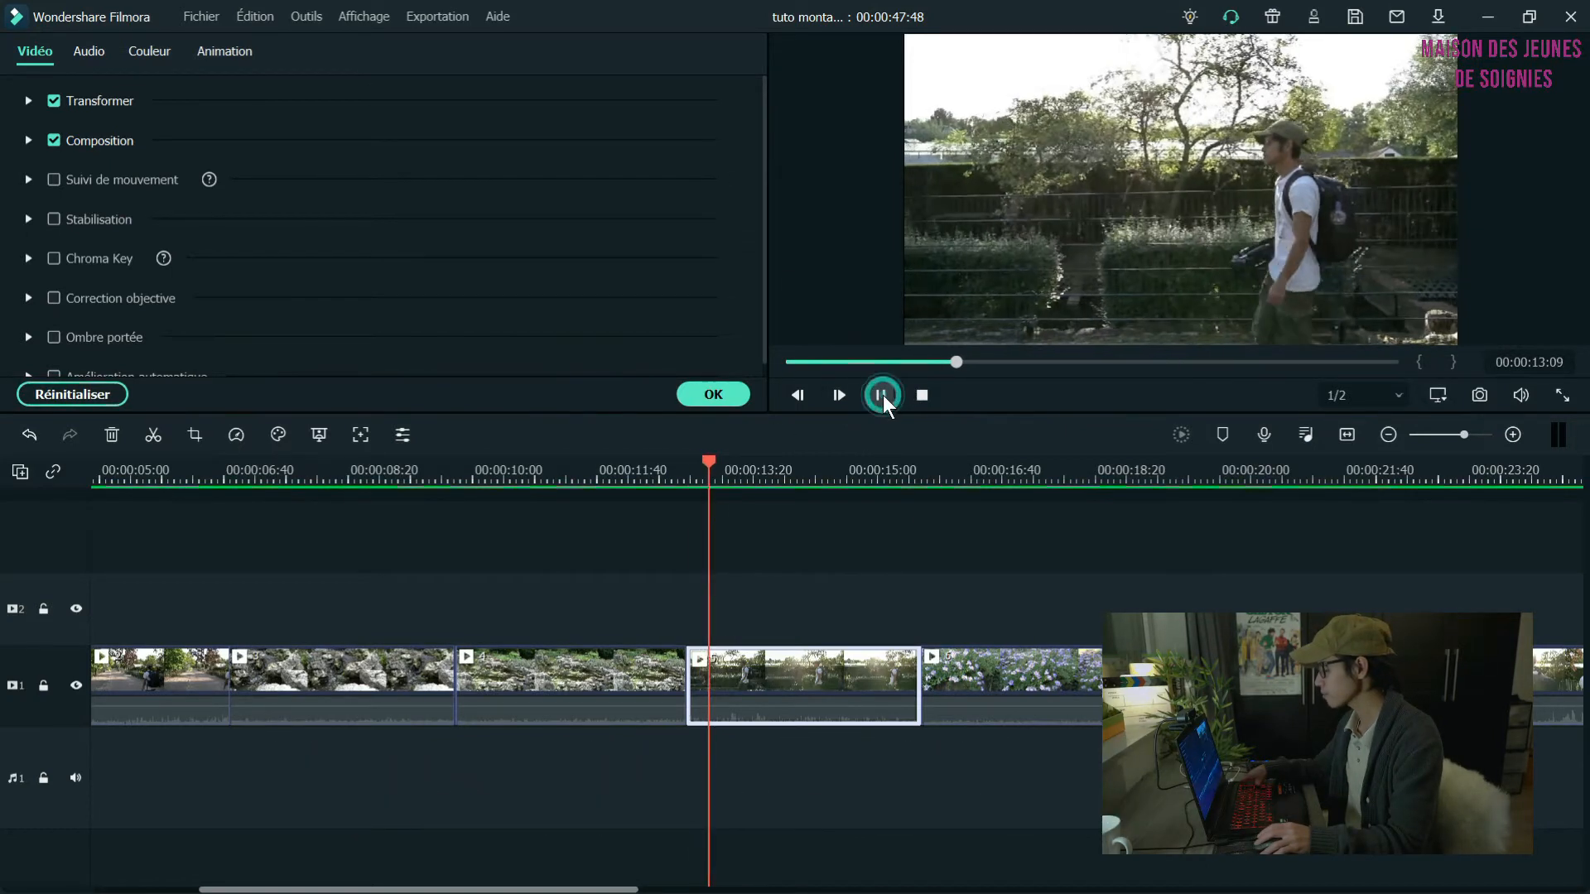
{"action": "left_click", "coordinate": [880, 395]}
{"action": "left_click", "coordinate": [236, 435]}
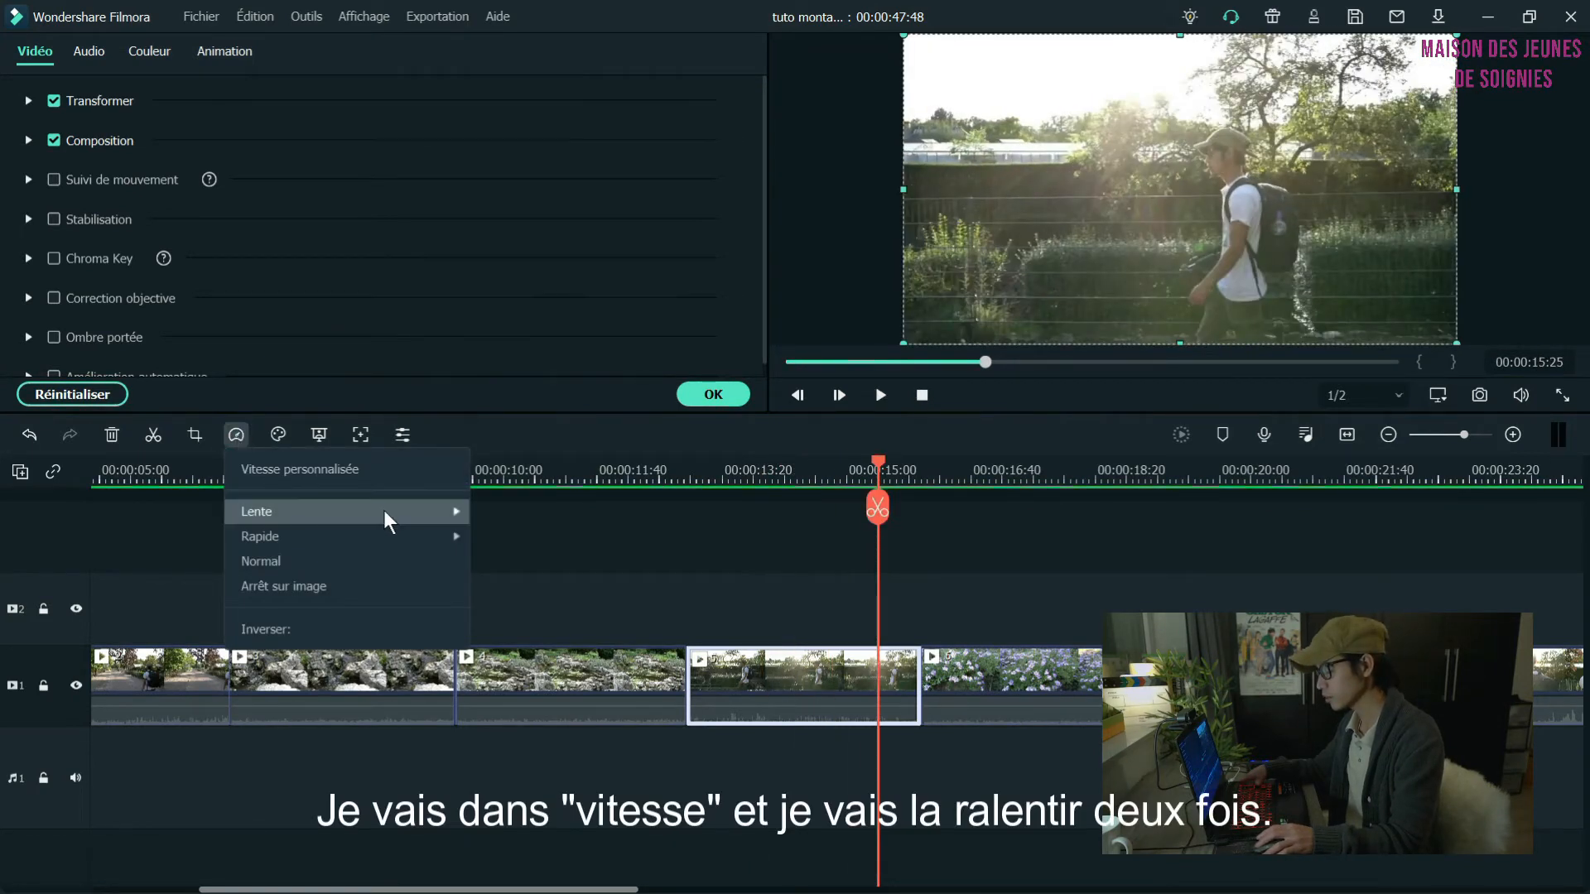
{"action": "mouse_move", "coordinate": [417, 511]}
{"action": "left_click", "coordinate": [496, 520]}
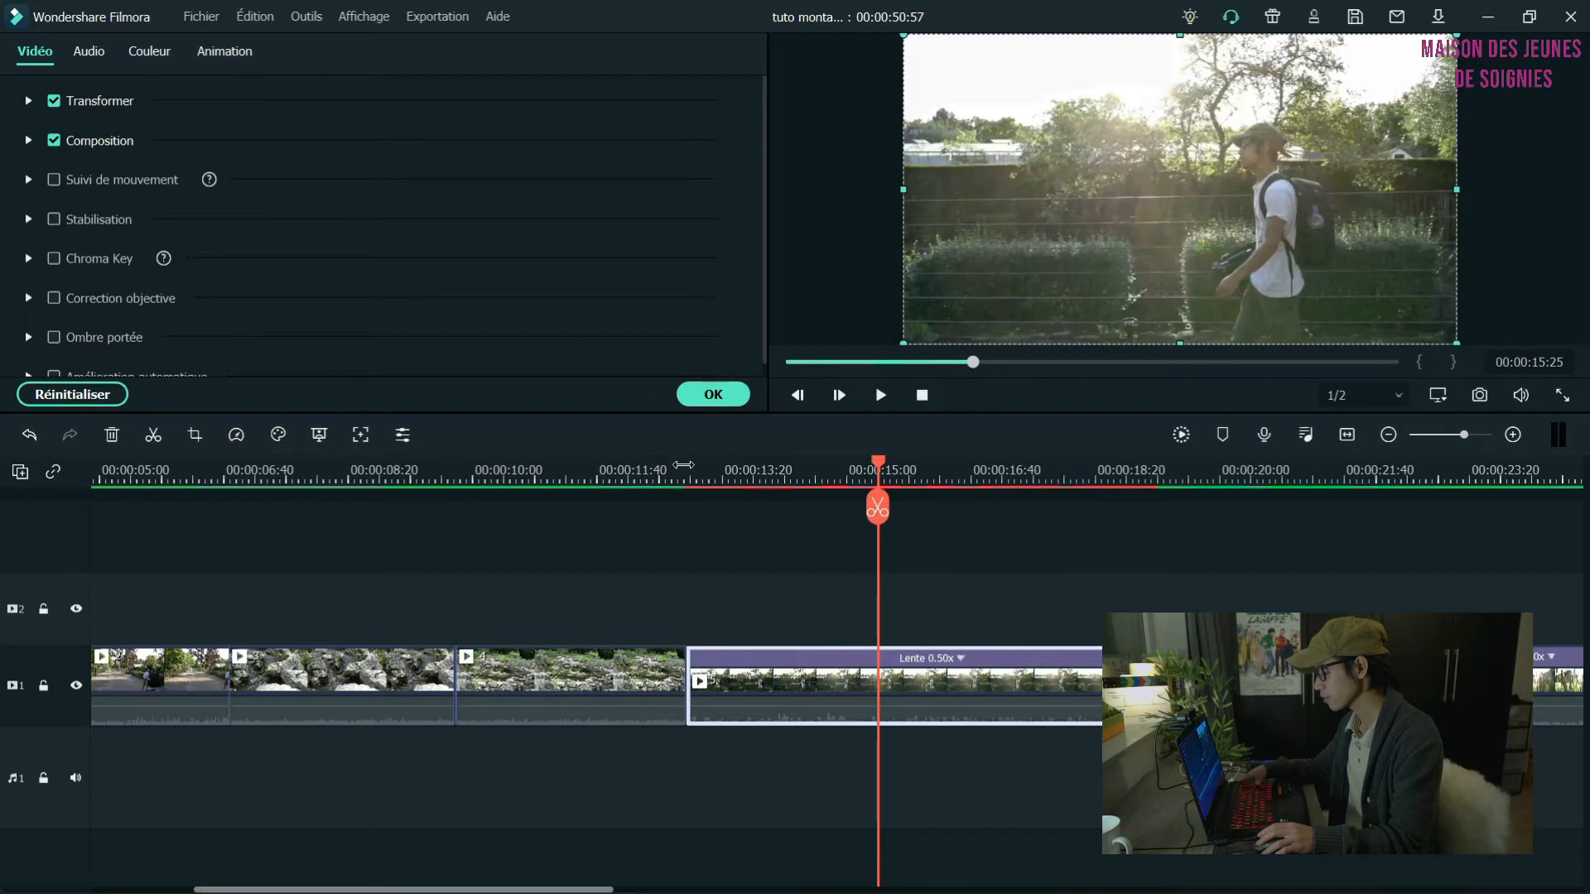
{"action": "left_click", "coordinate": [878, 395]}
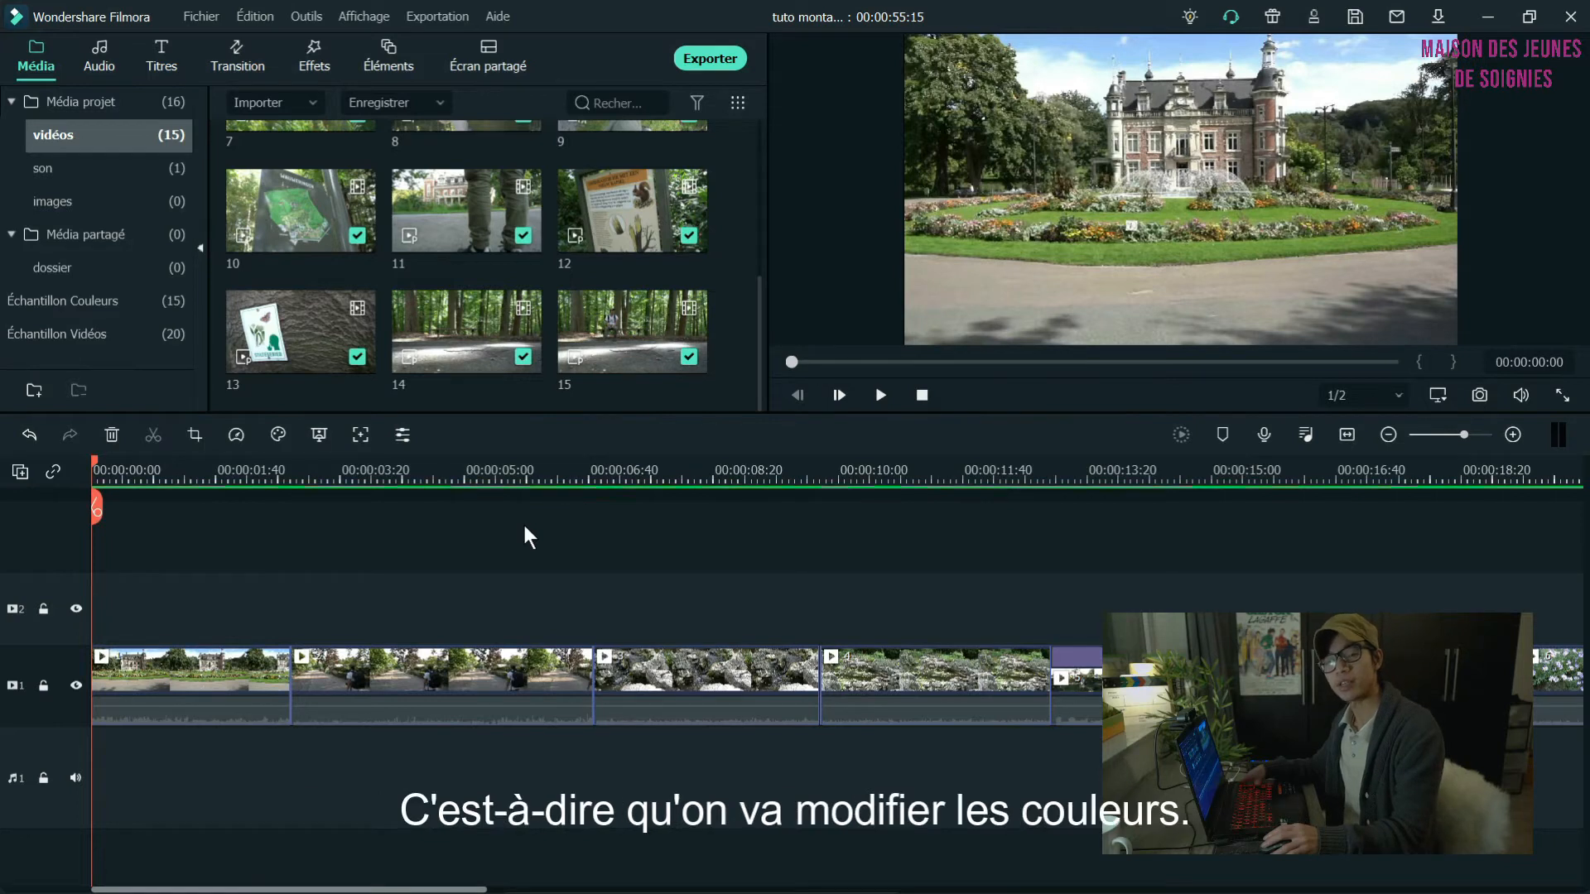
Open the advanced colour correction for the first clip on video track 1 and display its manual adjustments
{"action": "double_click", "coordinate": [210, 664]}
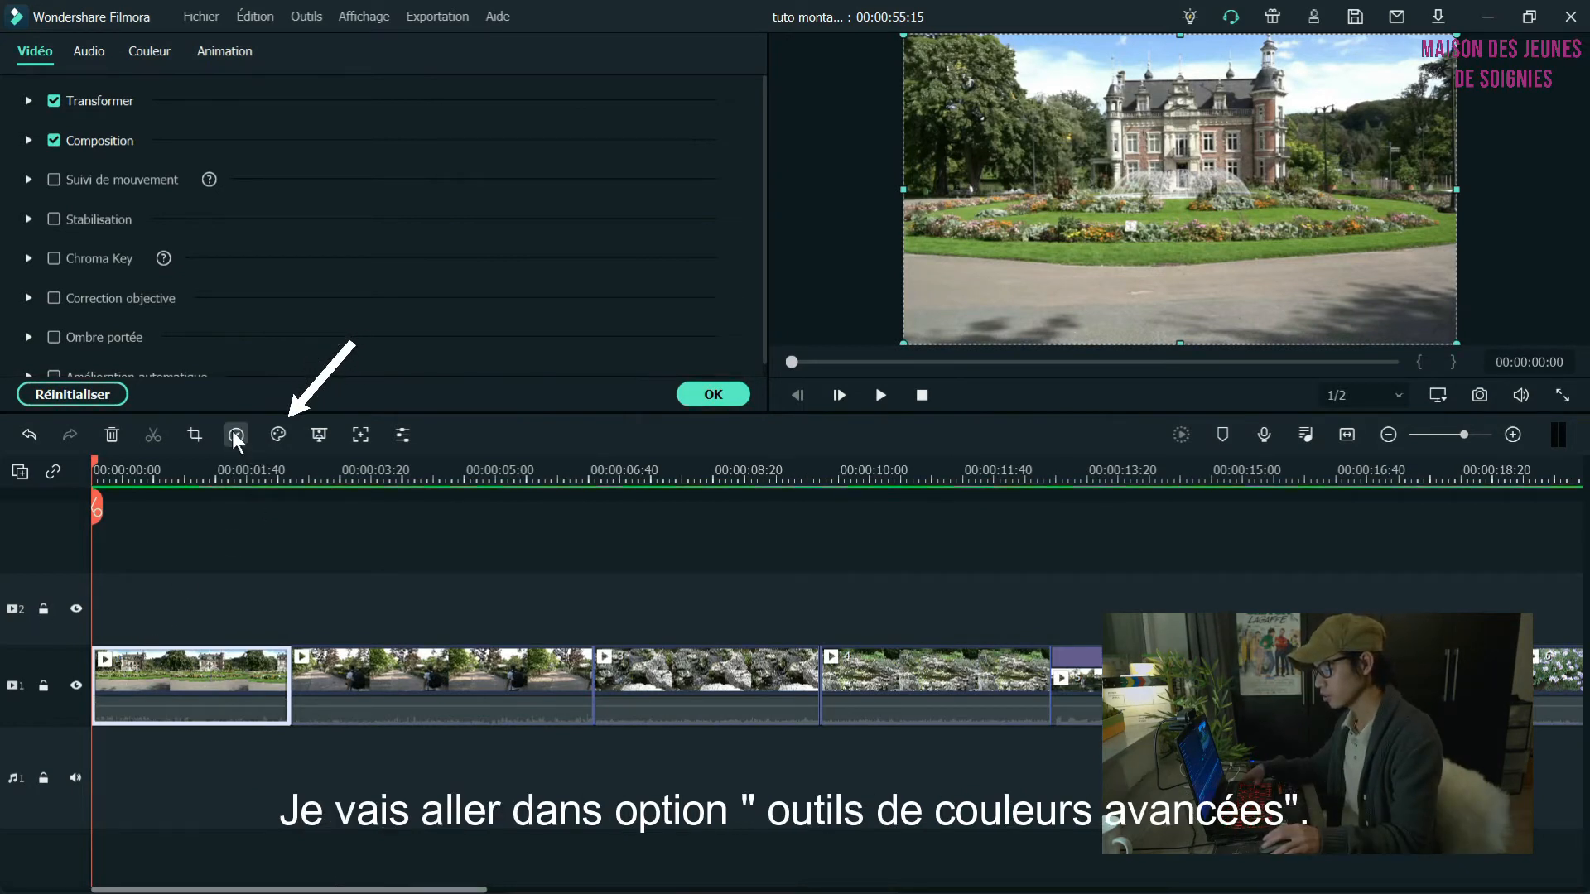
{"action": "left_click", "coordinate": [280, 430]}
{"action": "left_click", "coordinate": [306, 470]}
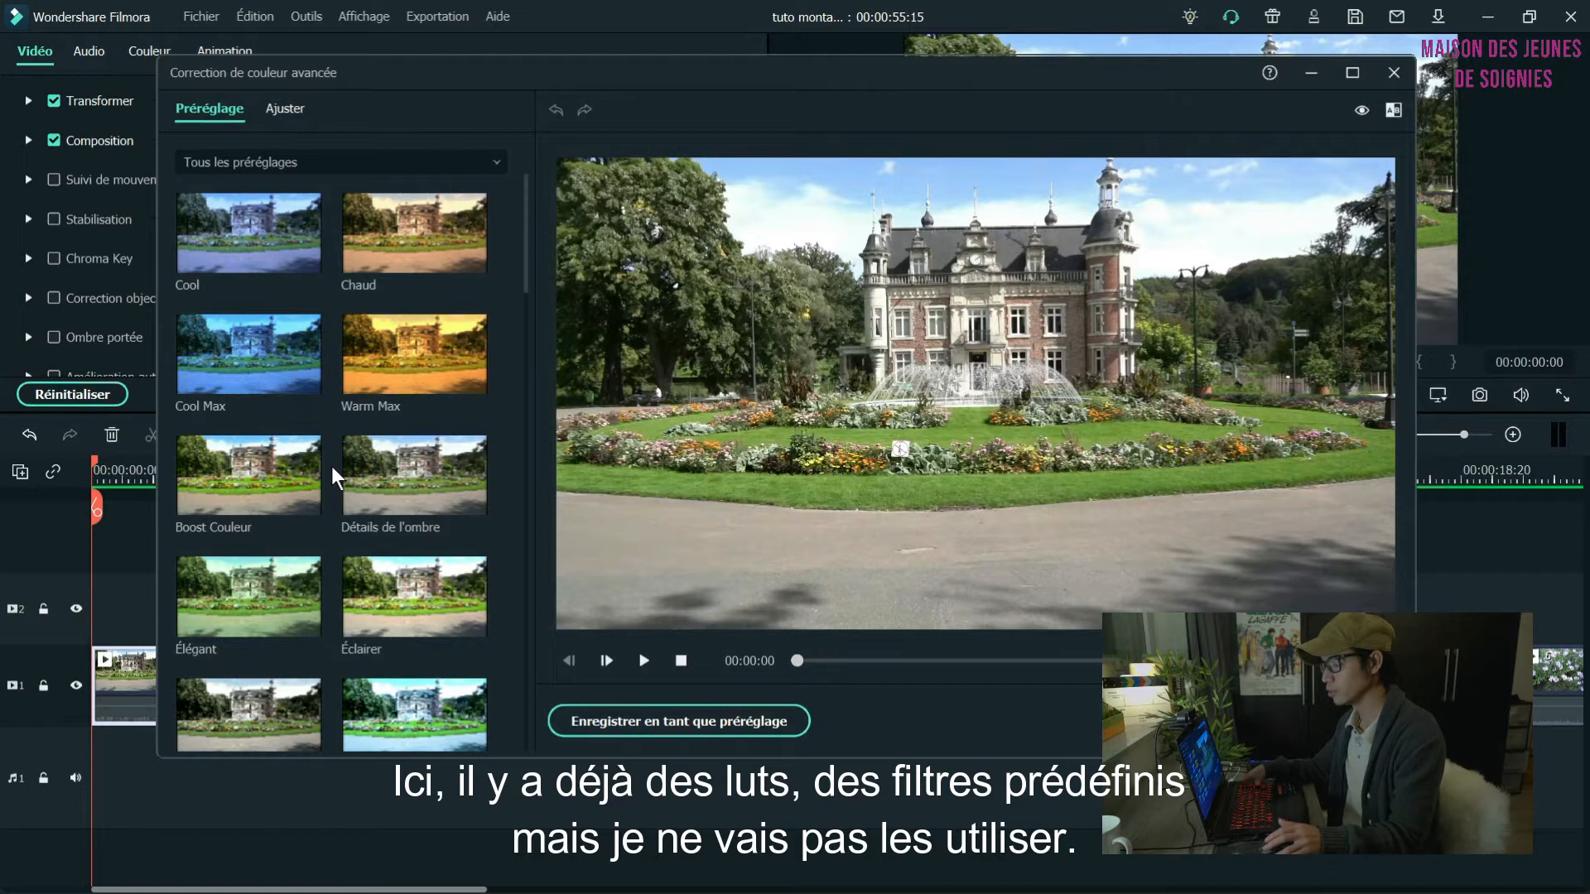
{"action": "left_click", "coordinate": [286, 116]}
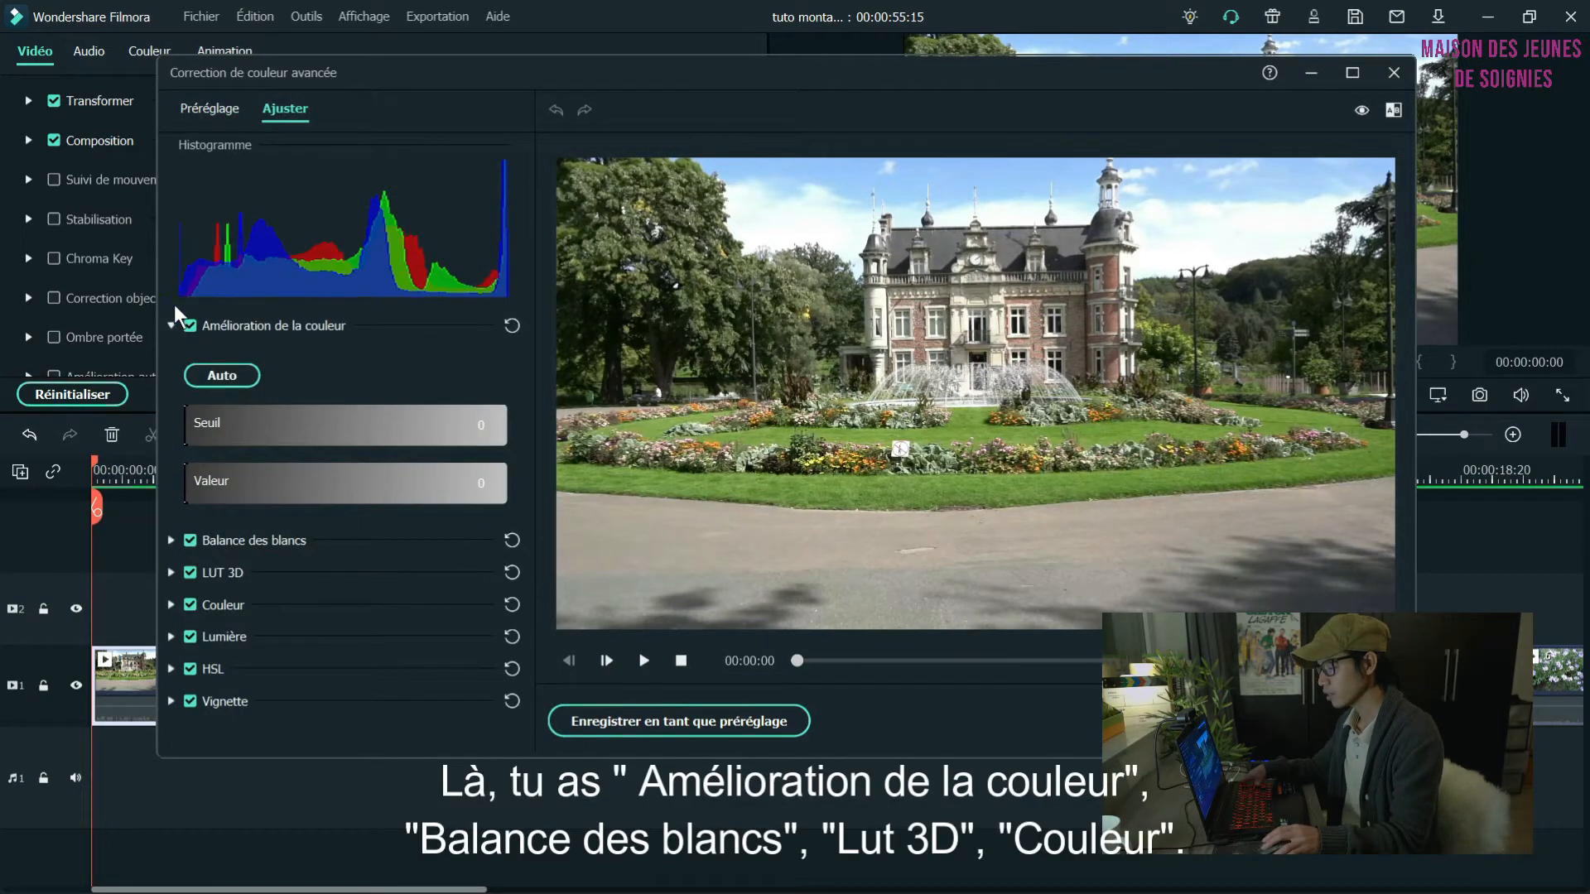
Look through the adjustment categories from Amélioration de la couleur to HSL, including Balance des blancs, LUT 3D, Couleur and Lumière
{"action": "left_click", "coordinate": [169, 326]}
{"action": "left_click", "coordinate": [171, 358]}
{"action": "left_click", "coordinate": [171, 358]}
{"action": "left_click", "coordinate": [170, 391]}
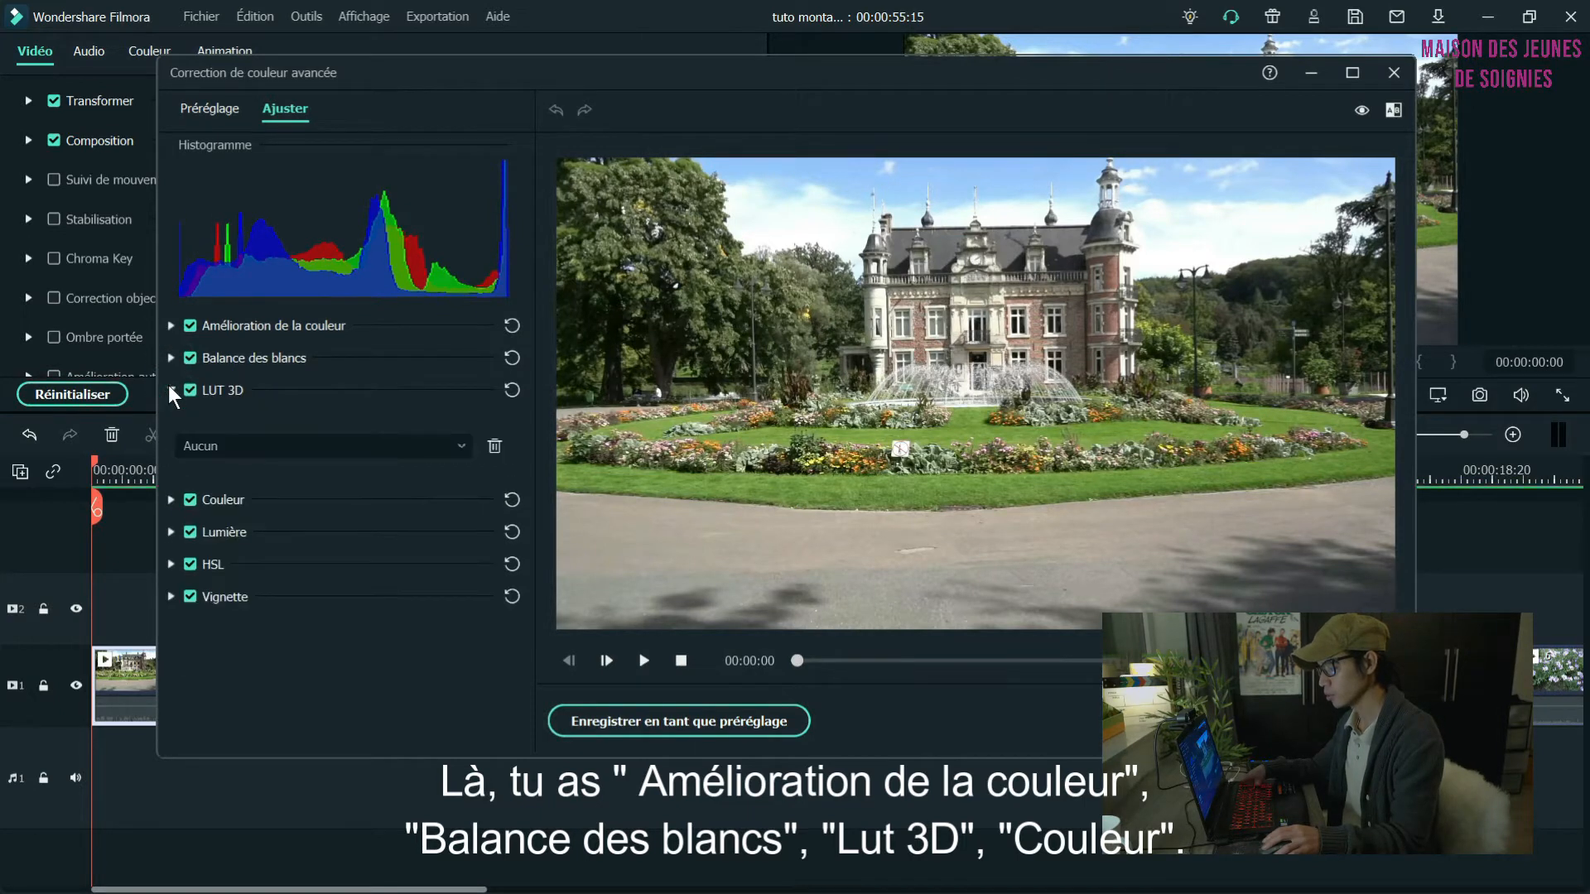
{"action": "left_click", "coordinate": [169, 389]}
{"action": "left_click", "coordinate": [172, 420]}
{"action": "left_click", "coordinate": [172, 421]}
{"action": "left_click", "coordinate": [171, 451]}
{"action": "left_click", "coordinate": [171, 451]}
{"action": "left_click", "coordinate": [172, 485]}
{"action": "left_click", "coordinate": [171, 485]}
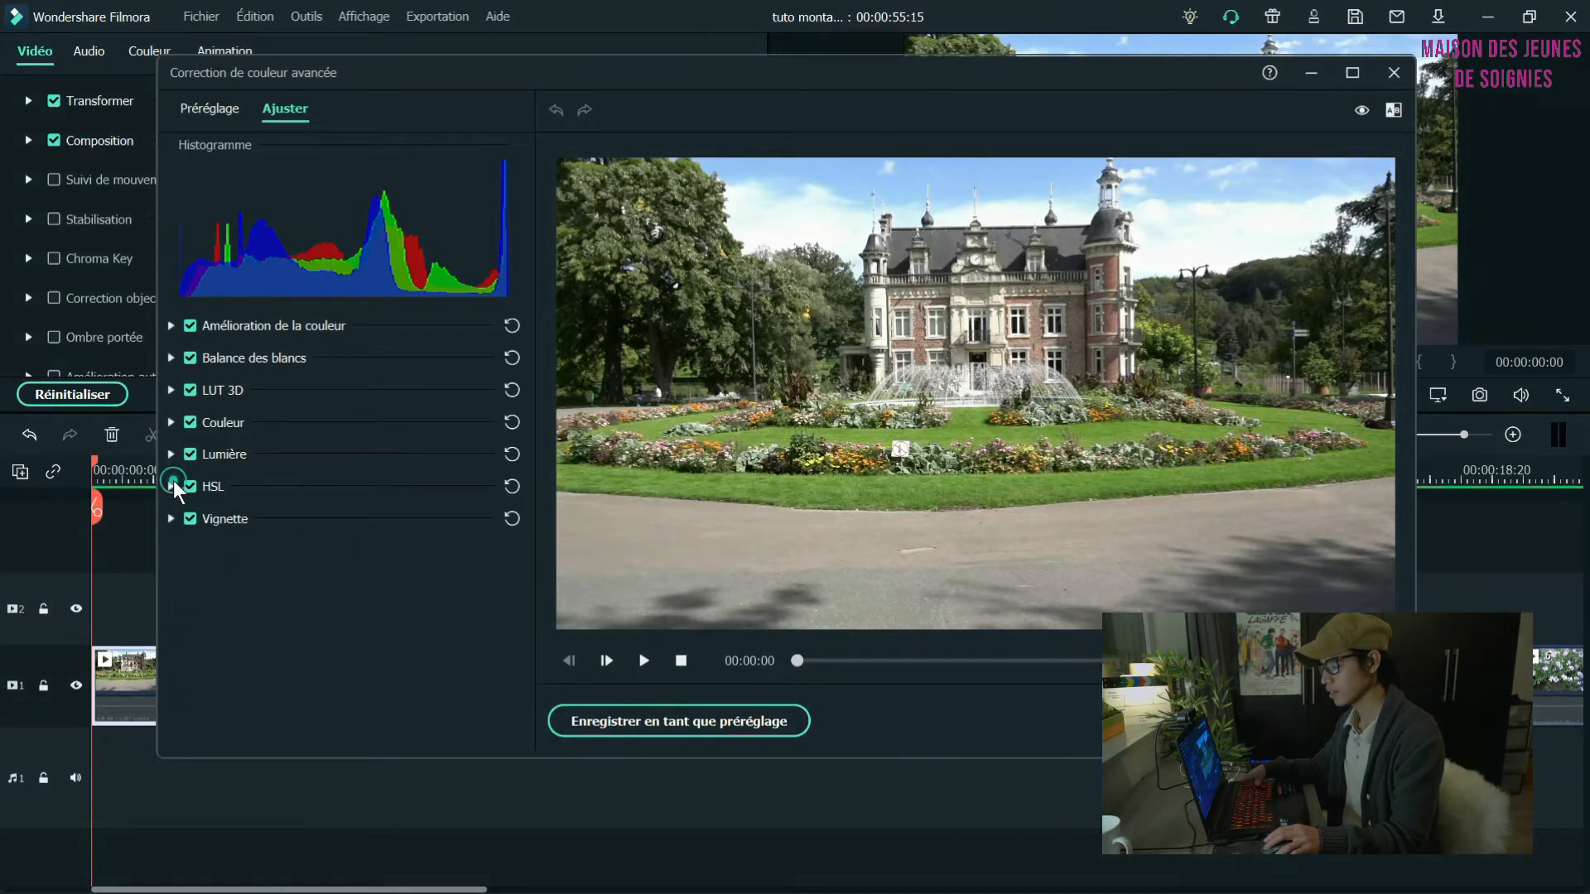
Set the first clip's Couleur adjustments to Exposition -16, Luminosité -12 and Contraste 14
{"action": "left_click", "coordinate": [170, 358]}
{"action": "left_click", "coordinate": [170, 358]}
{"action": "left_click", "coordinate": [170, 390]}
{"action": "left_click", "coordinate": [170, 390]}
{"action": "left_click", "coordinate": [172, 422]}
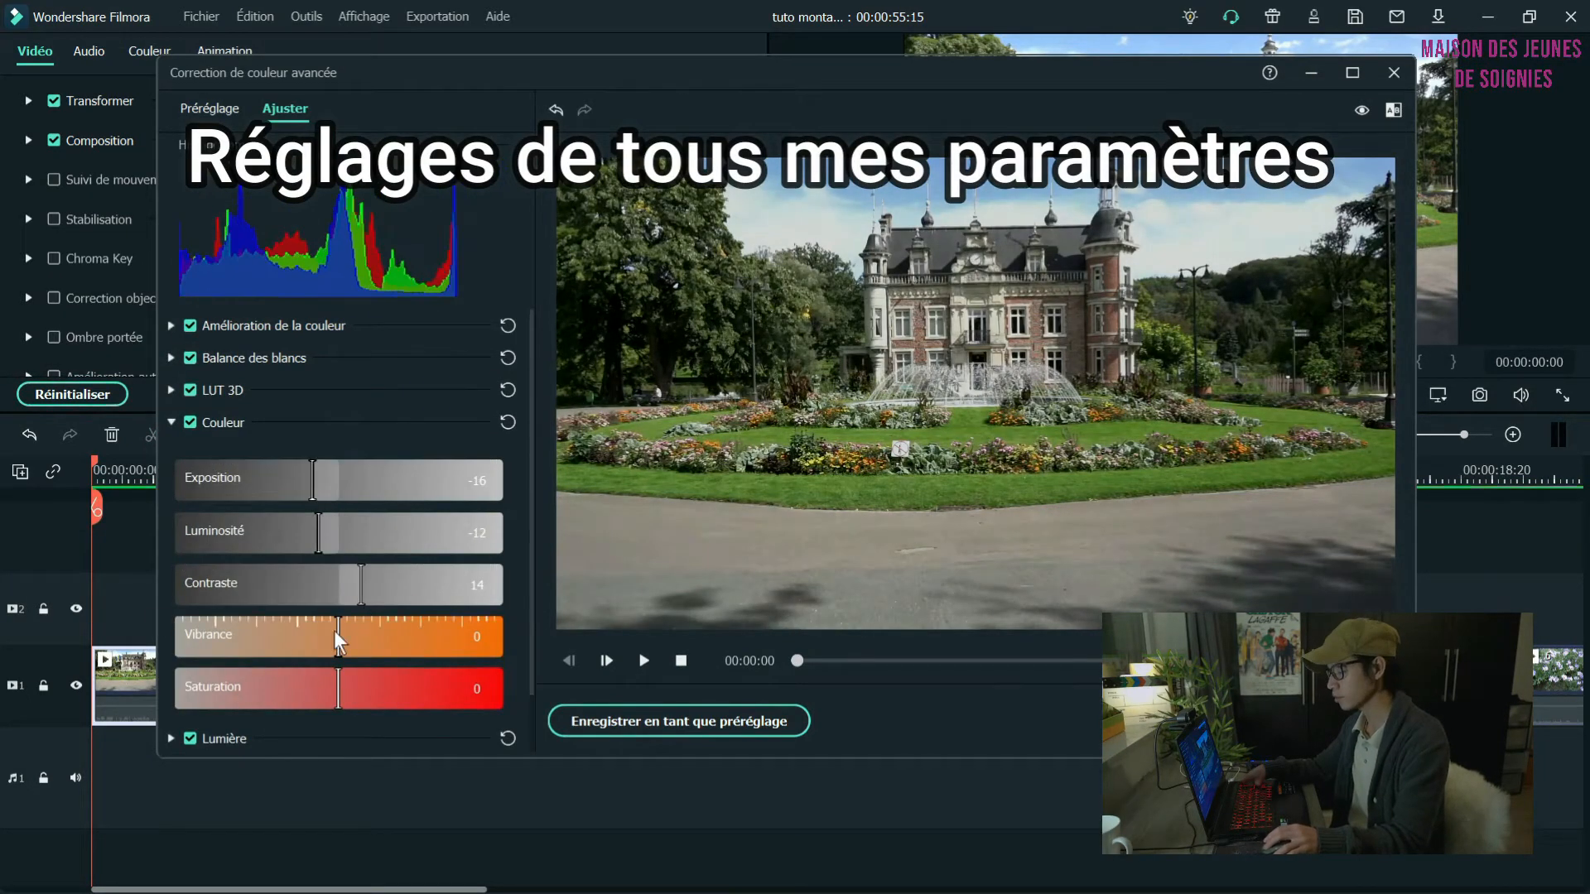
{"action": "left_click", "coordinate": [171, 422]}
Go through the first clip's Lumière adjustments and its HSL colour controls
{"action": "left_click", "coordinate": [172, 453]}
{"action": "left_click", "coordinate": [171, 453]}
{"action": "left_click", "coordinate": [171, 486]}
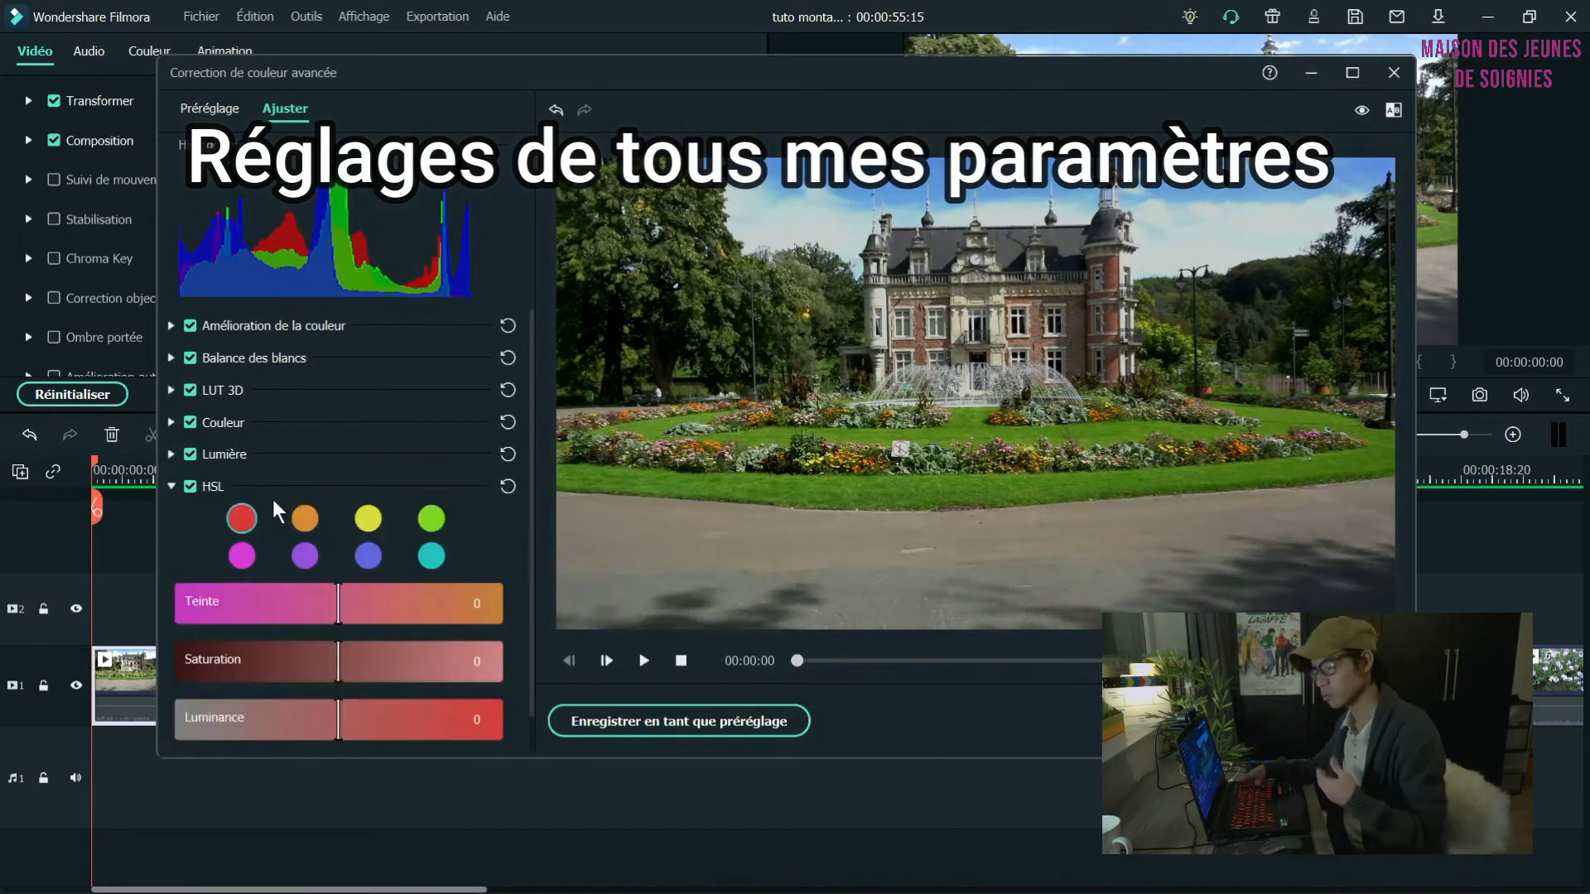
{"action": "left_click", "coordinate": [172, 486]}
Try out a vignette on the first clip and switch the Vignette adjustment off
{"action": "left_click", "coordinate": [171, 519]}
{"action": "left_click_drag", "start_coordinate": [335, 595], "coordinate": [213, 594]}
{"action": "left_click_drag", "start_coordinate": [500, 633], "coordinate": [380, 733]}
{"action": "left_click_drag", "start_coordinate": [177, 686], "coordinate": [292, 684]}
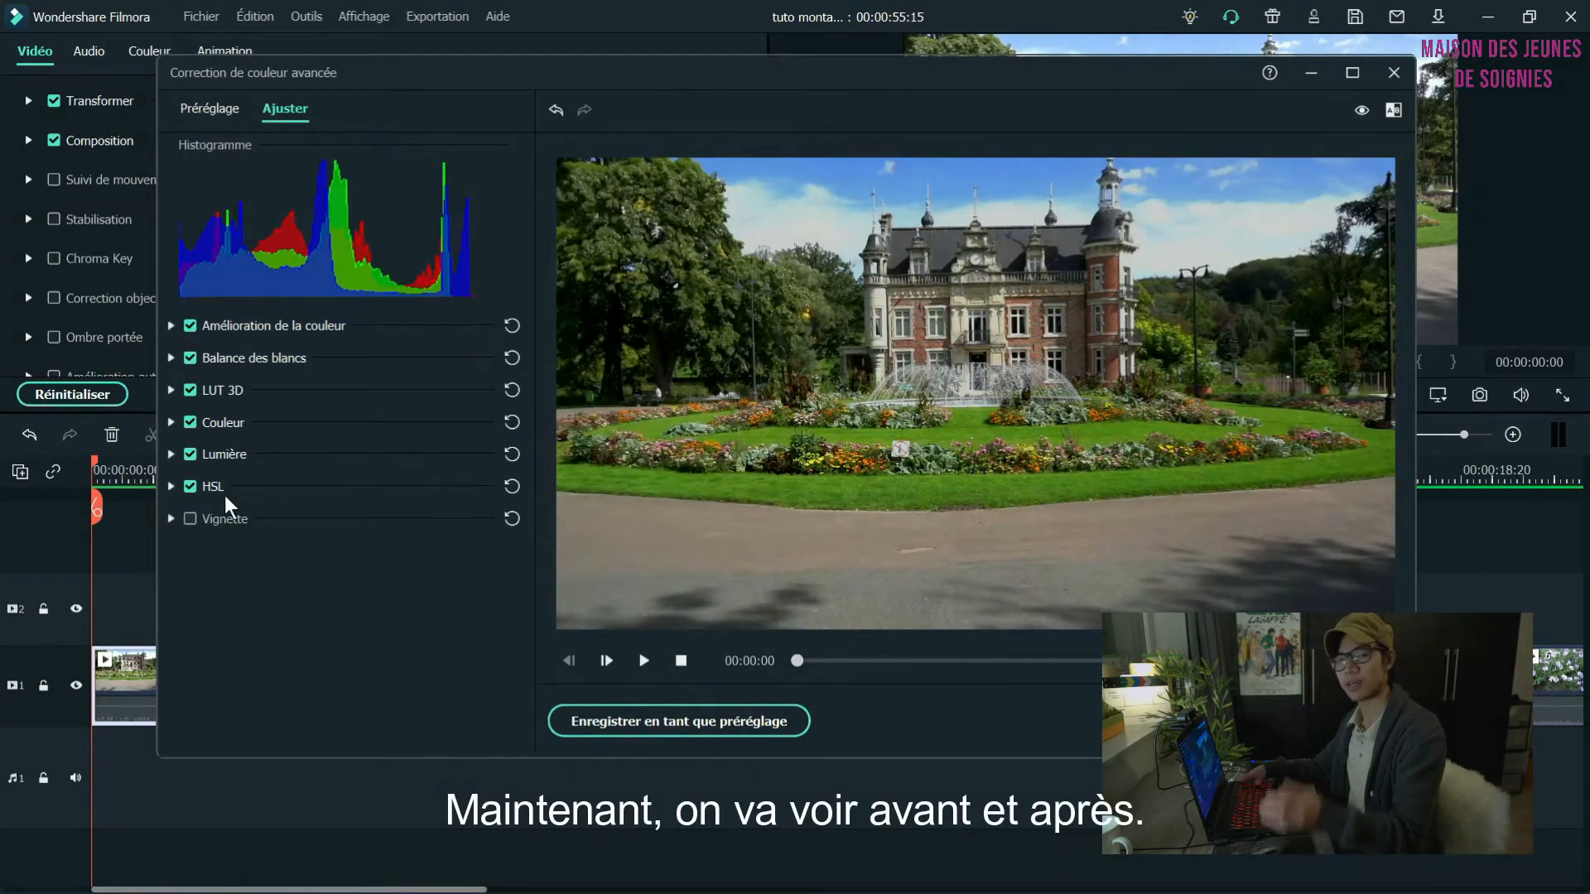
Compare the first clip before and after the colour correction
{"action": "left_click", "coordinate": [1361, 110]}
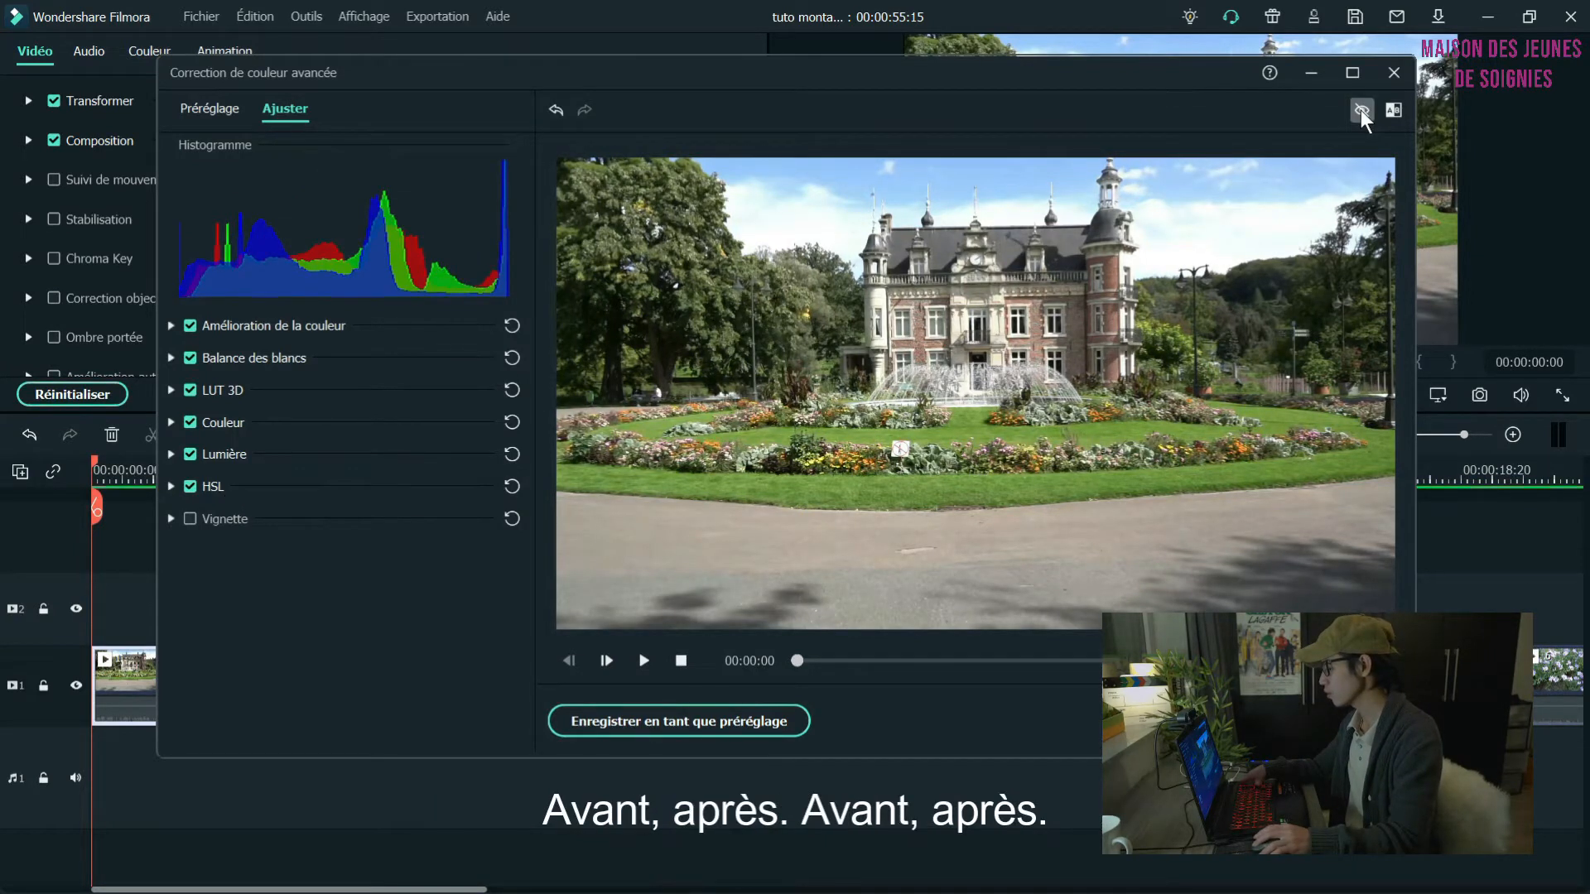
{"action": "left_click", "coordinate": [1359, 110]}
{"action": "left_click", "coordinate": [1359, 109]}
{"action": "left_click", "coordinate": [1359, 109]}
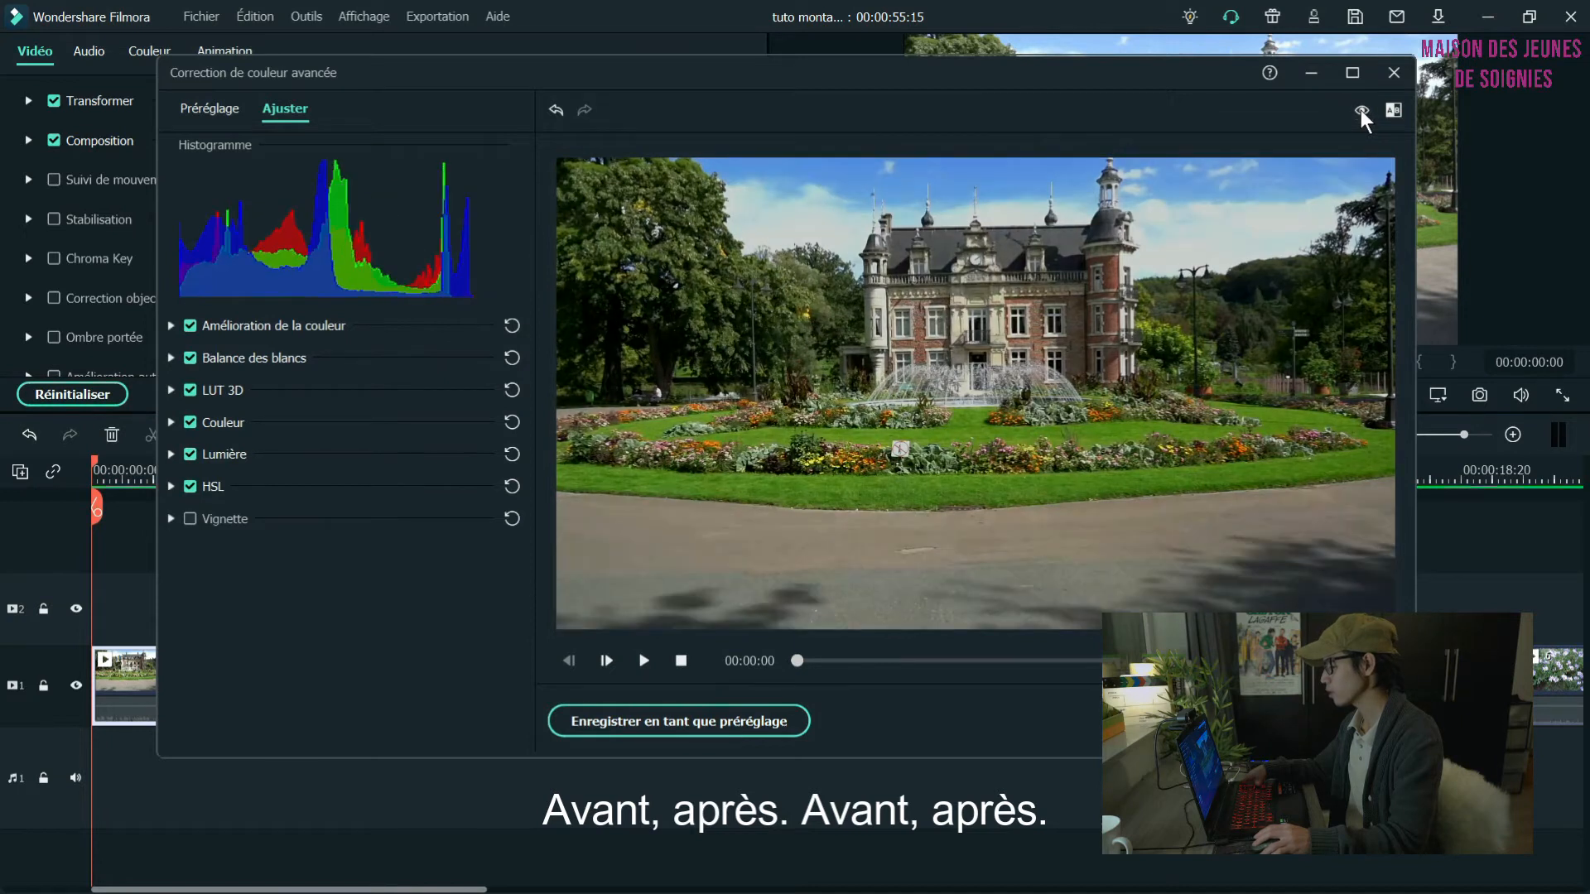
Save the colour correction as a preset named "Soleil avec plus lu" and apply it to the first clip
{"action": "left_click", "coordinate": [745, 728]}
{"action": "type", "text": "Soleil avec plus lu"}
{"action": "left_click", "coordinate": [821, 440]}
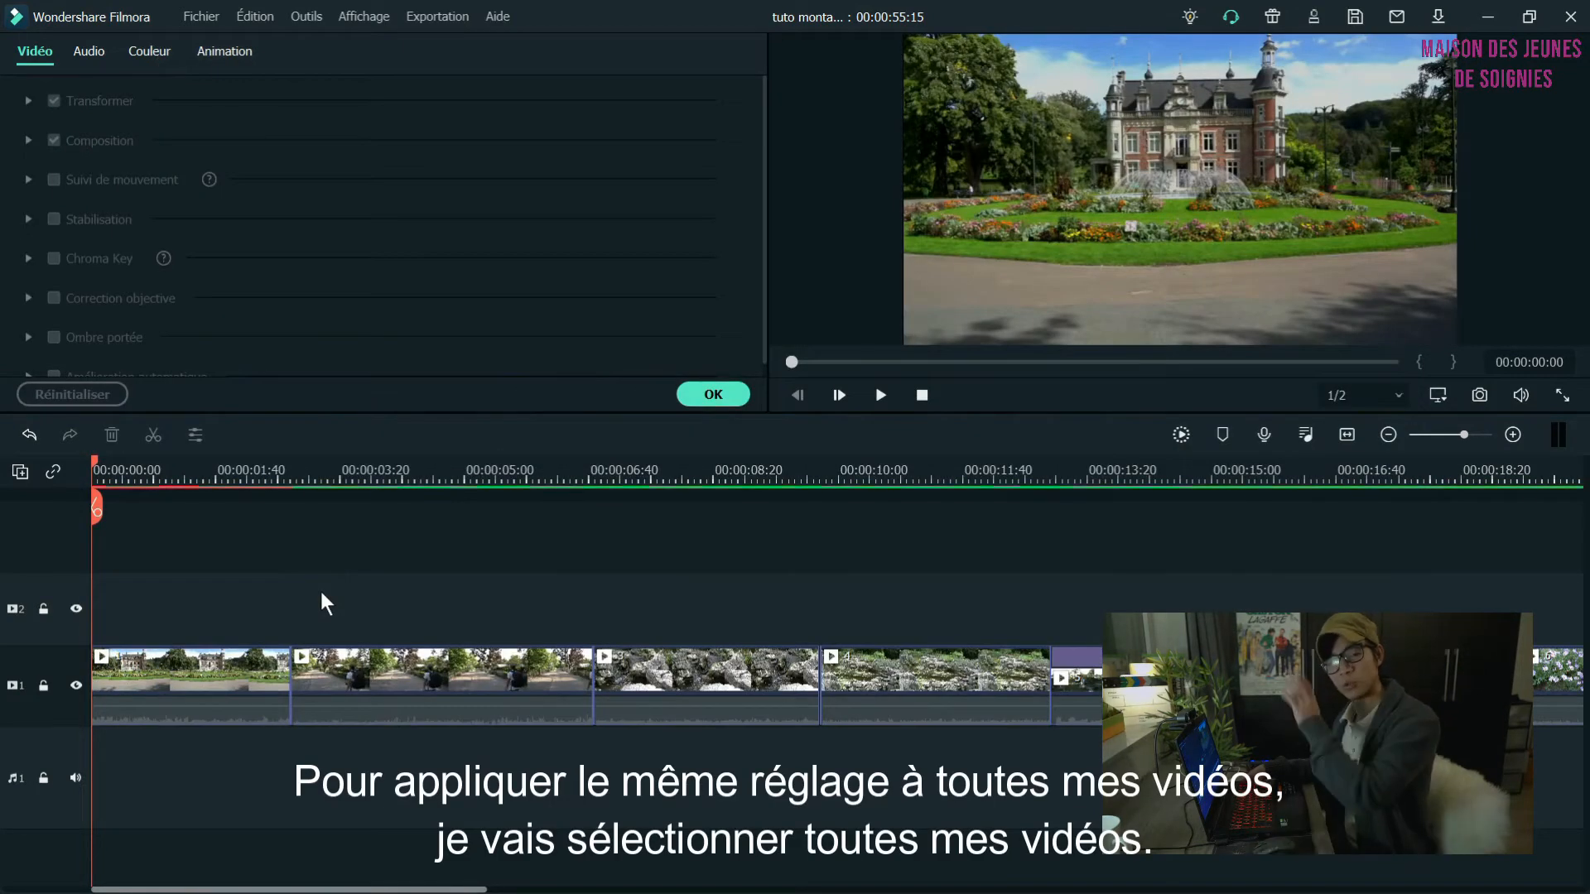
Select the other clips on video track 1 and match their colours to the corrected first clip with Correspondance des couleurs
{"action": "left_click_drag", "start_coordinate": [321, 591], "coordinate": [1558, 692]}
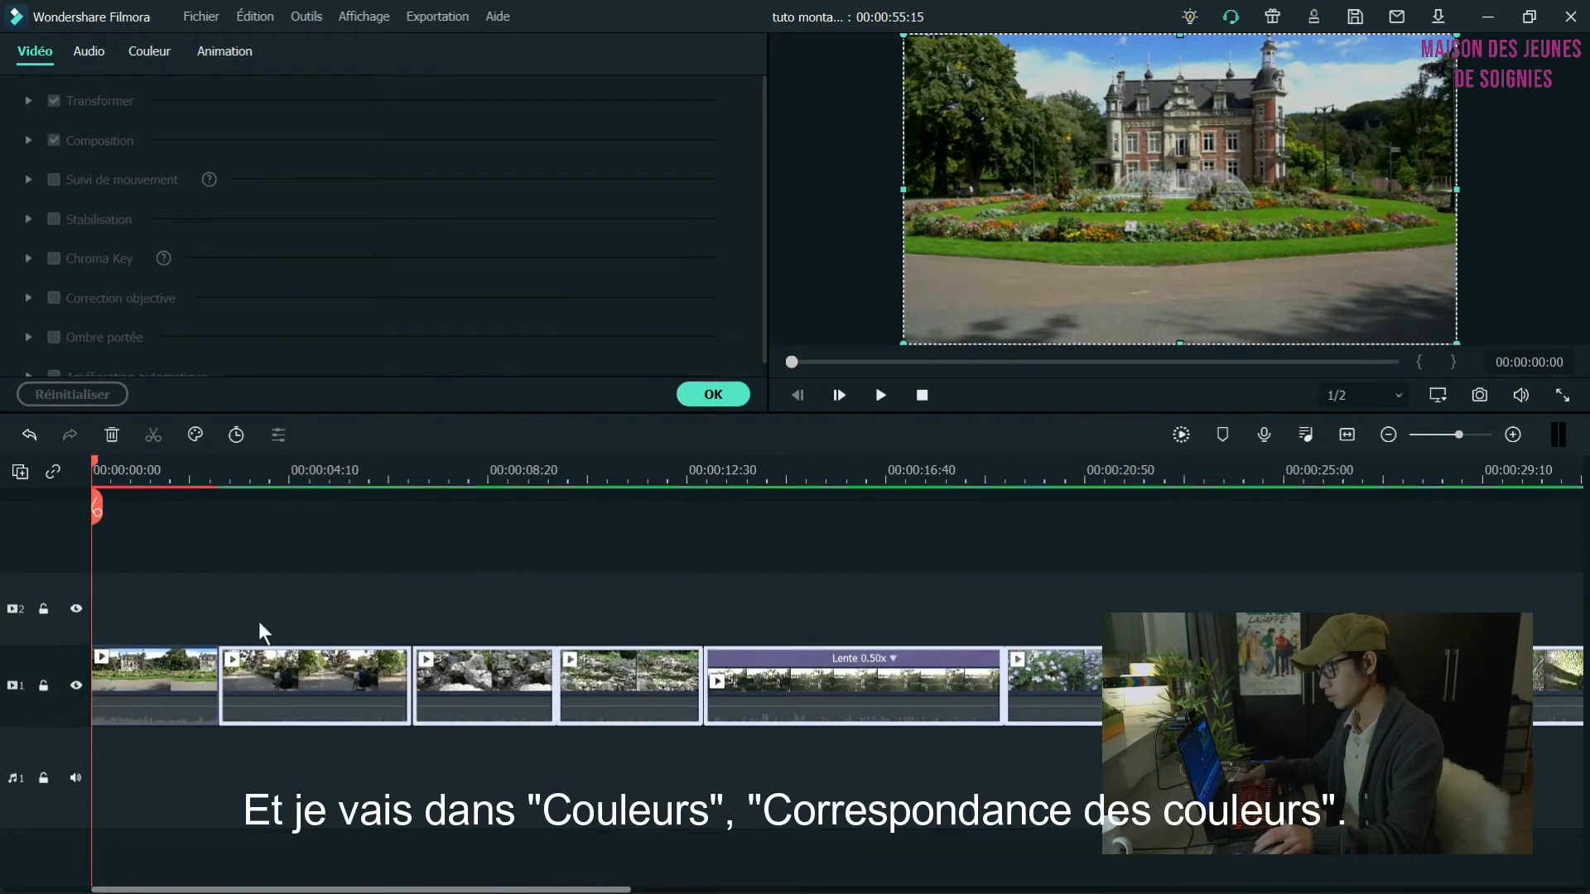
{"action": "left_click", "coordinate": [194, 434]}
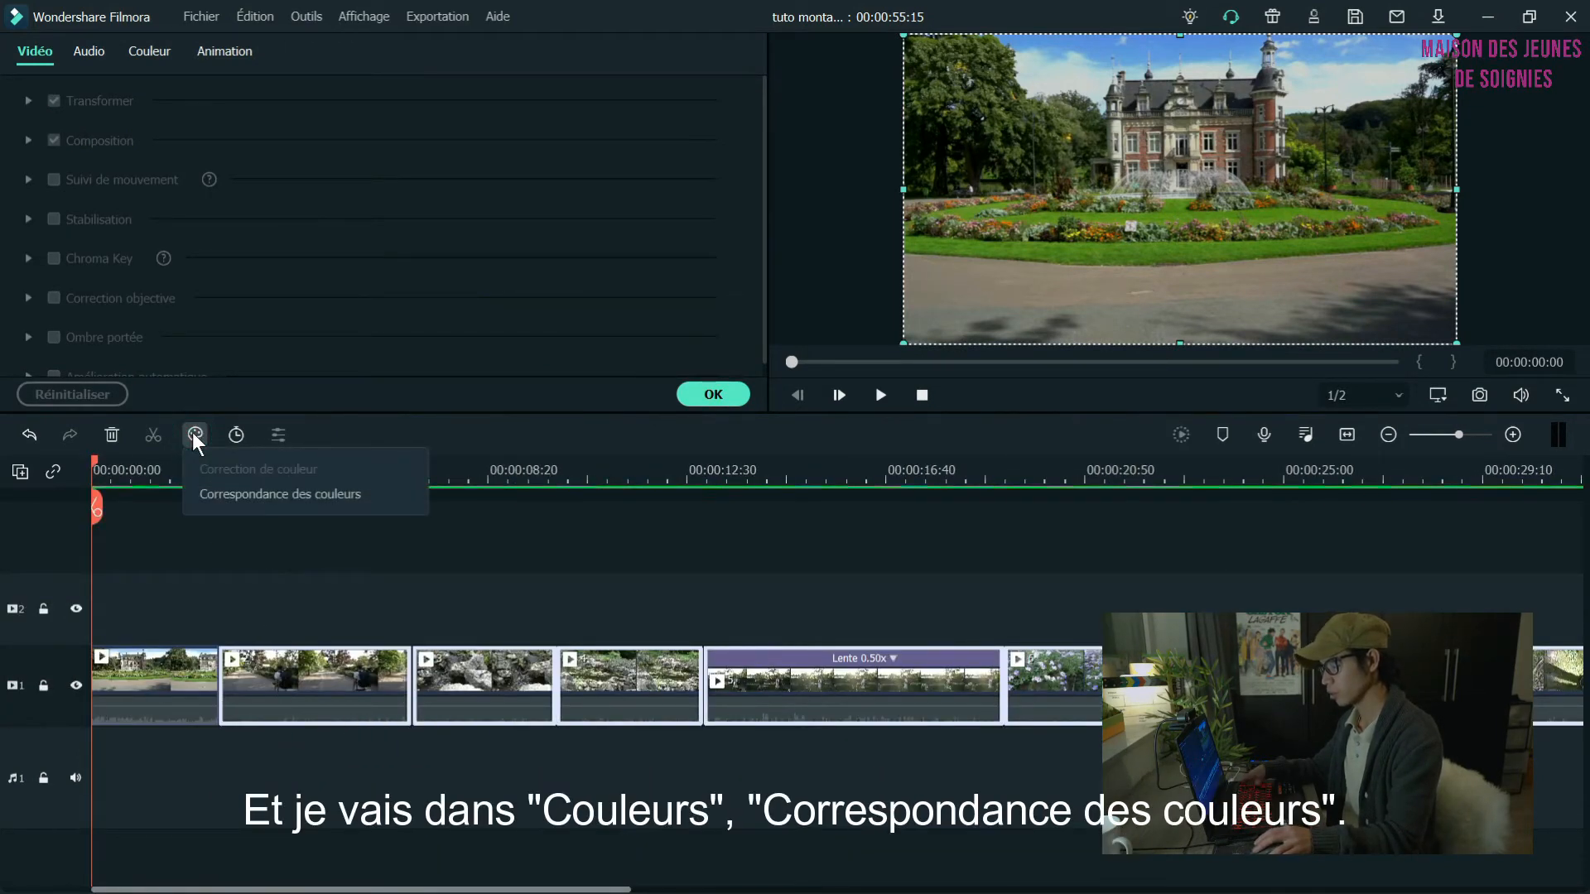
{"action": "left_click", "coordinate": [260, 485]}
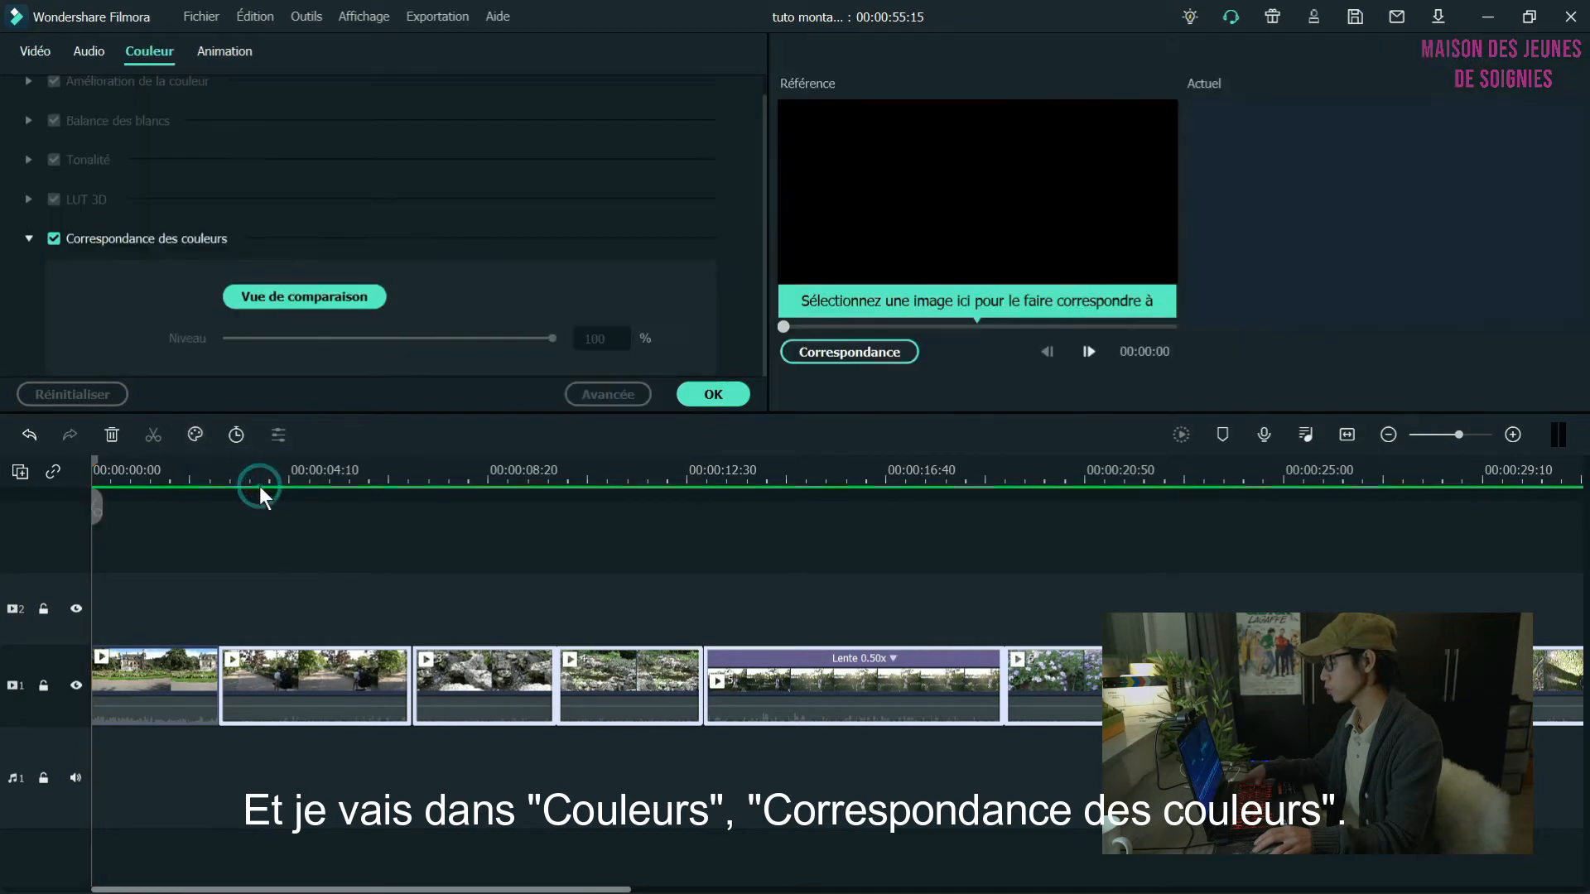
{"action": "left_click", "coordinate": [874, 351]}
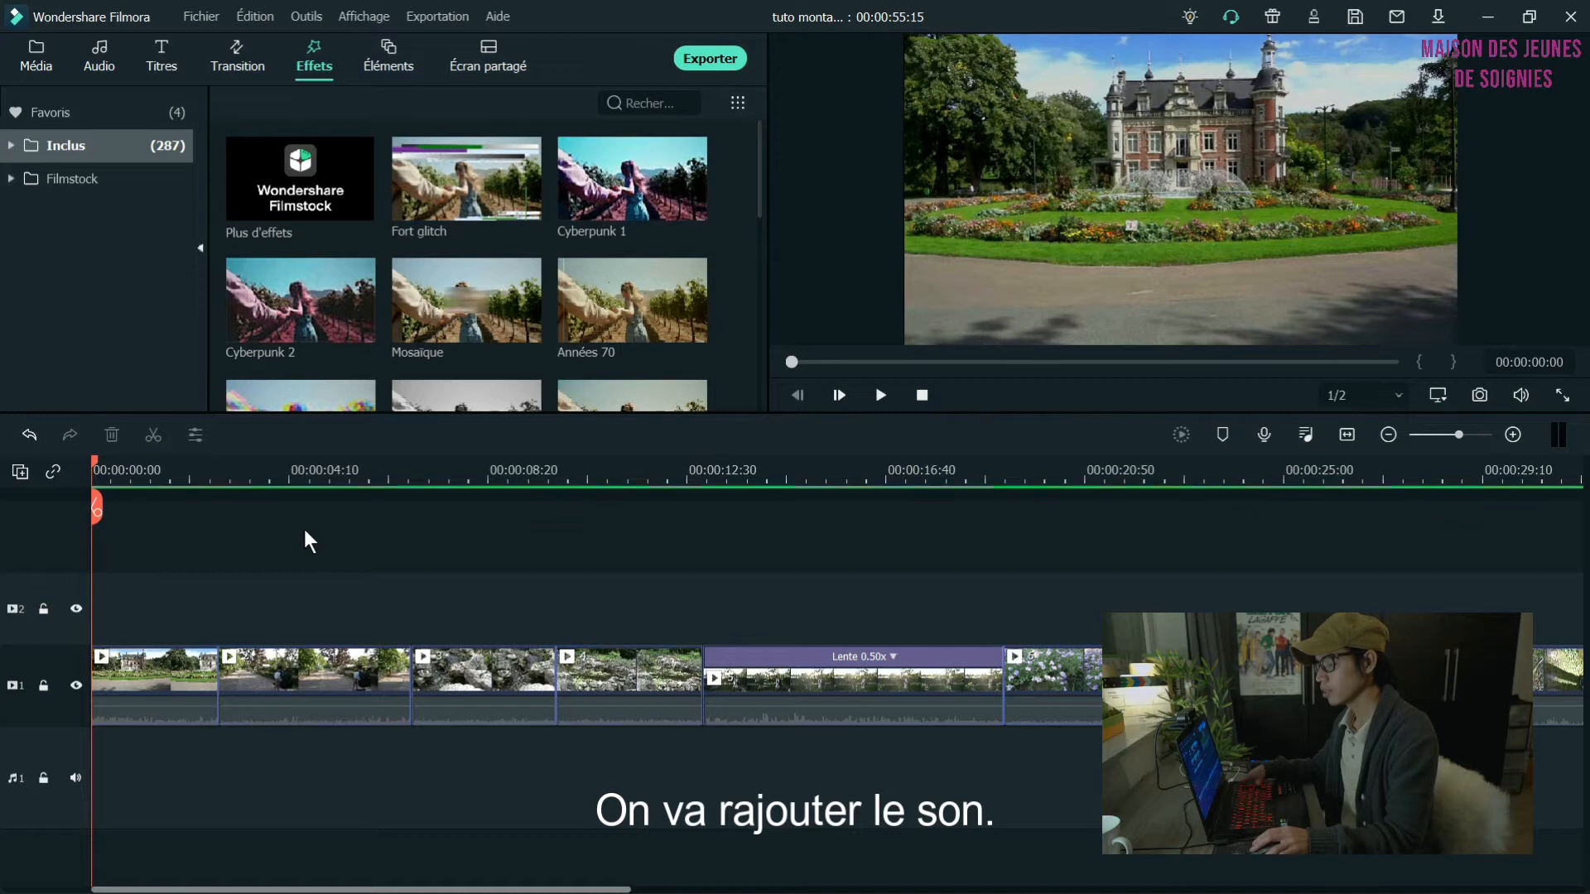
Add the "Musique parc huizingen tuto" file from the son folder at the start of audio track 1
{"action": "left_click", "coordinate": [29, 52]}
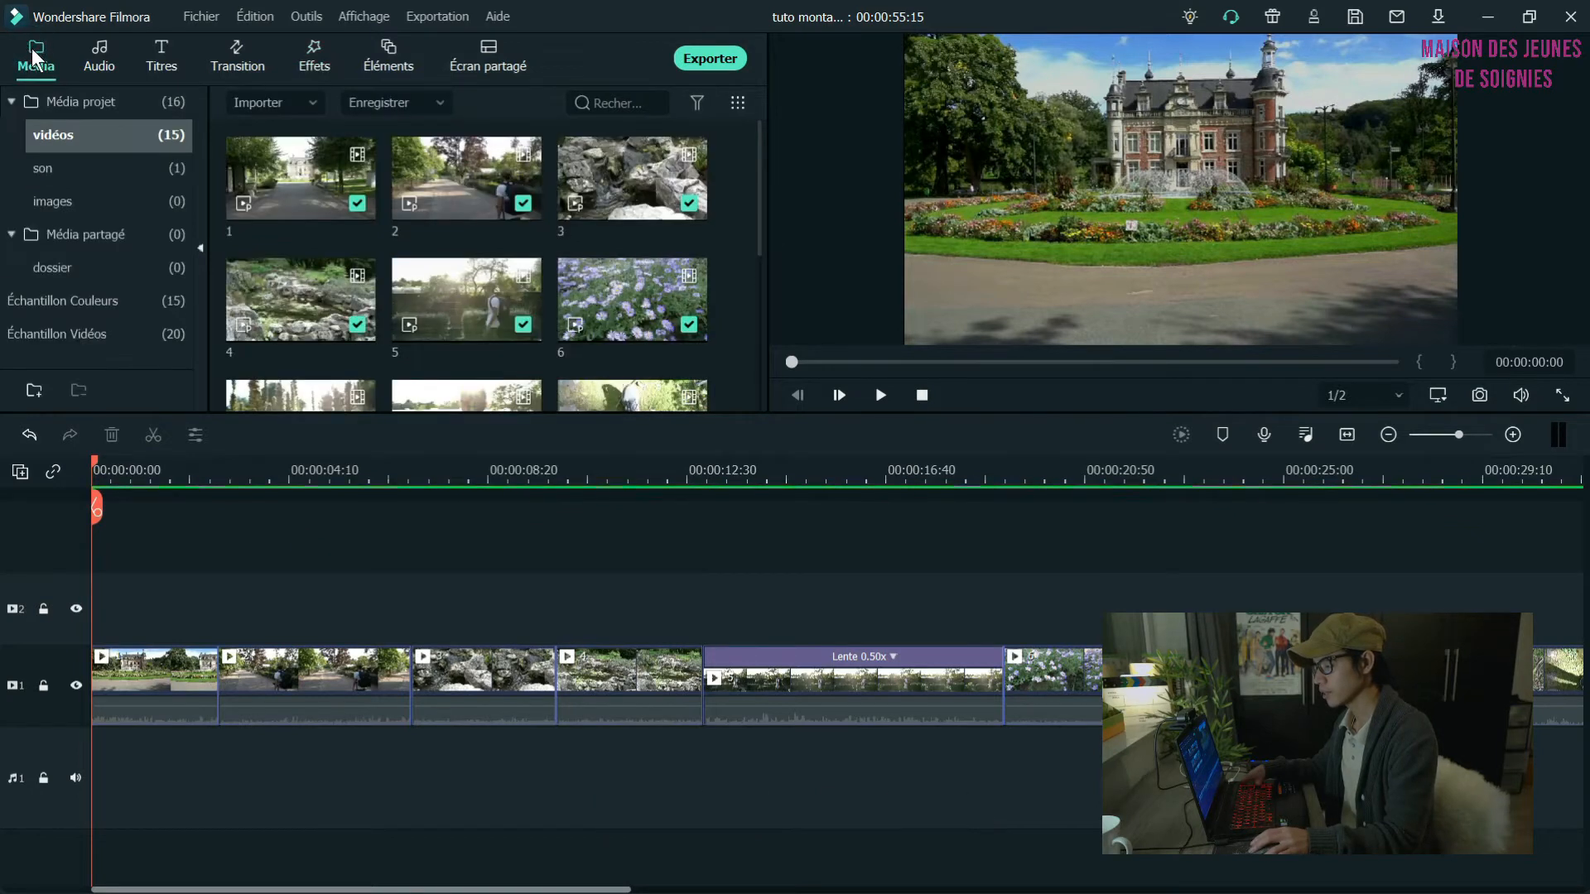
{"action": "left_click", "coordinate": [73, 161]}
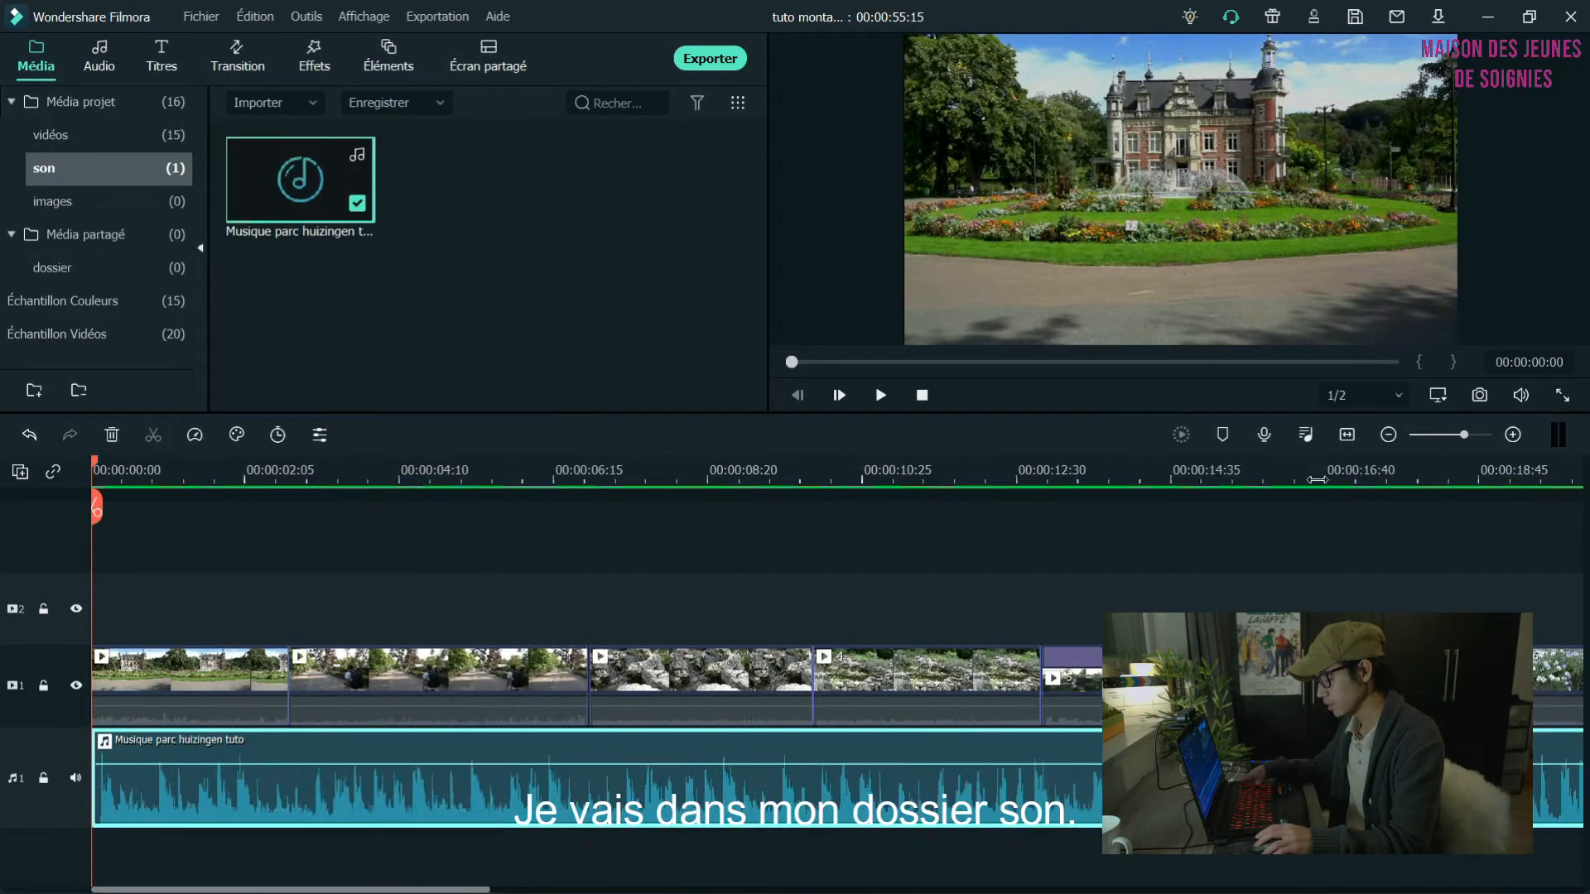
{"action": "scroll", "coordinate": [808, 530], "scroll_direction": "up", "scroll_amount": 2}
{"action": "left_click_drag", "start_coordinate": [328, 474], "coordinate": [490, 477]}
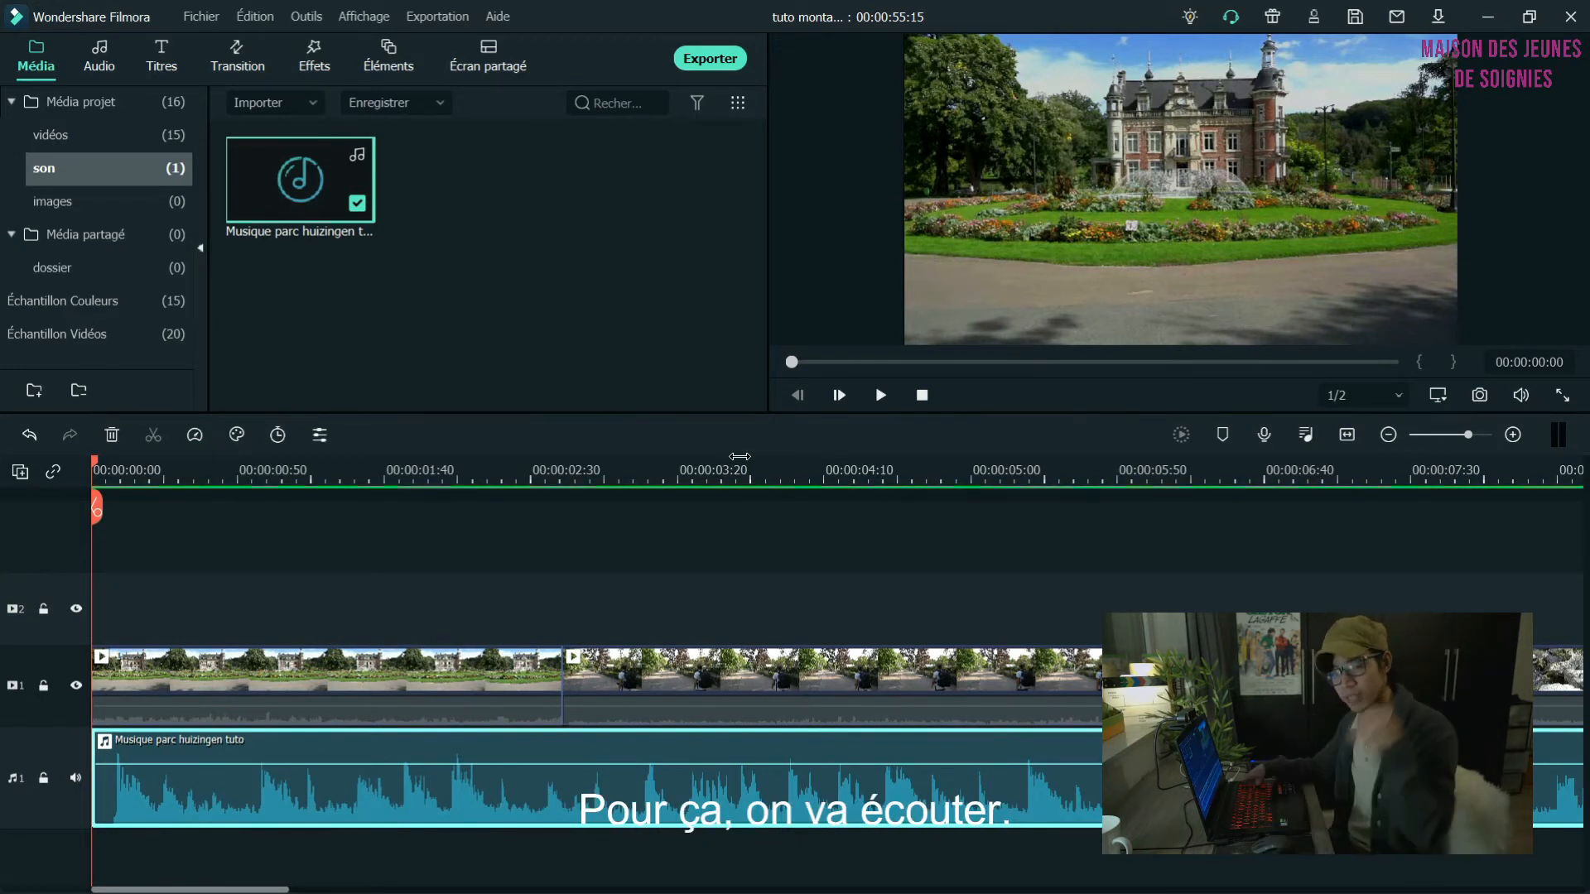
Listen to the music for a beat and trim the end of the first clip back to 00:00:02:06
{"action": "left_click", "coordinate": [881, 396]}
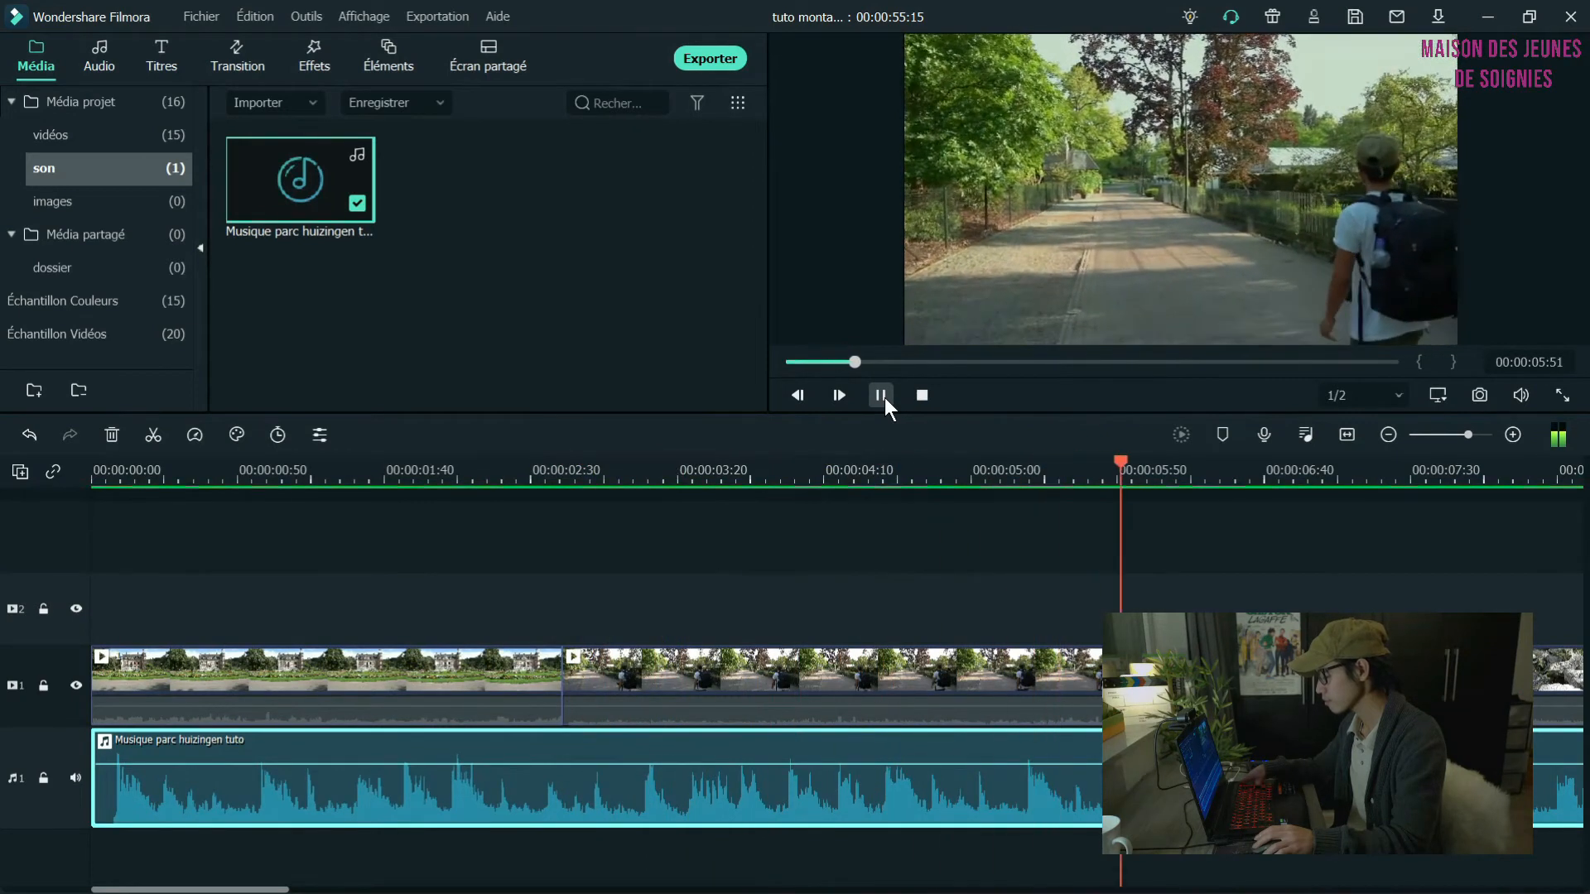
{"action": "left_click", "coordinate": [881, 396]}
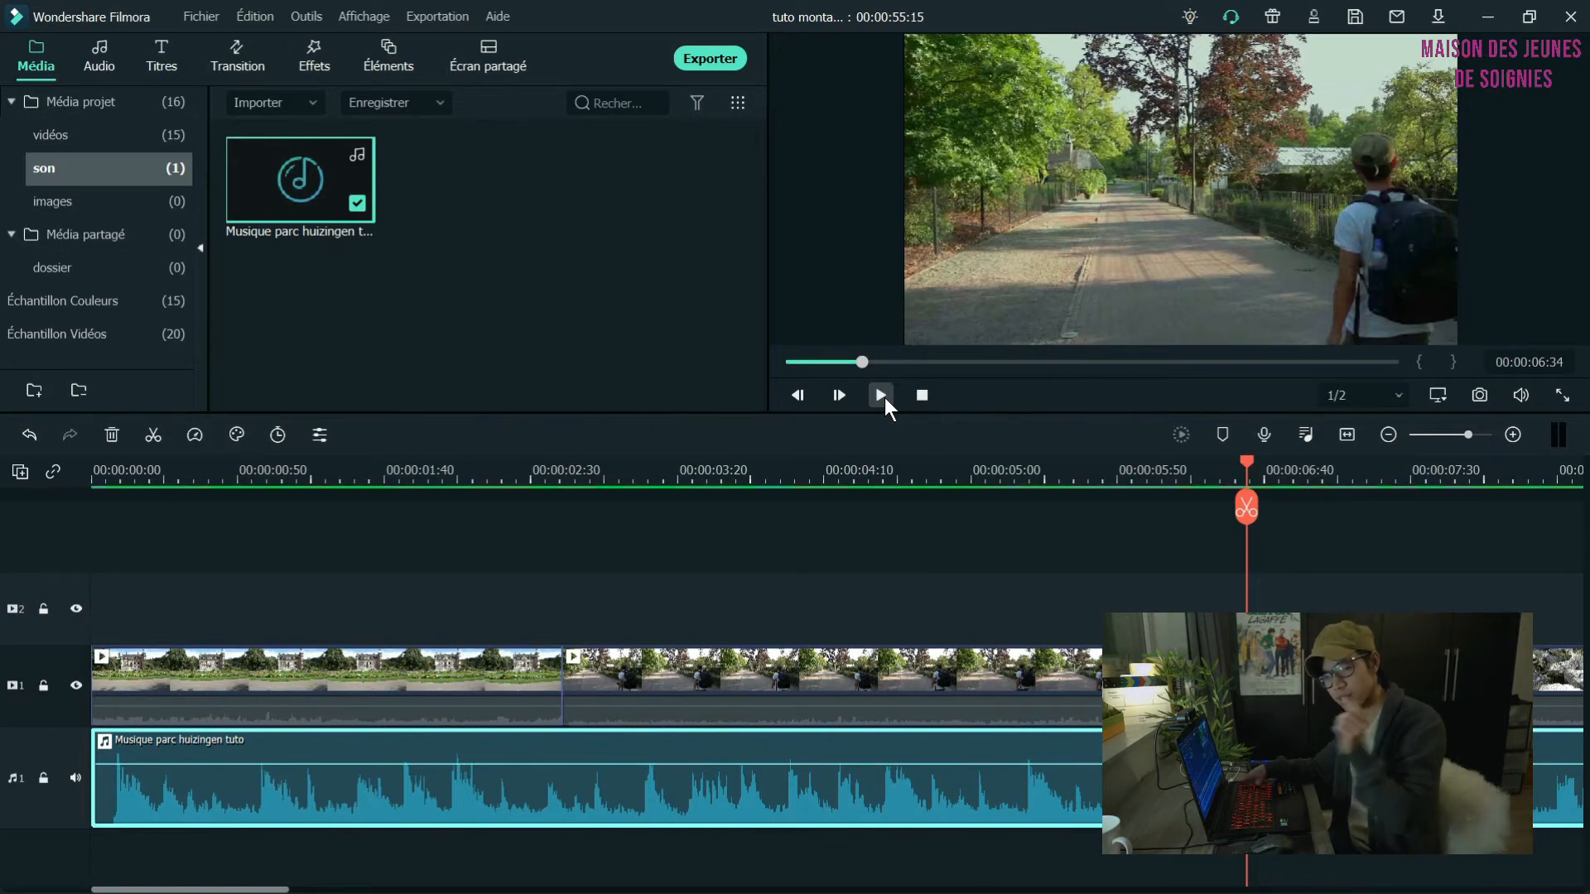
{"action": "left_click", "coordinate": [456, 470]}
{"action": "left_click_drag", "start_coordinate": [456, 468], "coordinate": [462, 462]}
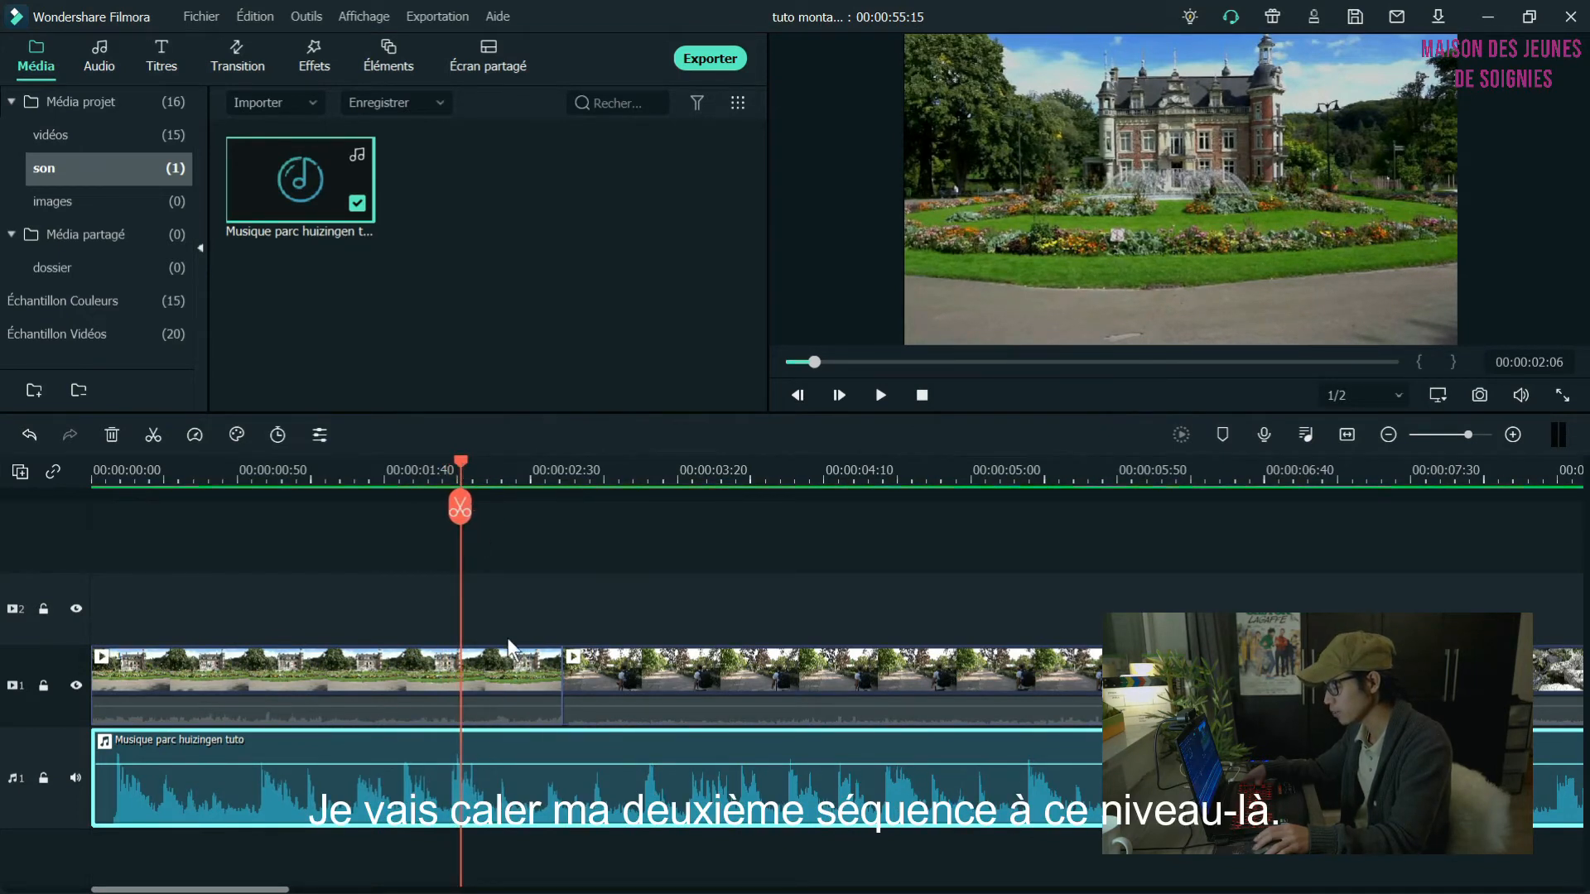
{"action": "left_click", "coordinate": [530, 669]}
{"action": "left_click_drag", "start_coordinate": [561, 675], "coordinate": [459, 672]}
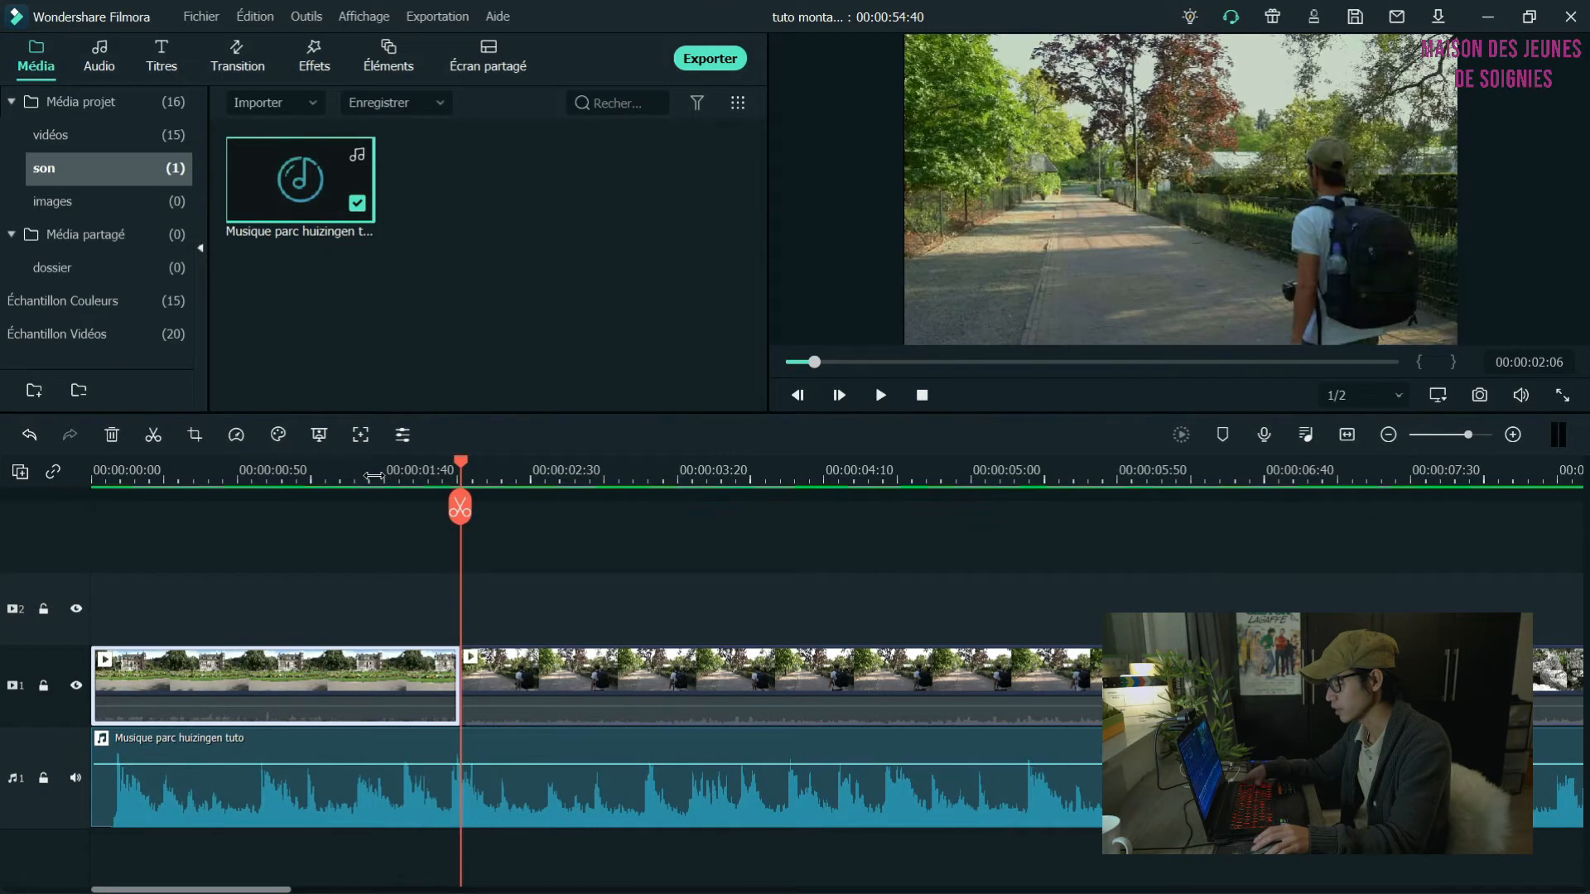
Play across the cut between the first and second clips to check its timing against the music
{"action": "left_click", "coordinate": [357, 476]}
{"action": "left_click", "coordinate": [876, 396]}
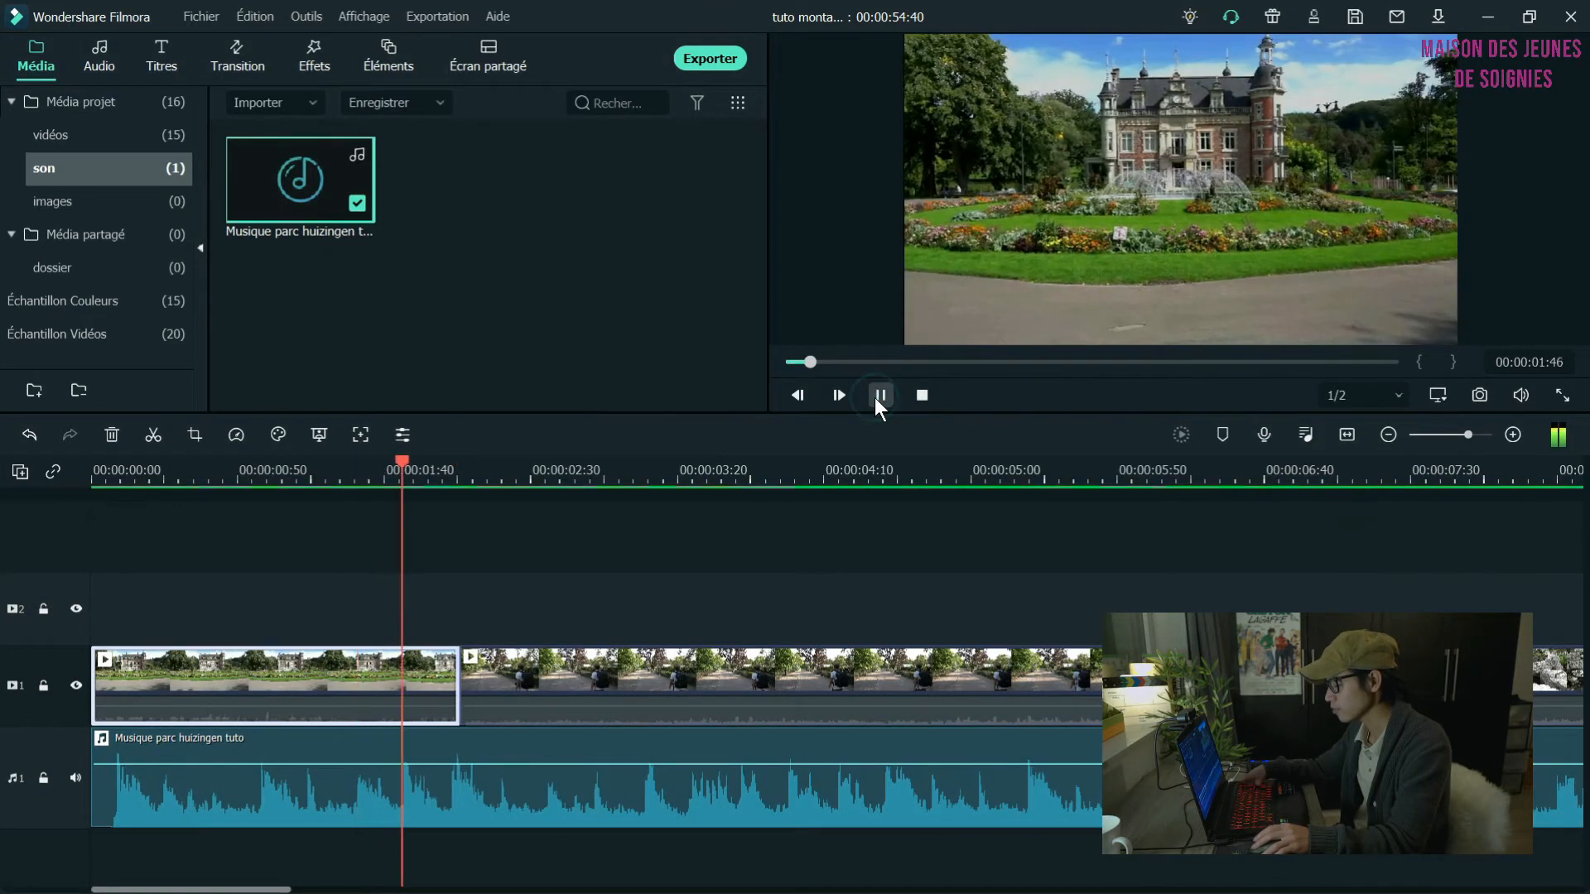
{"action": "left_click", "coordinate": [874, 396]}
{"action": "left_click", "coordinate": [443, 482]}
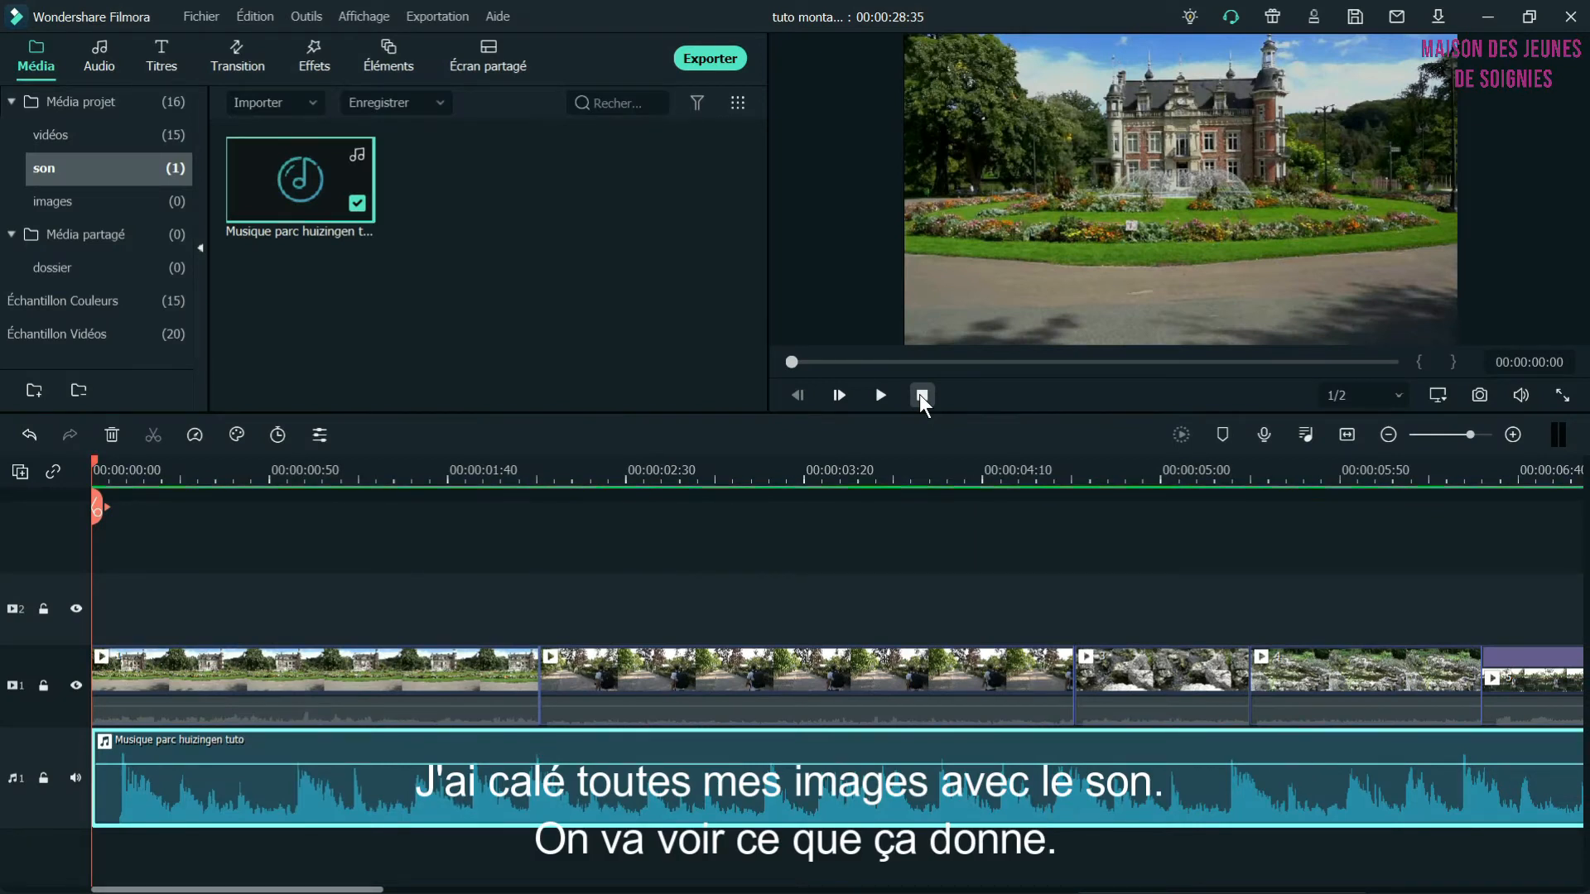
Play the whole sequence from the start to review how the images follow the music
{"action": "left_click", "coordinate": [878, 395]}
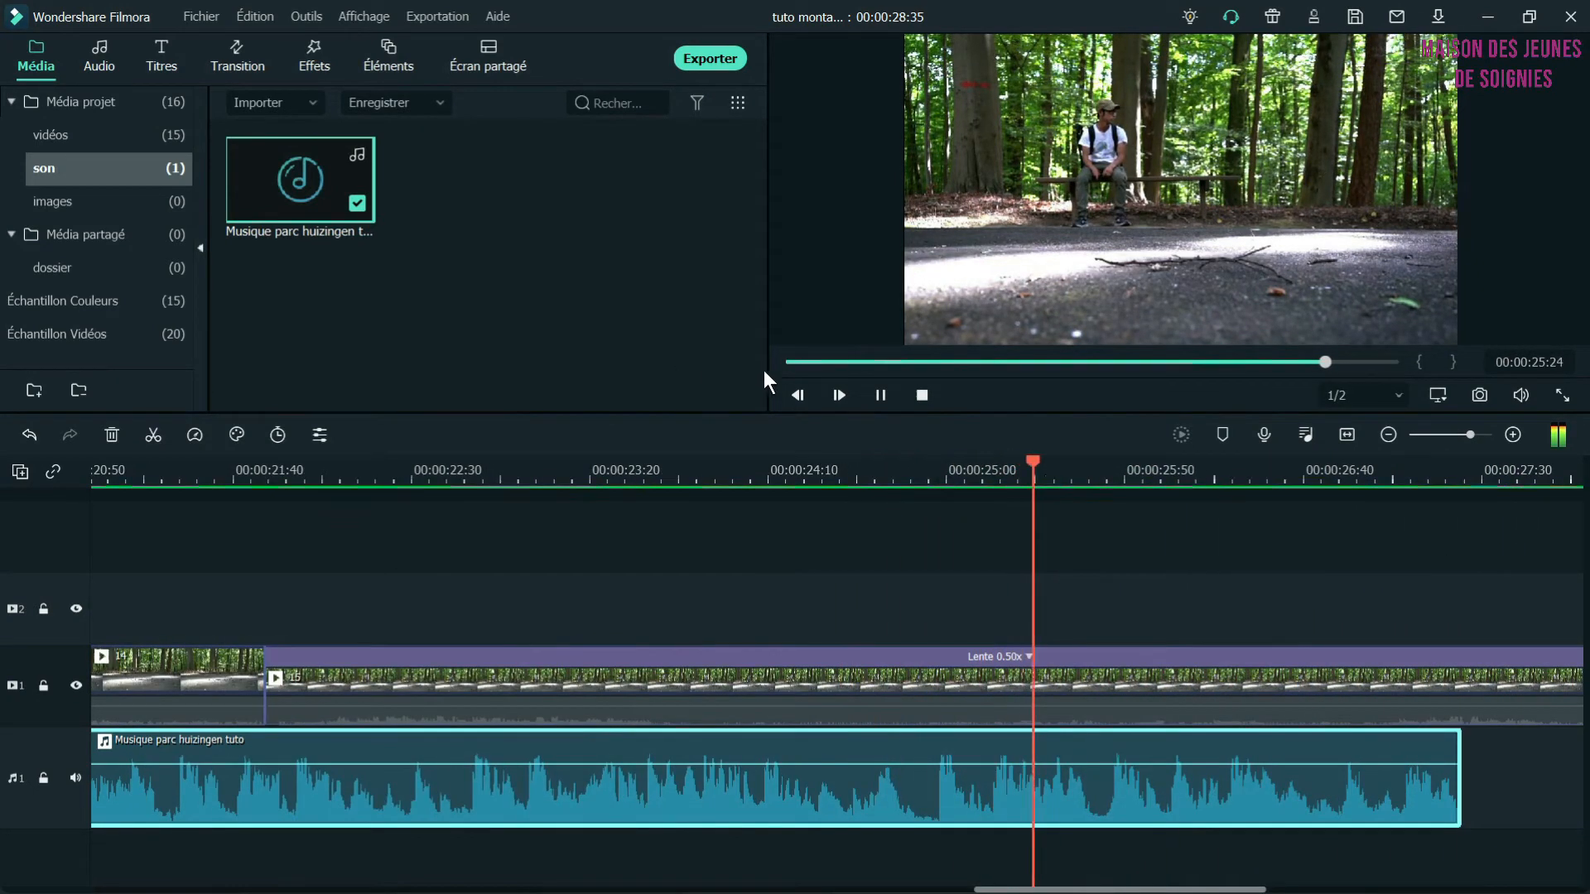
{"action": "left_click", "coordinate": [878, 394]}
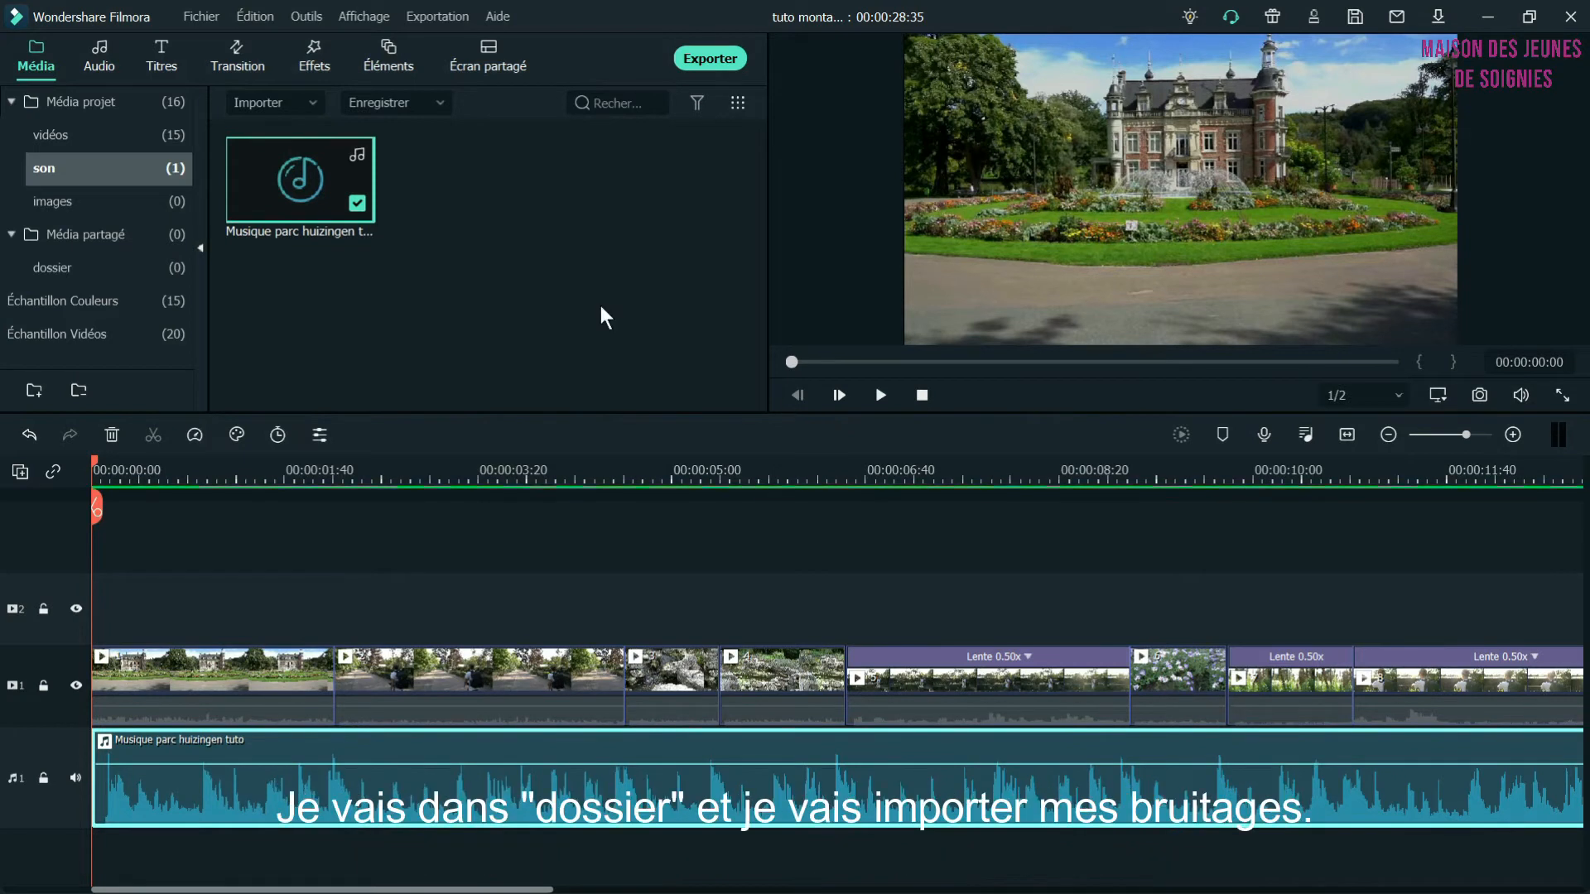
Import all six sound effects from the 2_bruitage folder into the project's son folder
{"action": "left_click", "coordinate": [272, 103]}
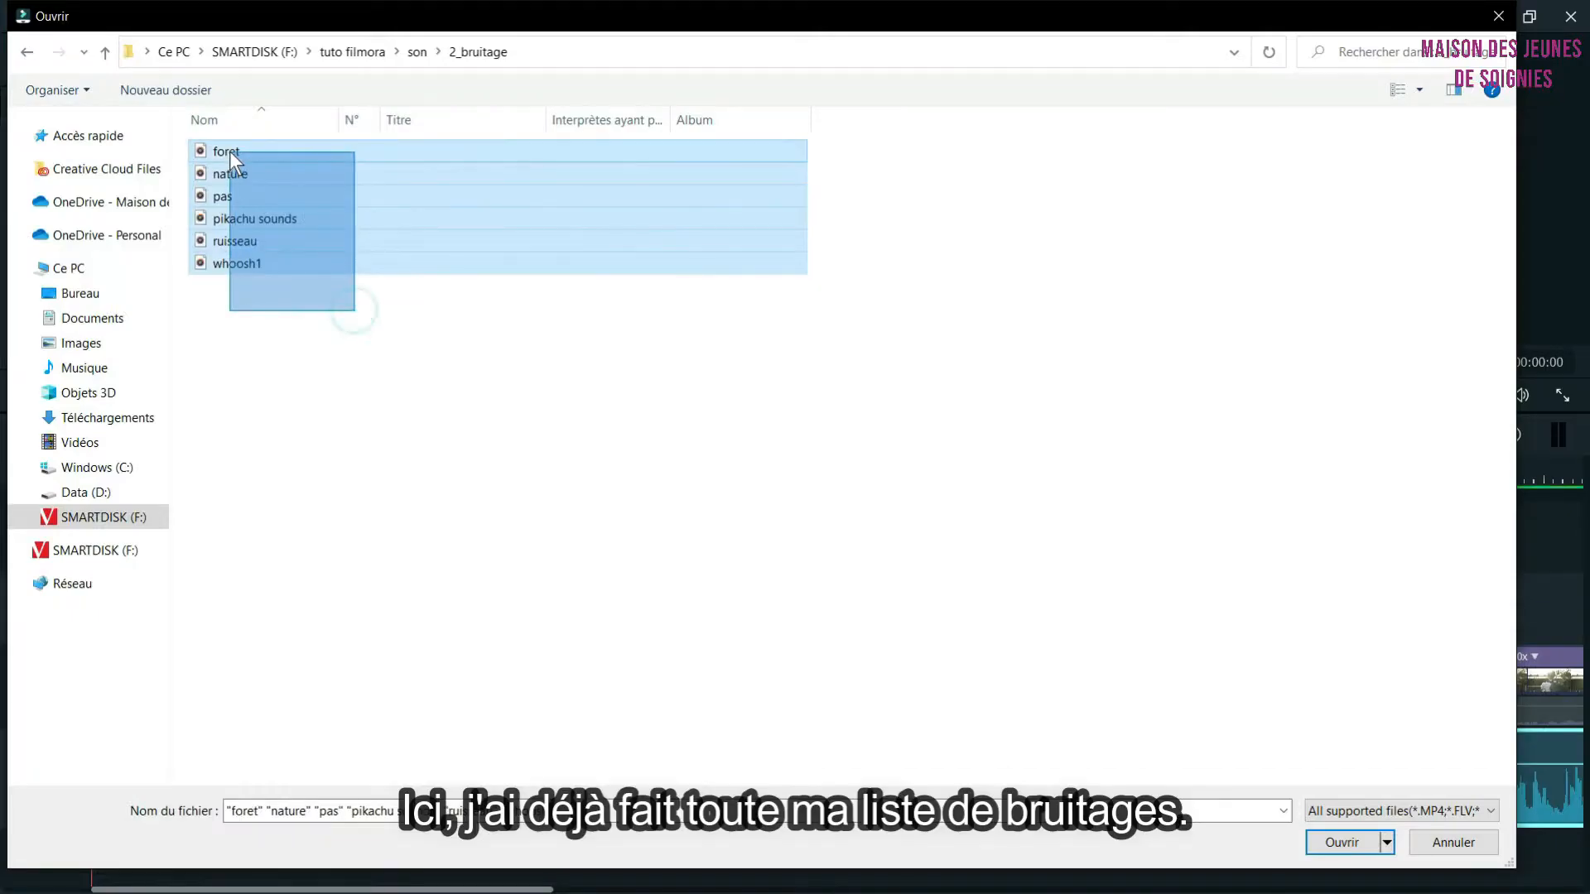
{"action": "left_click_drag", "start_coordinate": [230, 151], "coordinate": [226, 148]}
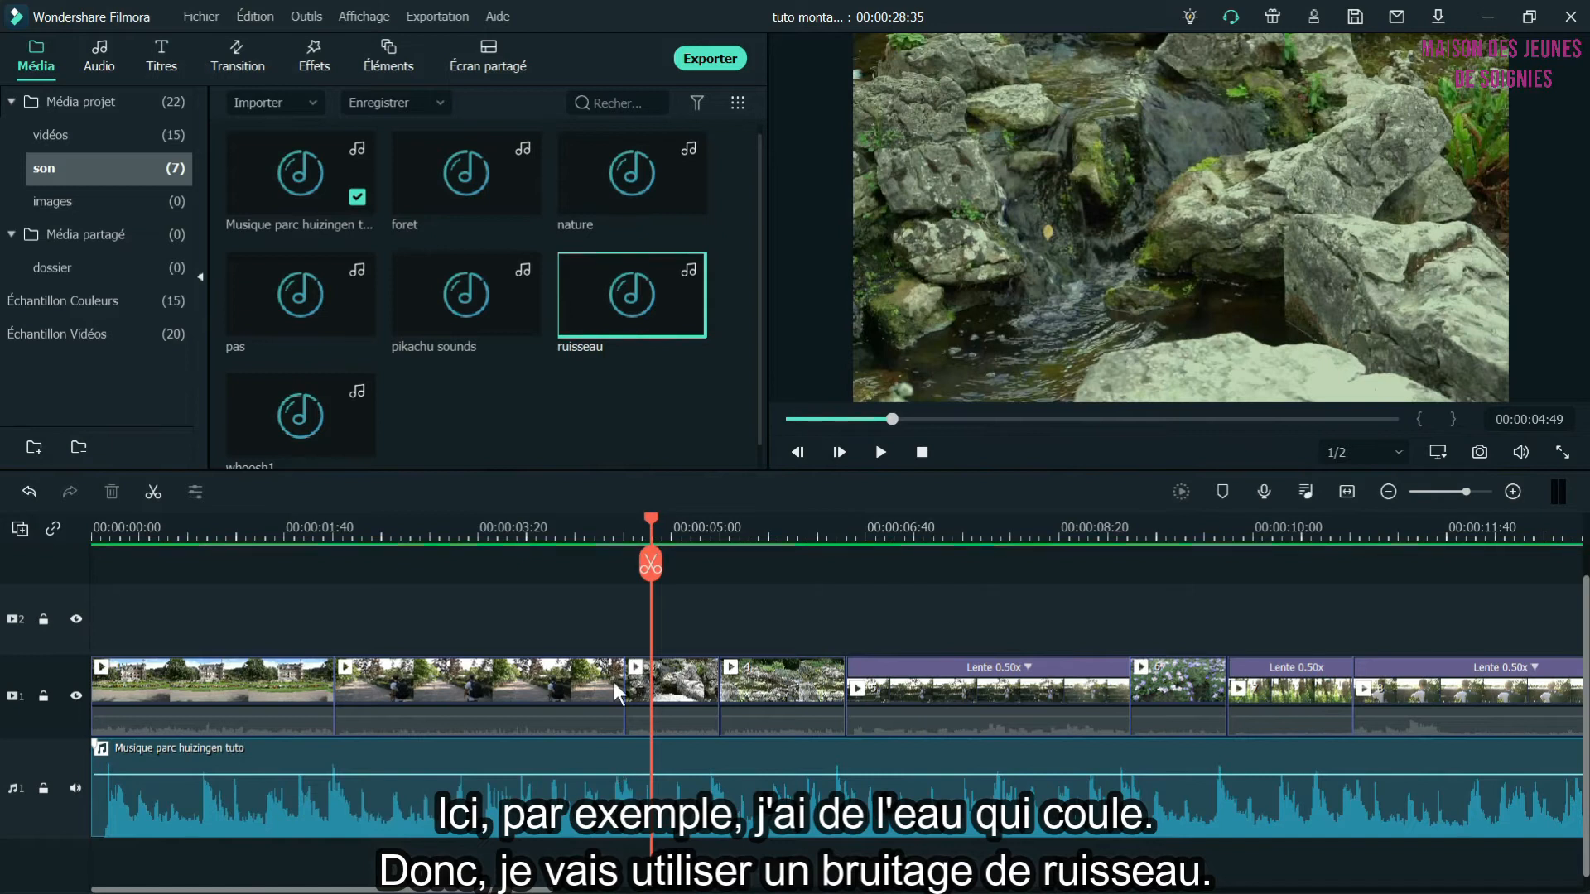
Place the ruisseau sound effect on its own audio track beneath clips 3 and 4 and listen to it with the video
{"action": "mouse_move", "coordinate": [648, 355]}
{"action": "left_click_drag", "start_coordinate": [642, 339], "coordinate": [629, 795]}
{"action": "left_click", "coordinate": [879, 452]}
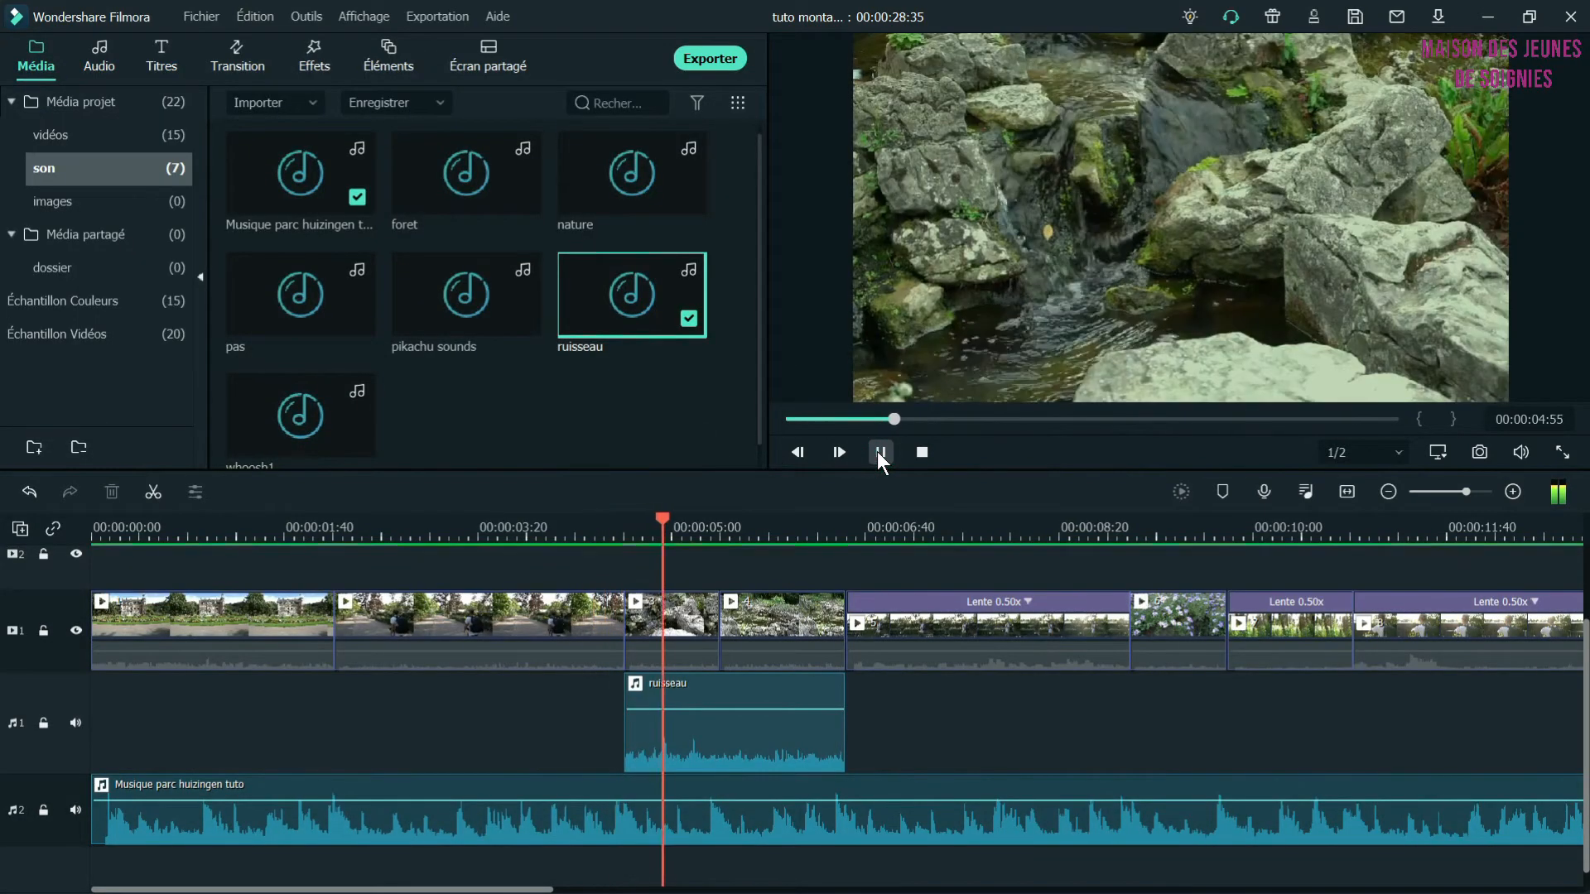
{"action": "left_click", "coordinate": [876, 450]}
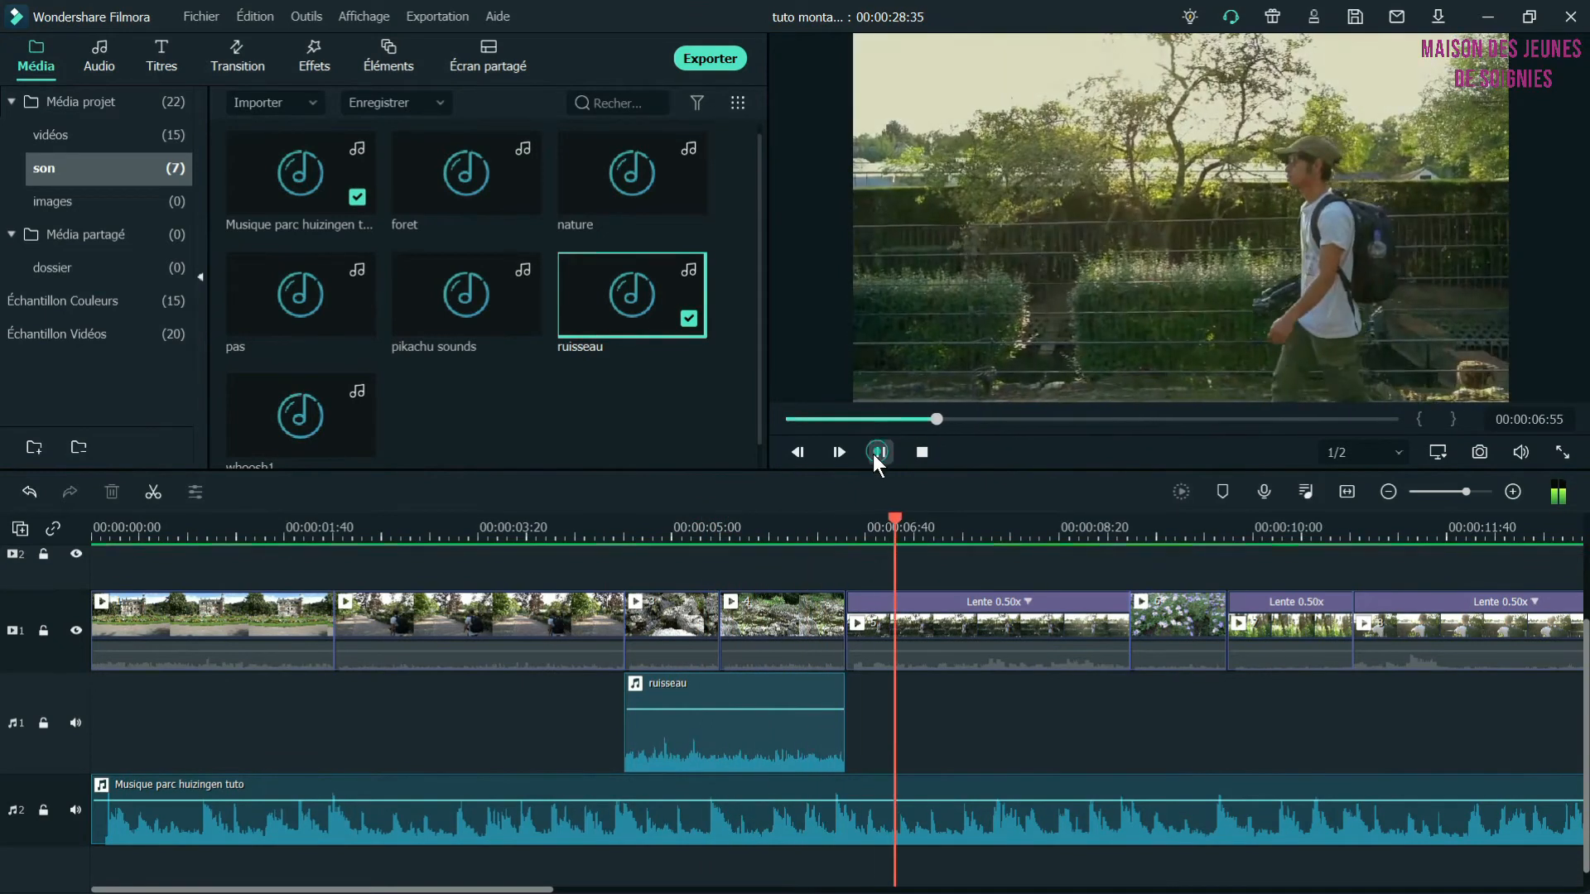
{"action": "double_click", "coordinate": [697, 733]}
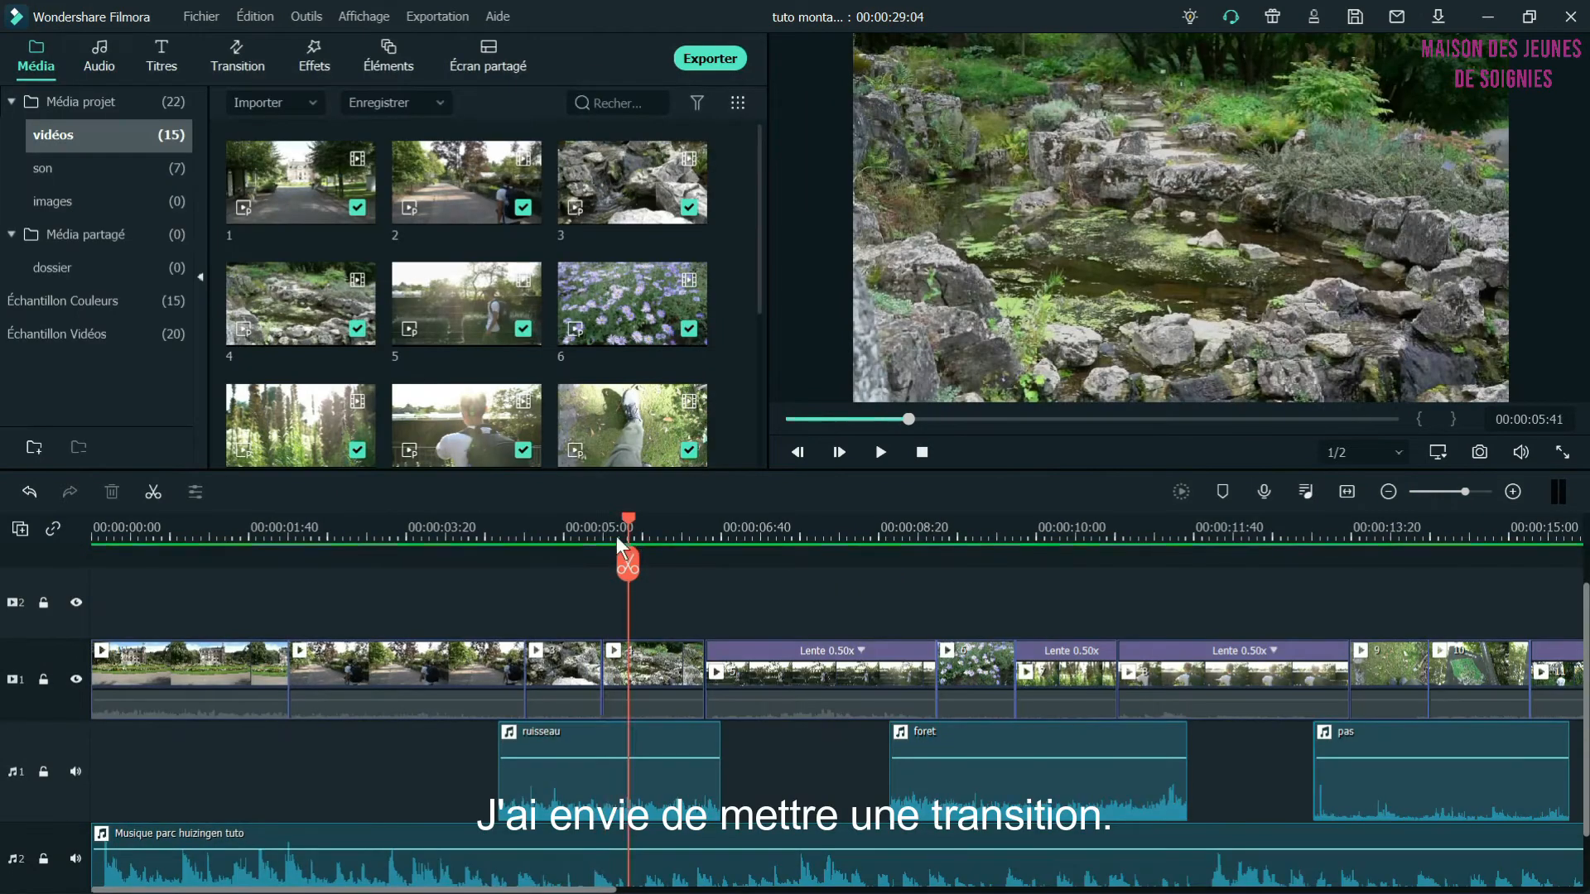
Review the shots on both sides of the cut between clips 3 and 4, and add the Vortex Zoom 6 transition there
{"action": "left_click_drag", "start_coordinate": [616, 535], "coordinate": [556, 548]}
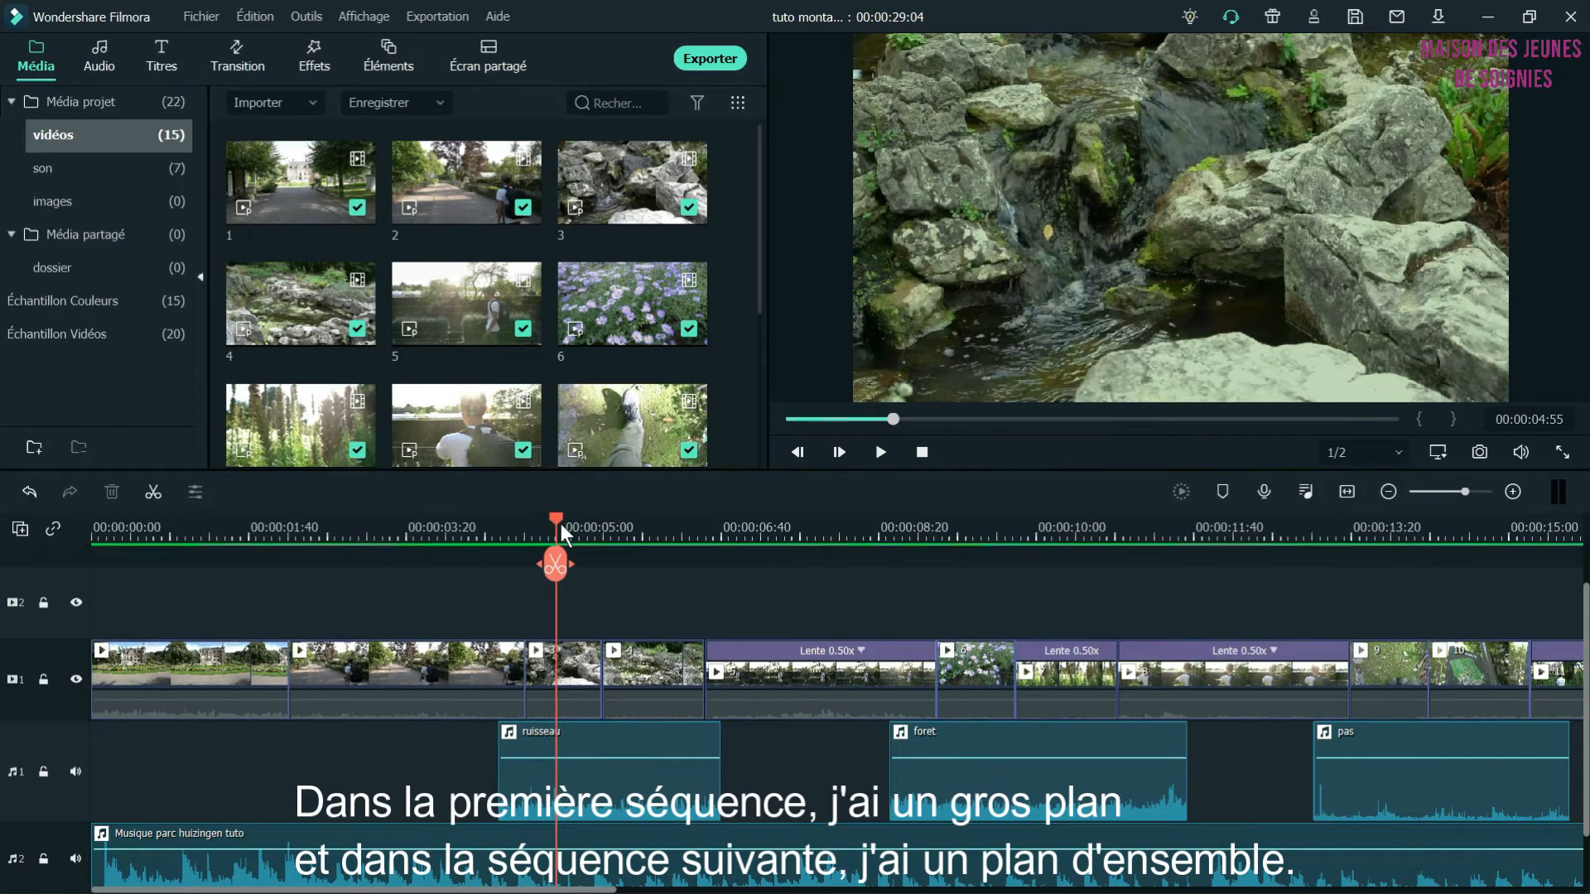
{"action": "left_click", "coordinate": [631, 522]}
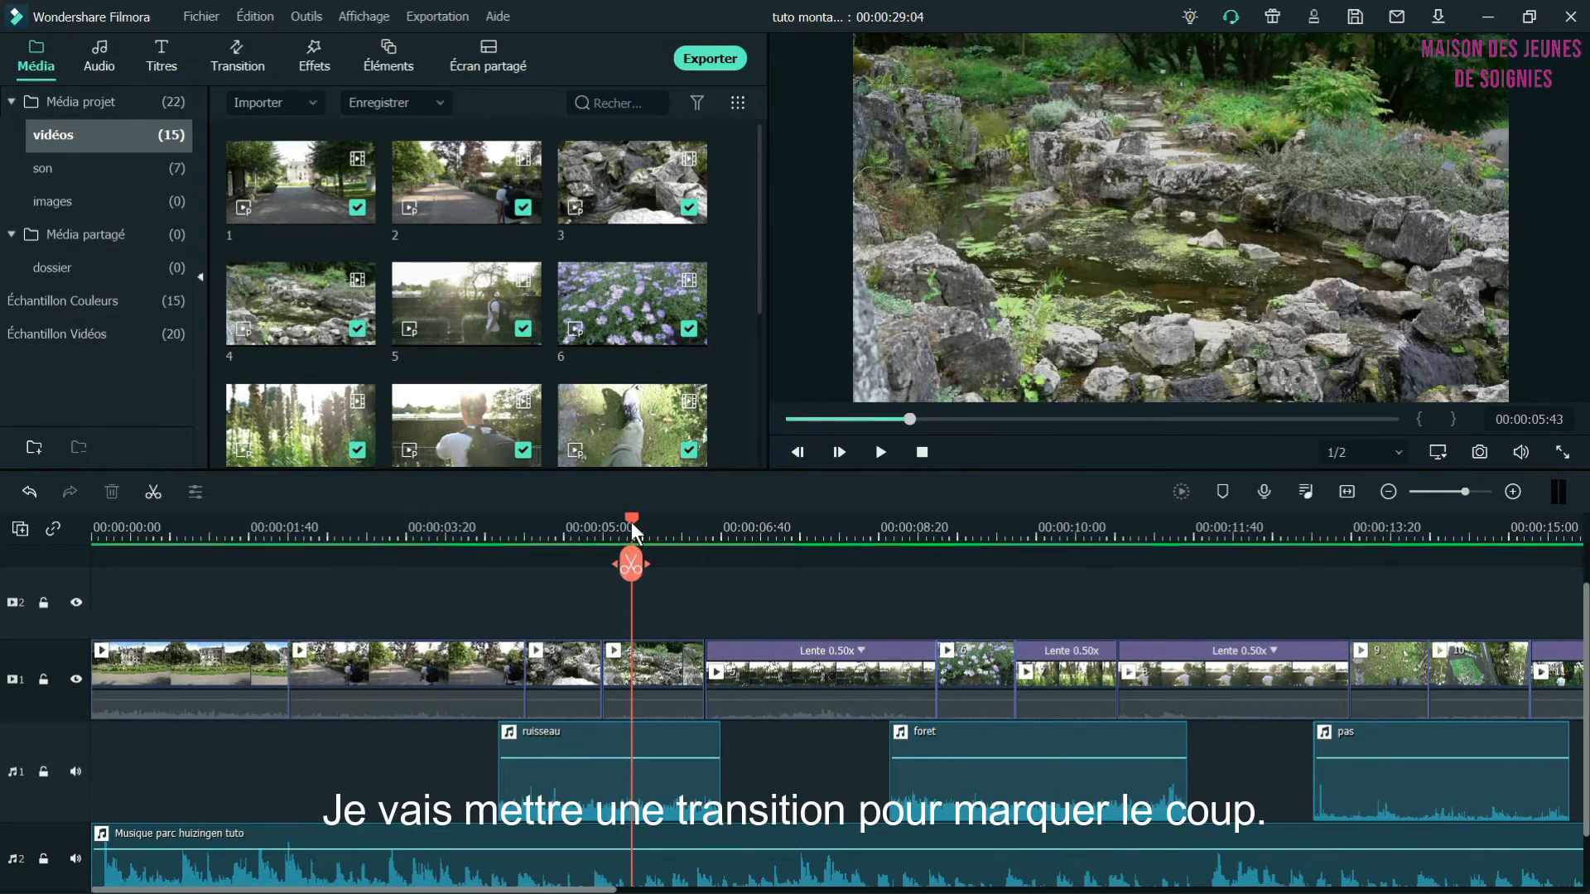
{"action": "left_click", "coordinate": [238, 56]}
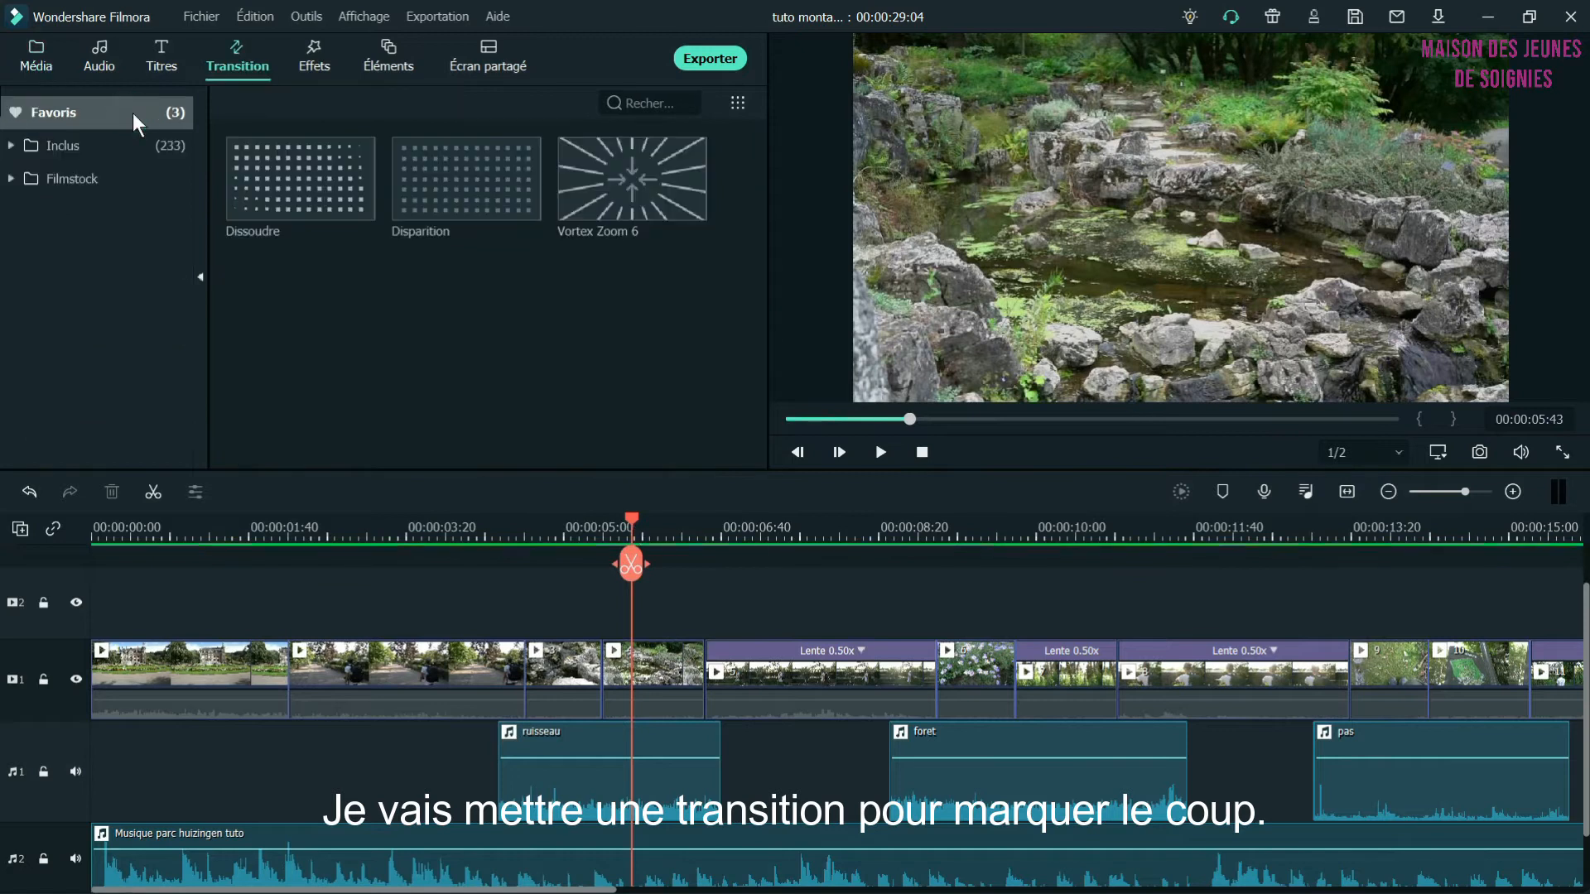
{"action": "left_click_drag", "start_coordinate": [594, 166], "coordinate": [599, 669]}
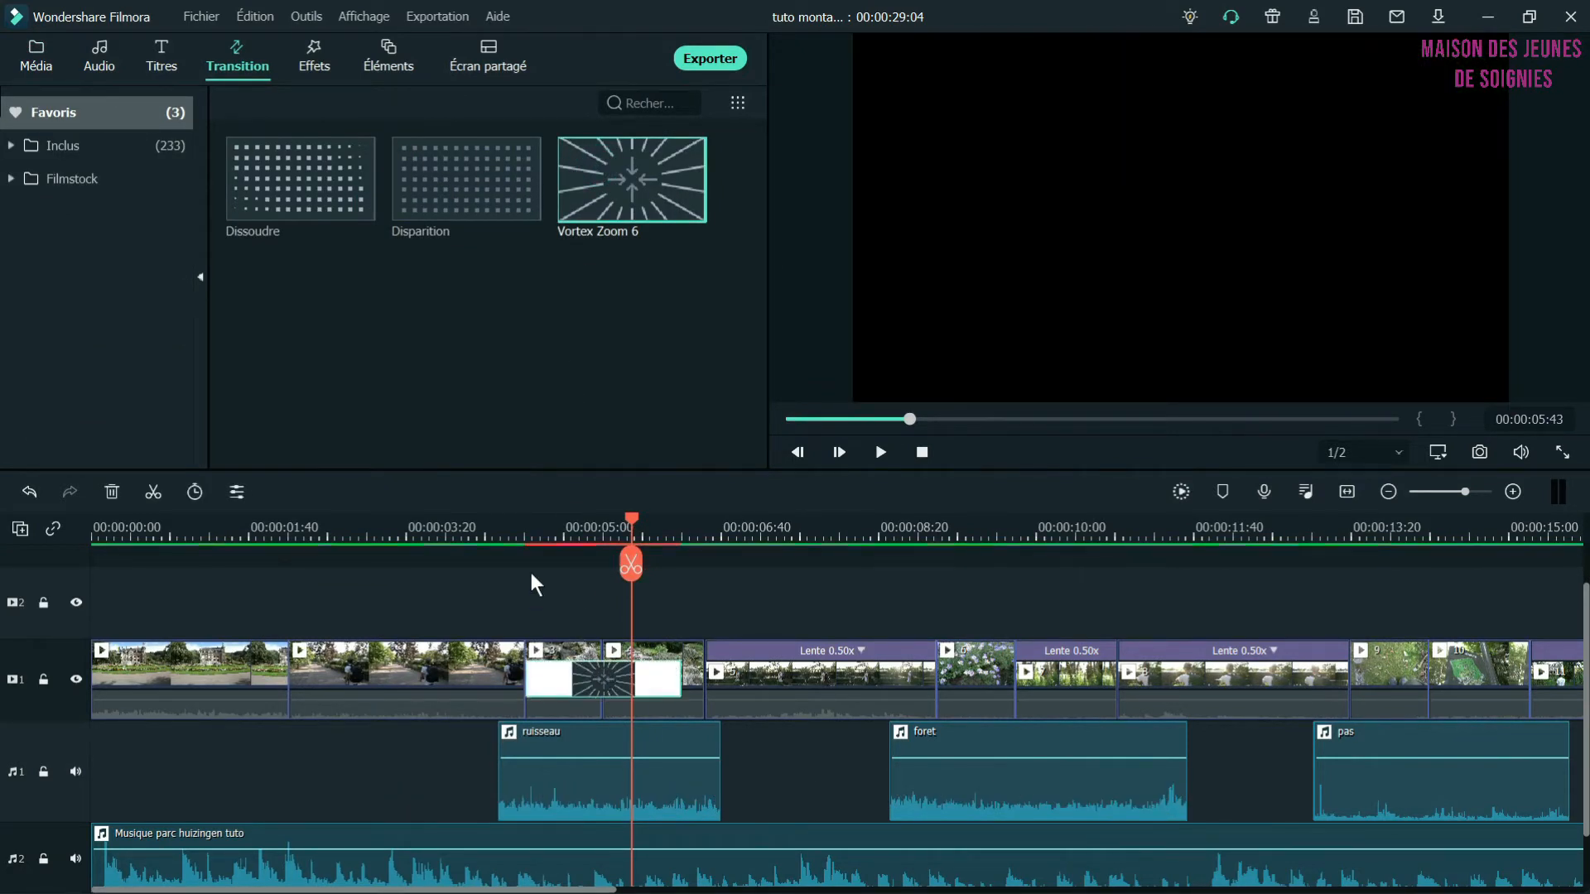
Shorten the Vortex Zoom 6 transition around the cut between clips 3 and 4, and compare its playback before and after
{"action": "left_click", "coordinate": [501, 530]}
{"action": "left_click", "coordinate": [874, 453]}
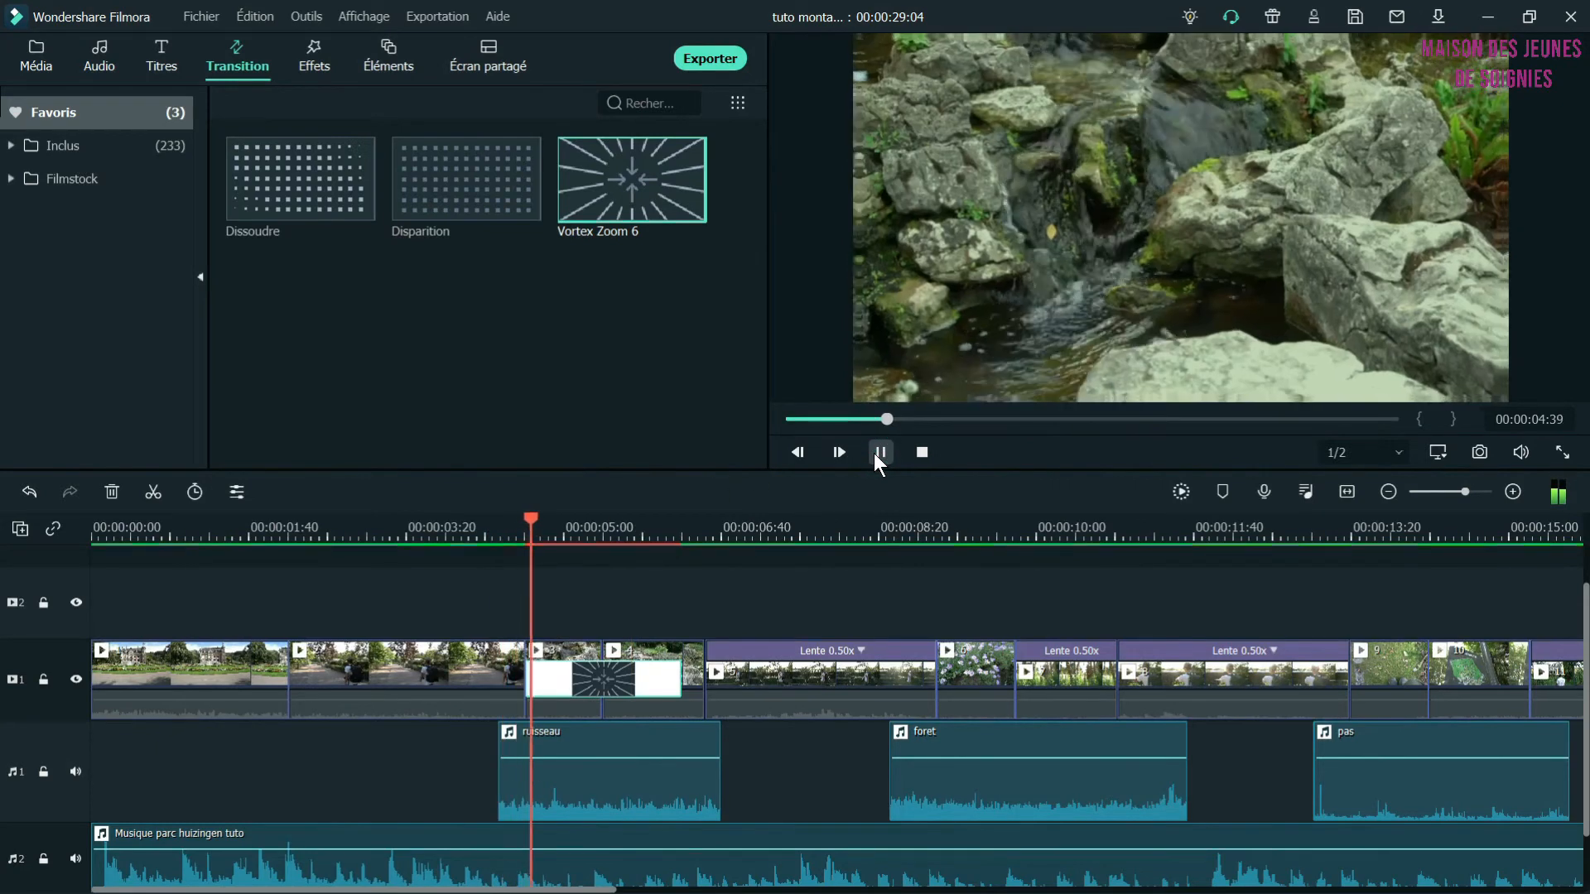
{"action": "left_click", "coordinate": [874, 454]}
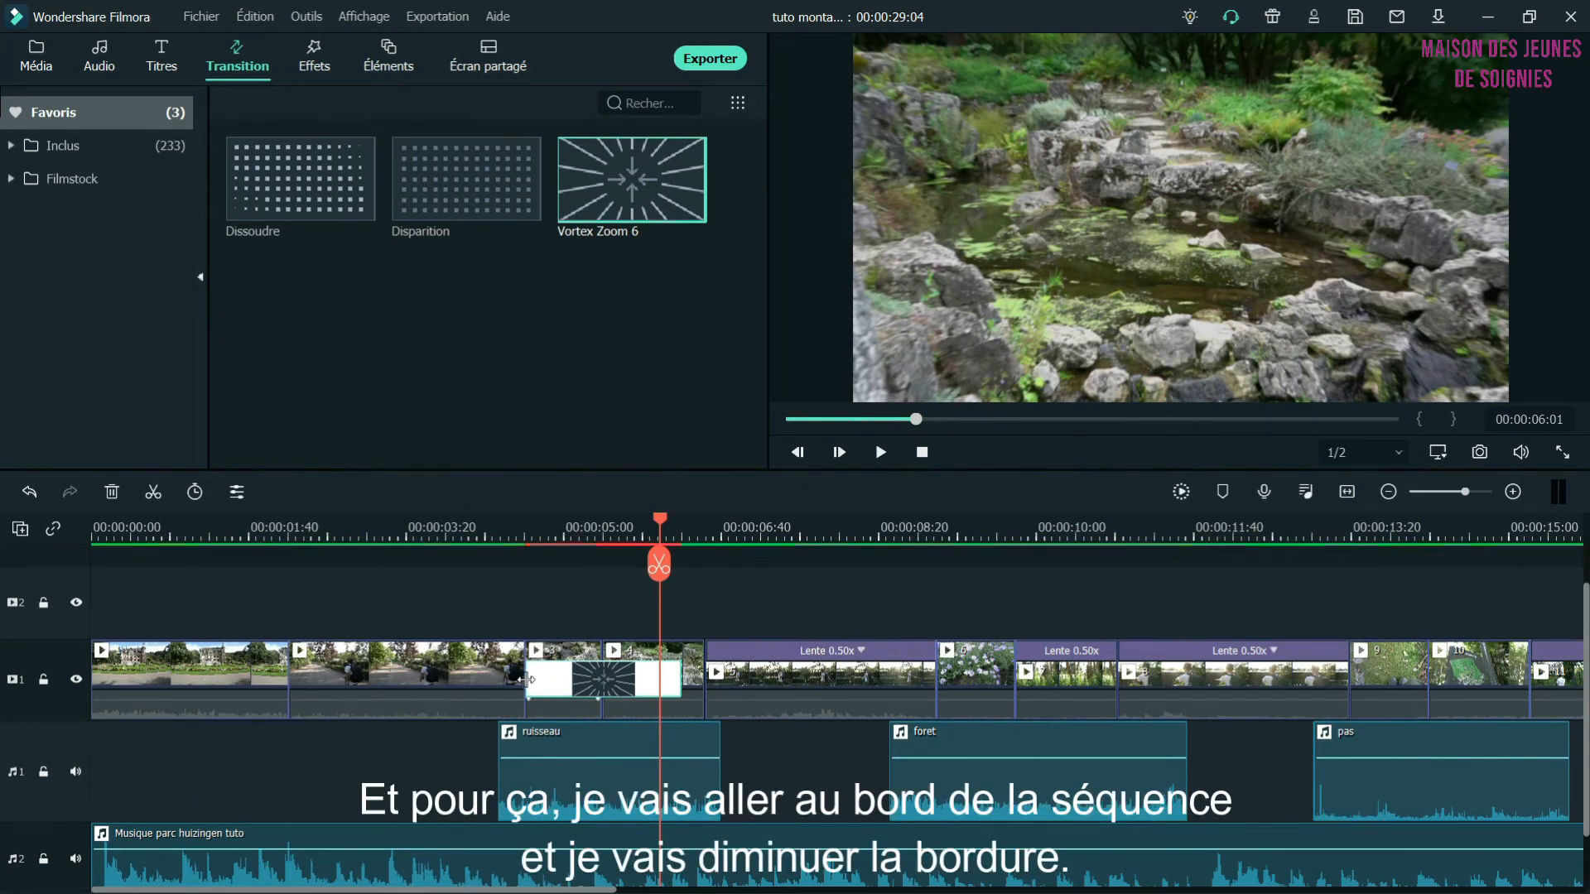
{"action": "left_click_drag", "start_coordinate": [559, 680], "coordinate": [571, 682]}
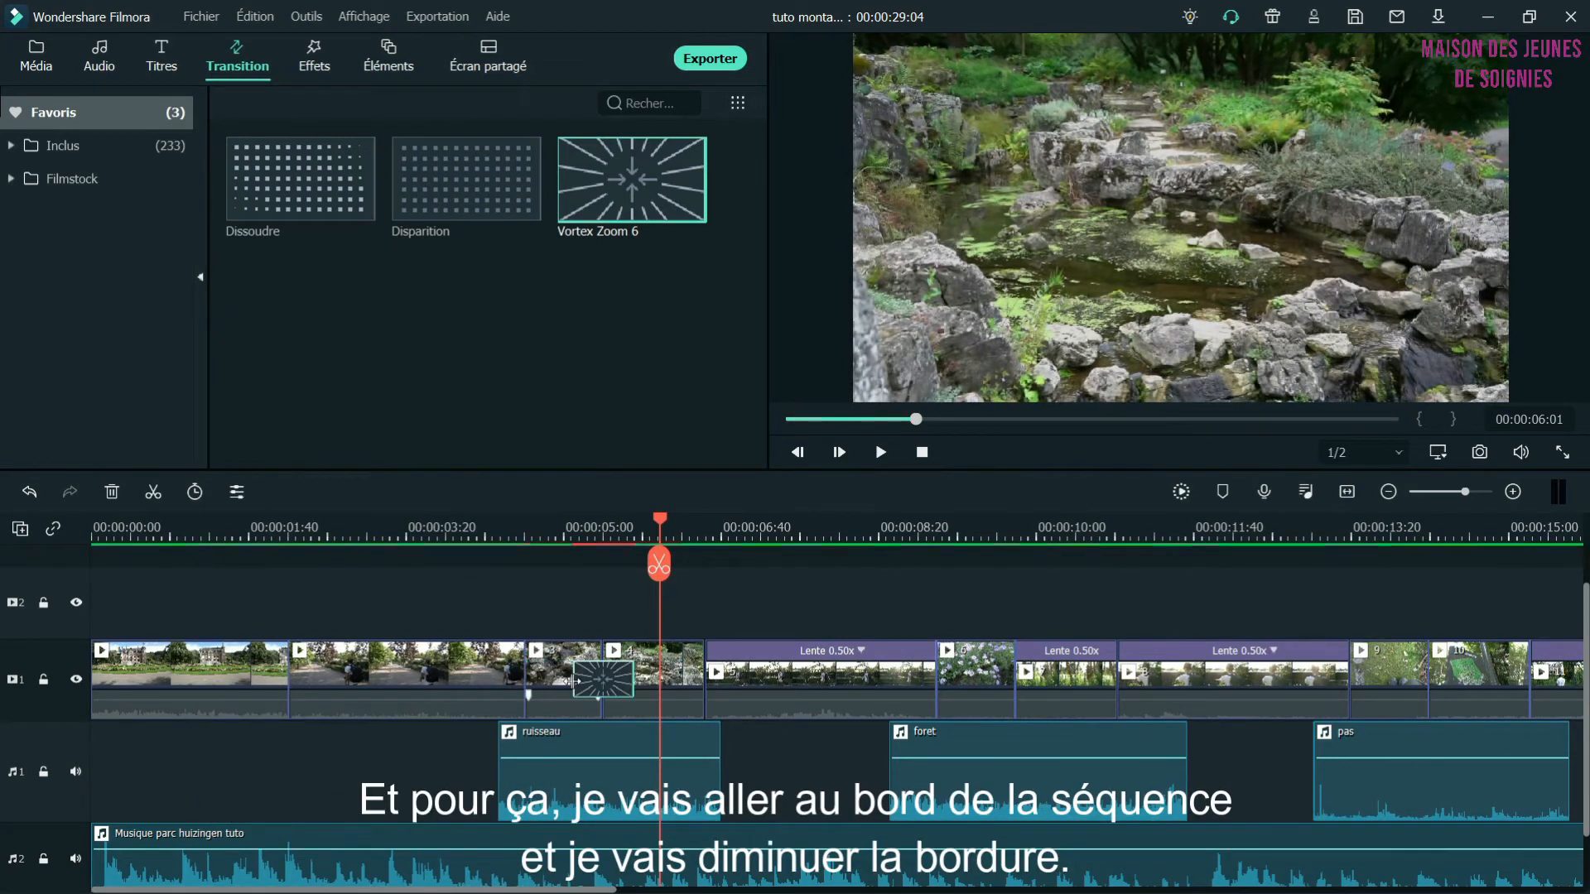
{"action": "left_click", "coordinate": [517, 525]}
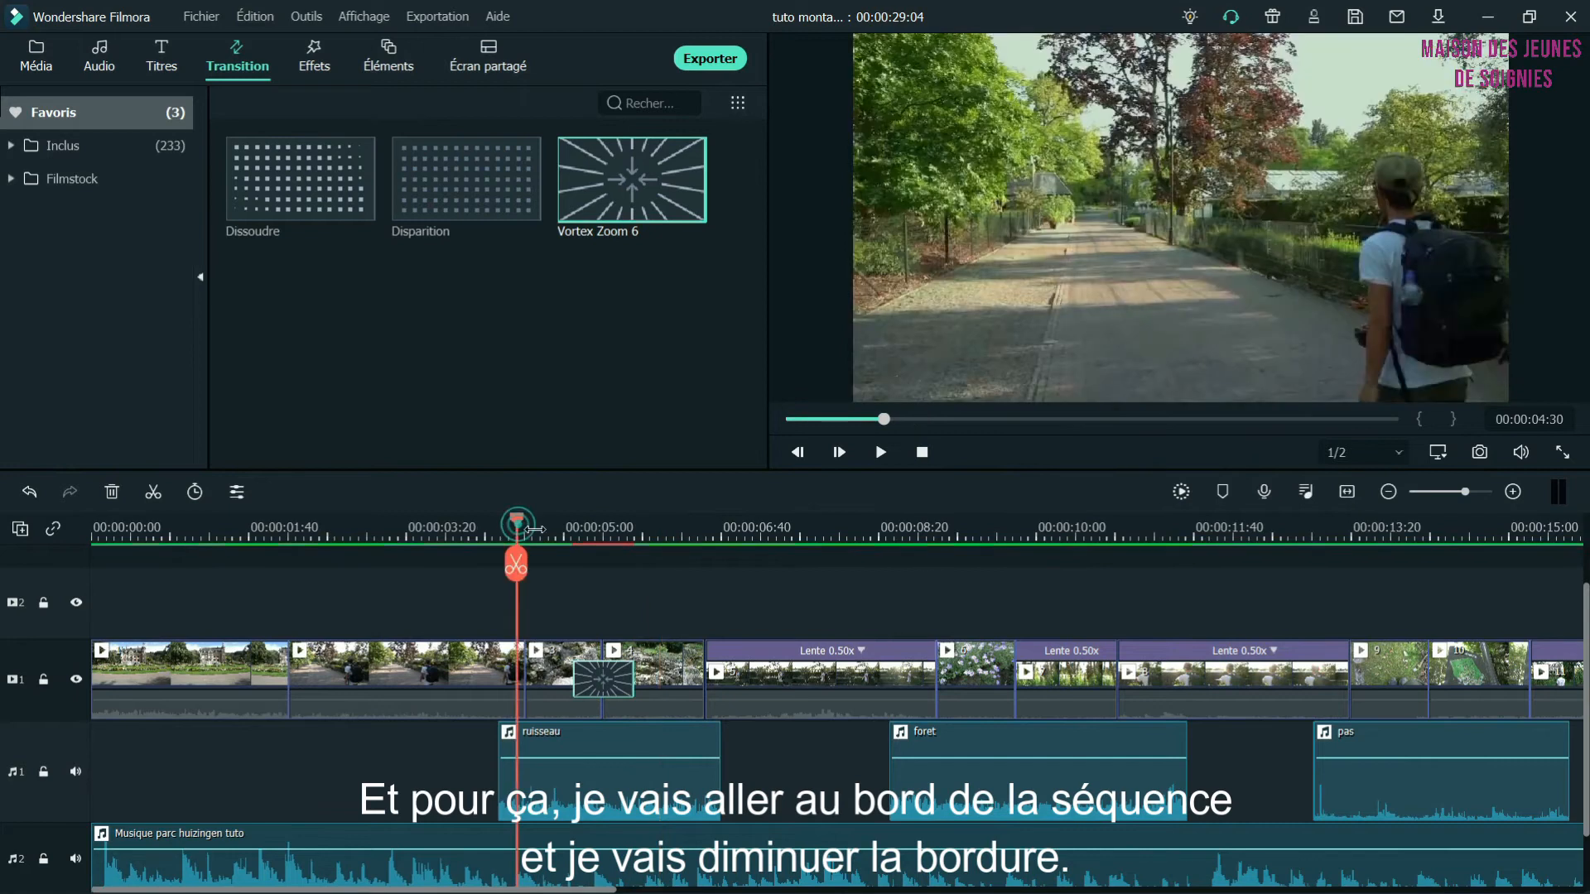
{"action": "left_click", "coordinate": [879, 452]}
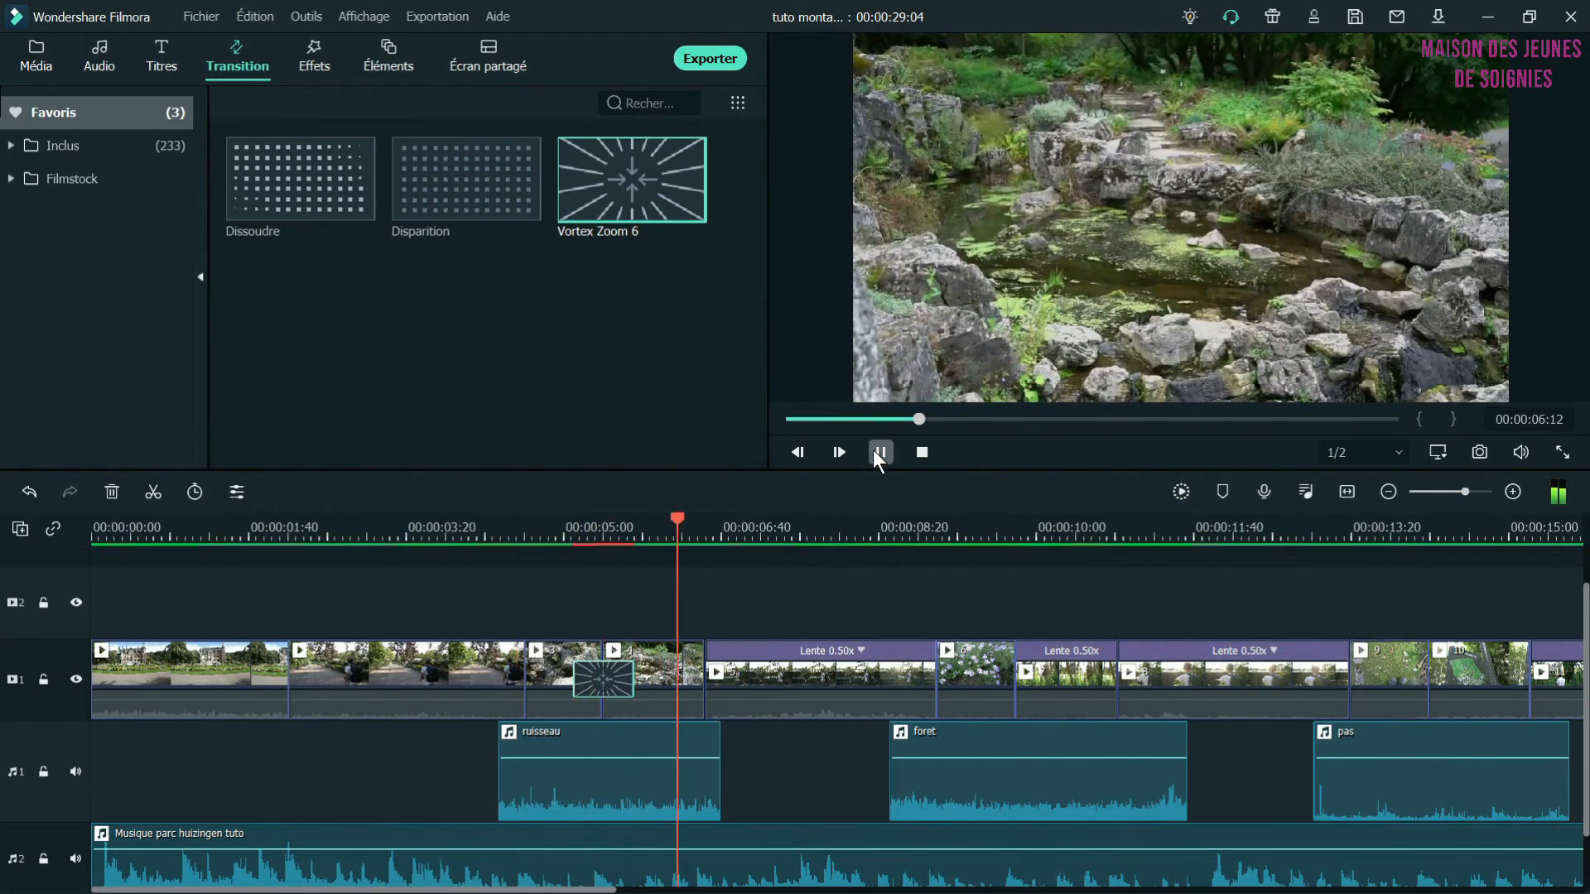
{"action": "left_click", "coordinate": [877, 448]}
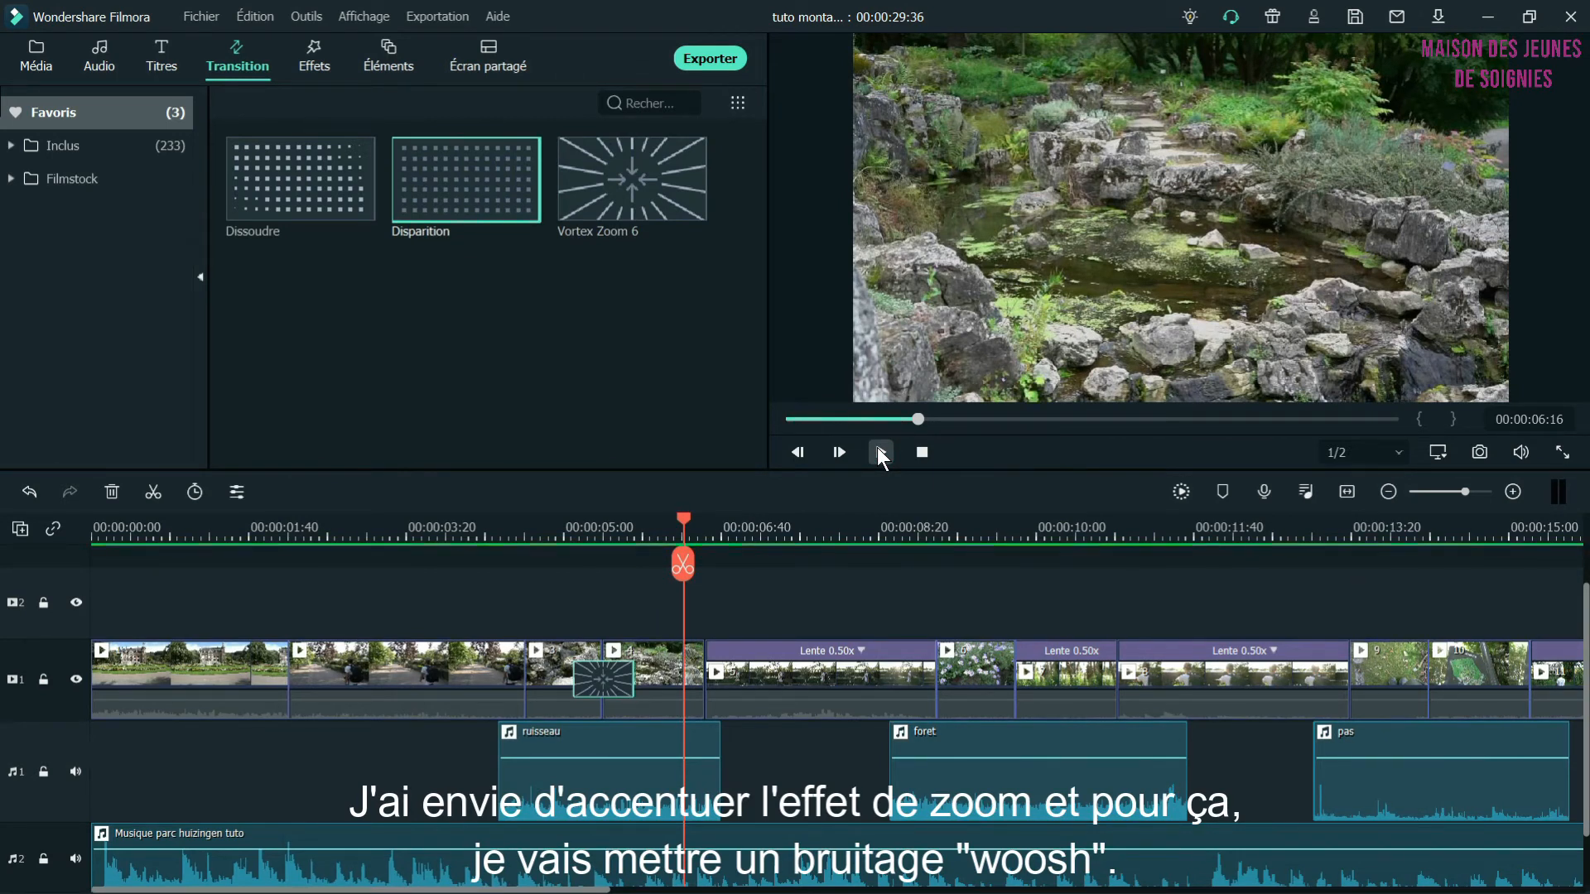
Add the whoosh1 sound from the son folder on a new audio track beneath the zoom transition and listen to the result
{"action": "left_click", "coordinate": [36, 60]}
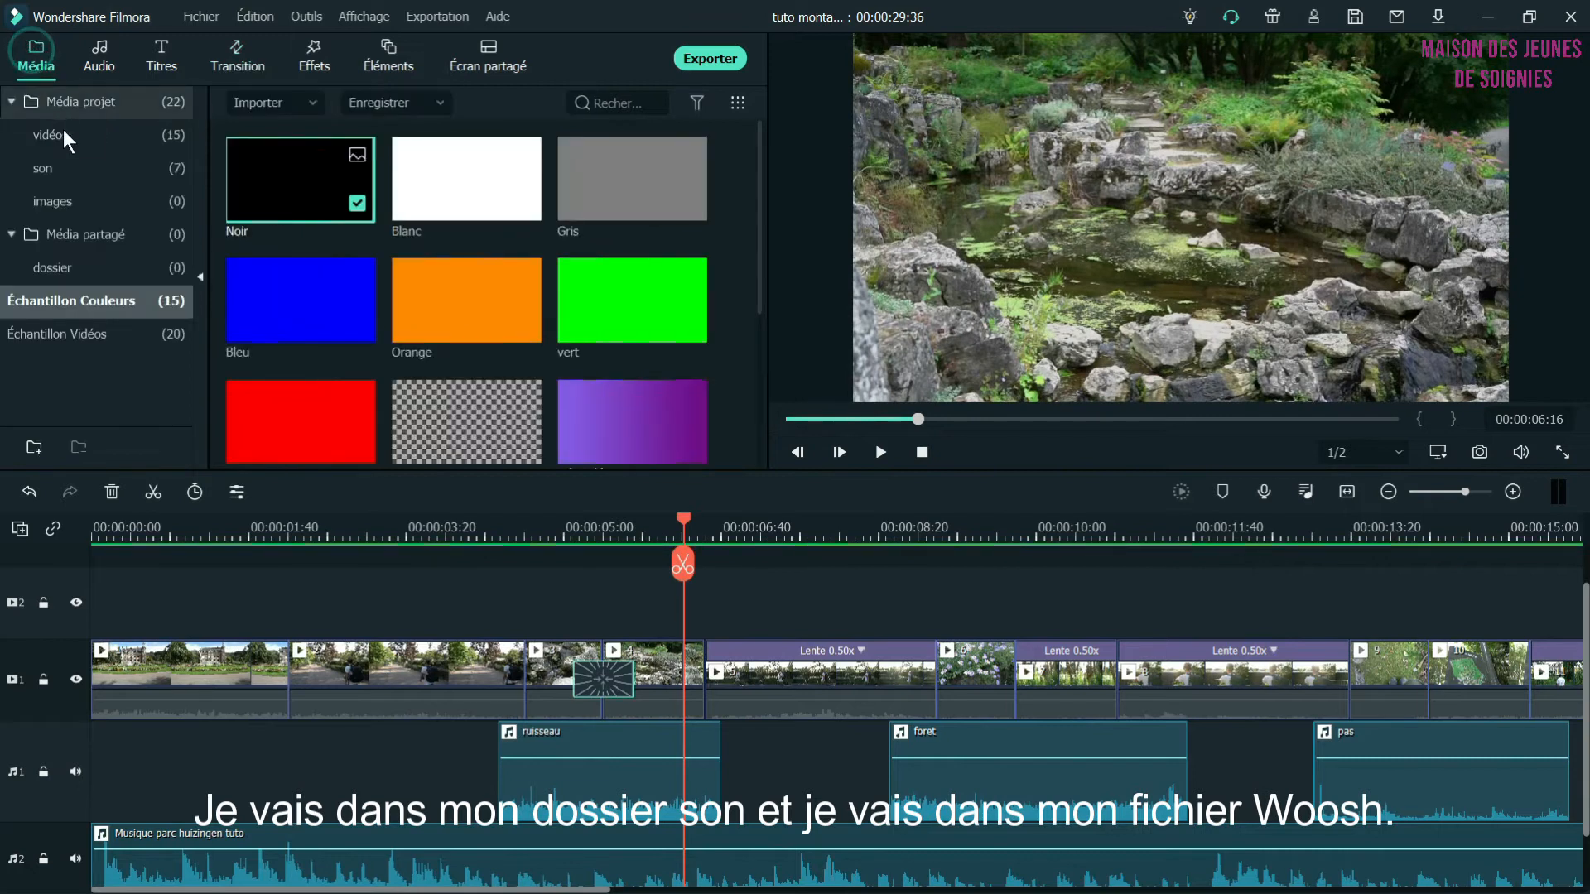
{"action": "left_click", "coordinate": [68, 161]}
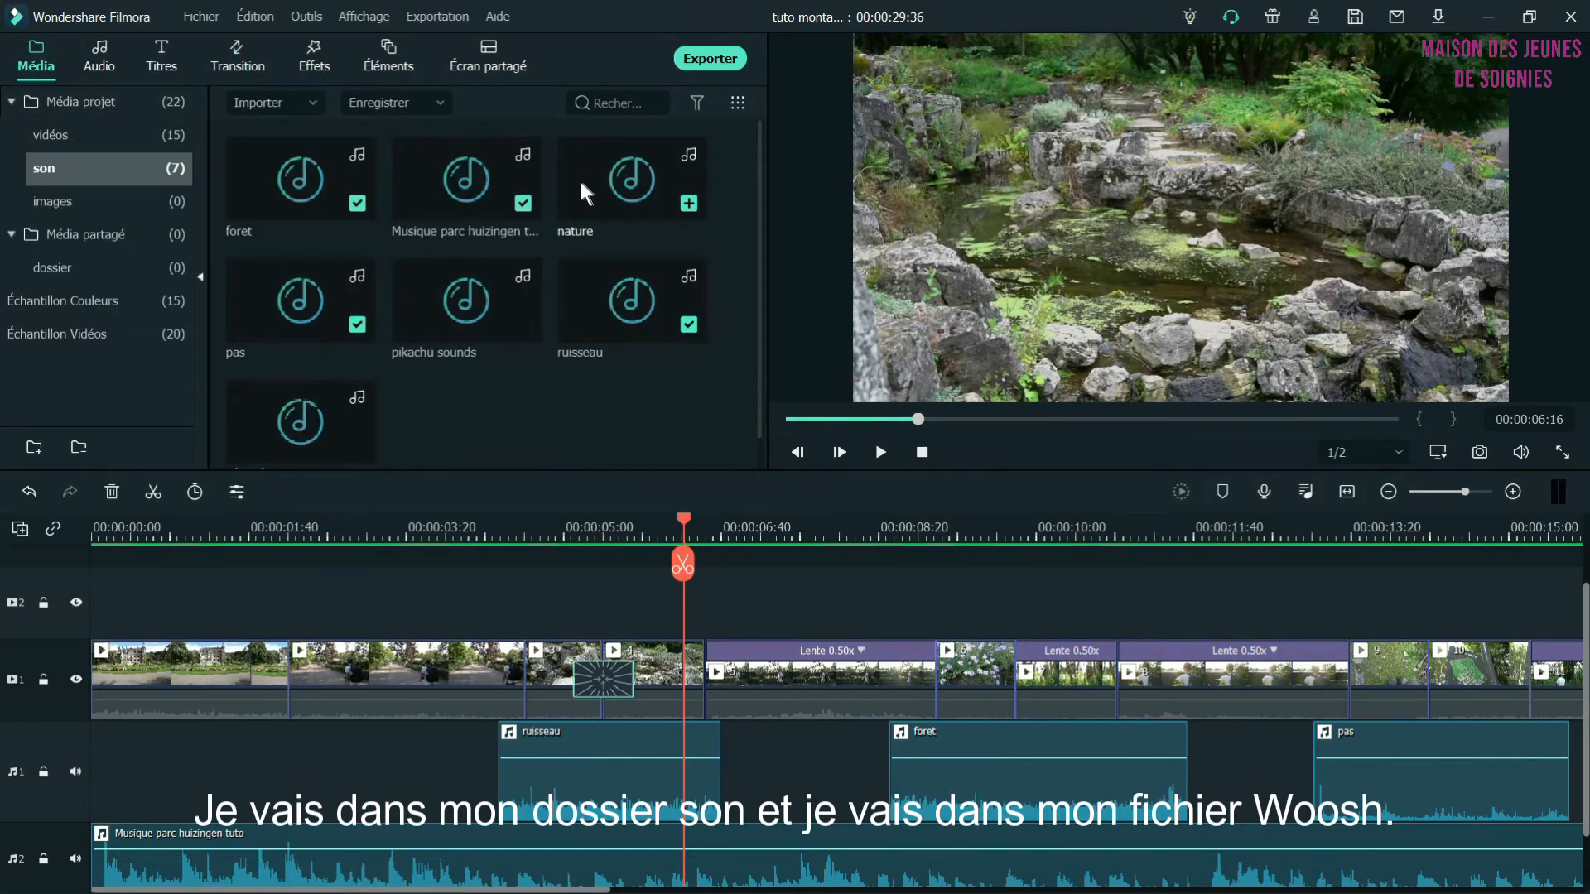
{"action": "scroll", "coordinate": [762, 389], "scroll_direction": "down", "scroll_amount": 1}
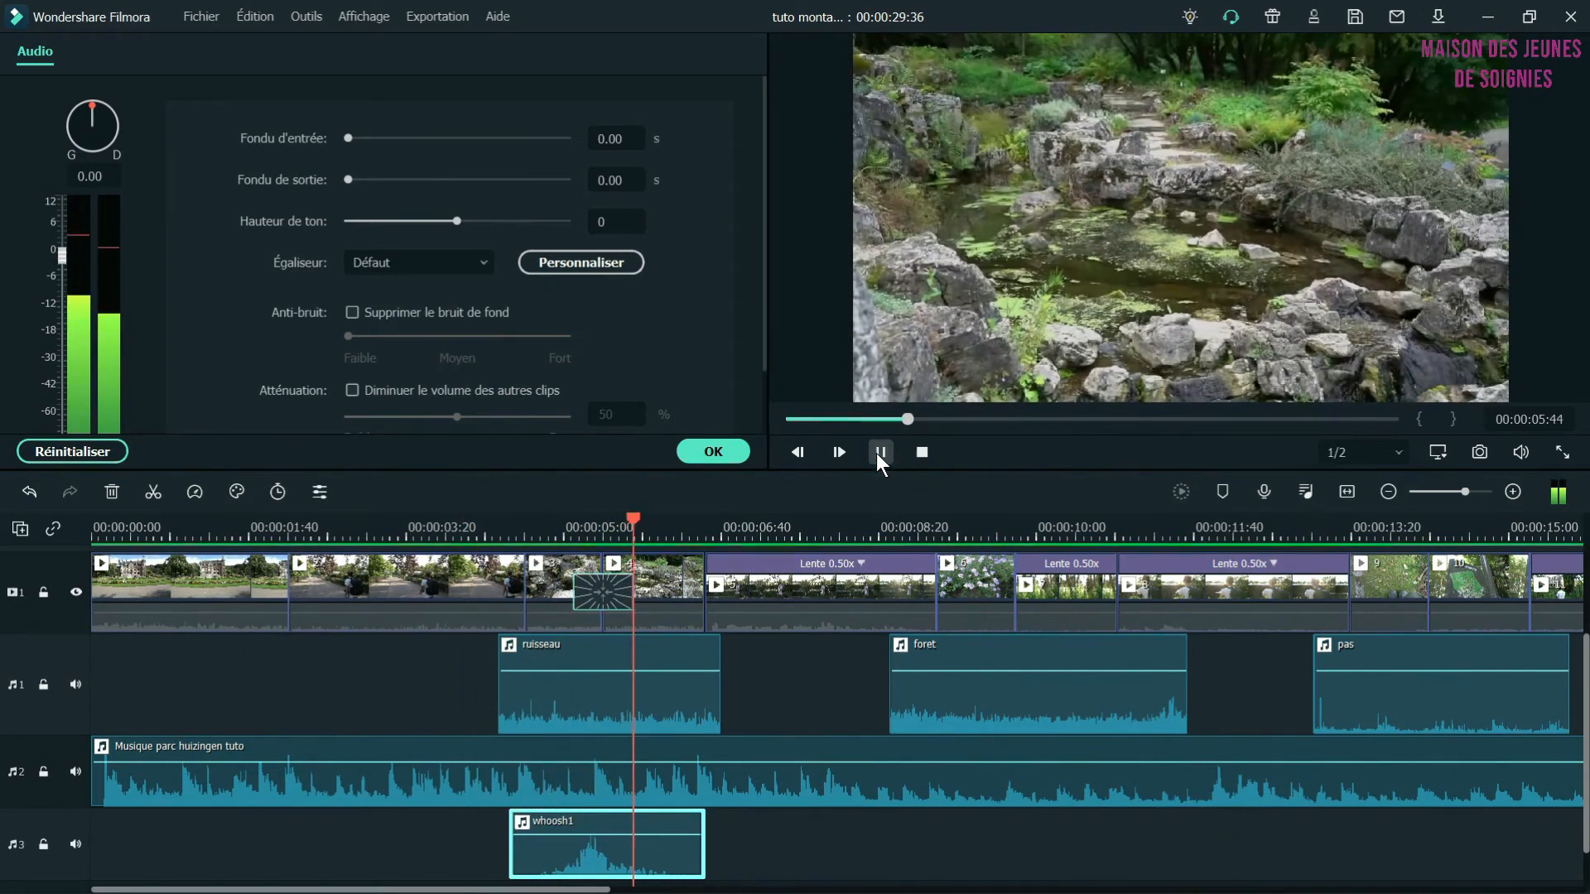
{"action": "left_click", "coordinate": [879, 452]}
{"action": "left_click", "coordinate": [563, 704]}
{"action": "left_click", "coordinate": [486, 517]}
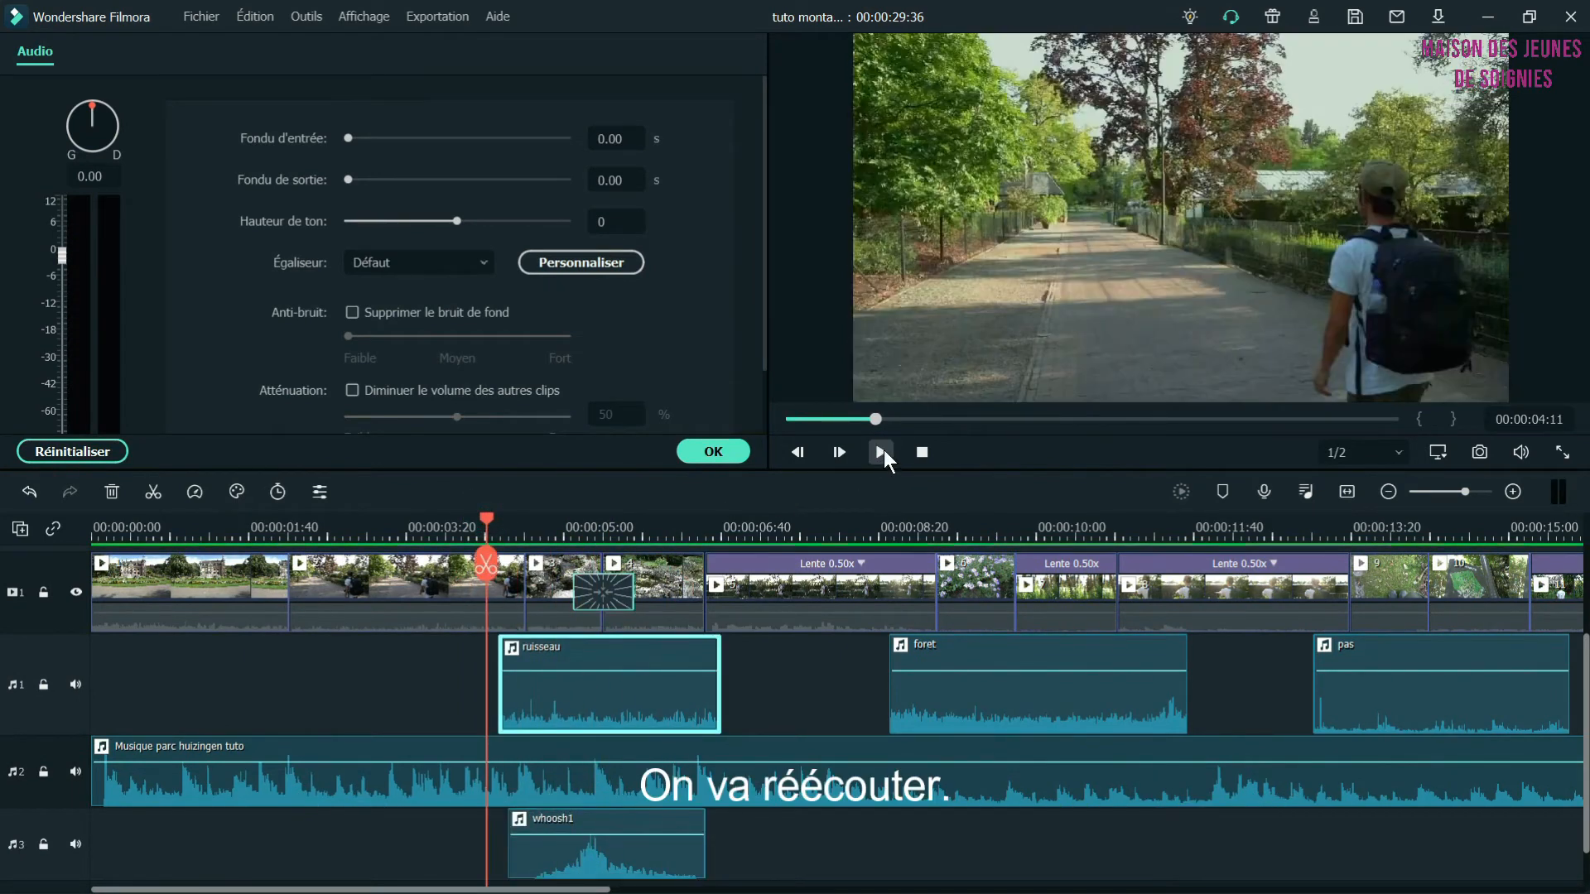
{"action": "left_click", "coordinate": [881, 451]}
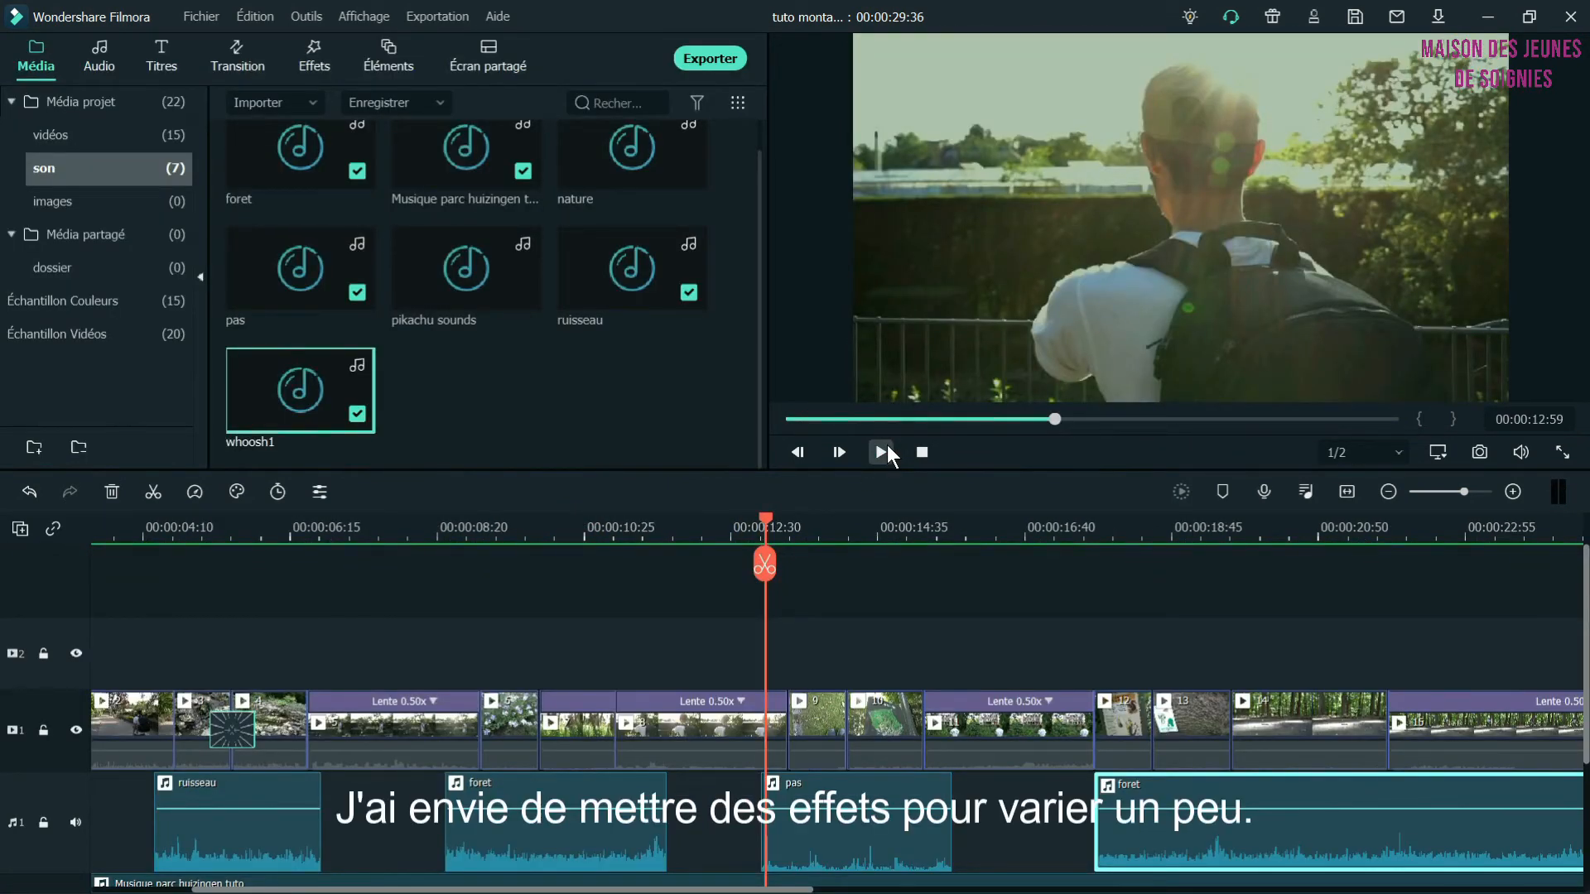
Add the favourite effect Mosaique de vidéos above clips 9 and 10, trim it to end with clip 10, and preview it
{"action": "left_click", "coordinate": [814, 522]}
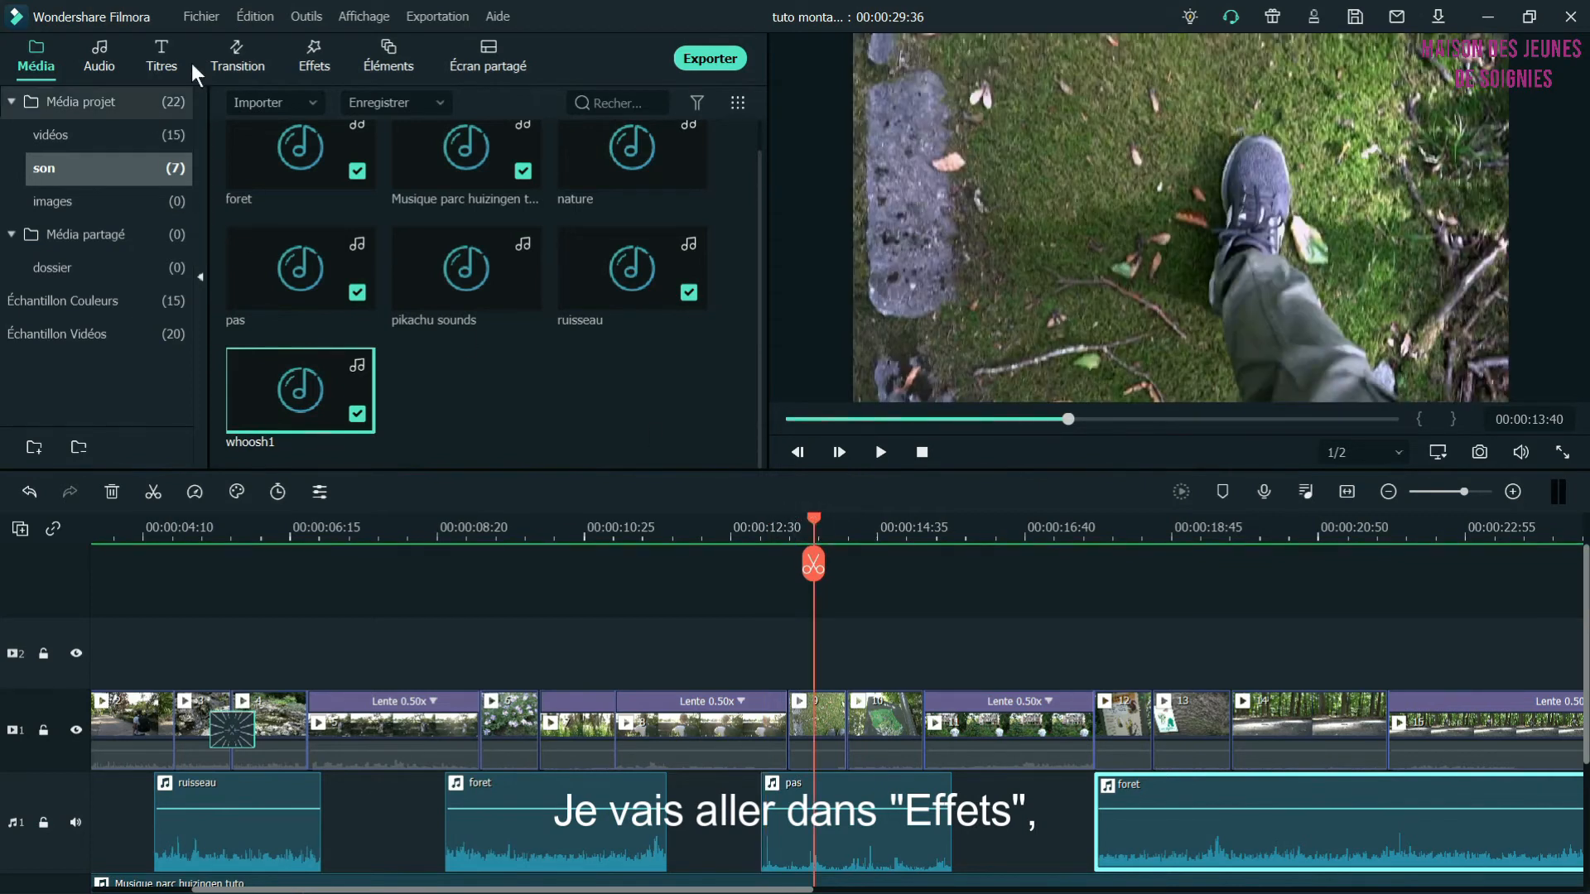
{"action": "left_click", "coordinate": [317, 51]}
{"action": "left_click", "coordinate": [126, 110]}
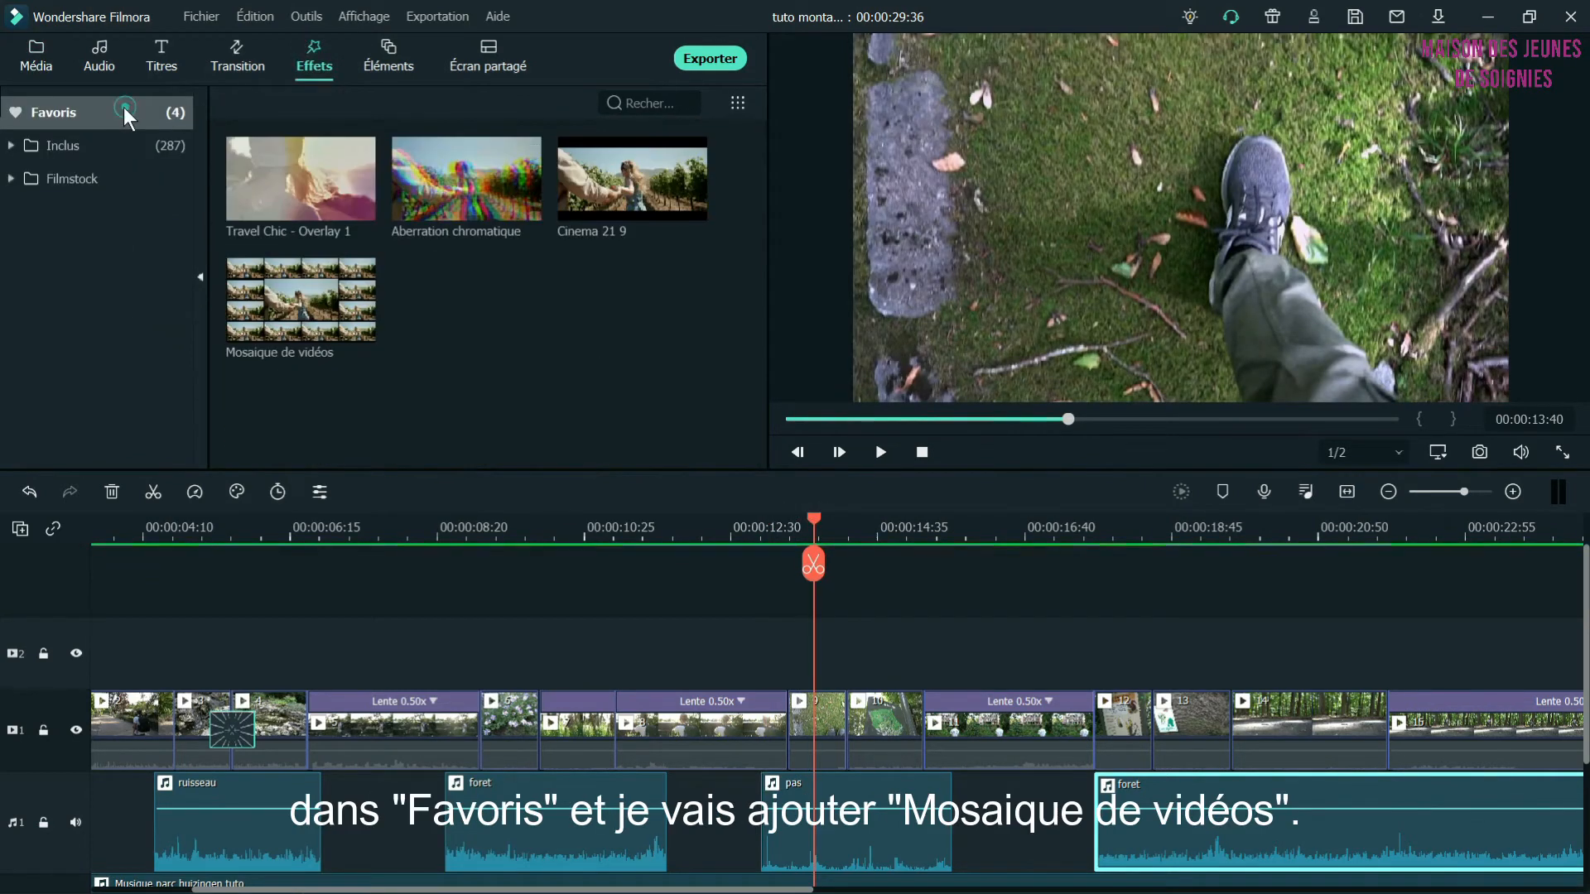
{"action": "left_click_drag", "start_coordinate": [334, 281], "coordinate": [793, 654]}
{"action": "left_click_drag", "start_coordinate": [999, 657], "coordinate": [922, 654]}
{"action": "left_click", "coordinate": [756, 528]}
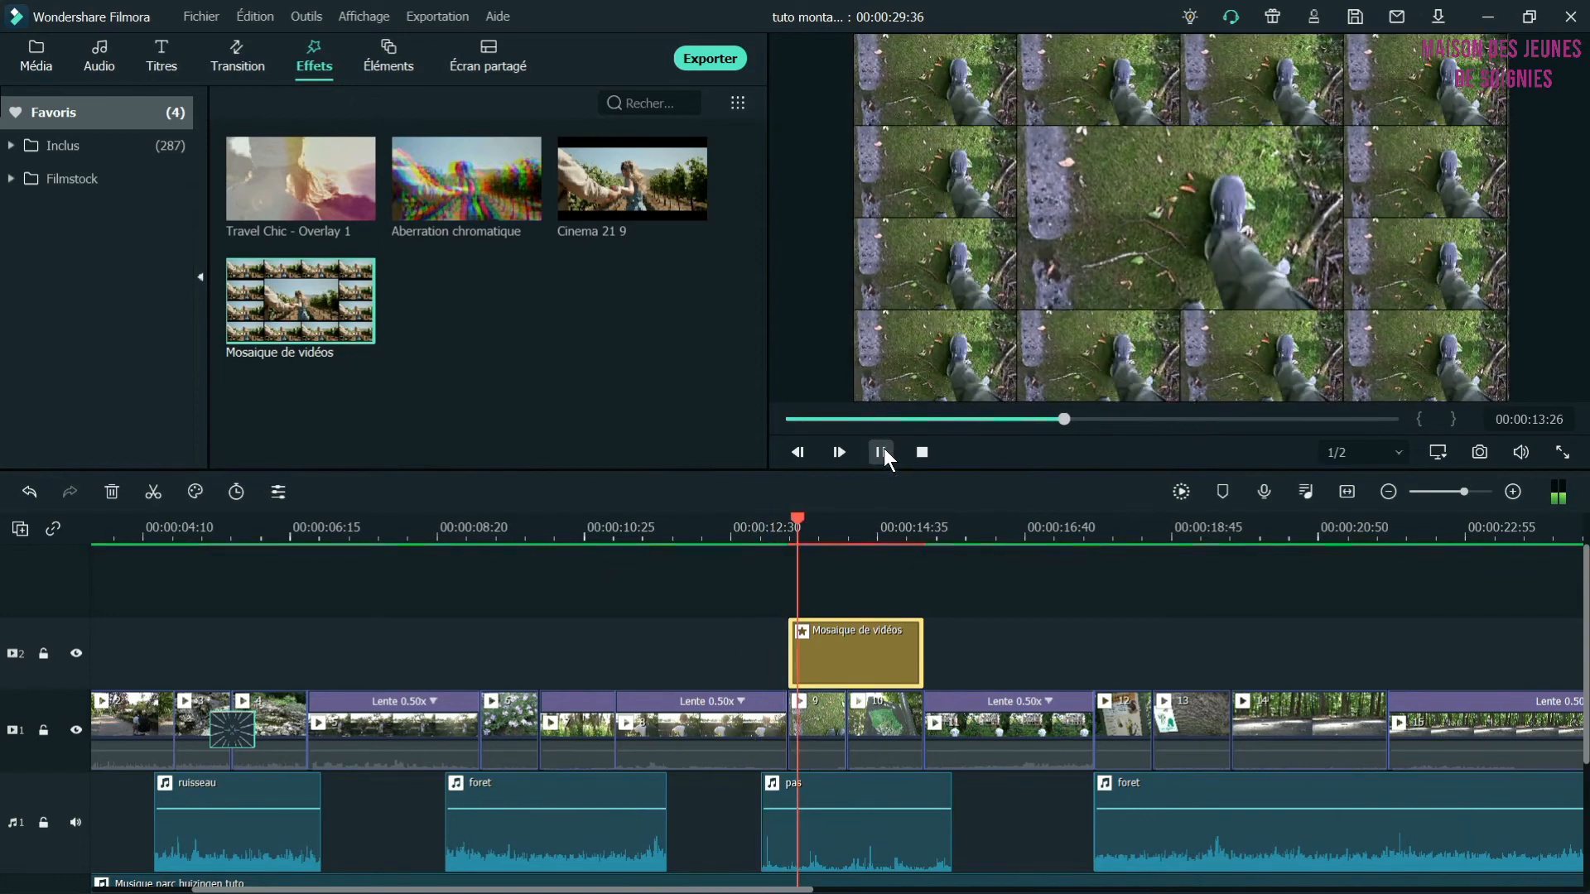
{"action": "left_click", "coordinate": [882, 451]}
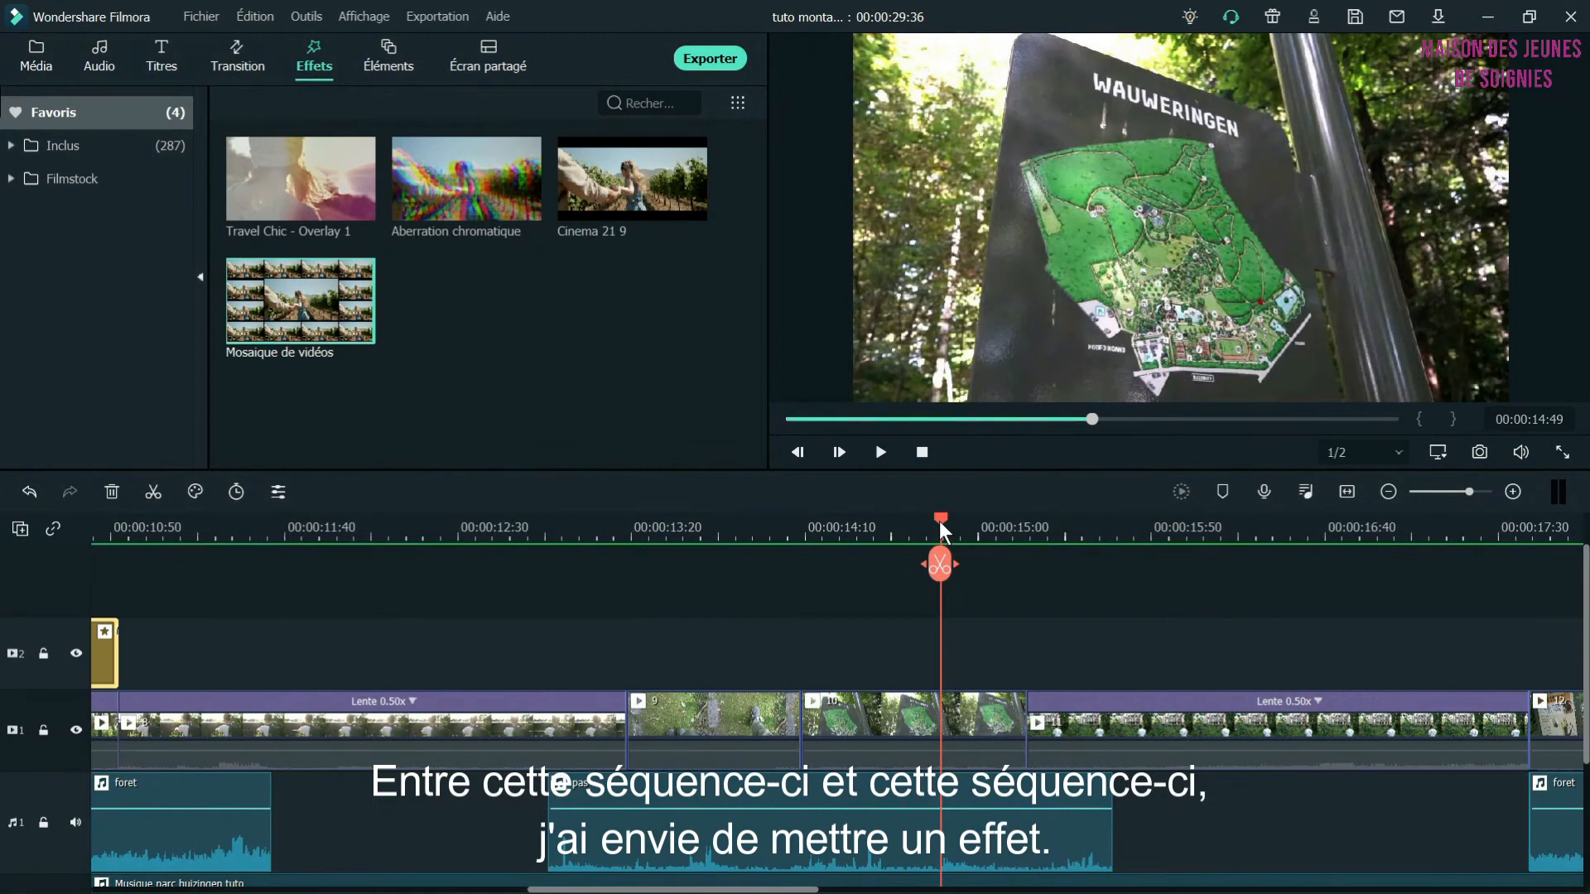
Place the Travel Chic - Overlay 1 effect above the cut between clips 10 and 11 and play that passage
{"action": "left_click_drag", "start_coordinate": [940, 521], "coordinate": [1095, 530]}
{"action": "left_click", "coordinate": [969, 542]}
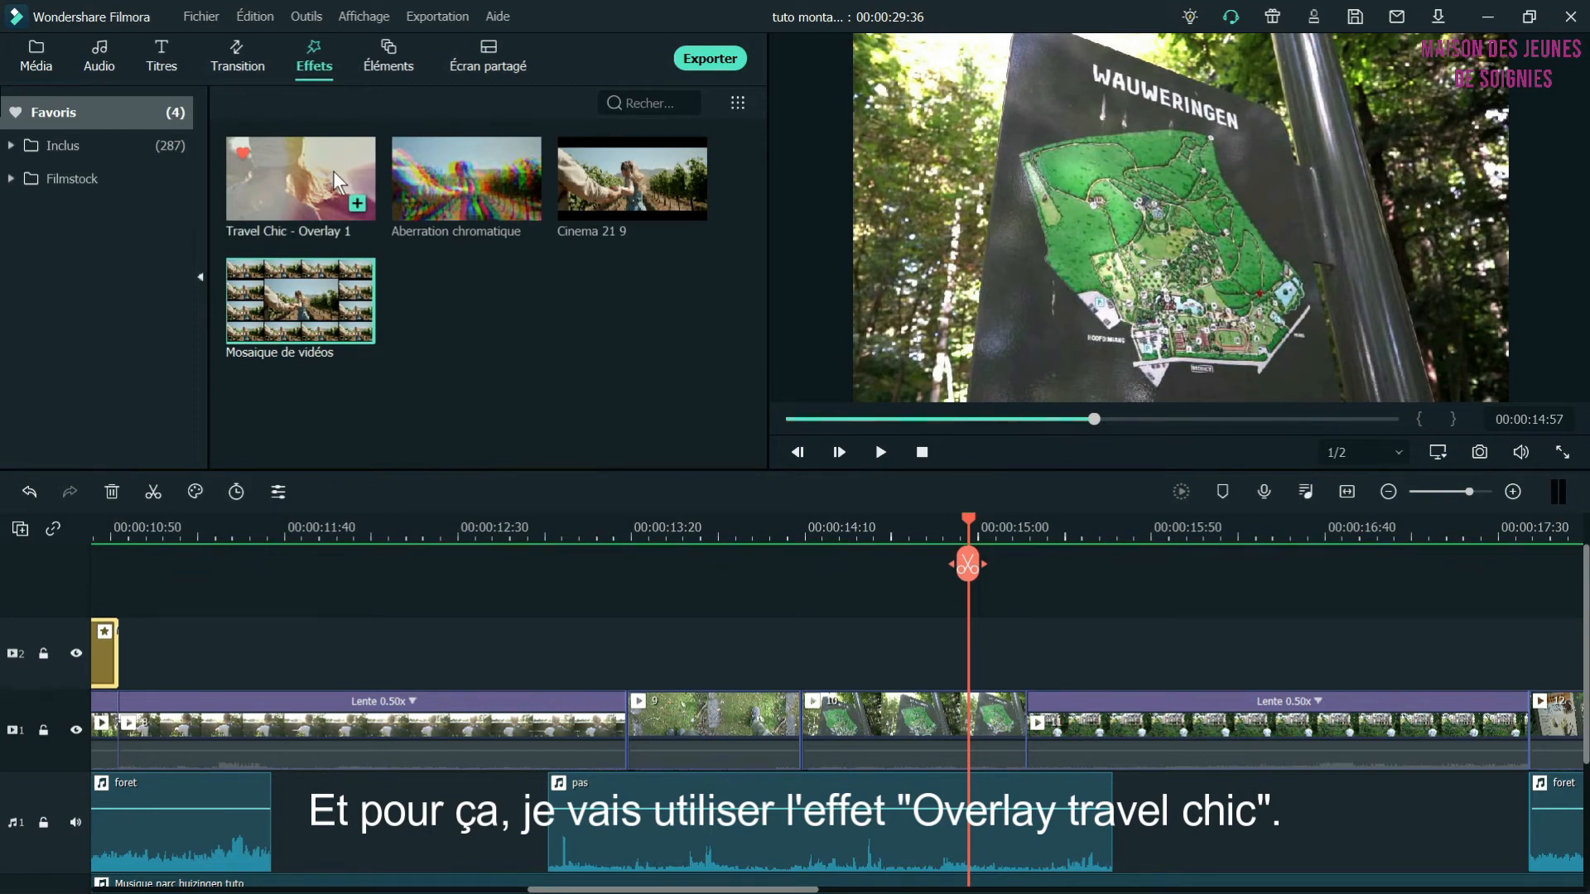
{"action": "left_click_drag", "start_coordinate": [332, 170], "coordinate": [921, 654]}
{"action": "left_click", "coordinate": [882, 452]}
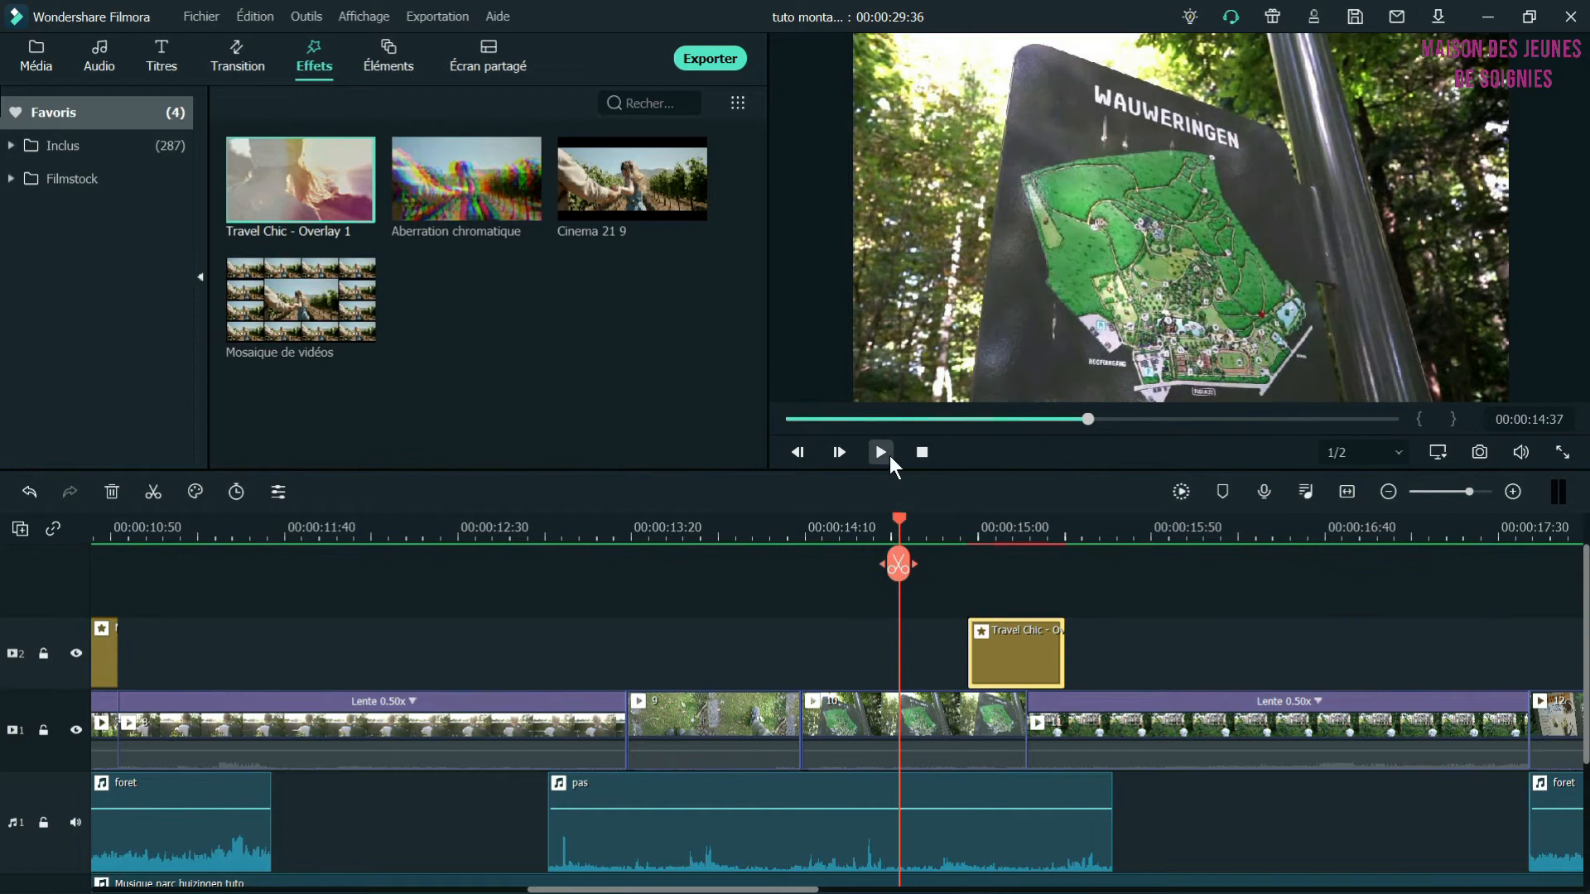
{"action": "left_click", "coordinate": [881, 452]}
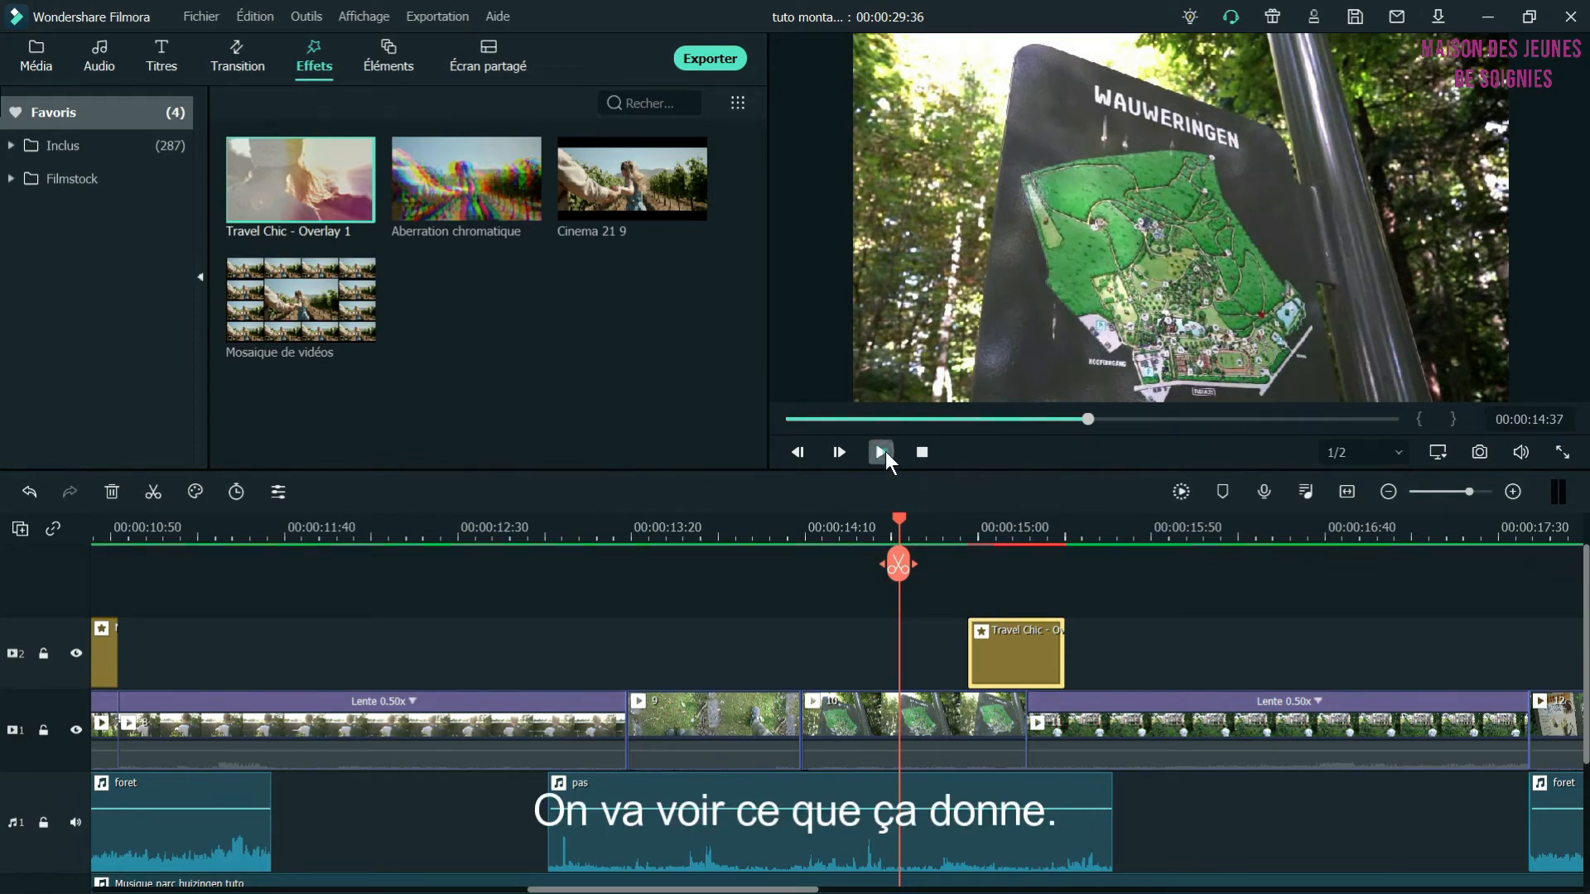
{"action": "left_click", "coordinate": [881, 452]}
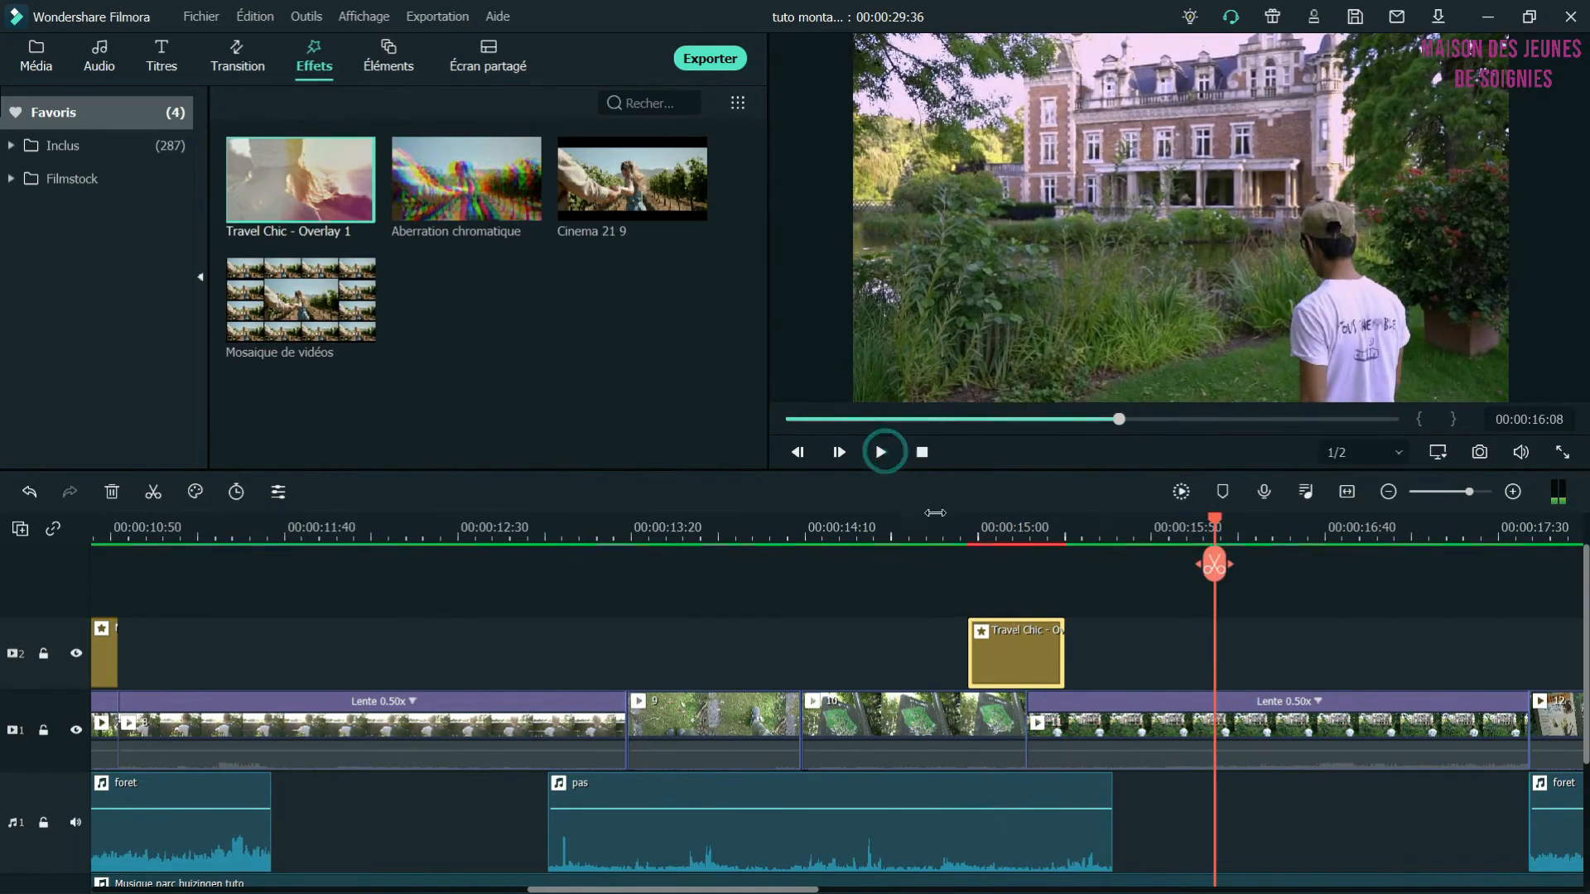
{"action": "left_click", "coordinate": [880, 452]}
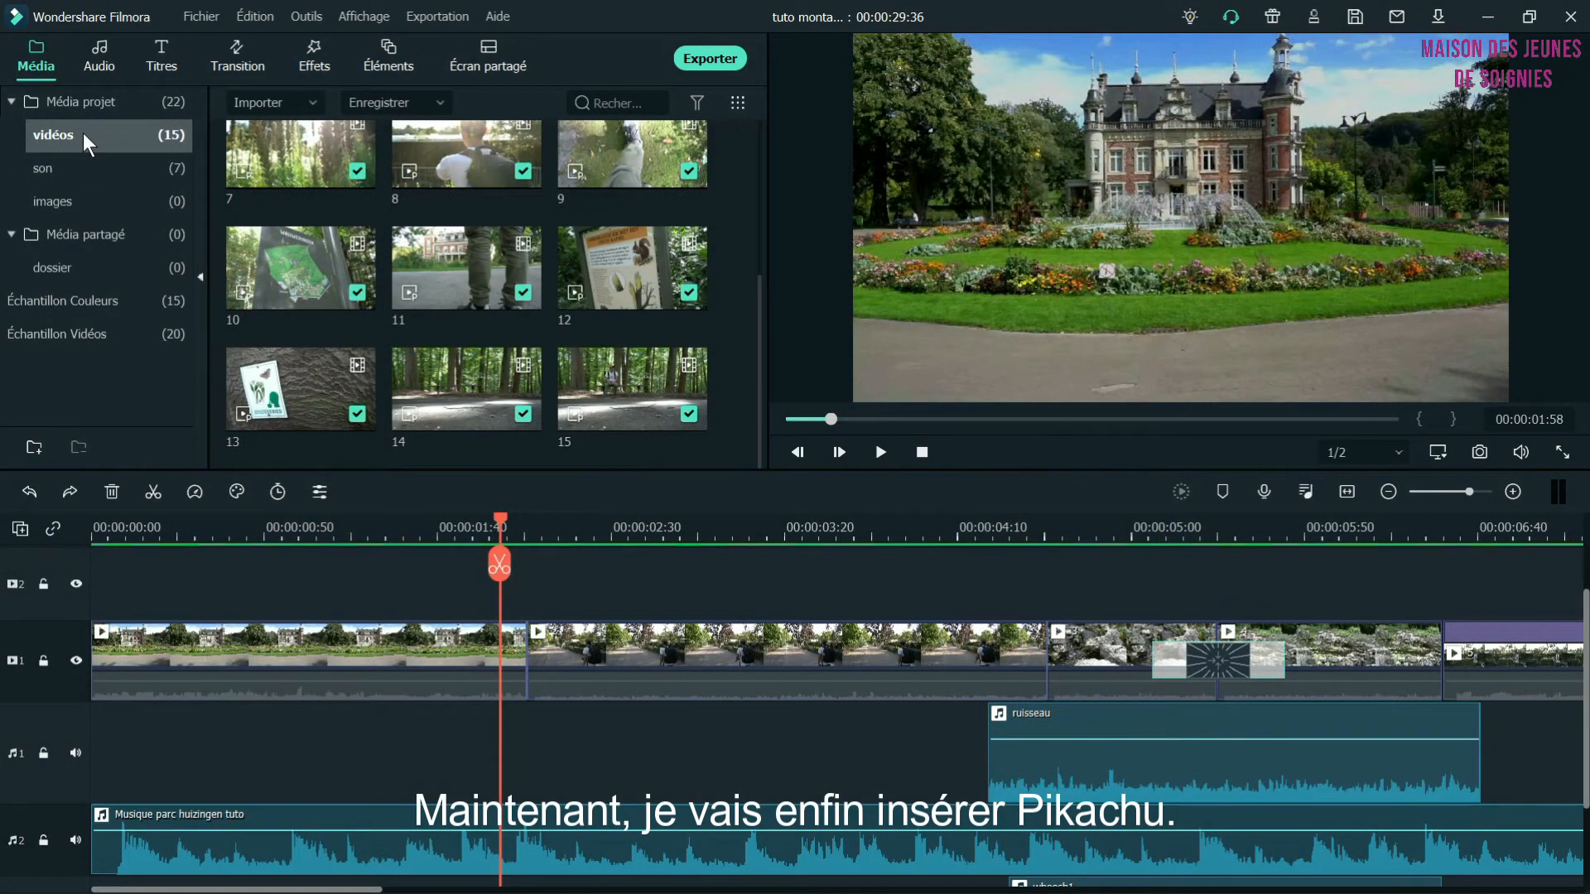
Import the four green-screen Pikachu clips (pika fv 6, pika fv 8, pikachu fv 1 and pikachu fv 2) into the project's vidéos folder
{"action": "left_click", "coordinate": [245, 102]}
{"action": "left_click", "coordinate": [274, 138]}
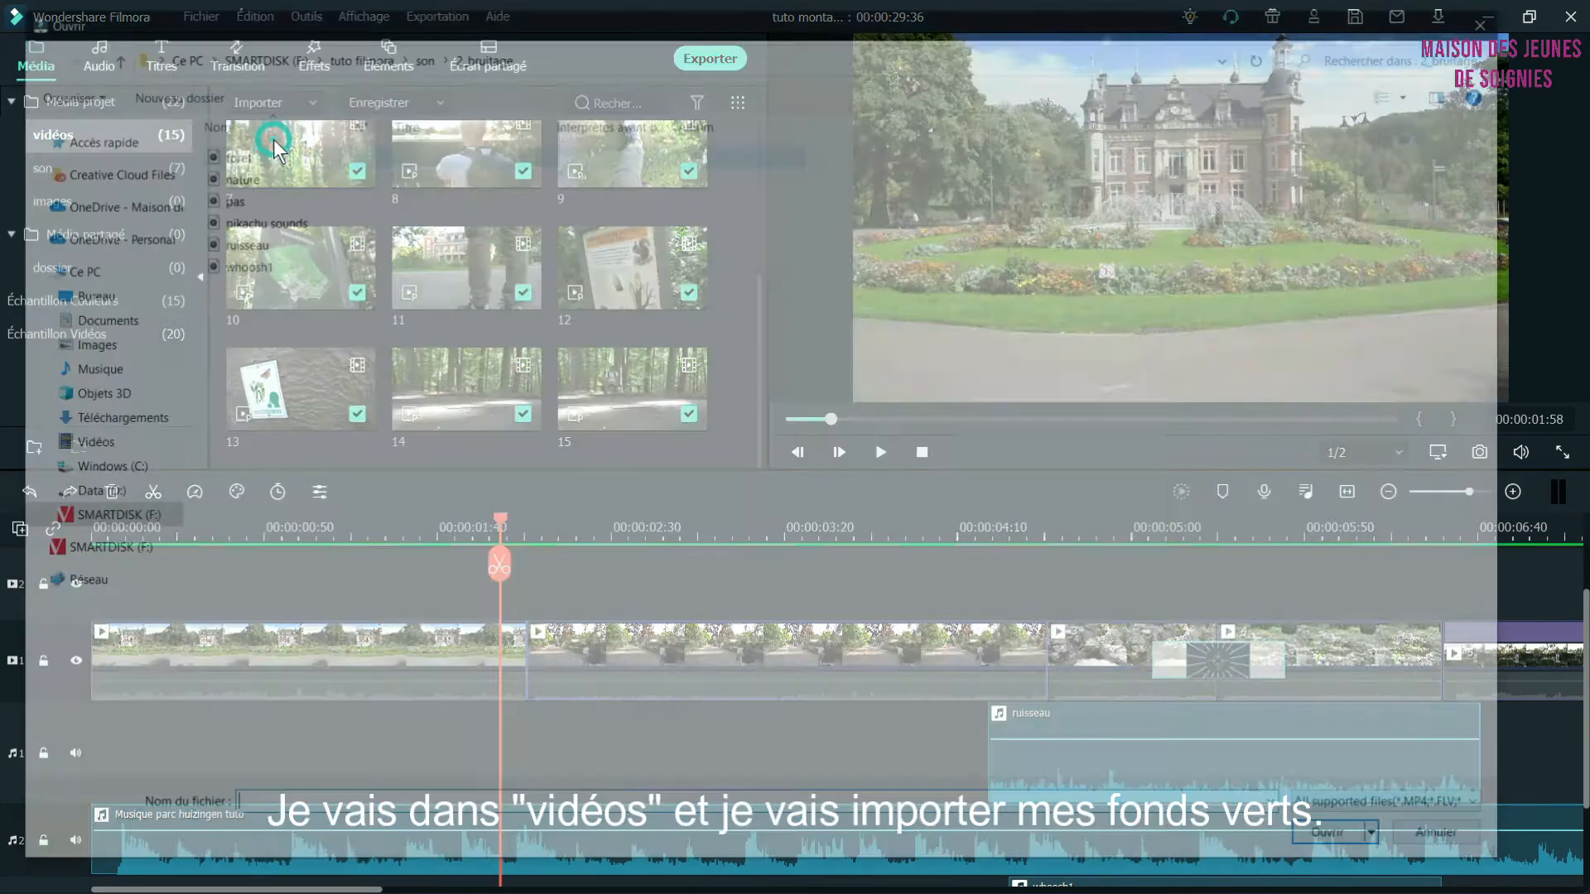
{"action": "left_click", "coordinate": [103, 53]}
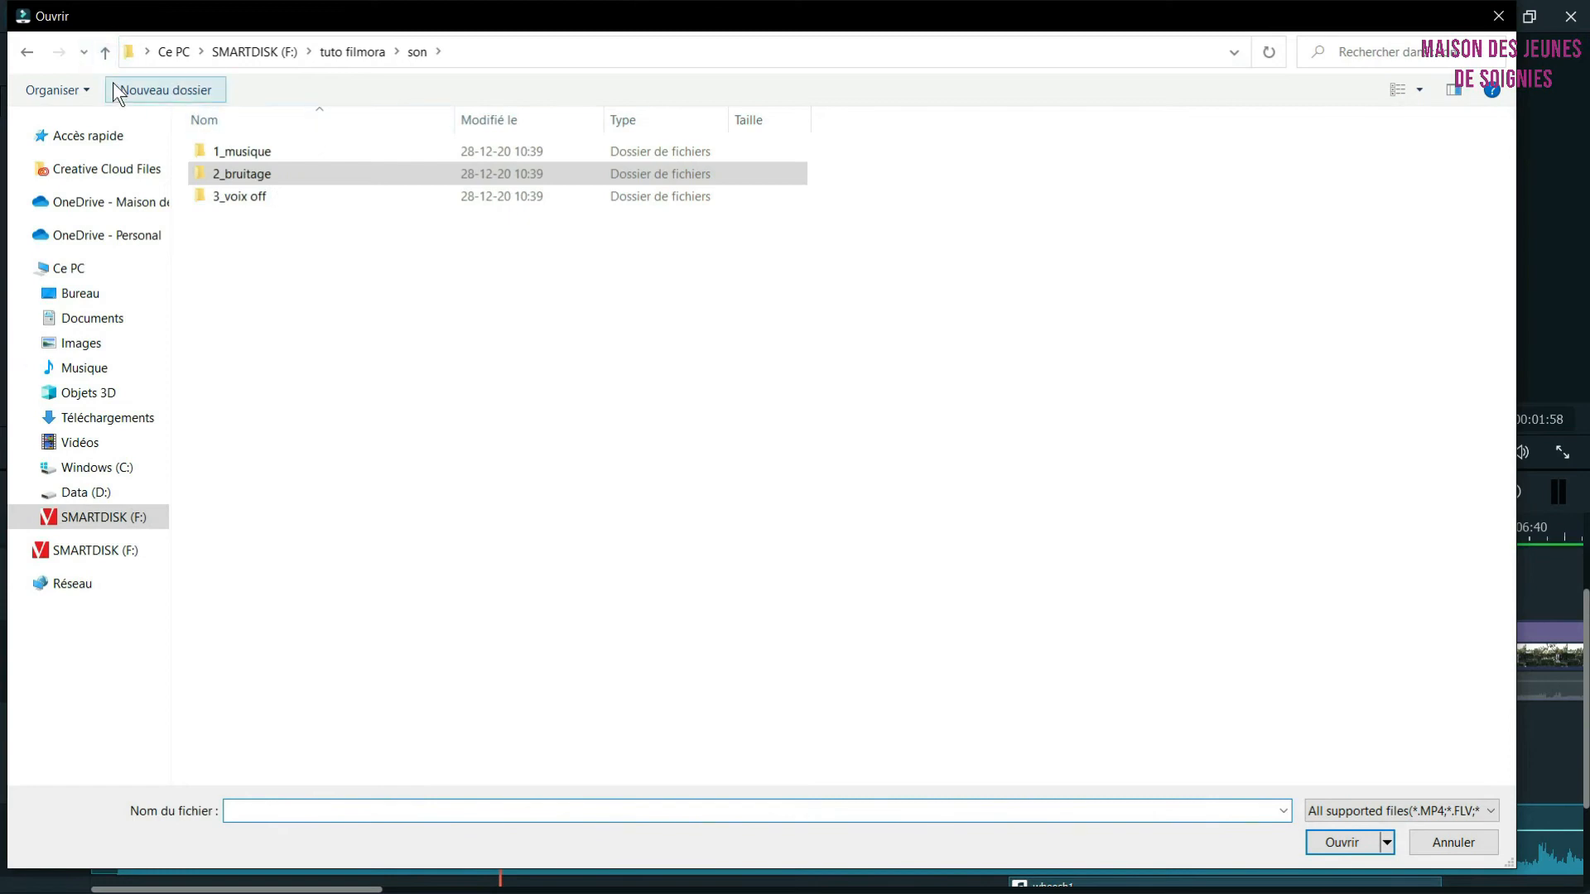
{"action": "left_click", "coordinate": [102, 52]}
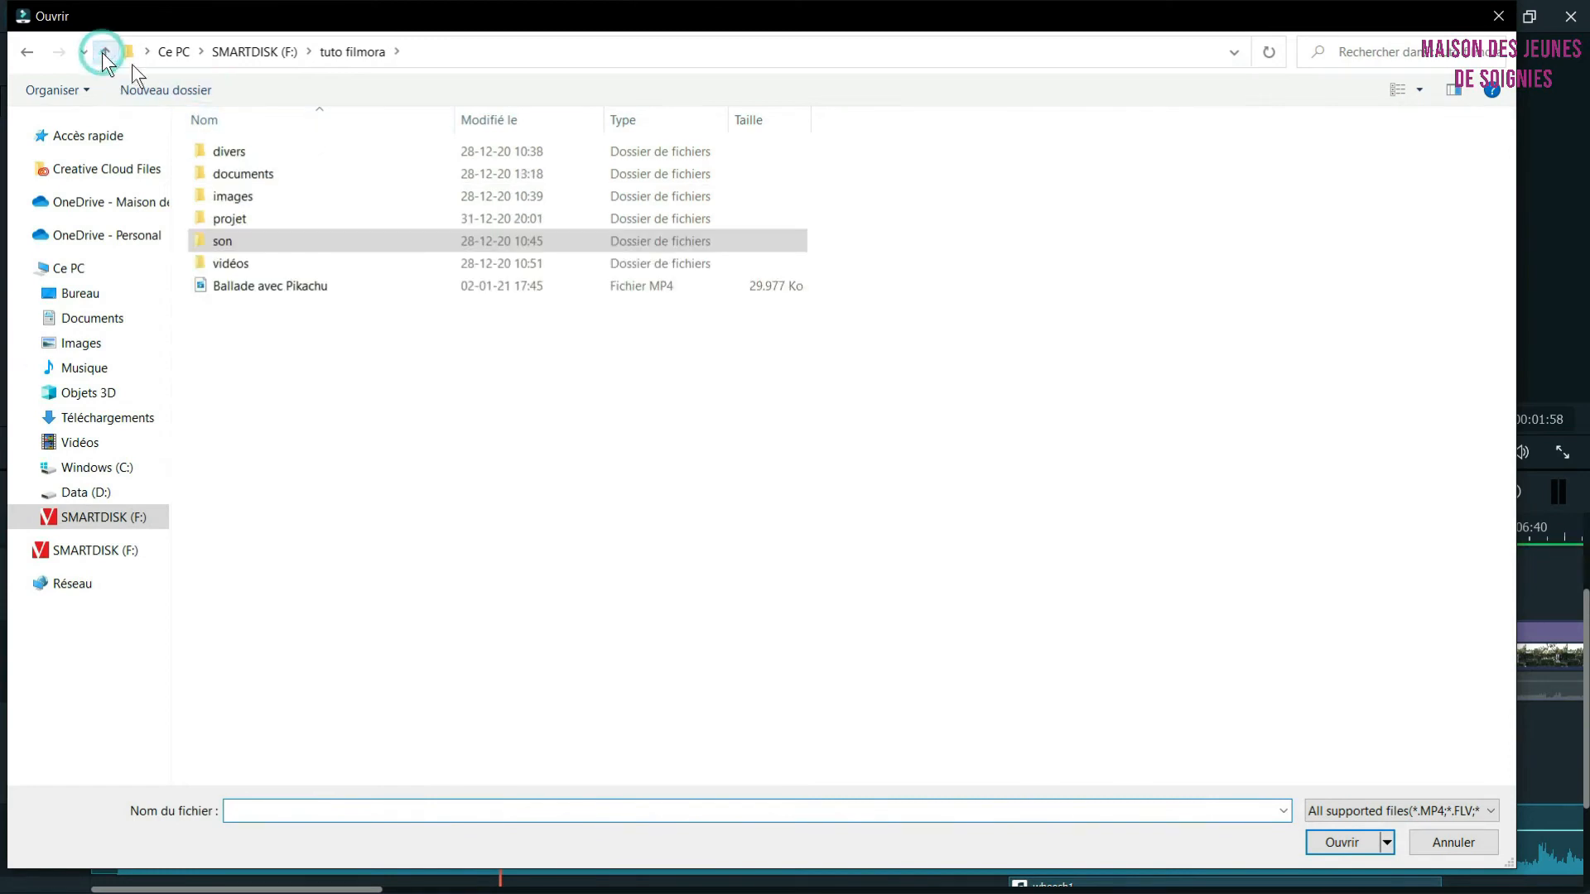
{"action": "double_click", "coordinate": [273, 263]}
{"action": "double_click", "coordinate": [246, 182]}
{"action": "left_click_drag", "start_coordinate": [660, 270], "coordinate": [192, 114]}
{"action": "left_click", "coordinate": [1331, 842]}
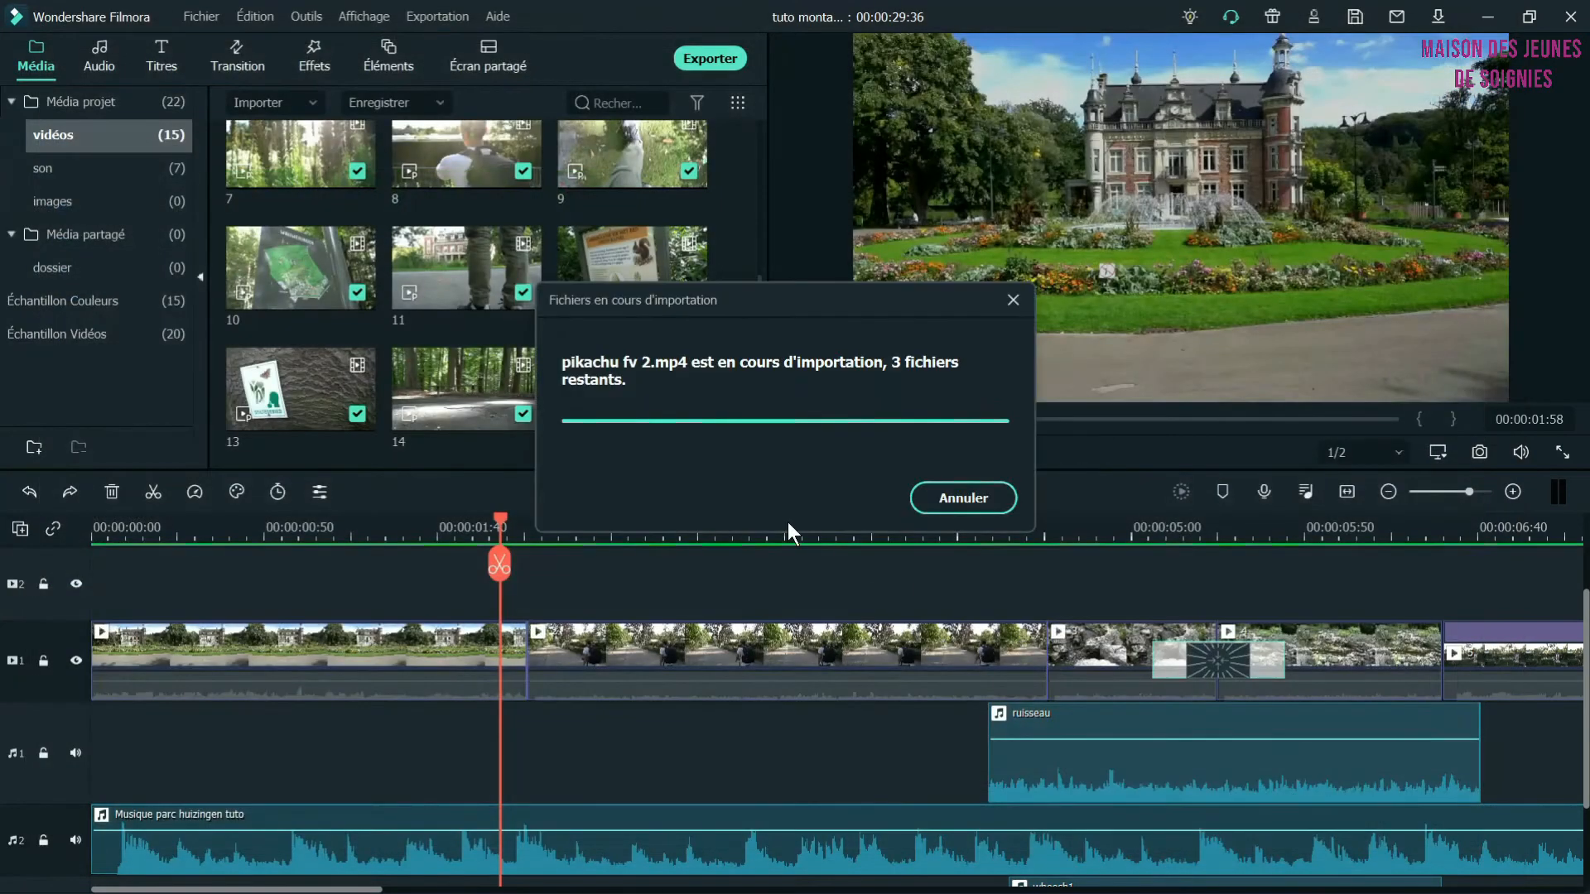
{"action": "left_click_drag", "start_coordinate": [758, 326], "coordinate": [738, 438]}
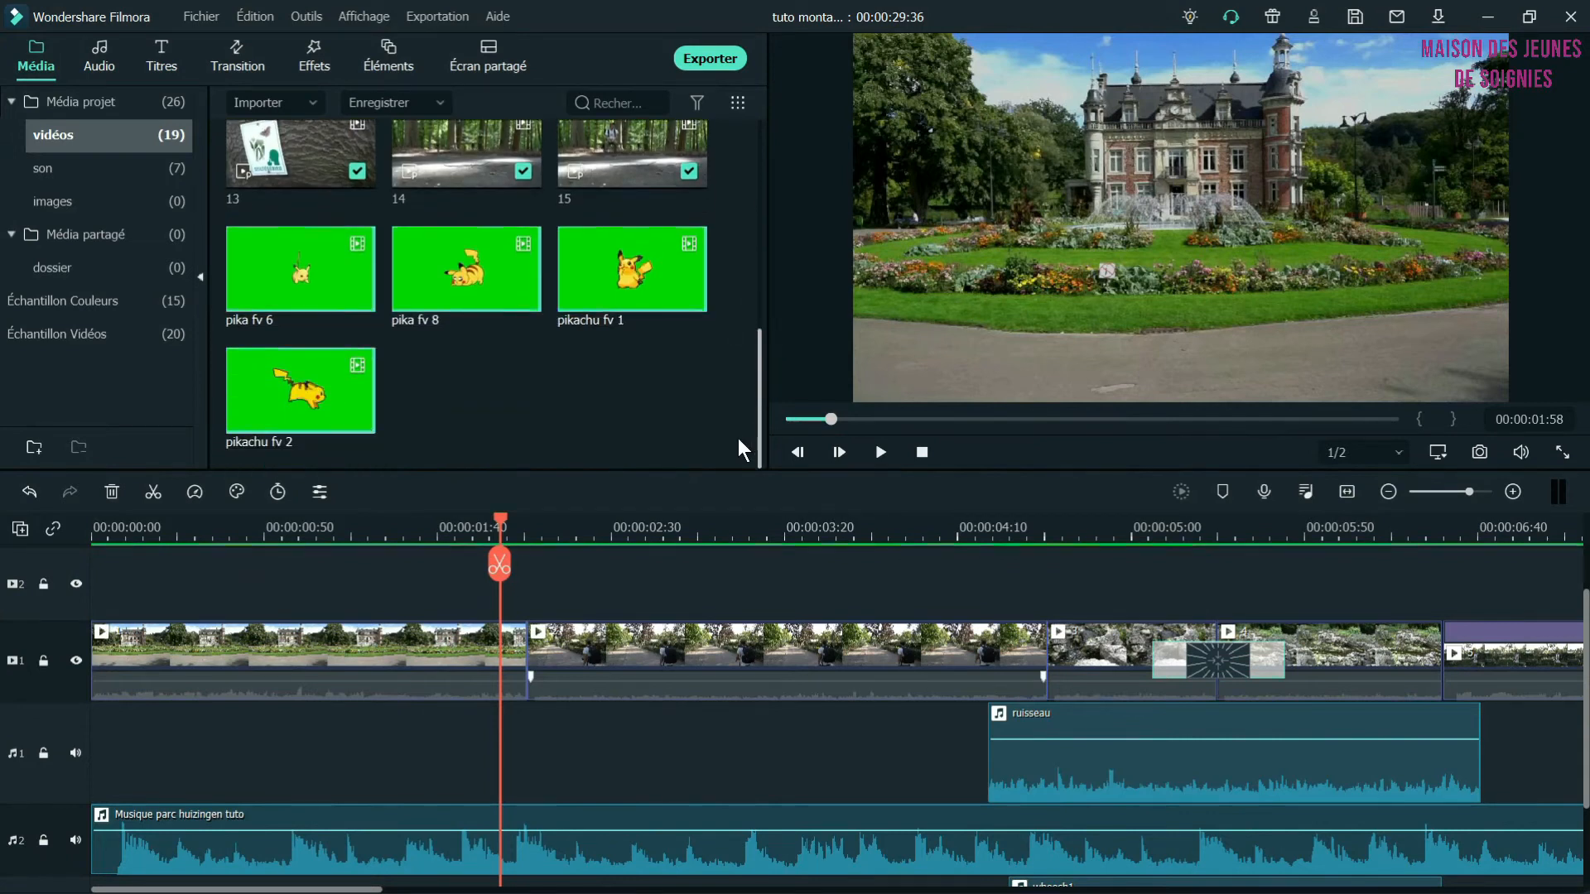
{"action": "left_click", "coordinate": [669, 406]}
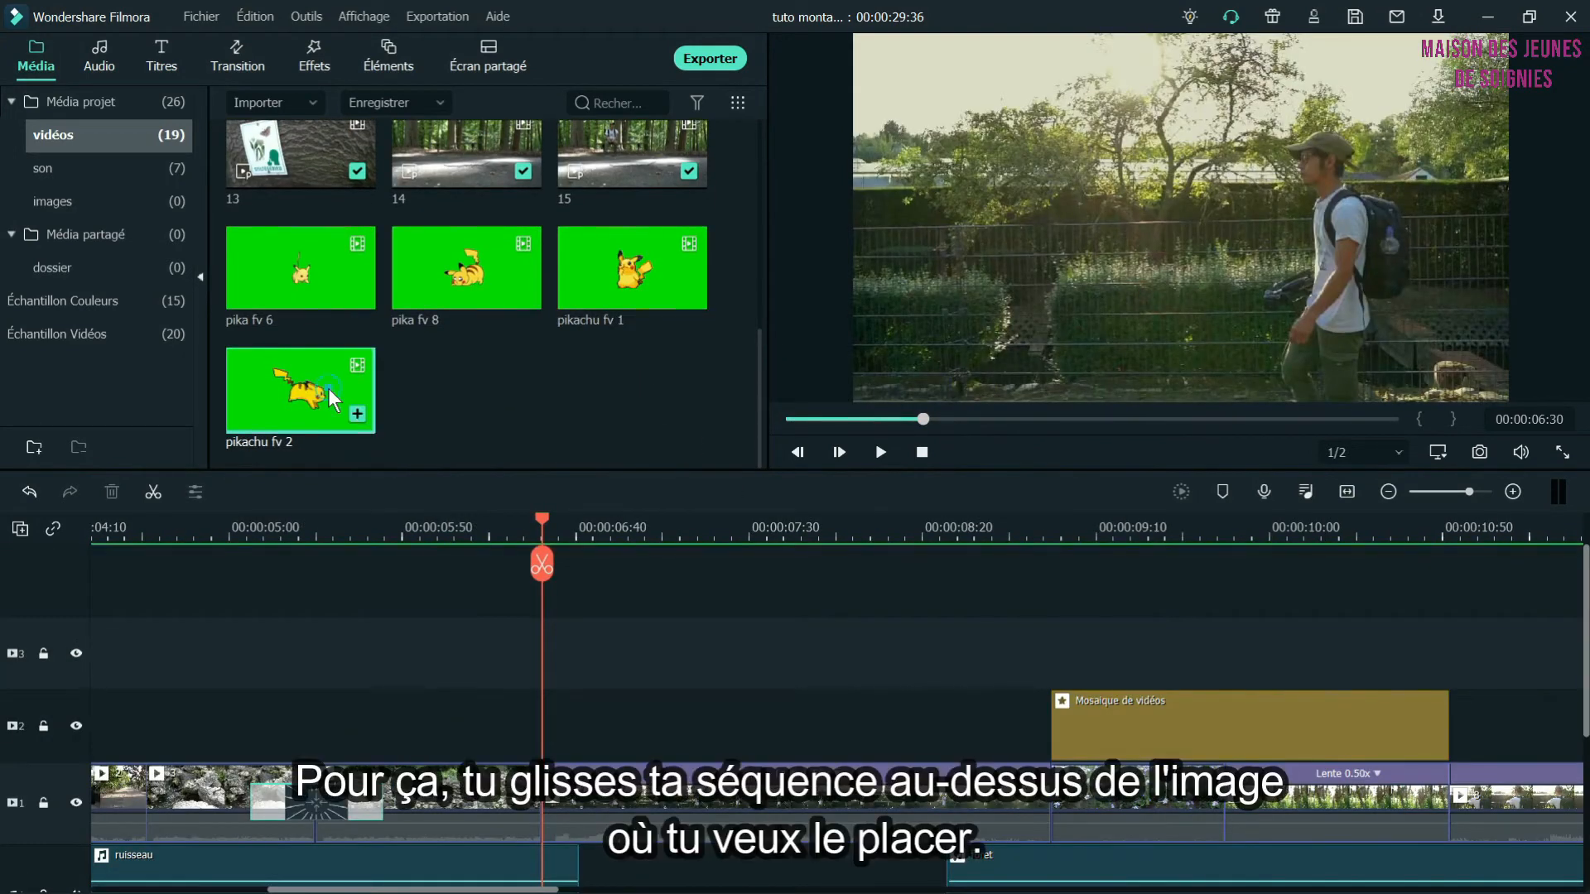
Place pikachu fv 2 on the track above clip 5 and remove its sampled green background with Chroma Key, Décalage -6 and Tolérance 54
{"action": "left_click_drag", "start_coordinate": [328, 390], "coordinate": [543, 629]}
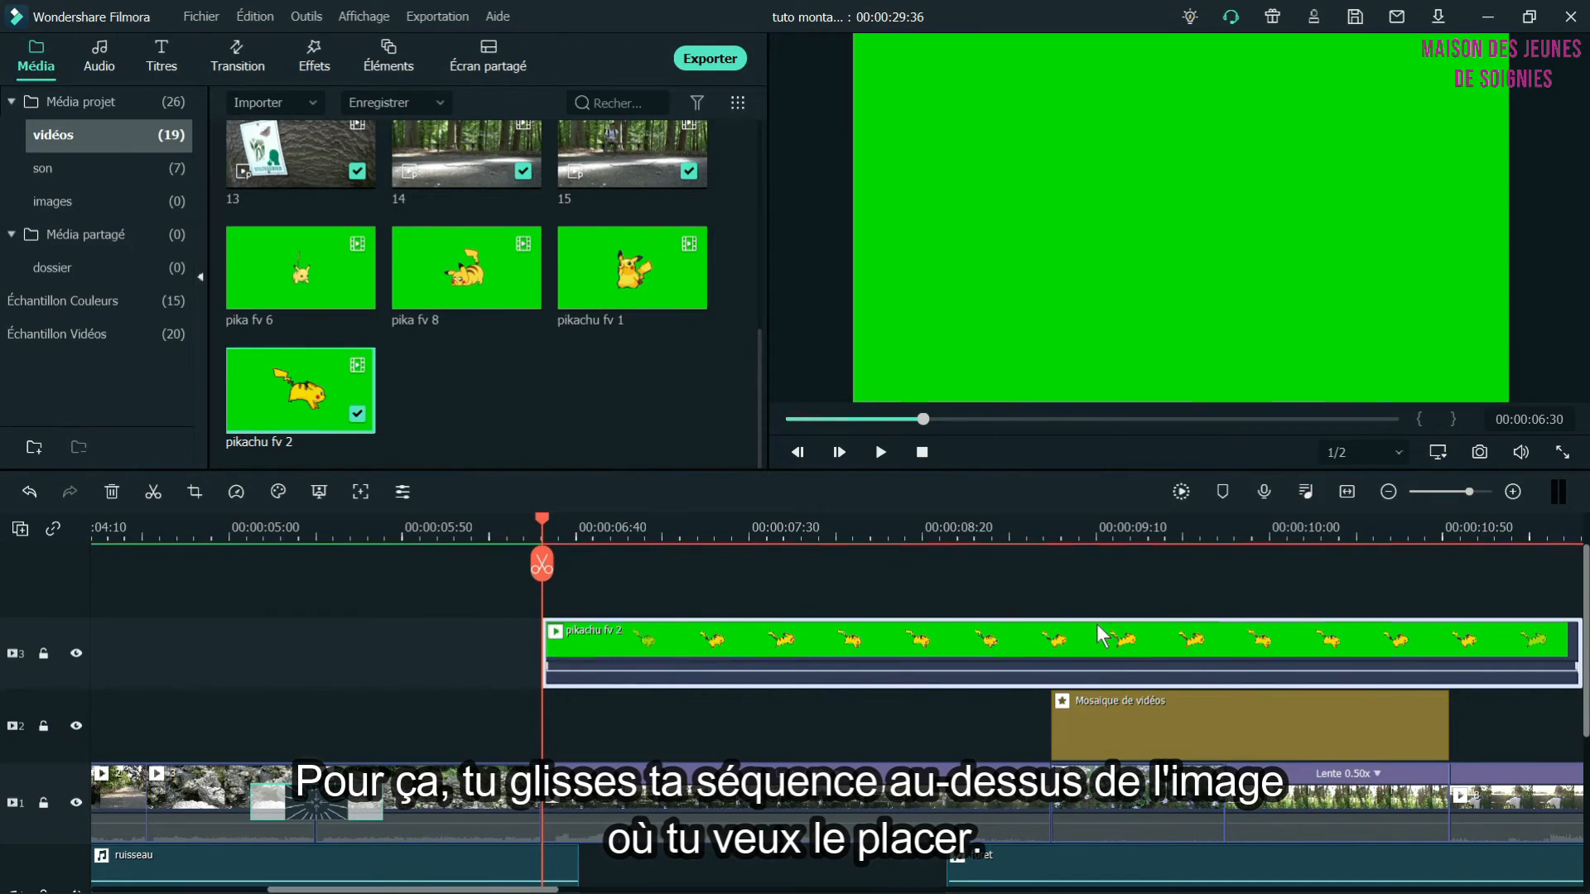
{"action": "double_click", "coordinate": [633, 638]}
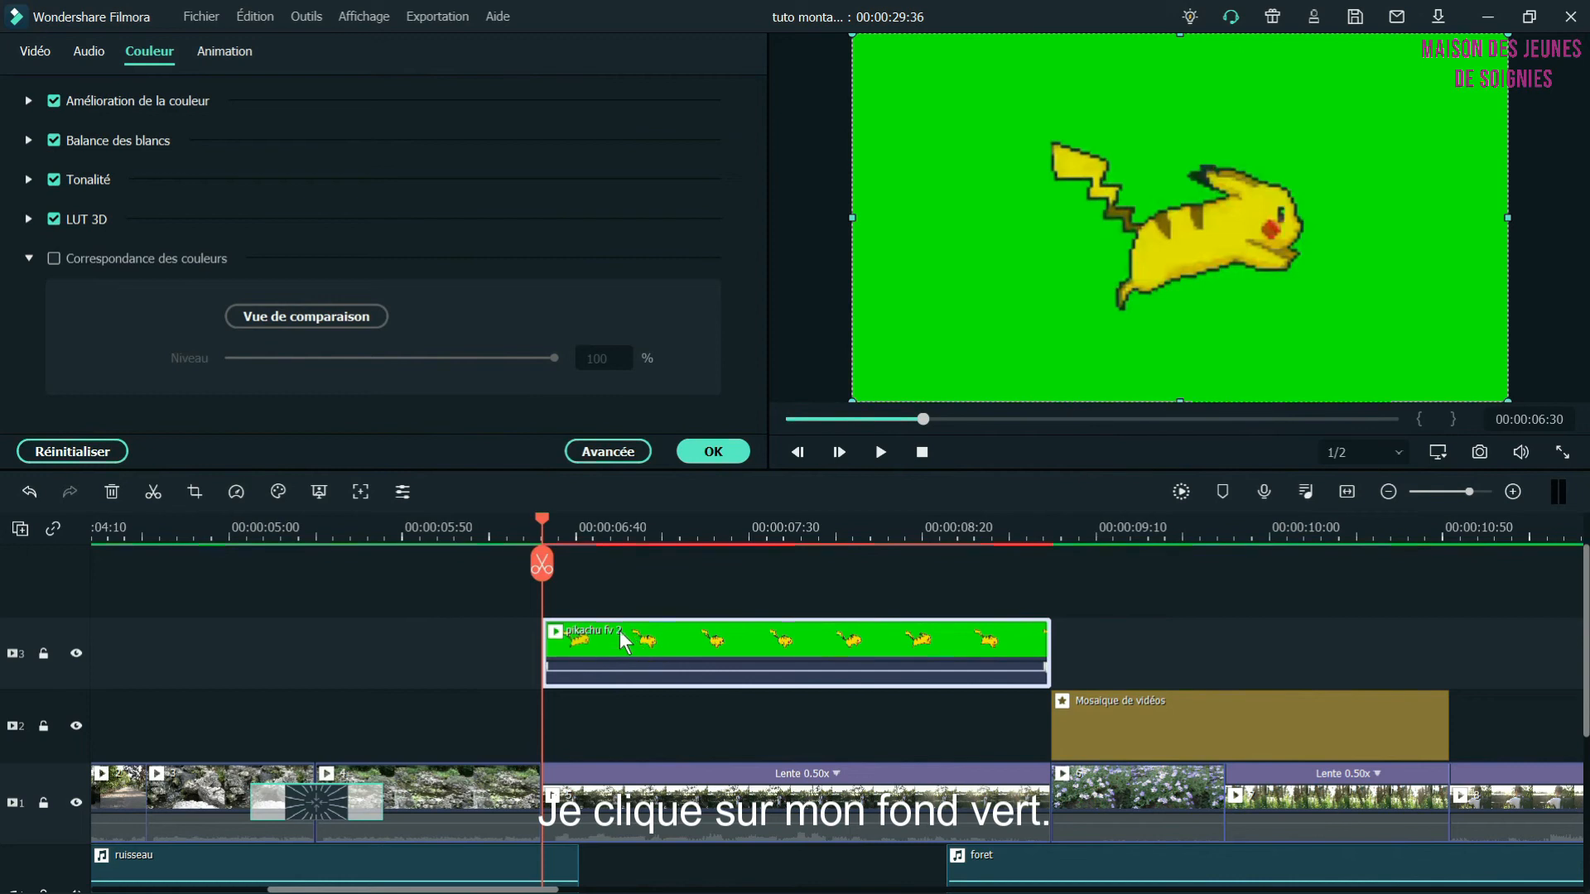
{"action": "left_click", "coordinate": [34, 55]}
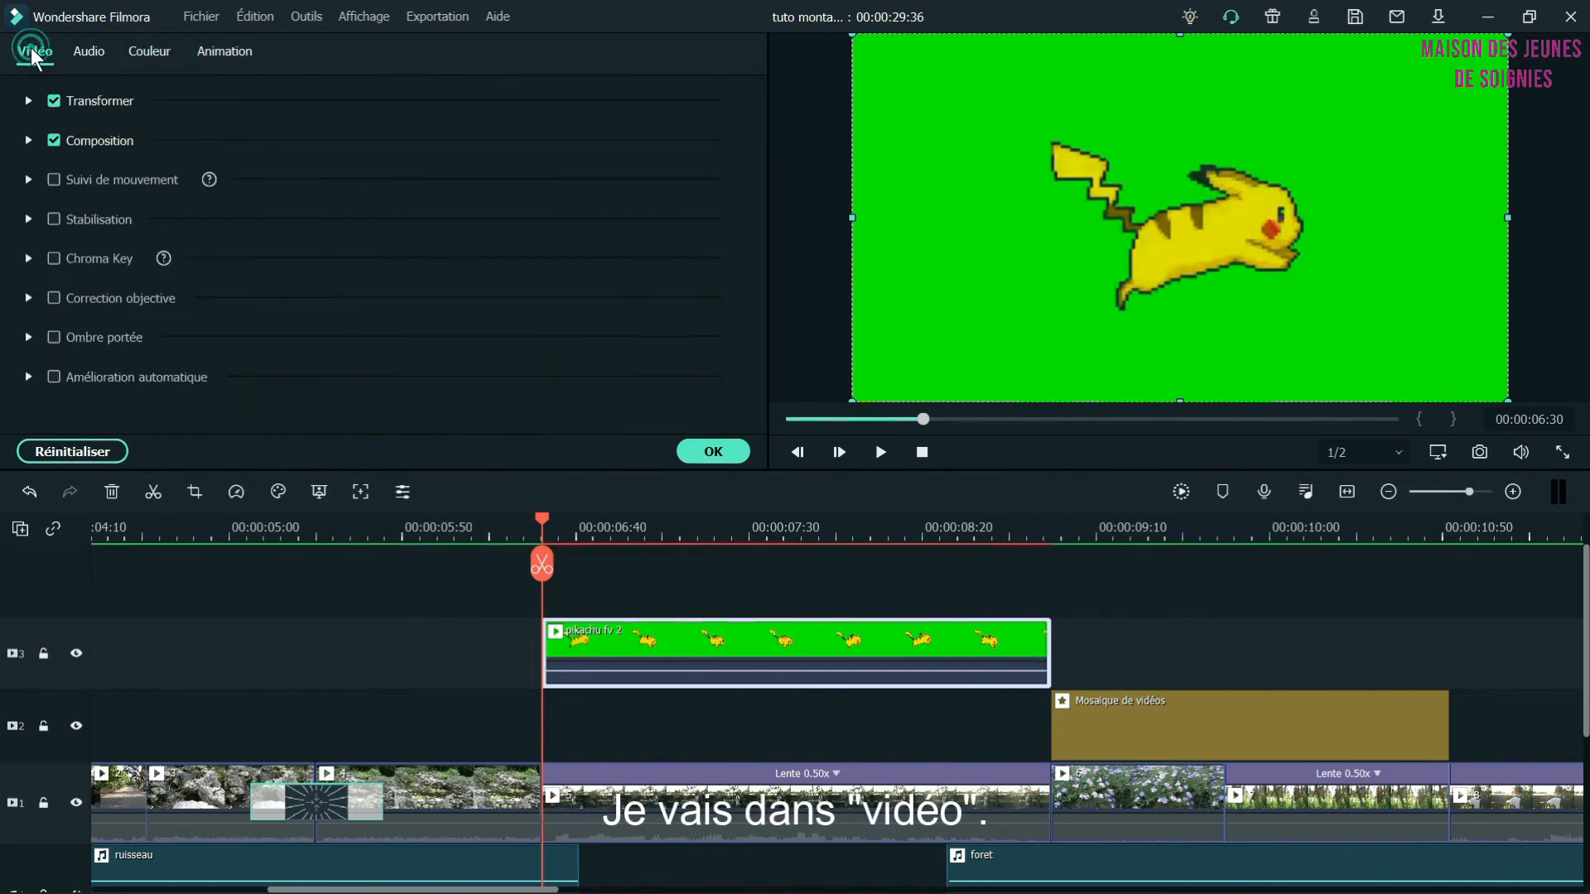
{"action": "left_click", "coordinate": [51, 258]}
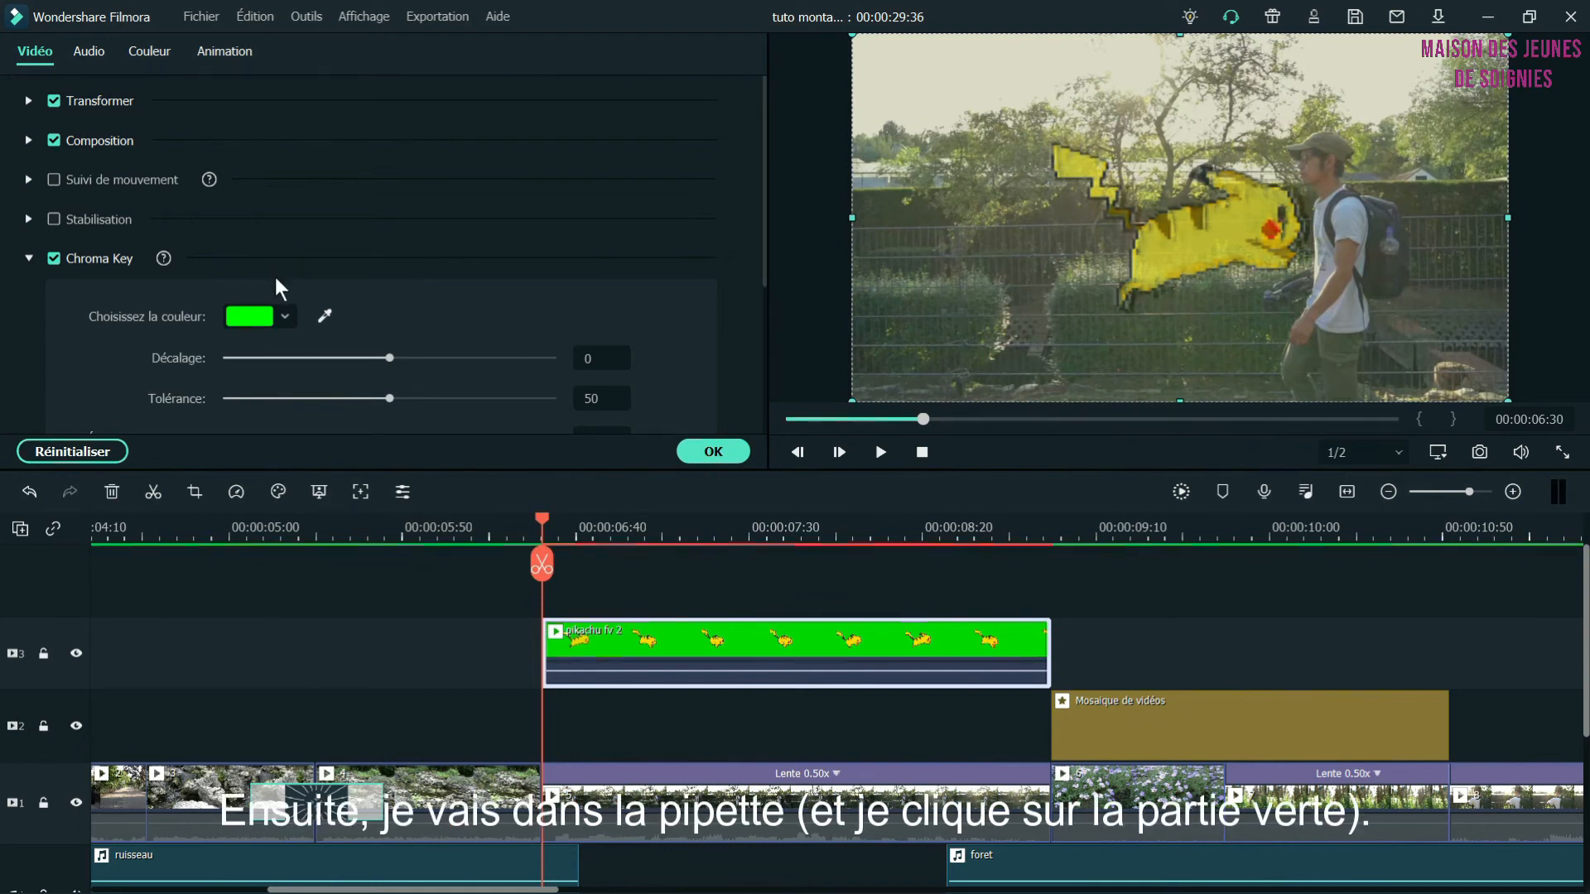
{"action": "left_click", "coordinate": [324, 315]}
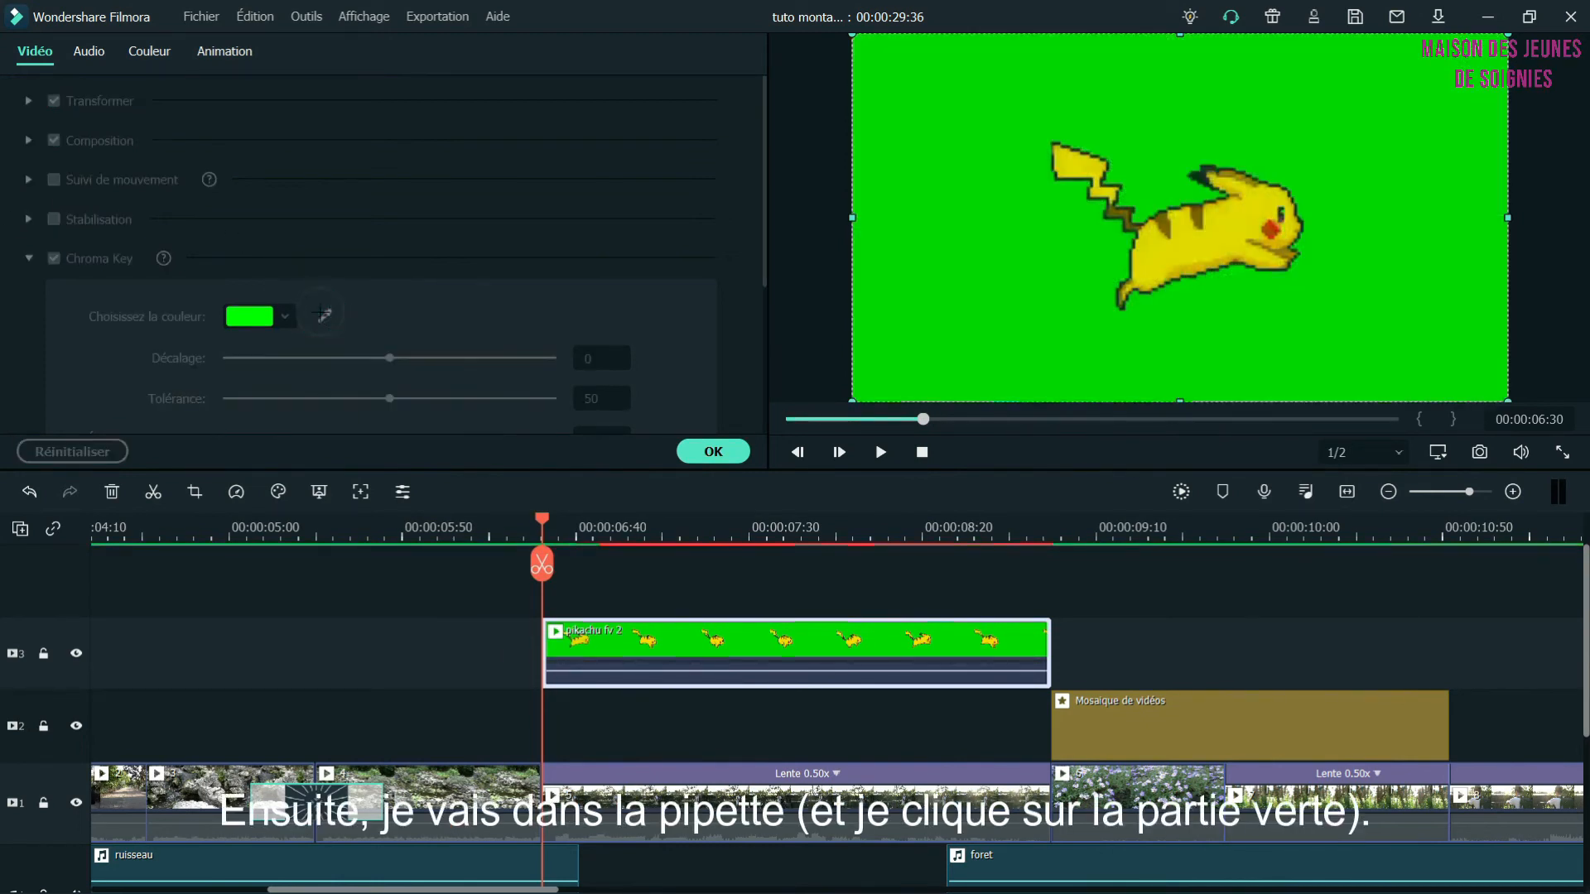
{"action": "left_click", "coordinate": [949, 120]}
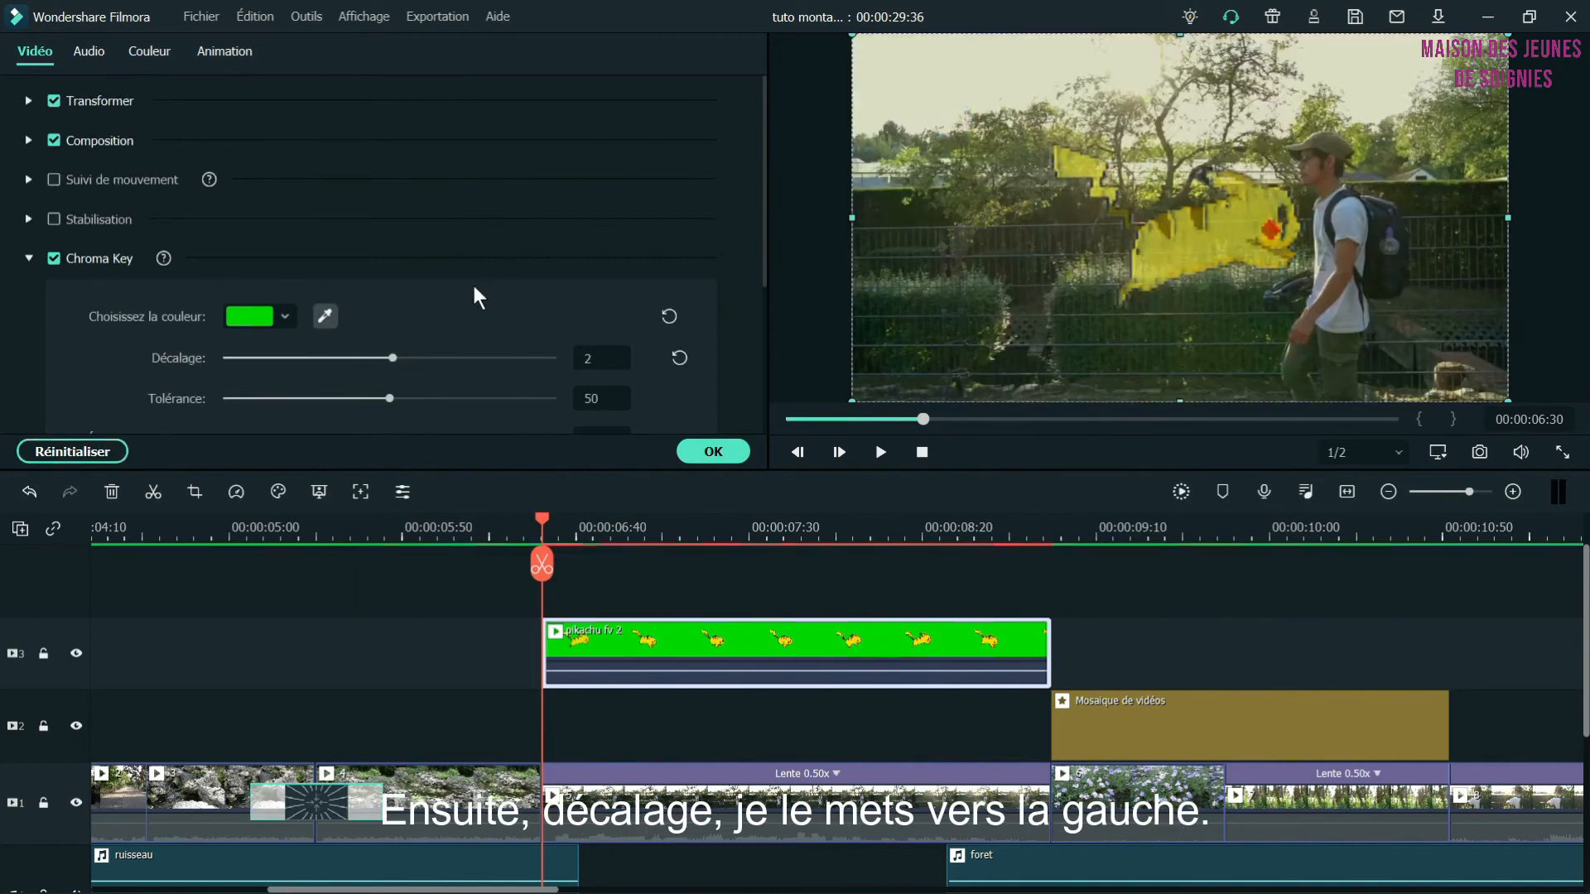
{"action": "left_click_drag", "start_coordinate": [391, 359], "coordinate": [400, 400]}
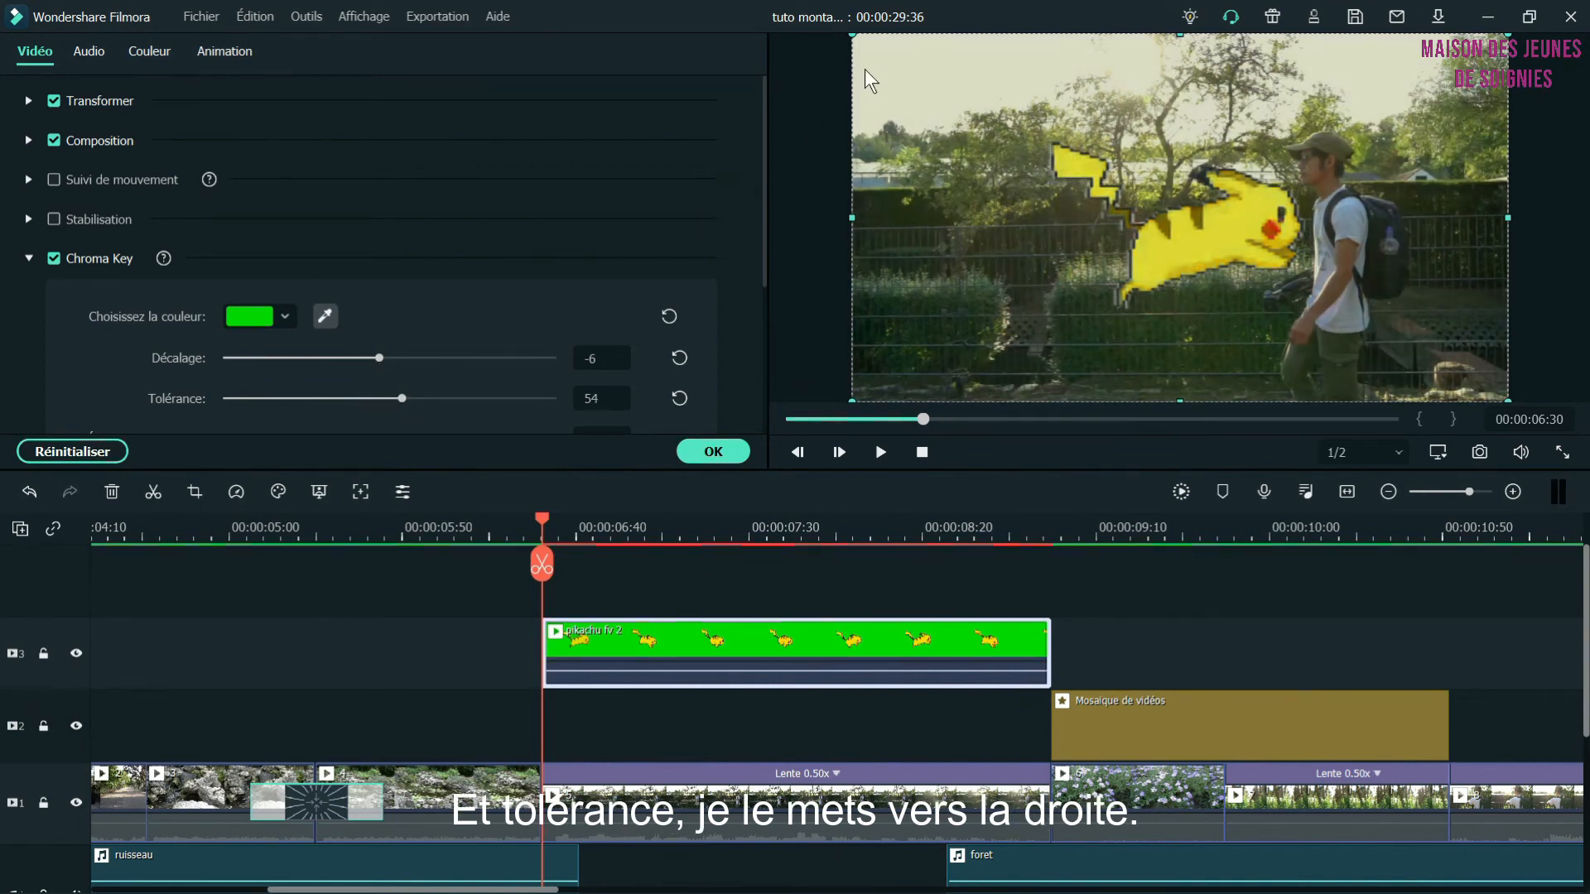
Shrink the Pikachu overlay to about a third of the frame width, place it behind the walking man, and play the shot
{"action": "left_click_drag", "start_coordinate": [853, 35], "coordinate": [905, 195]}
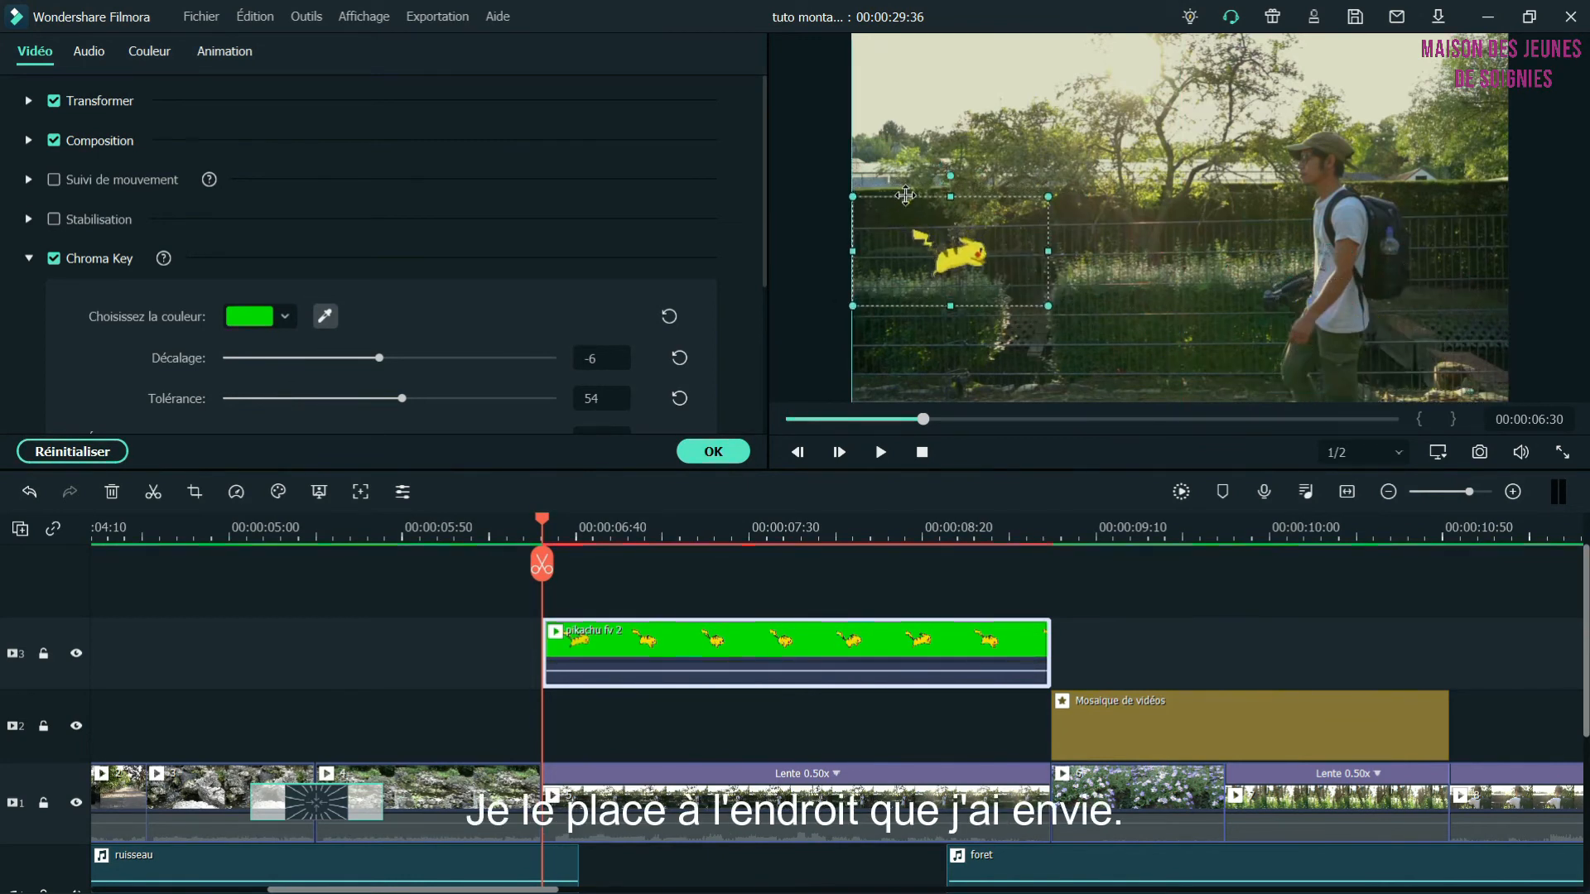
{"action": "left_click", "coordinate": [880, 451]}
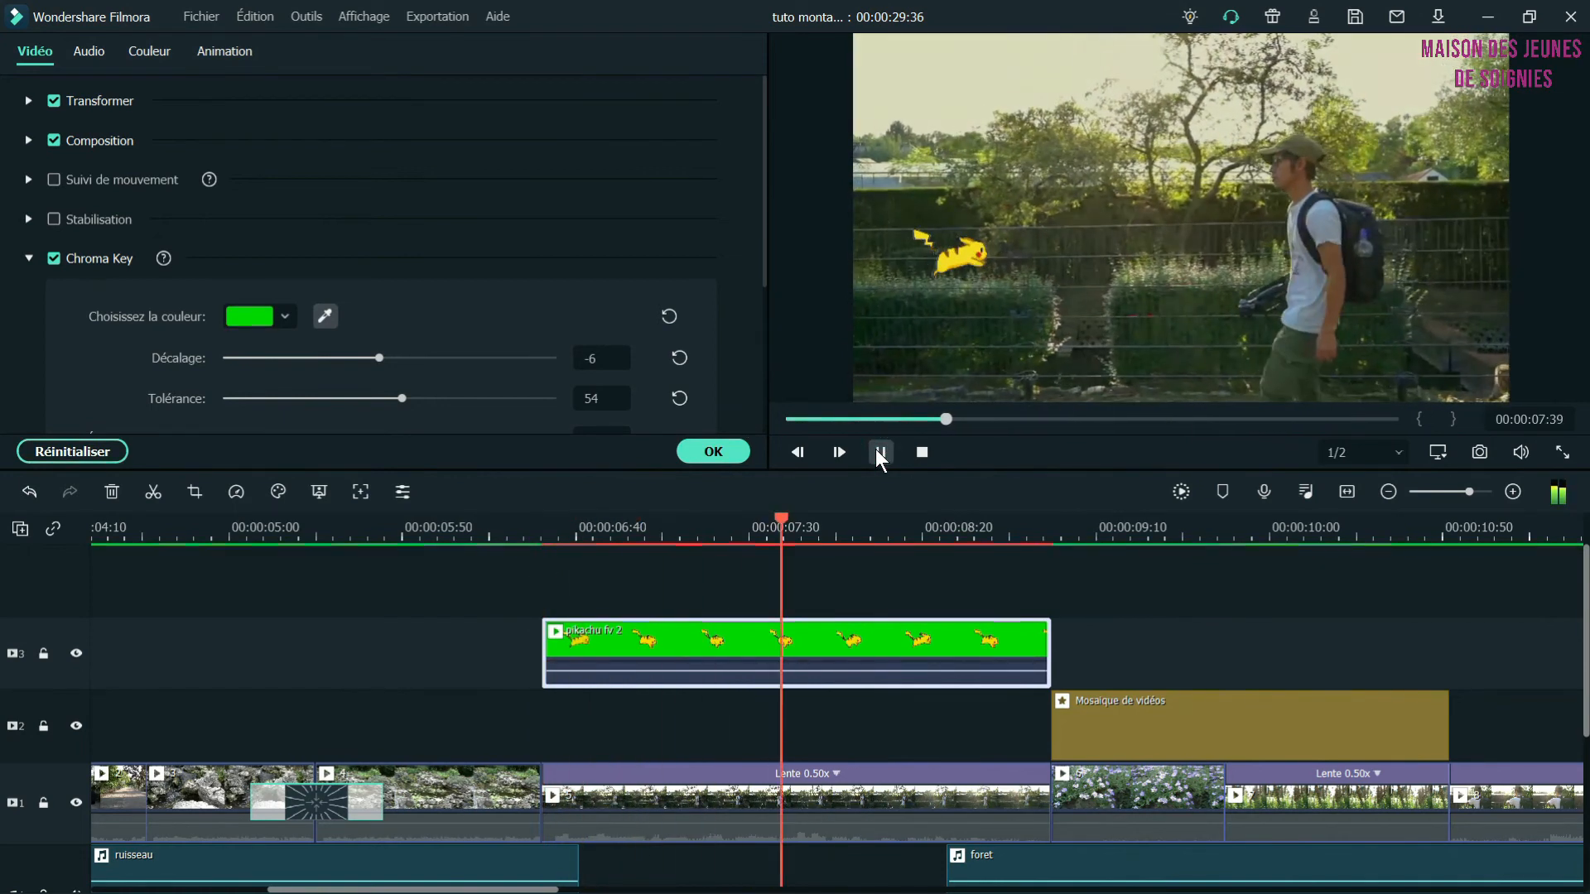
Enable motion tracking on clip 2, fit the tracking box around the walking man's head, and run the tracking
{"action": "left_click", "coordinate": [875, 449]}
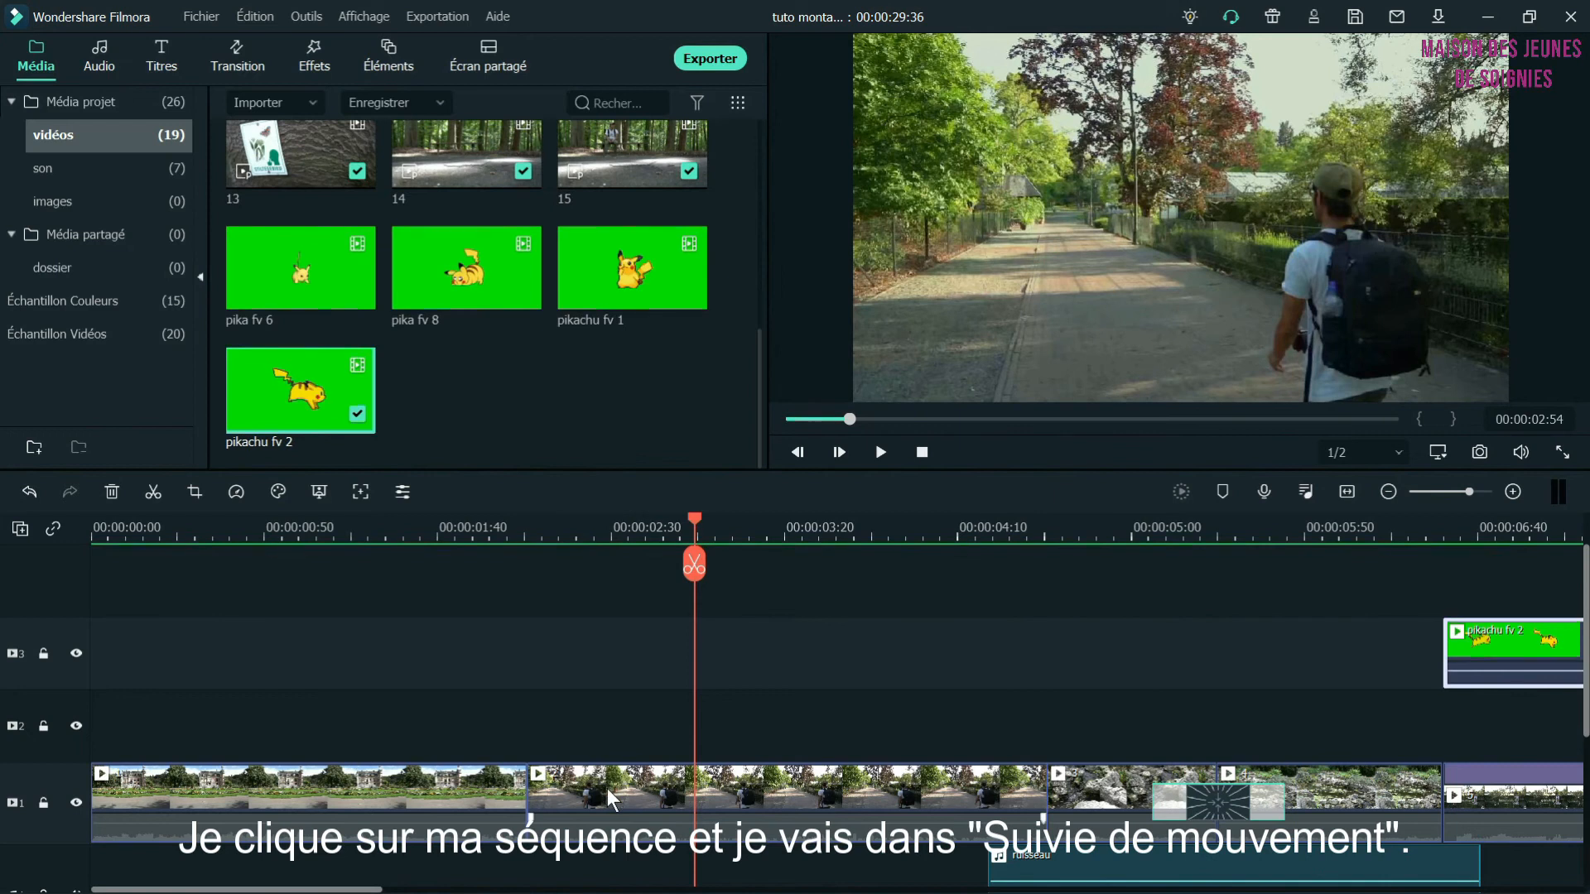
{"action": "double_click", "coordinate": [607, 788]}
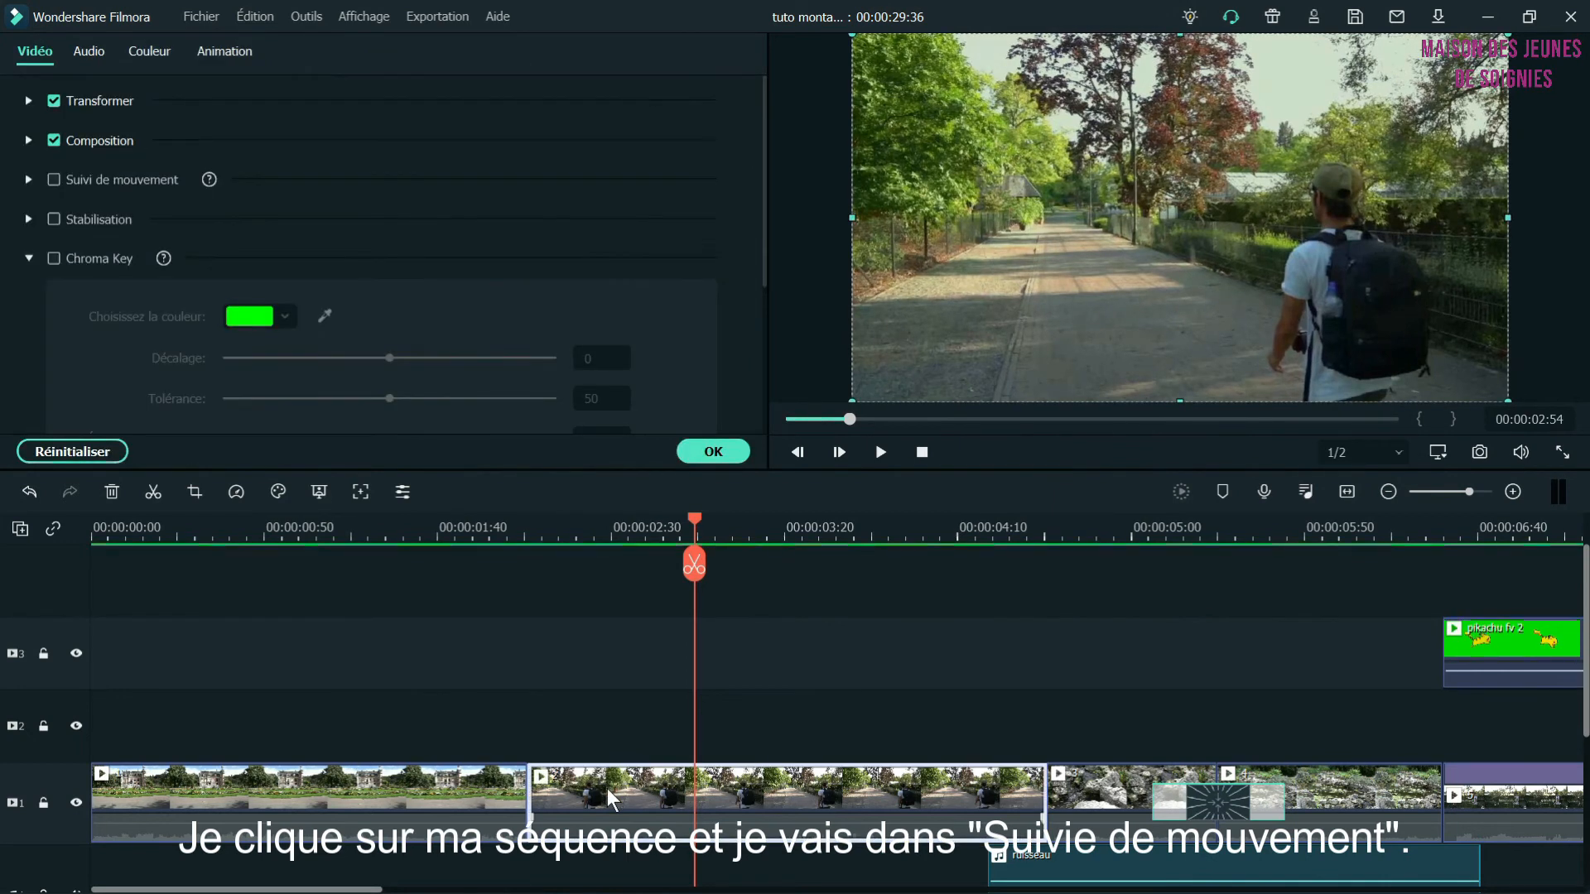
{"action": "left_click", "coordinate": [51, 179]}
{"action": "left_click_drag", "start_coordinate": [1197, 190], "coordinate": [1333, 174]}
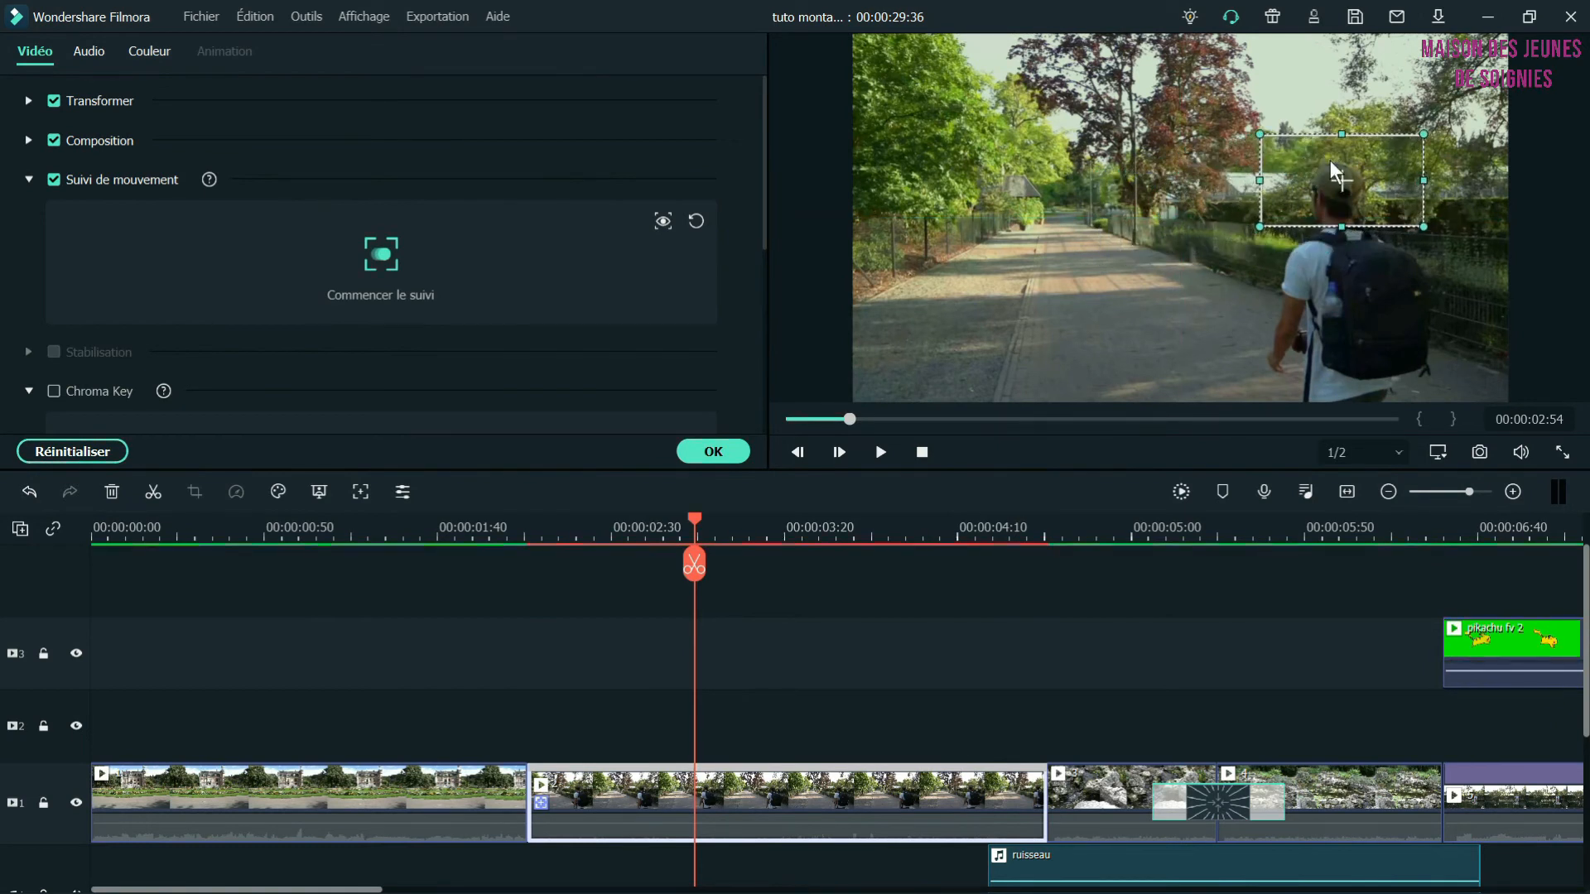
{"action": "left_click_drag", "start_coordinate": [1258, 179], "coordinate": [1315, 141]}
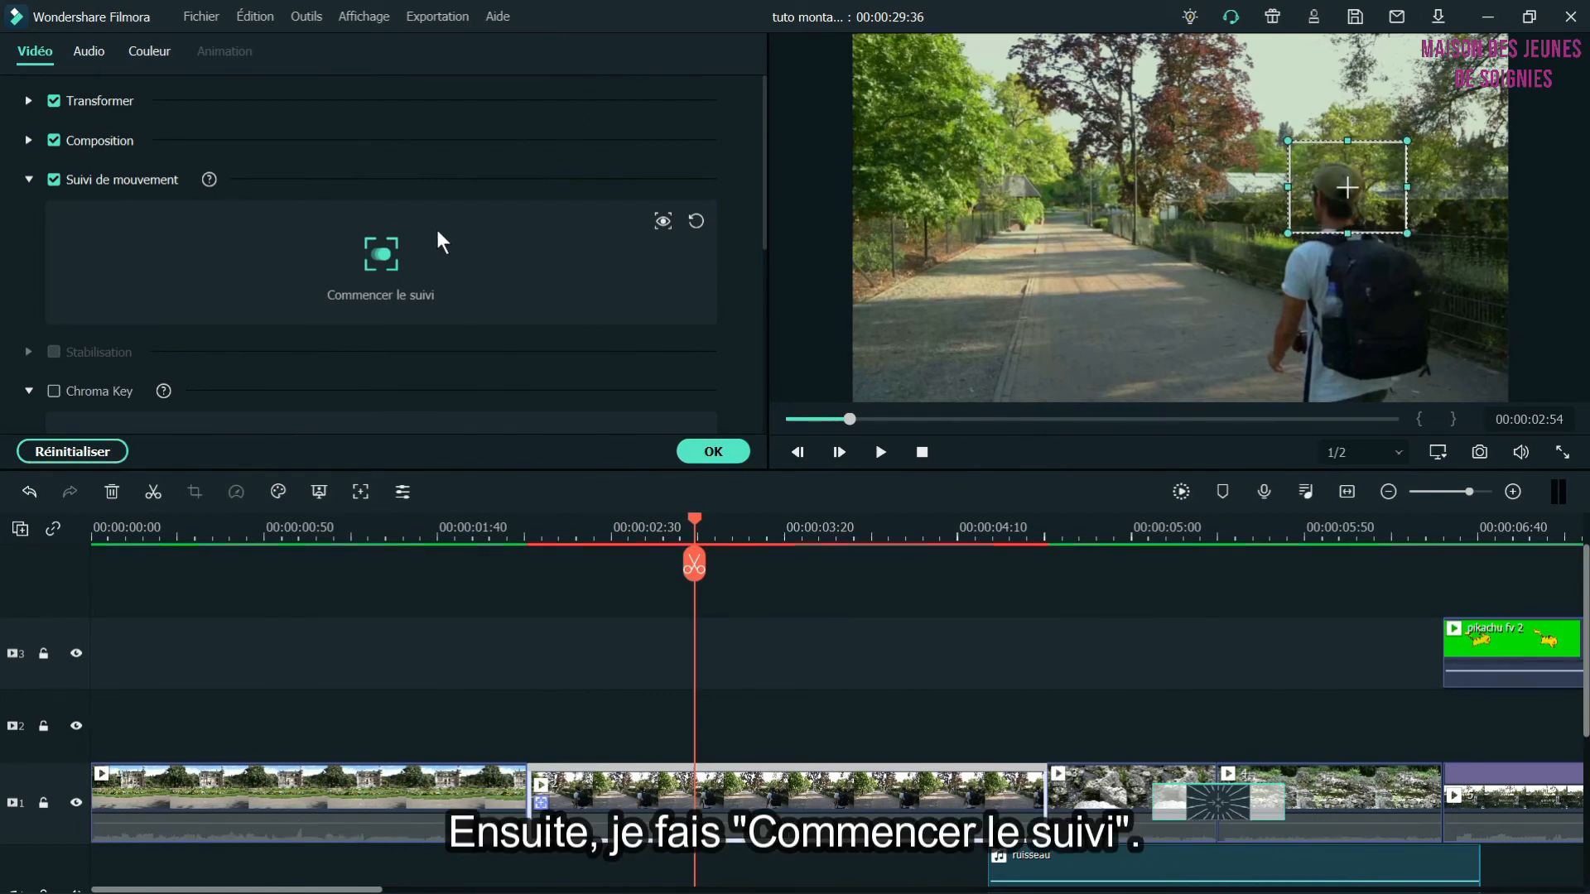
{"action": "left_click", "coordinate": [382, 251]}
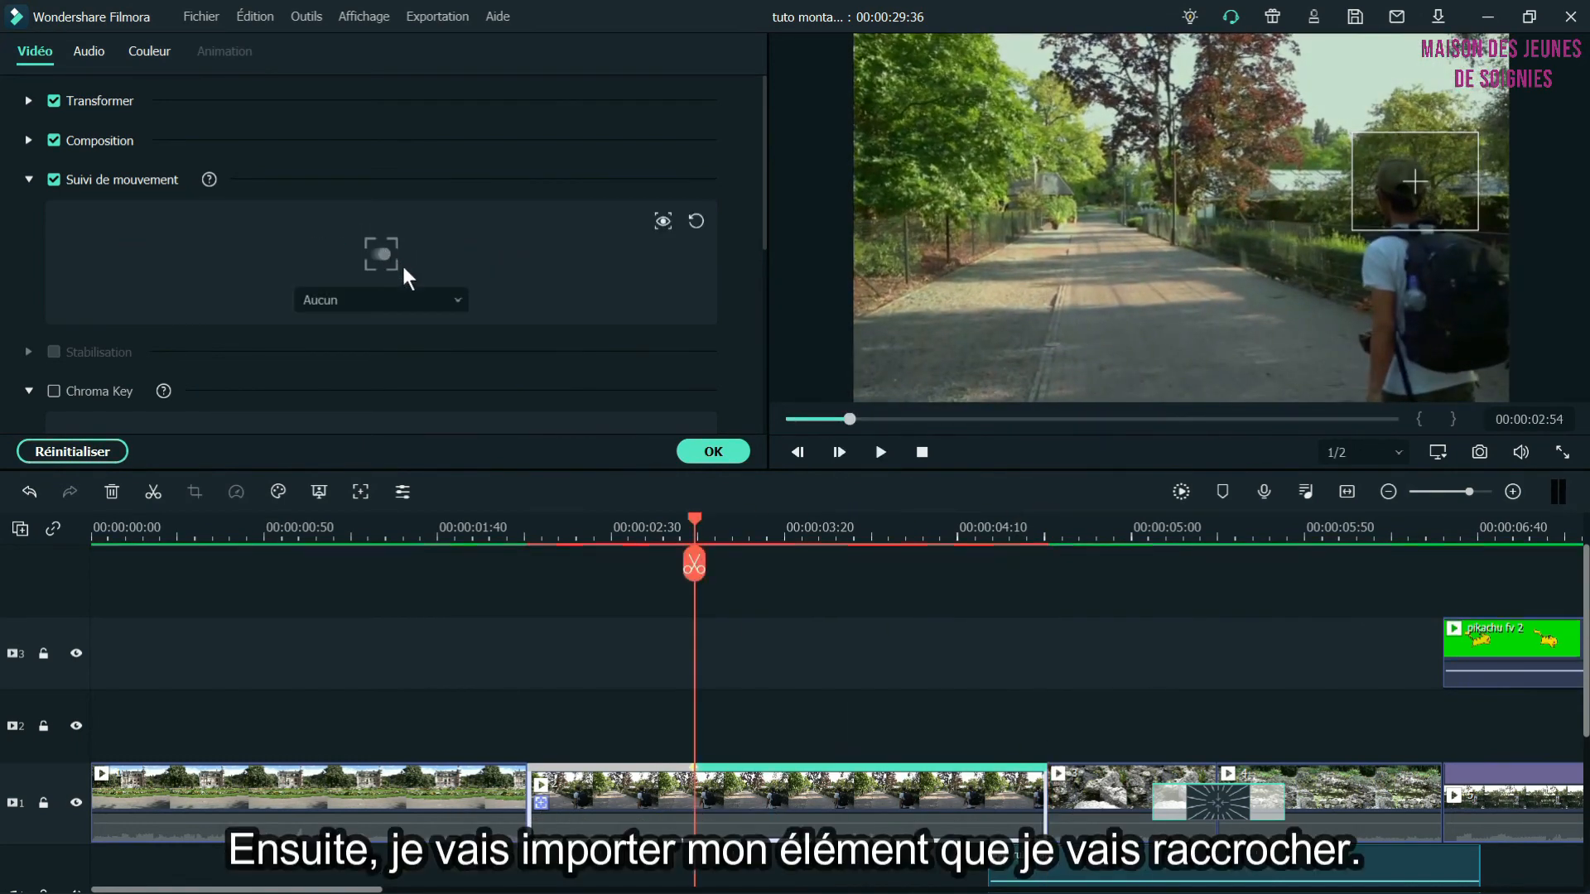
Import pika fv 8 from the fond vert folder as the element attached to clip 2's motion tracking
{"action": "left_click", "coordinate": [447, 295]}
{"action": "left_click", "coordinate": [415, 369]}
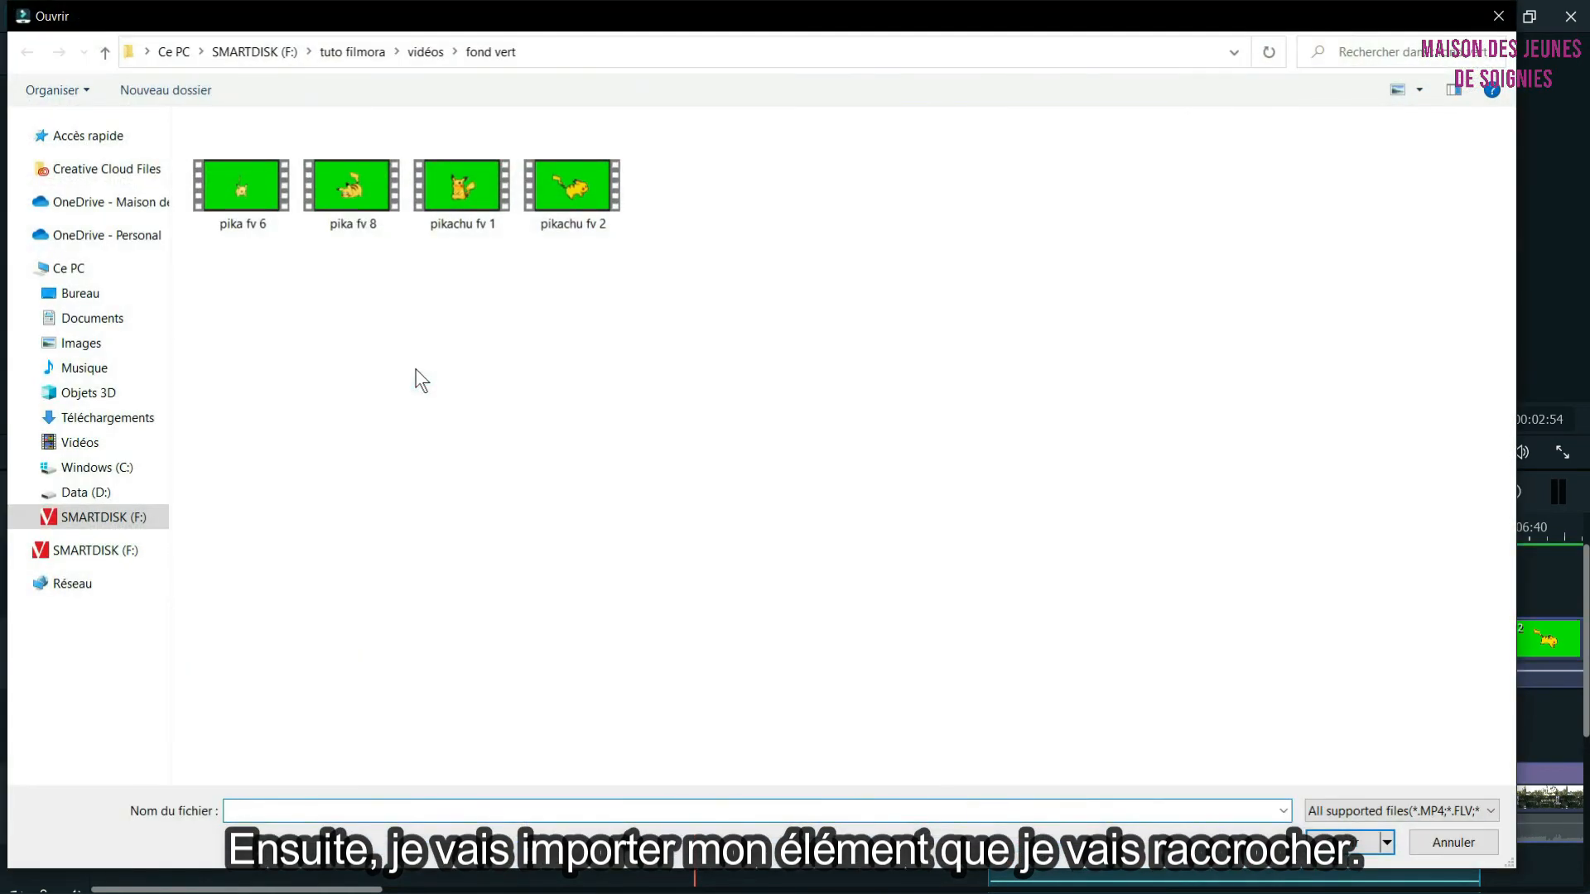
{"action": "left_click", "coordinate": [354, 184]}
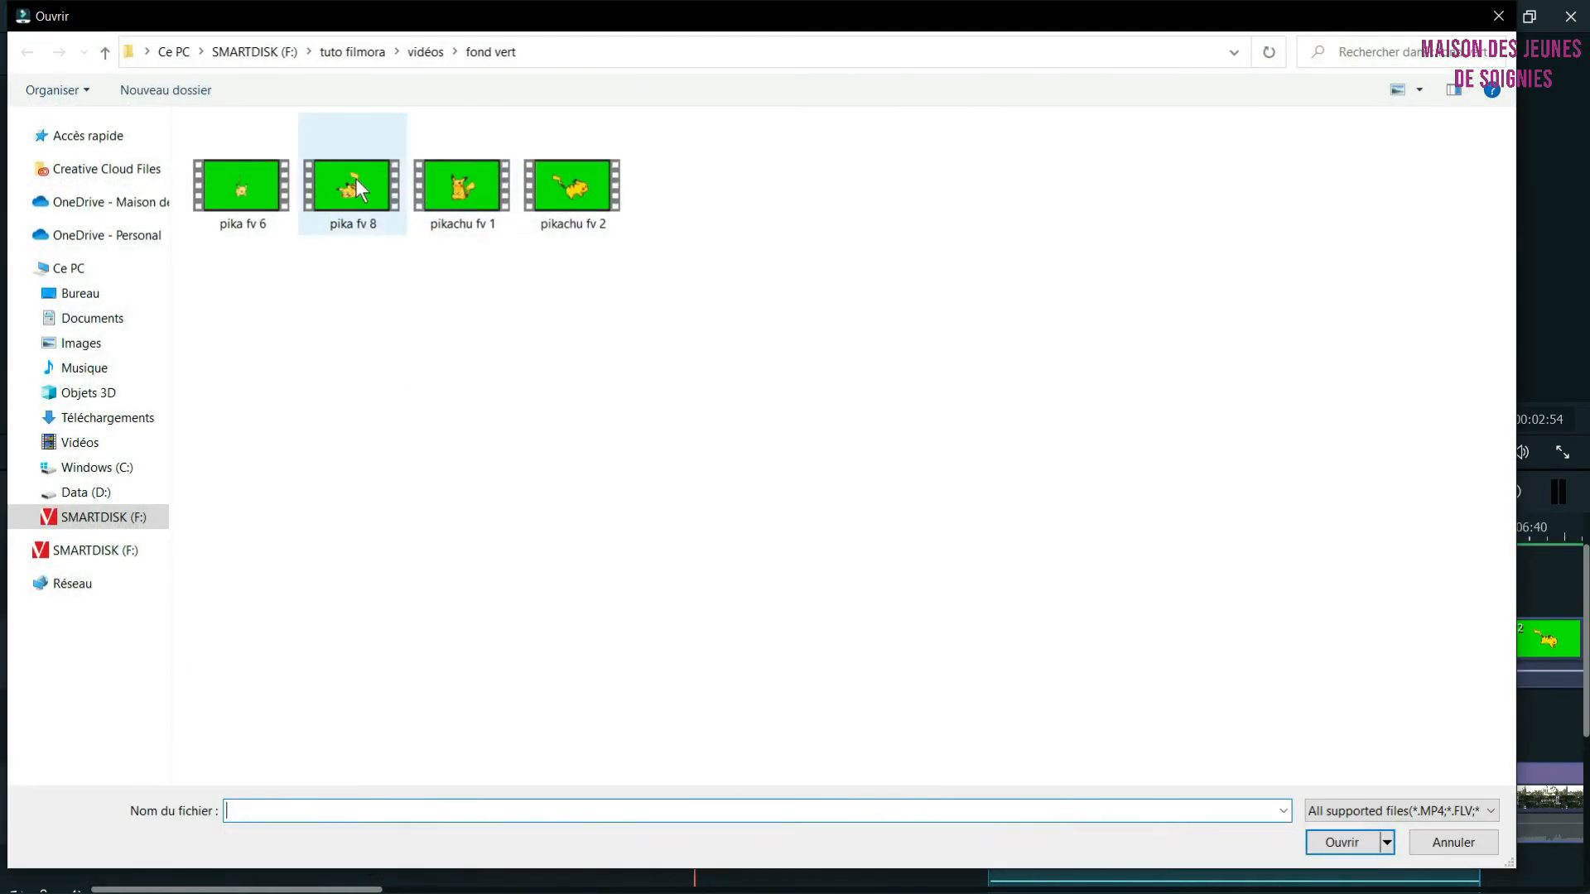
{"action": "left_click", "coordinate": [1360, 839]}
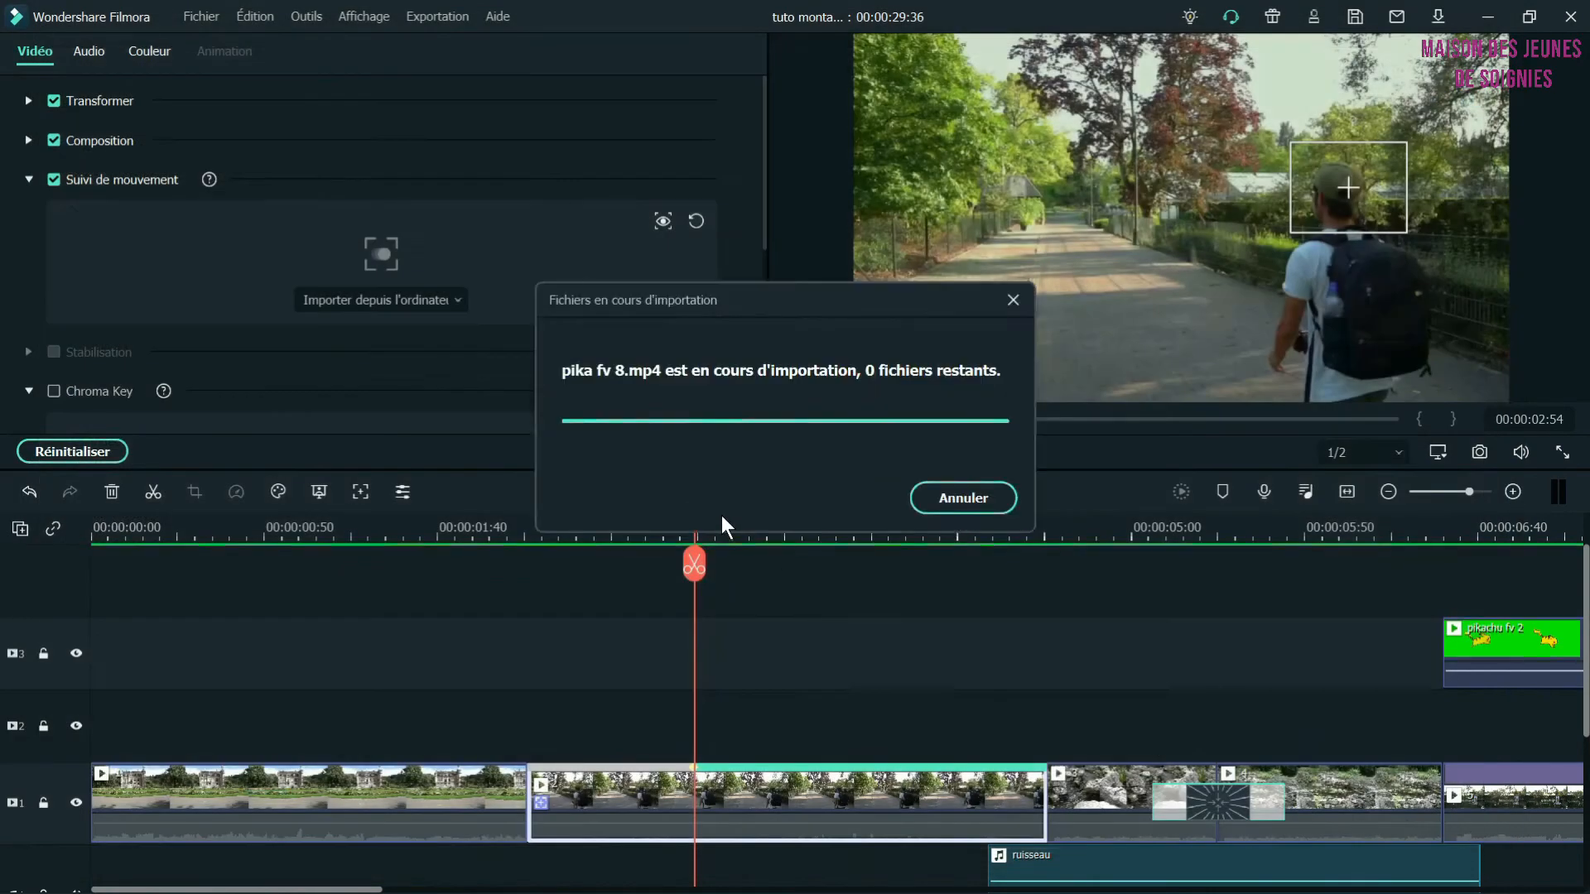
{"action": "left_click", "coordinate": [892, 779]}
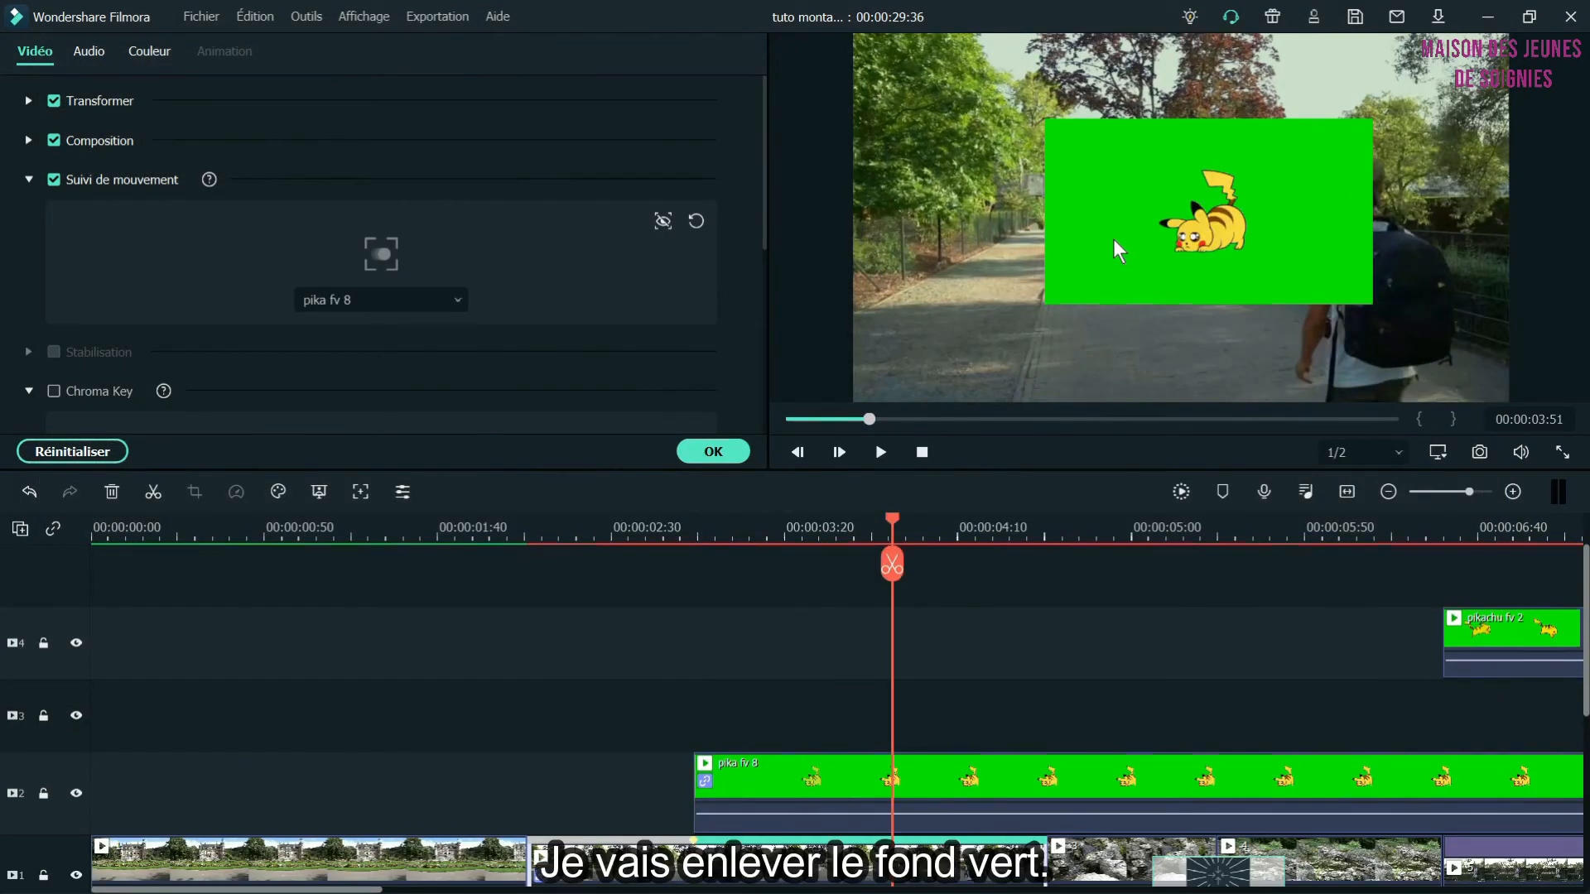
Remove pika fv 8's green background with Décalage -14 and Tolérance 55, set Pikachu small on the man's cap, and play the shot
{"action": "left_click", "coordinate": [1111, 237]}
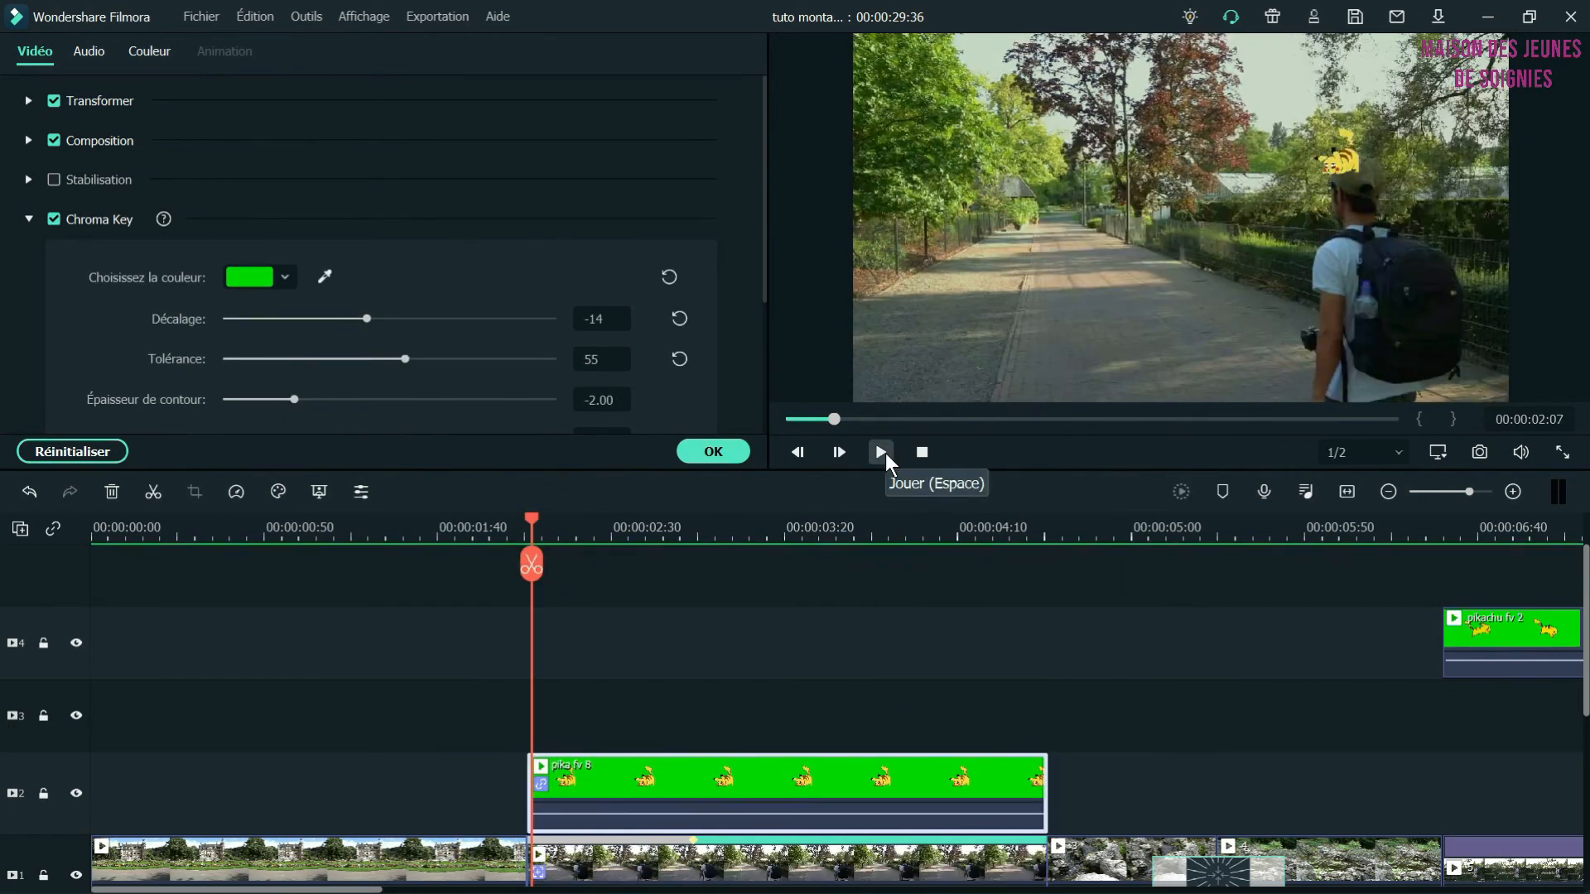
{"action": "left_click", "coordinate": [886, 453]}
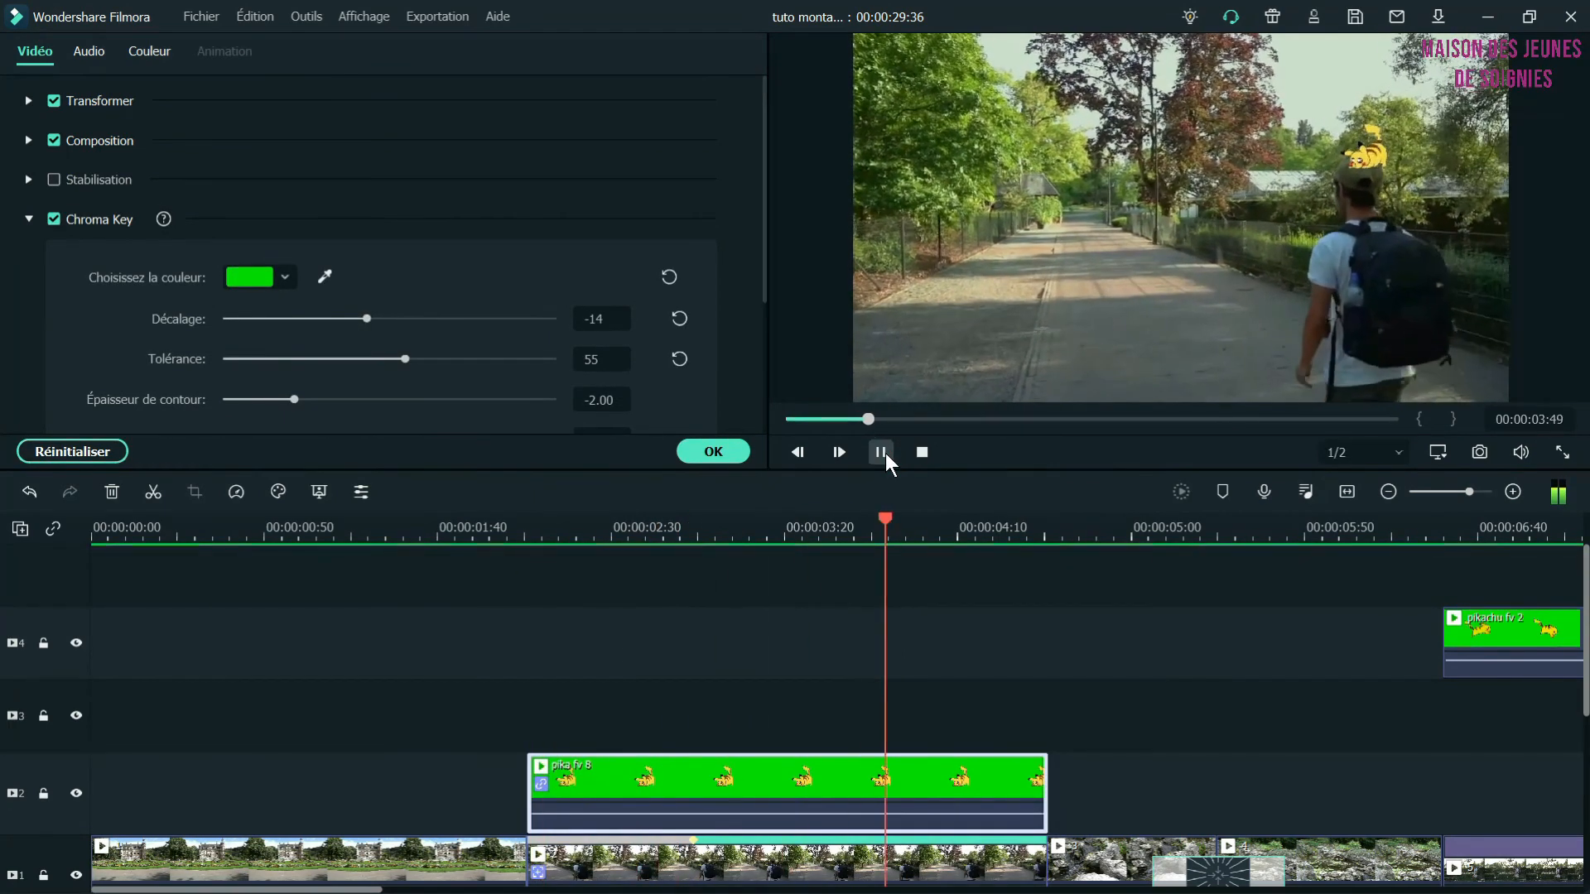
{"action": "left_click", "coordinate": [880, 452]}
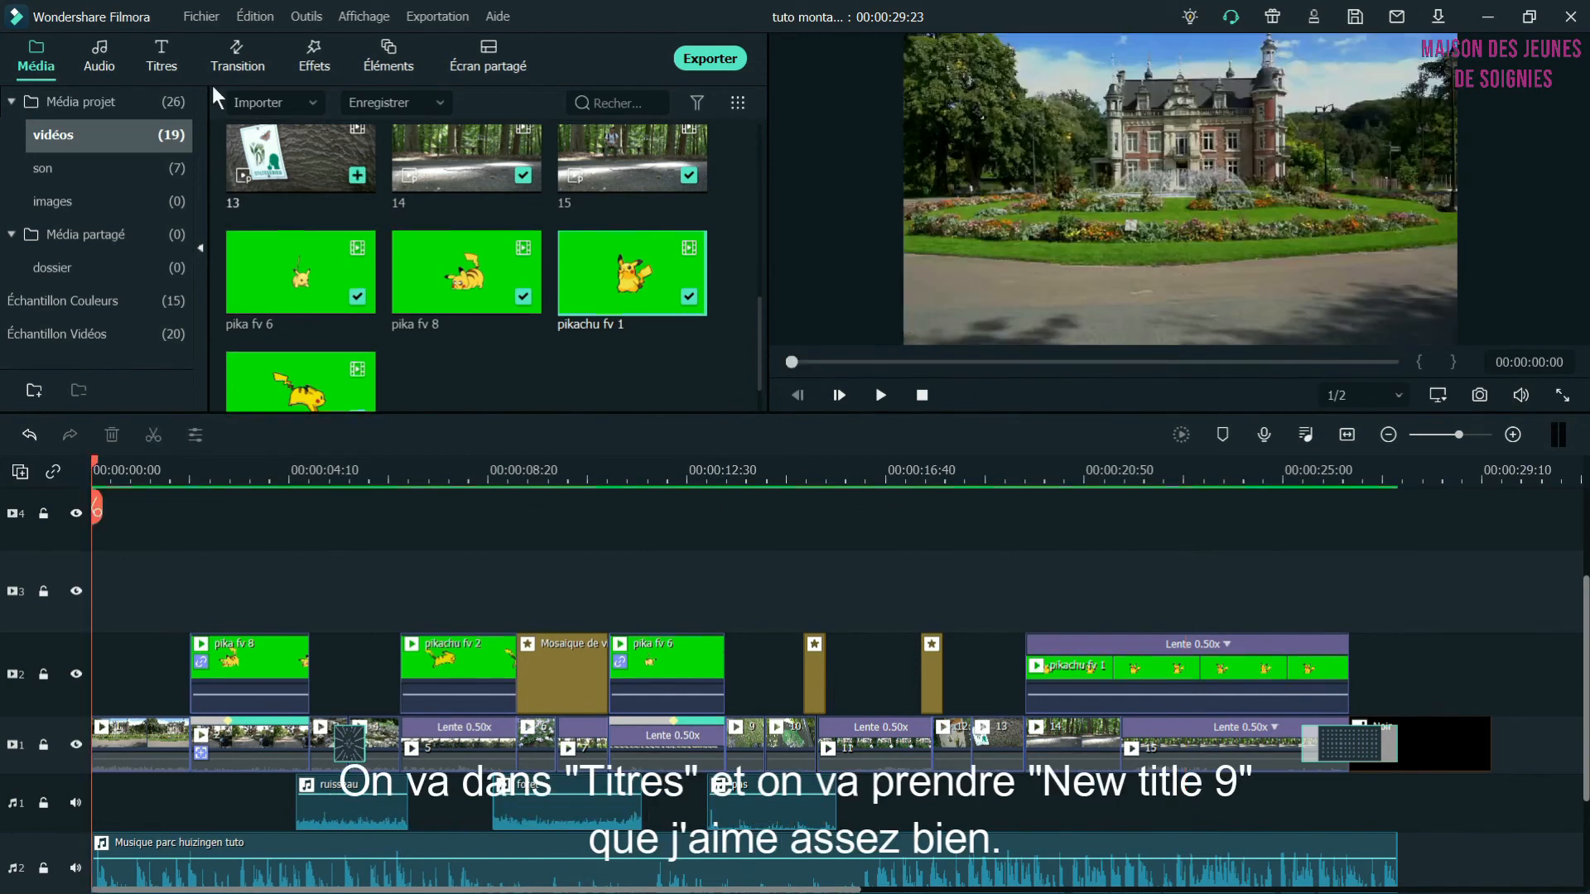
Place the favourite title New Title 9 on the track directly above the first clip and trim it to that clip's length
{"action": "left_click", "coordinate": [162, 58]}
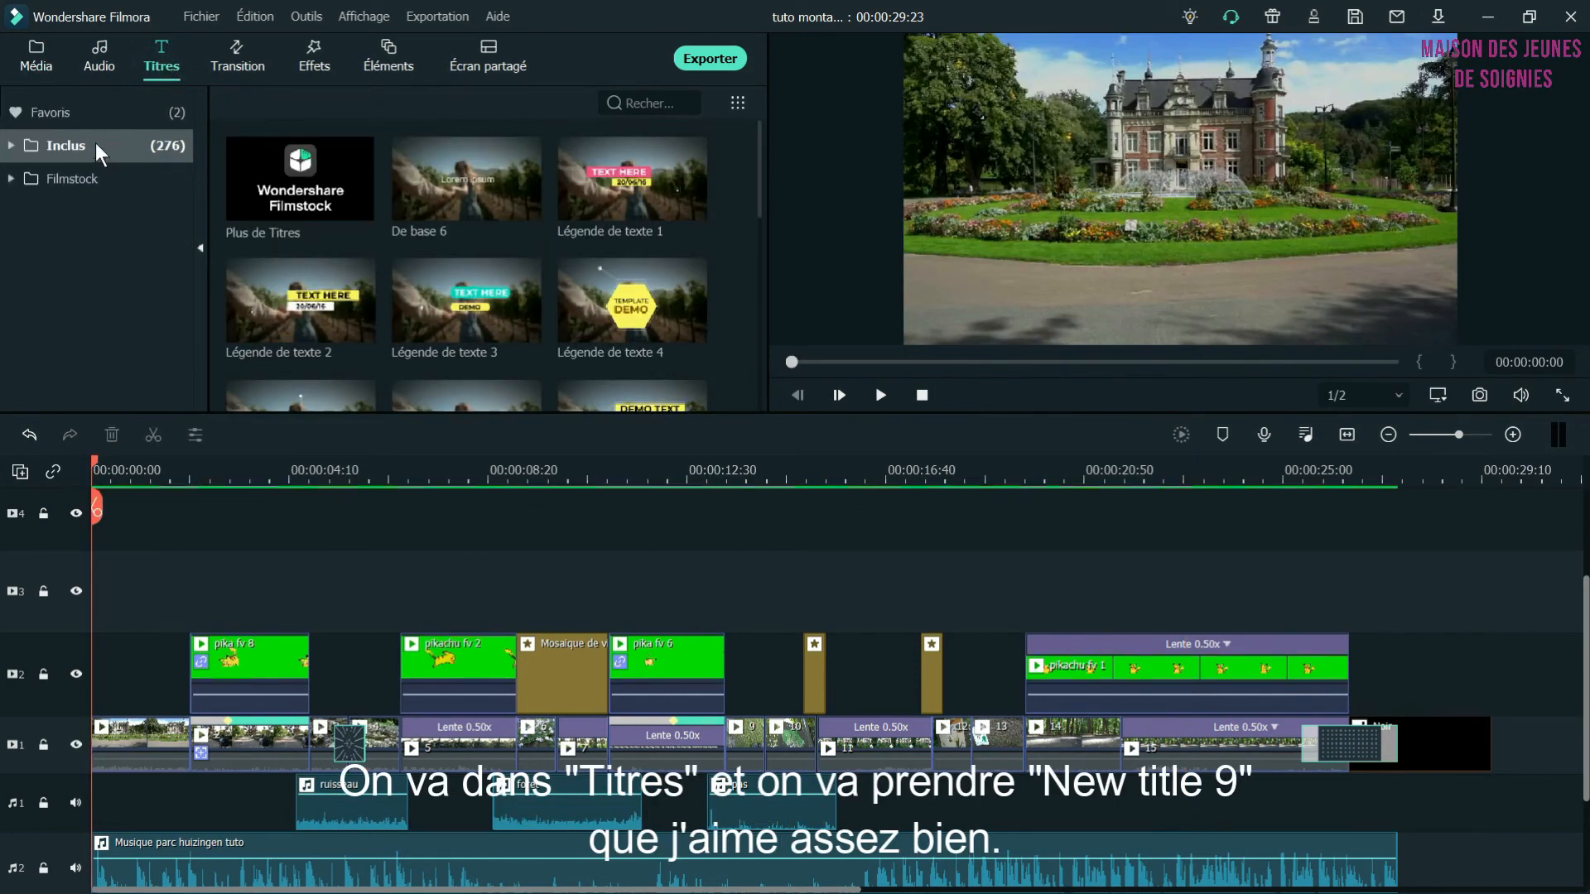
{"action": "left_click", "coordinate": [91, 114]}
{"action": "left_click_drag", "start_coordinate": [284, 188], "coordinate": [106, 602]}
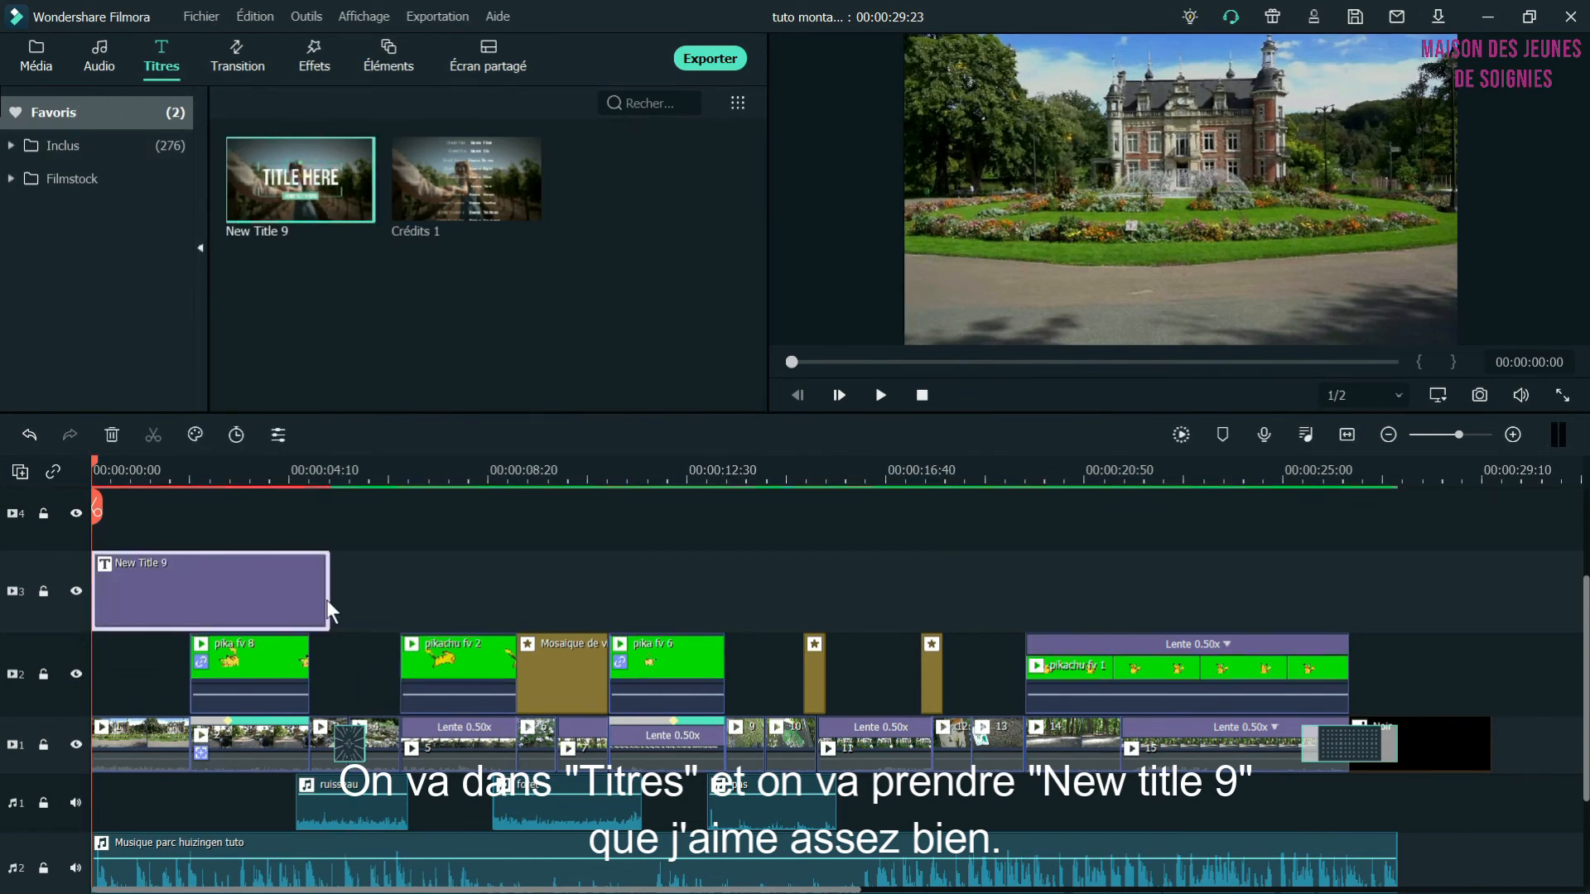
{"action": "left_click_drag", "start_coordinate": [329, 611], "coordinate": [139, 675]}
Replace the subtitle text of New Title 9 with "Parc huizingen"
{"action": "double_click", "coordinate": [139, 674]}
{"action": "left_click", "coordinate": [539, 212]}
{"action": "key", "text": "BackSpace"}
{"action": "key", "text": "BackSpace"}
{"action": "key", "text": "BackSpace"}
{"action": "key", "text": "BackSpace"}
{"action": "key", "text": "BackSpace"}
{"action": "key", "text": "BackSpace"}
{"action": "key", "text": "BackSpace"}
{"action": "key", "text": "BackSpace"}
{"action": "key", "text": "BackSpace"}
{"action": "key", "text": "BackSpace"}
{"action": "key", "text": "BackSpace"}
{"action": "key", "text": "BackSpace"}
{"action": "key", "text": "BackSpace"}
{"action": "key", "text": "BackSpace"}
{"action": "type", "text": "Parc huizingen"}
Replace the main text of New Title 9 with "Vlog", look at the text animations, and confirm the title edits
{"action": "left_click", "coordinate": [1180, 184]}
{"action": "left_click", "coordinate": [571, 197]}
{"action": "key", "text": "BackSpace"}
{"action": "key", "text": "BackSpace"}
{"action": "key", "text": "BackSpace"}
{"action": "key", "text": "BackSpace"}
{"action": "key", "text": "BackSpace"}
{"action": "key", "text": "BackSpace"}
{"action": "key", "text": "BackSpace"}
{"action": "key", "text": "BackSpace"}
{"action": "key", "text": "BackSpace"}
{"action": "key", "text": "BackSpace"}
{"action": "type", "text": "Vlog"}
{"action": "left_click", "coordinate": [136, 93]}
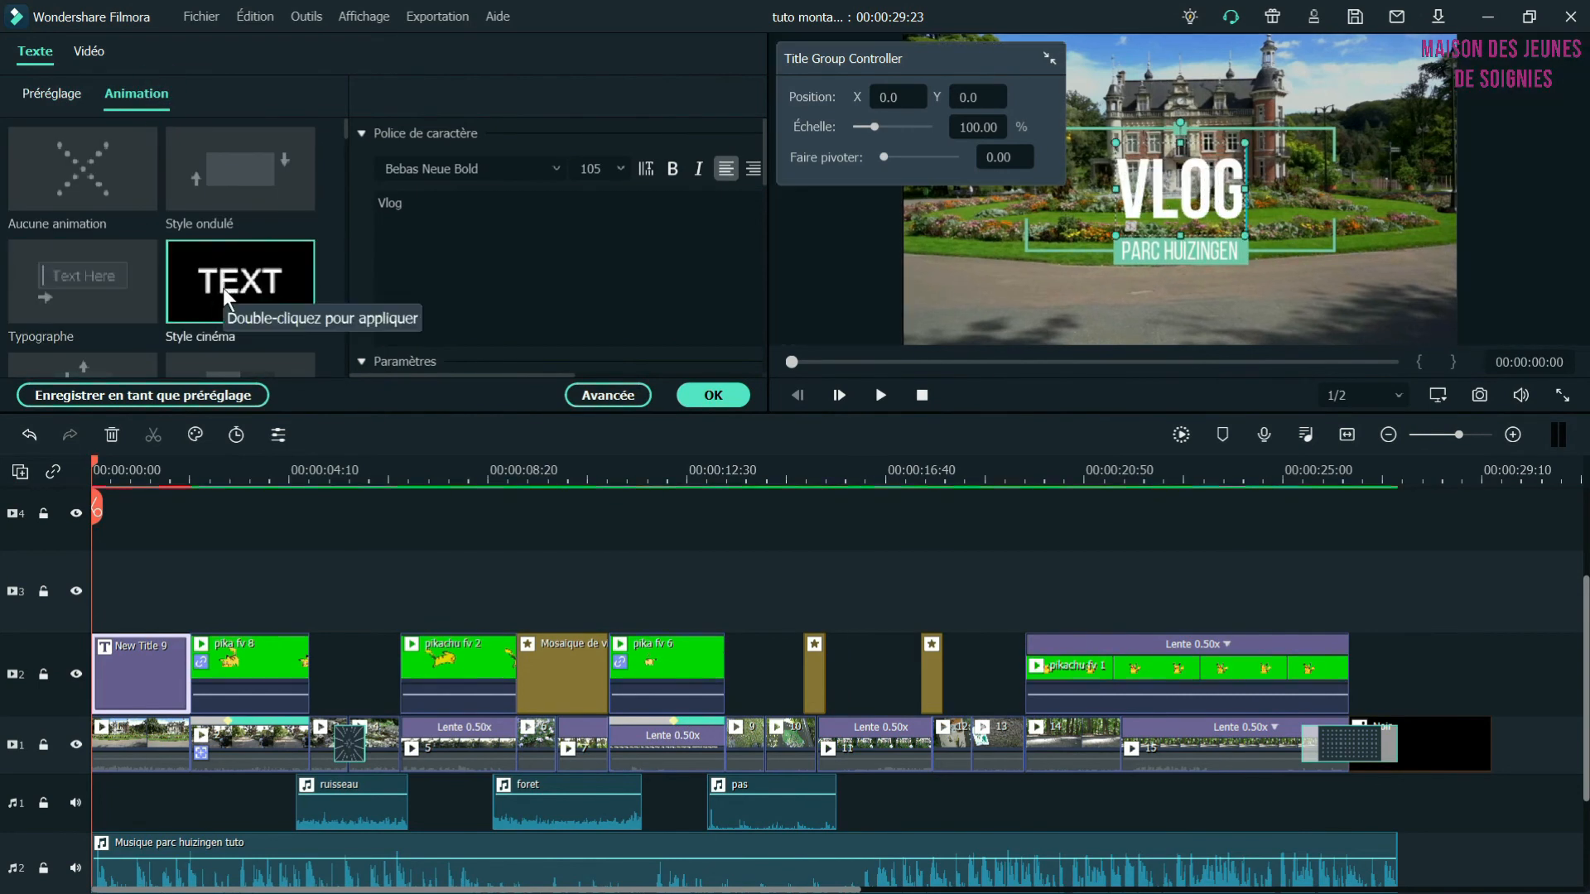
{"action": "left_click", "coordinate": [51, 92]}
{"action": "left_click", "coordinate": [712, 395]}
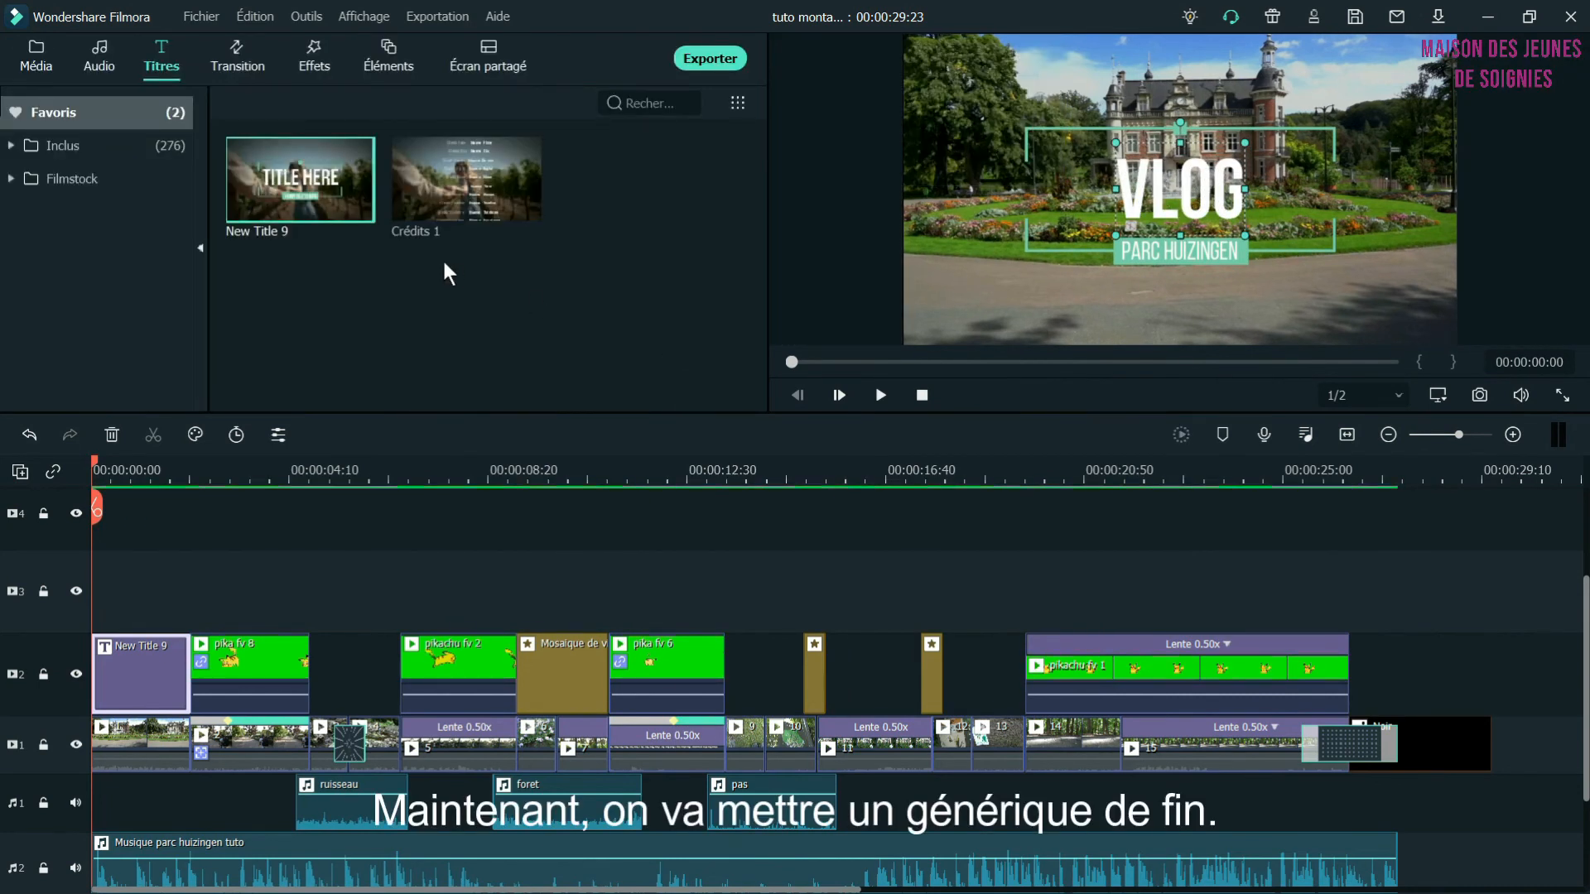
Preview the Crédits 1 title, place it on track 3 over the closing shot and black end clip, and play the end credits
{"action": "left_click", "coordinate": [465, 166]}
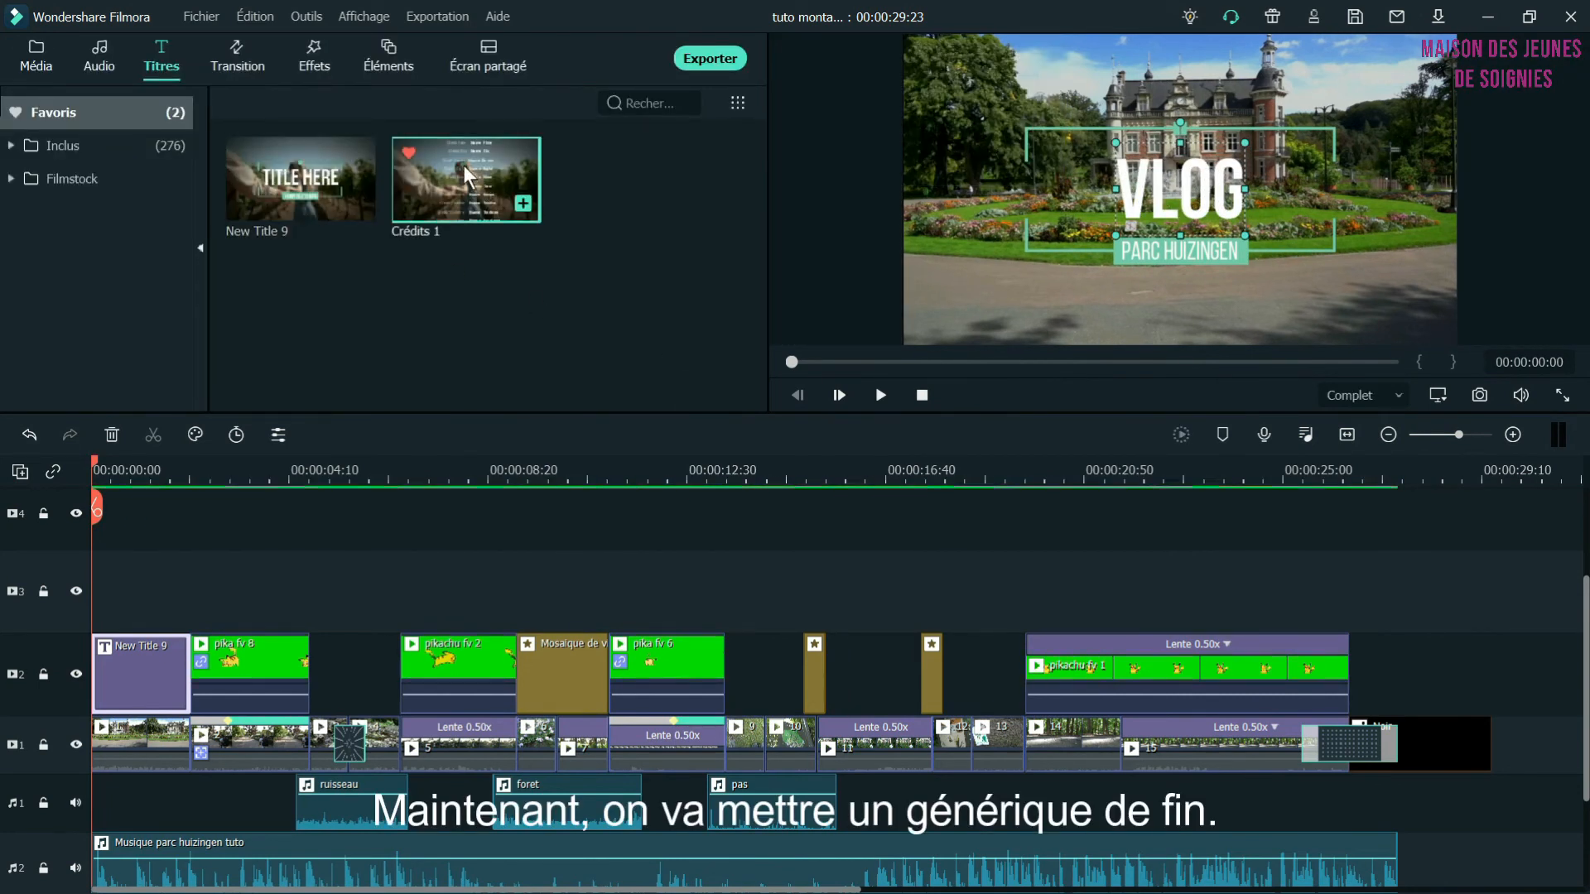
{"action": "double_click", "coordinate": [463, 165]}
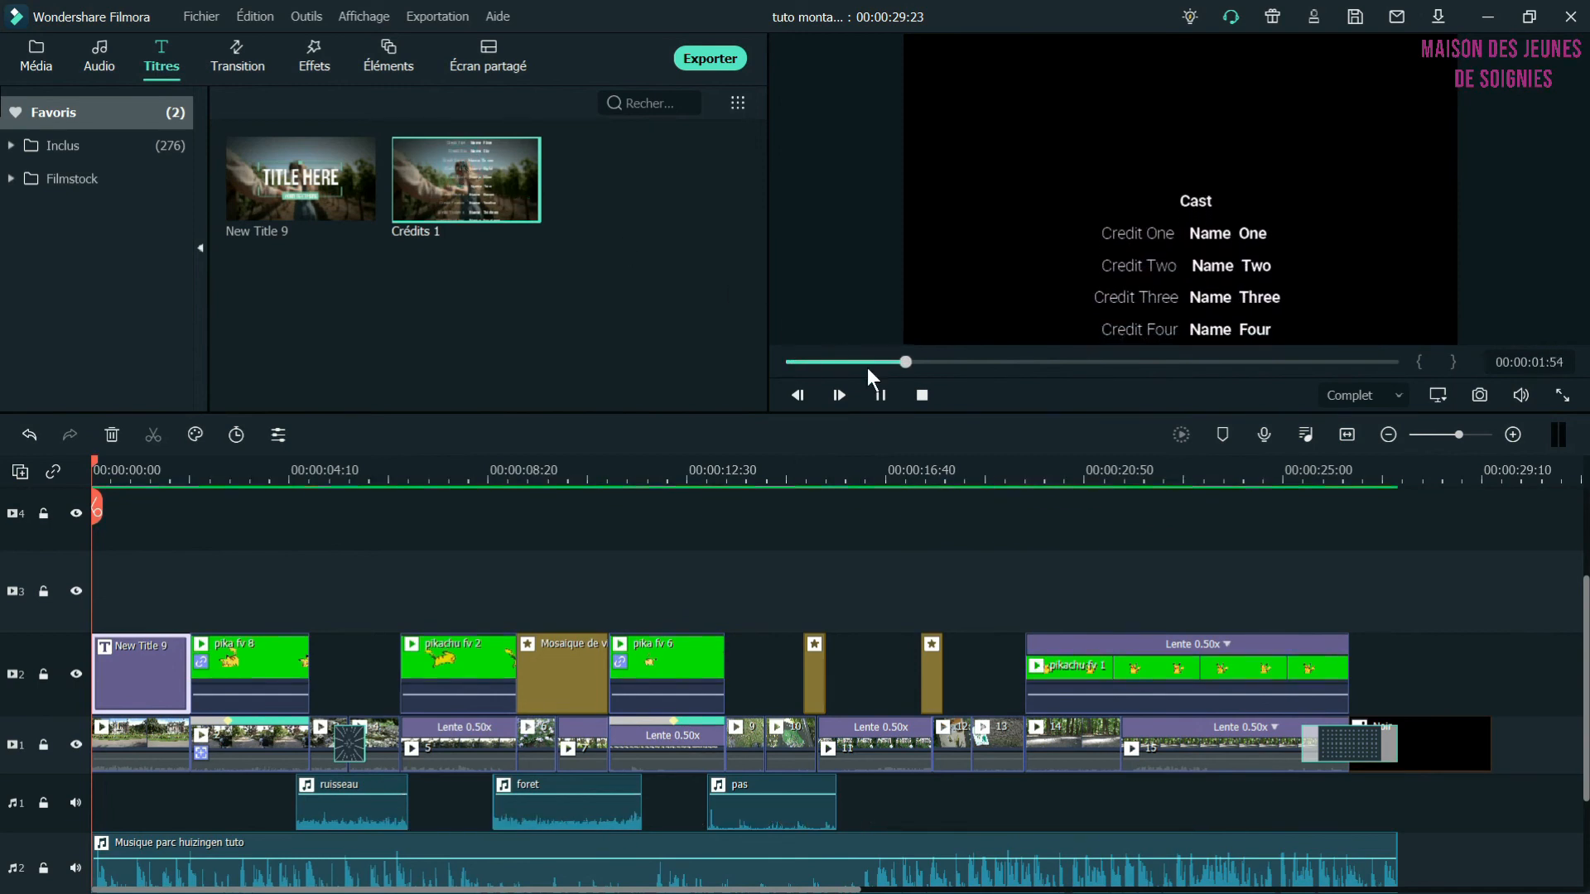
{"action": "left_click", "coordinate": [881, 392]}
{"action": "left_click_drag", "start_coordinate": [449, 168], "coordinate": [1264, 589]}
{"action": "left_click_drag", "start_coordinate": [787, 890], "coordinate": [972, 890]}
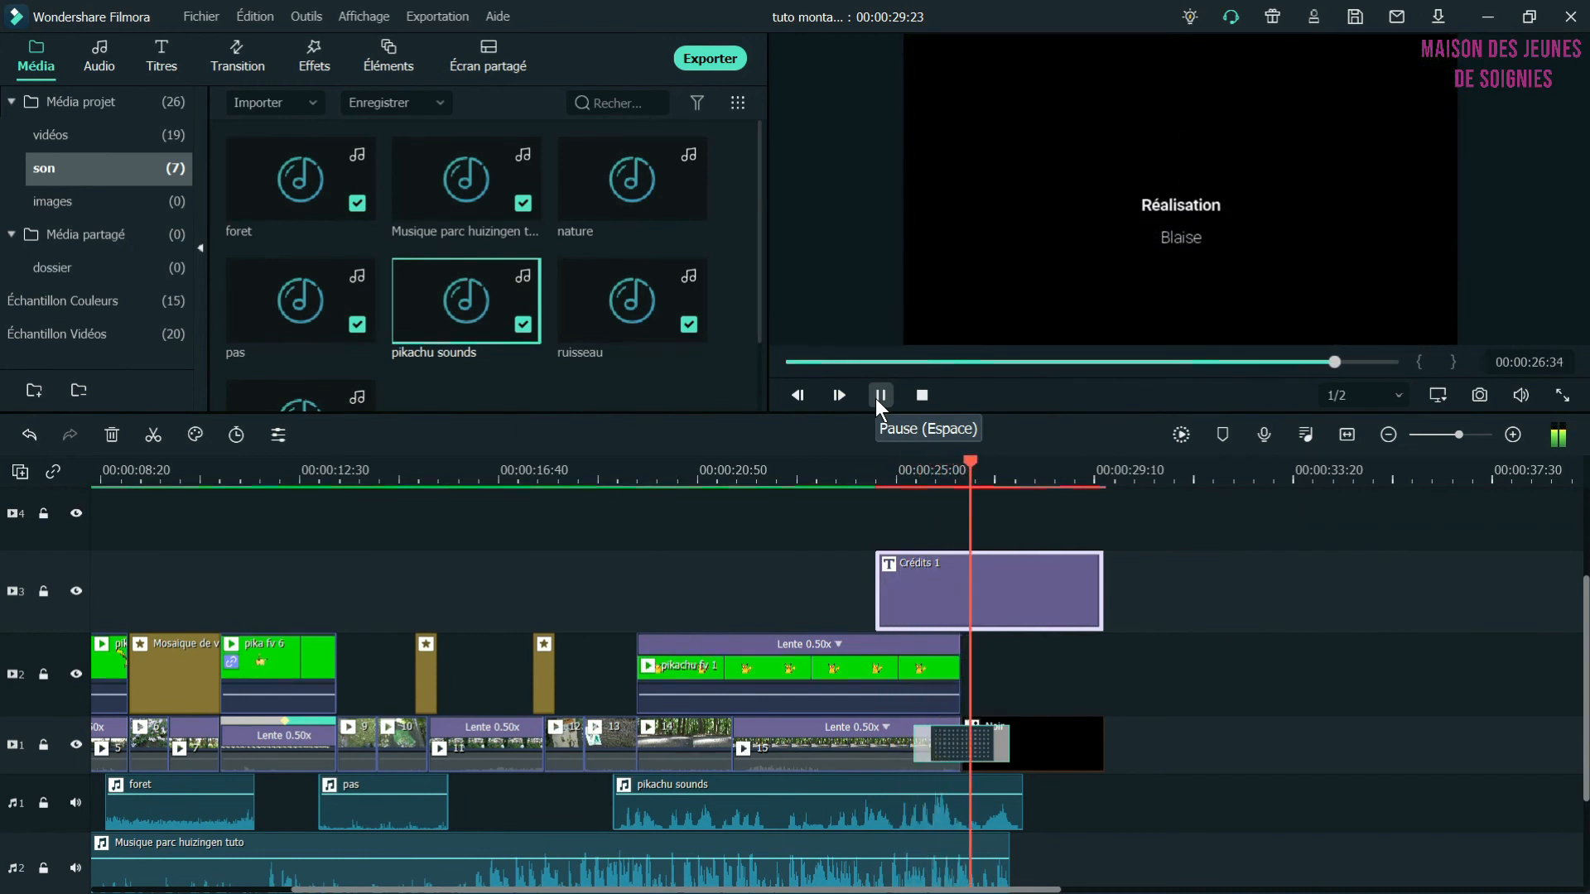
{"action": "left_click", "coordinate": [876, 399]}
{"action": "left_click", "coordinate": [931, 654]}
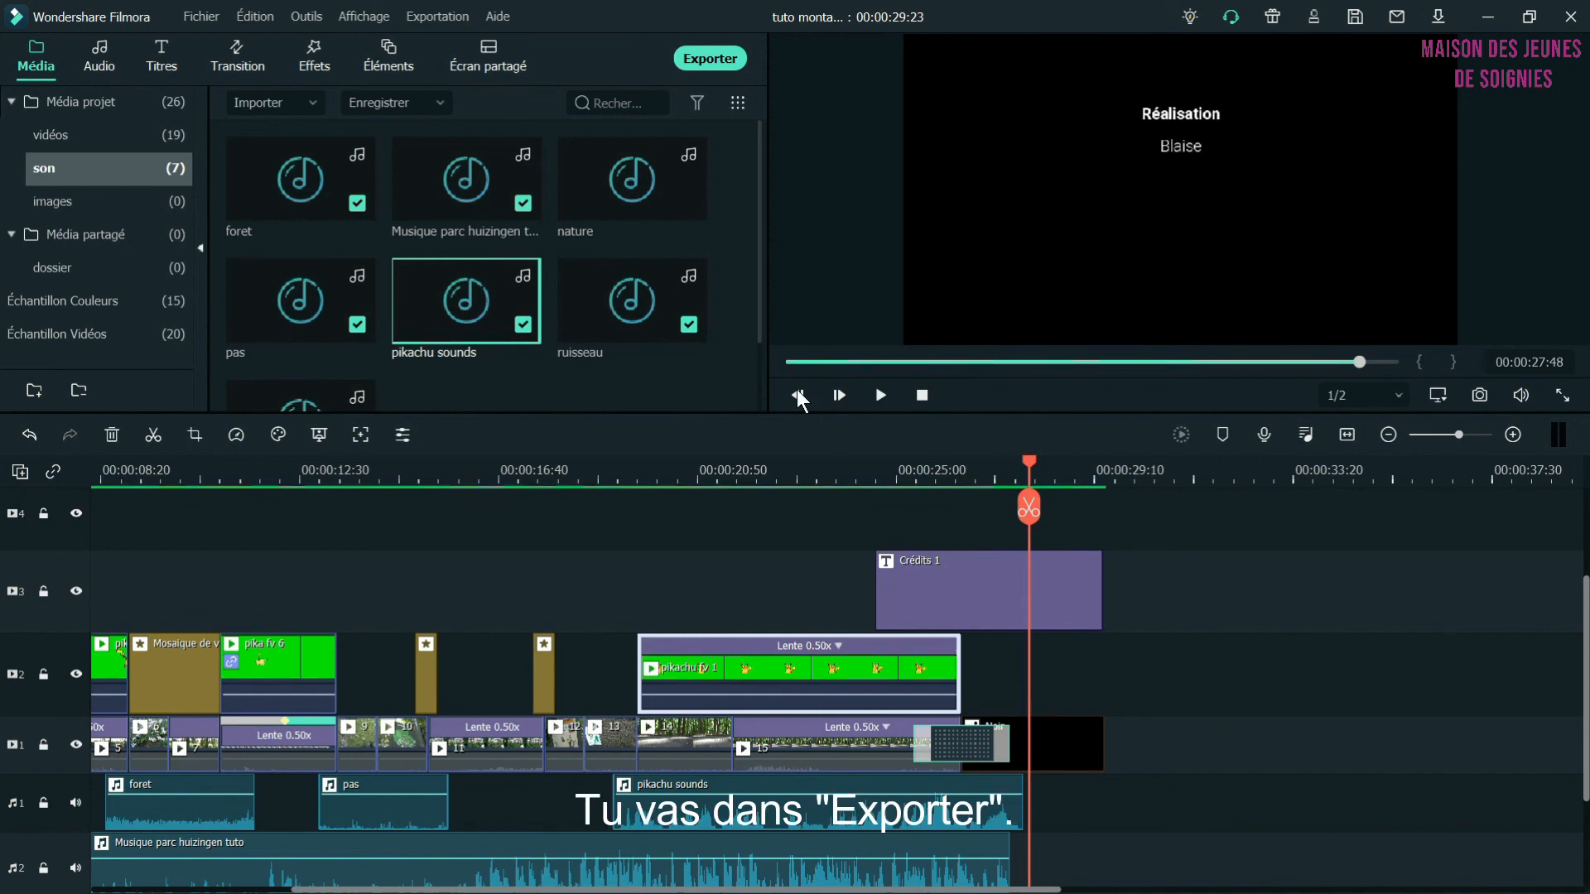
Set up a local MP4 export named "ballade avec pikachu", saved in F:/tuto filmora
{"action": "left_click", "coordinate": [698, 59]}
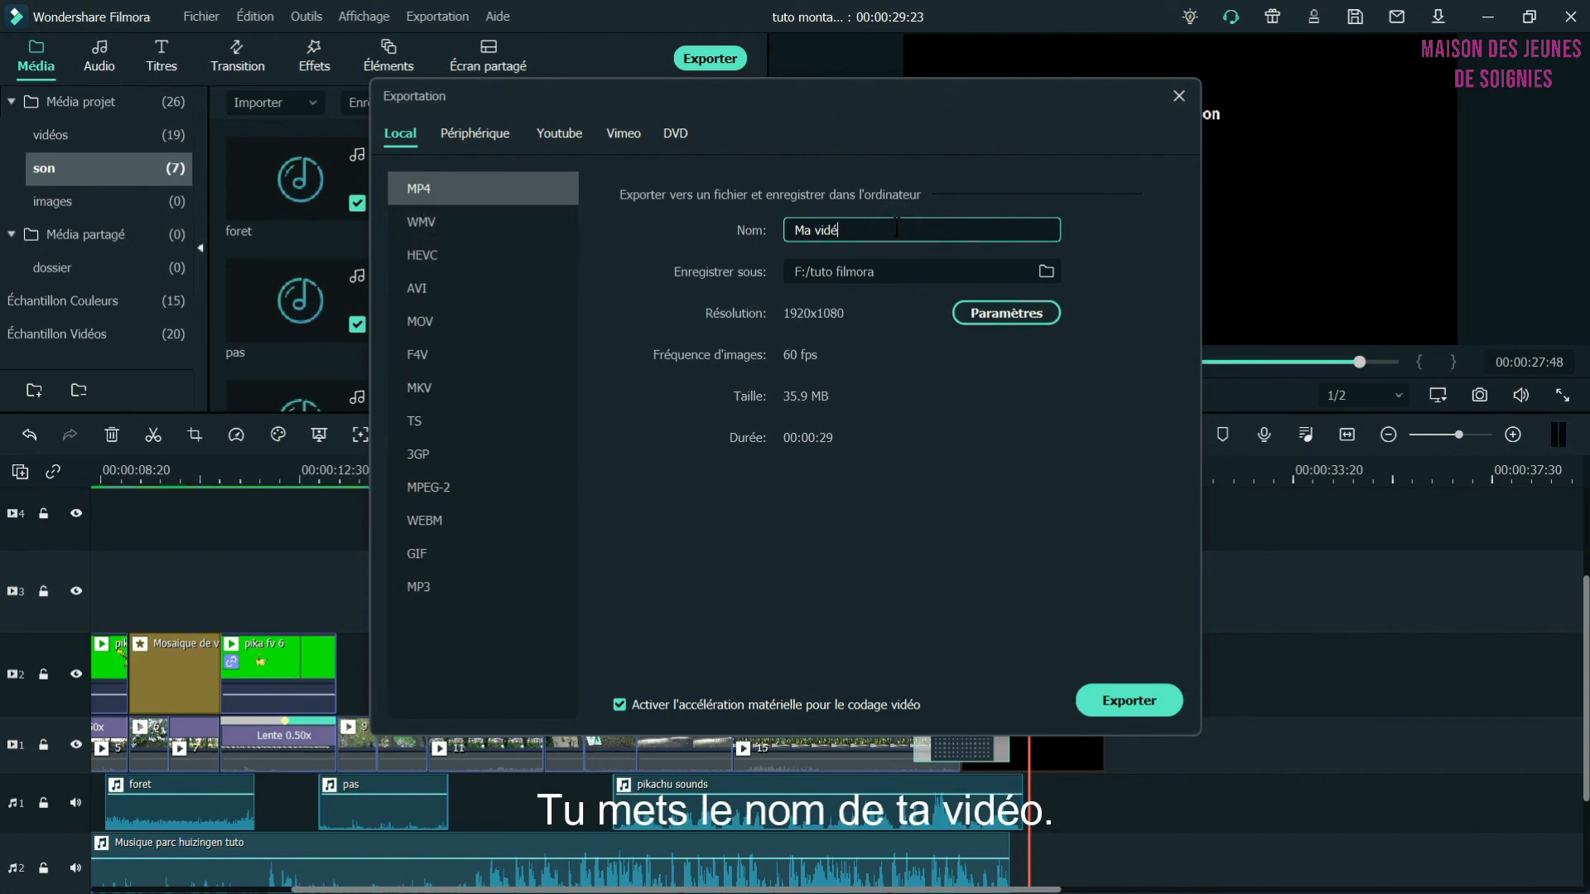
{"action": "key", "text": "BackSpace"}
{"action": "key", "text": "BackSpace"}
{"action": "key", "text": "BackSpace"}
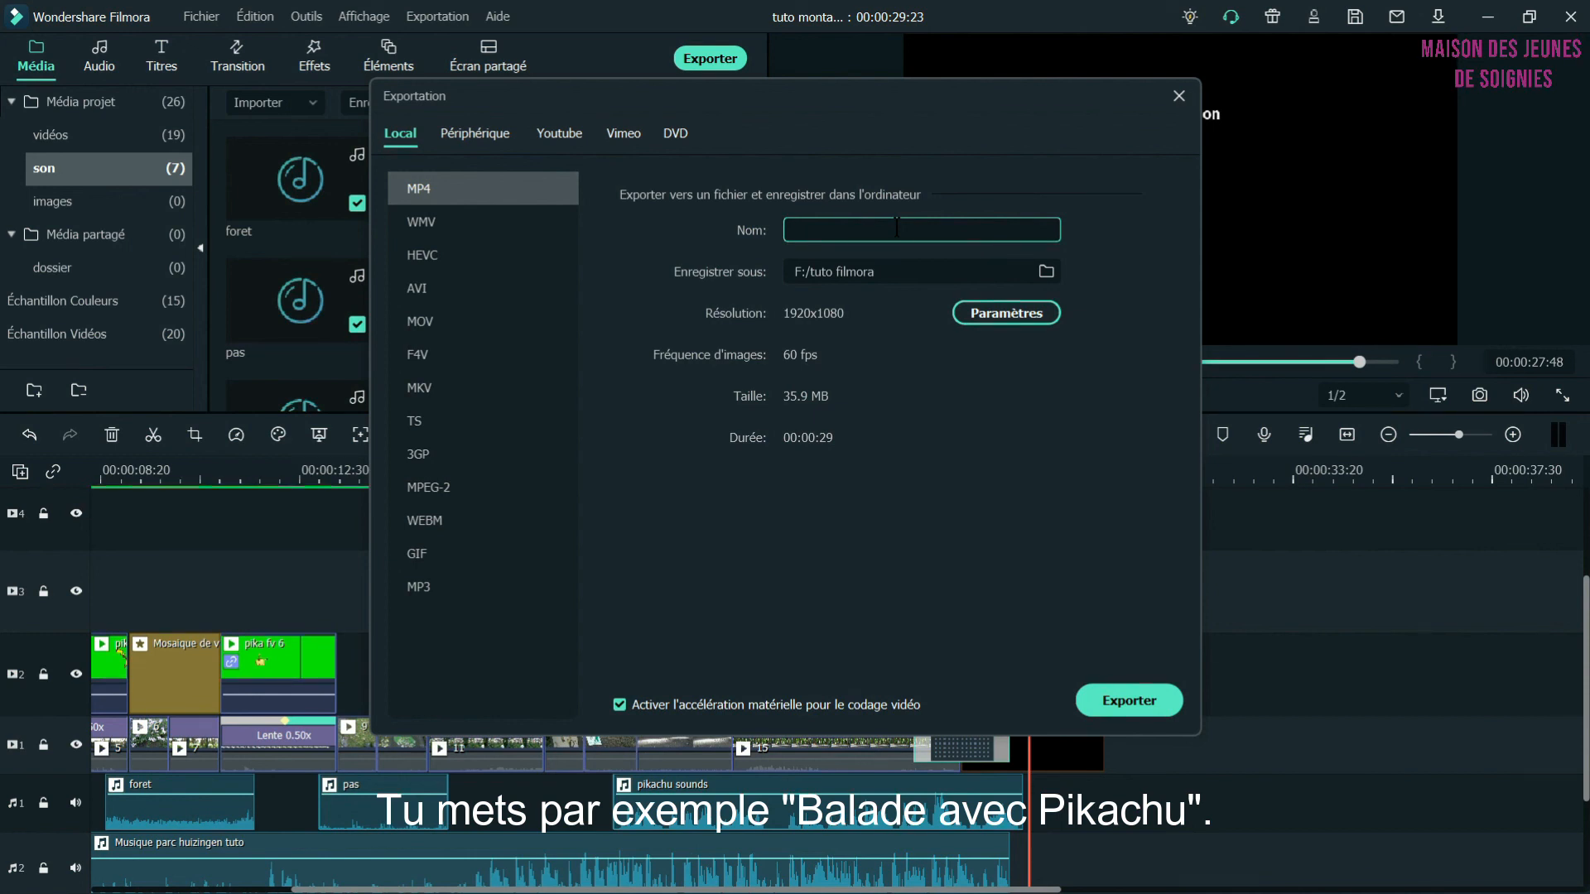
{"action": "type", "text": "ballade avec pikachu"}
{"action": "left_click", "coordinate": [1045, 270]}
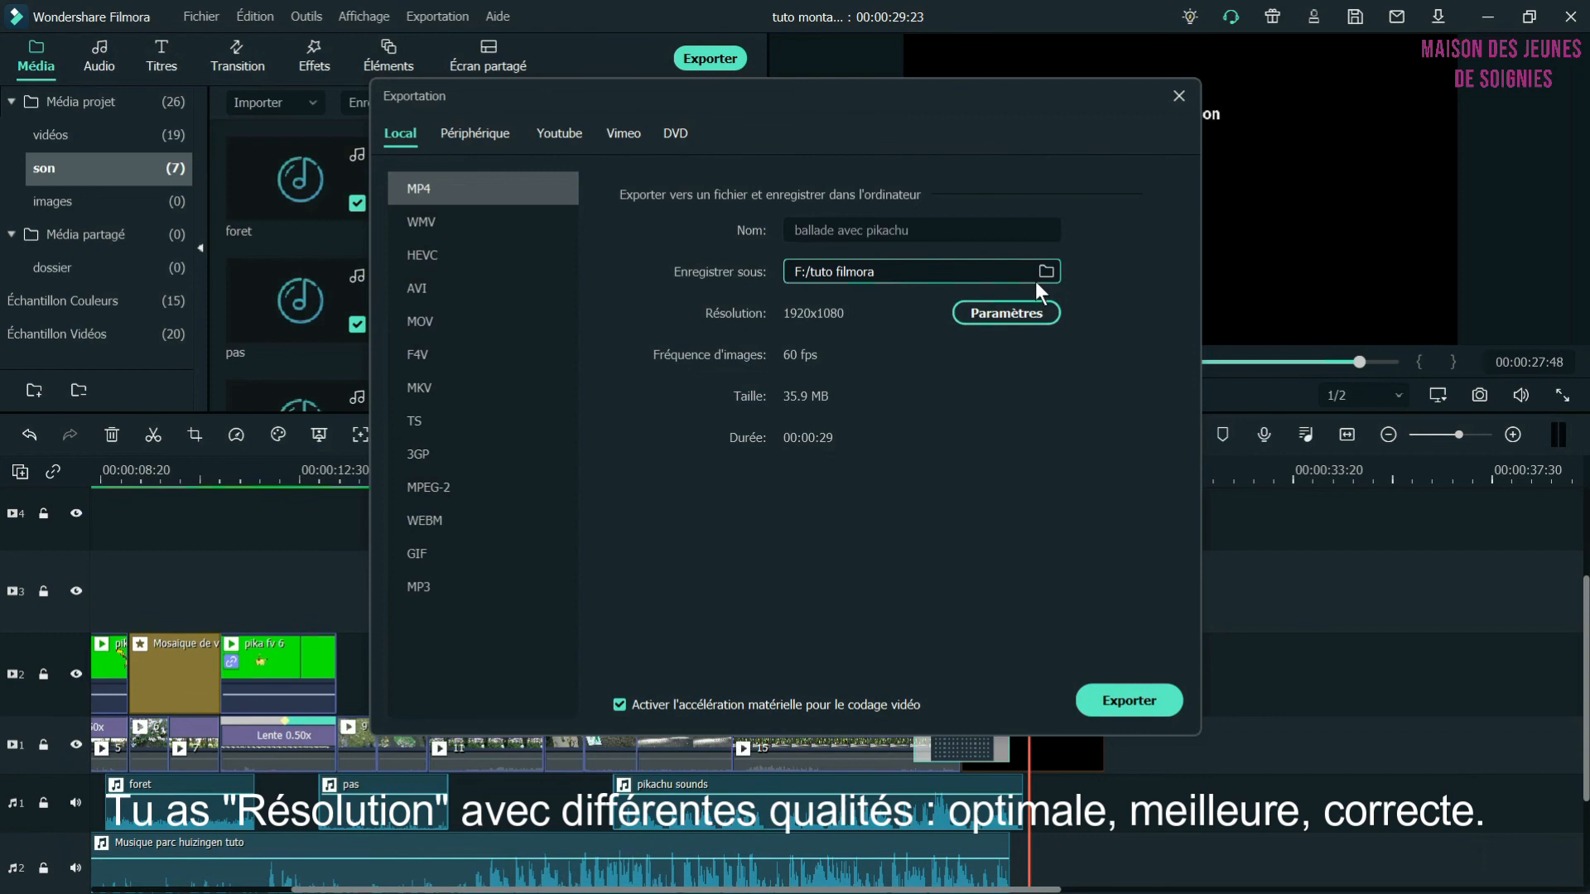
Set the export quality to Correcte and export the video
{"action": "left_click", "coordinate": [1028, 320]}
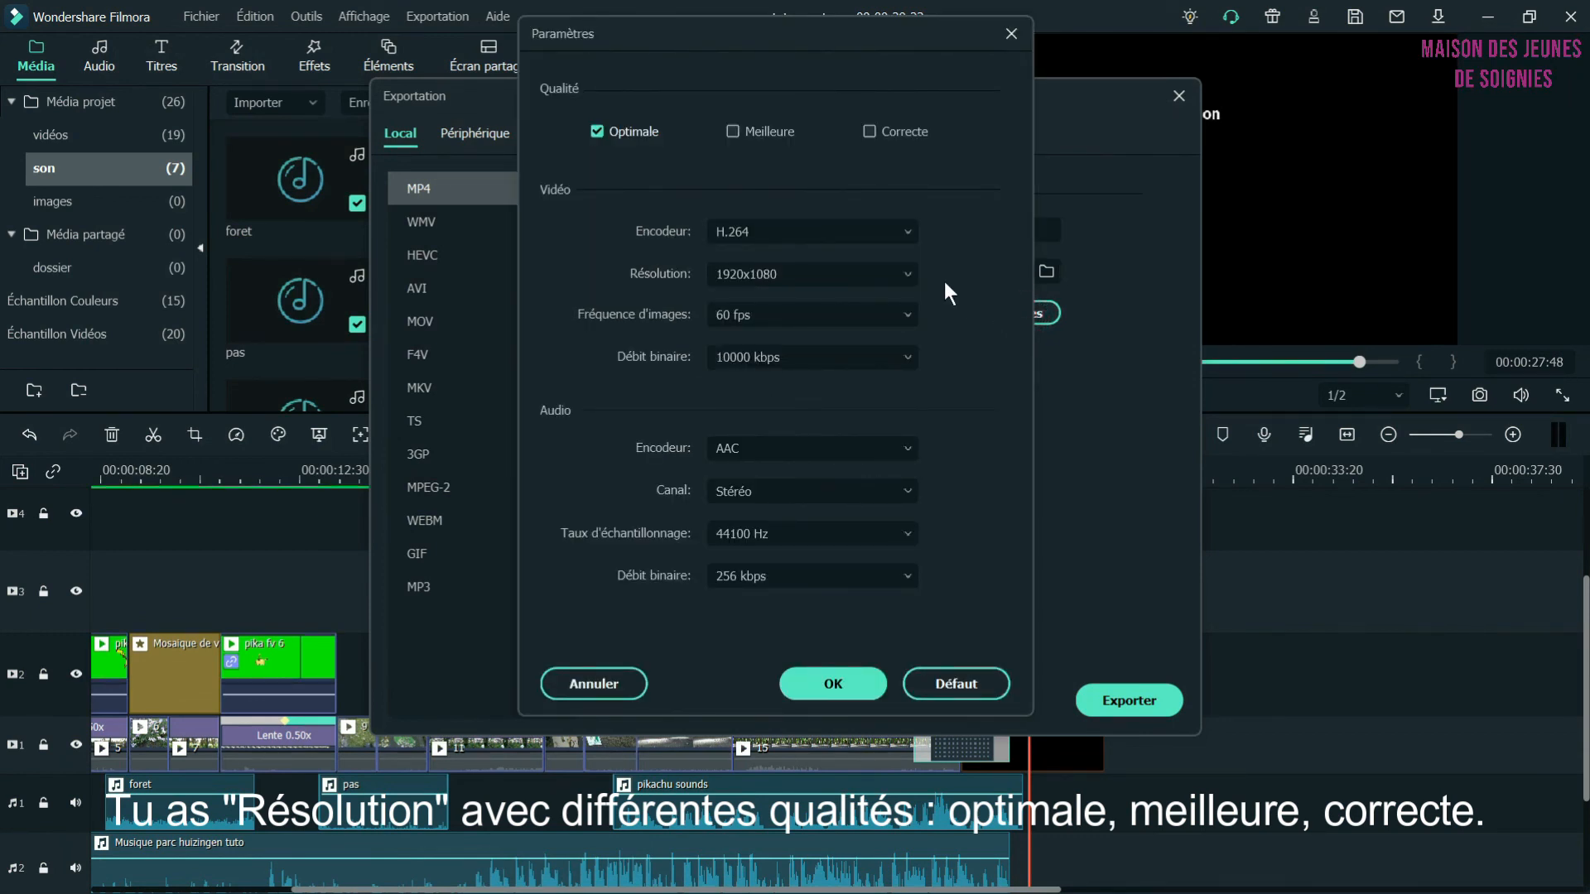
{"action": "left_click", "coordinate": [870, 130]}
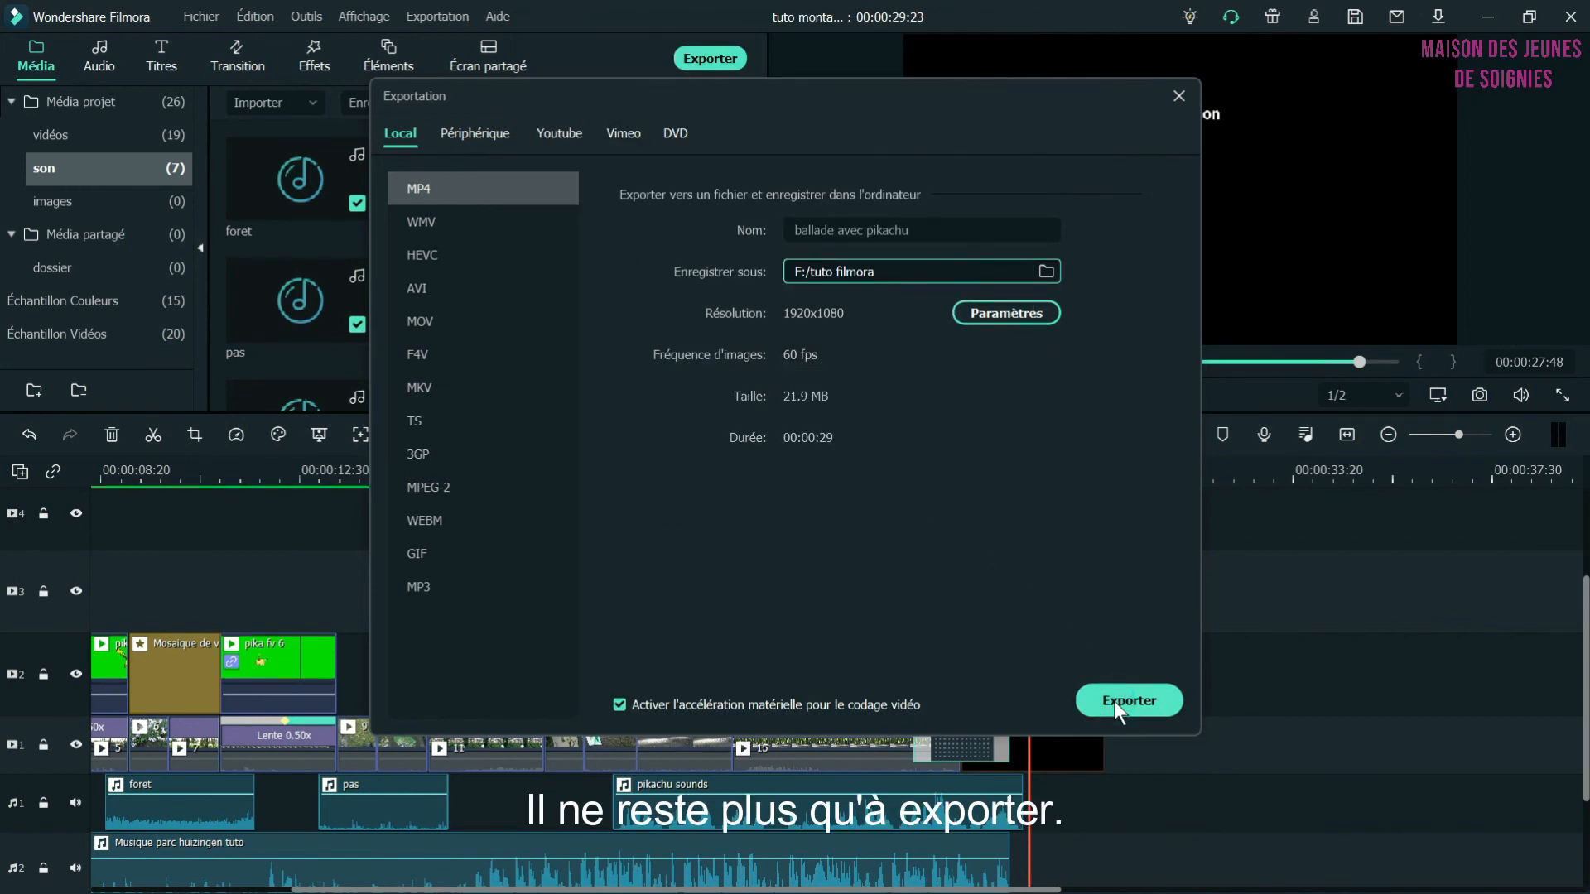
{"action": "left_click", "coordinate": [1113, 700]}
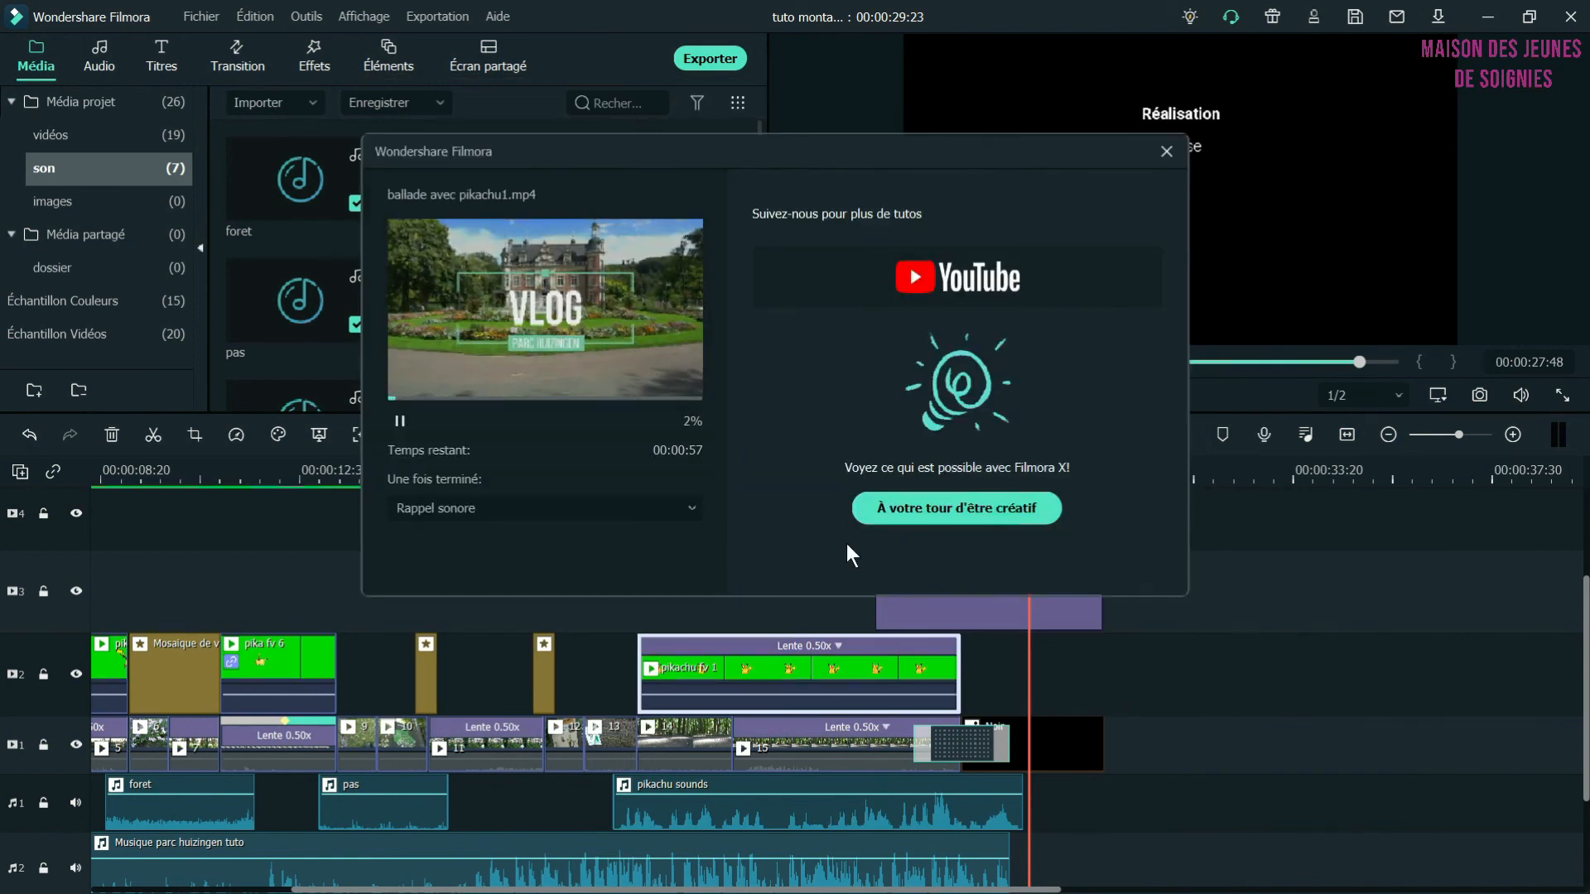